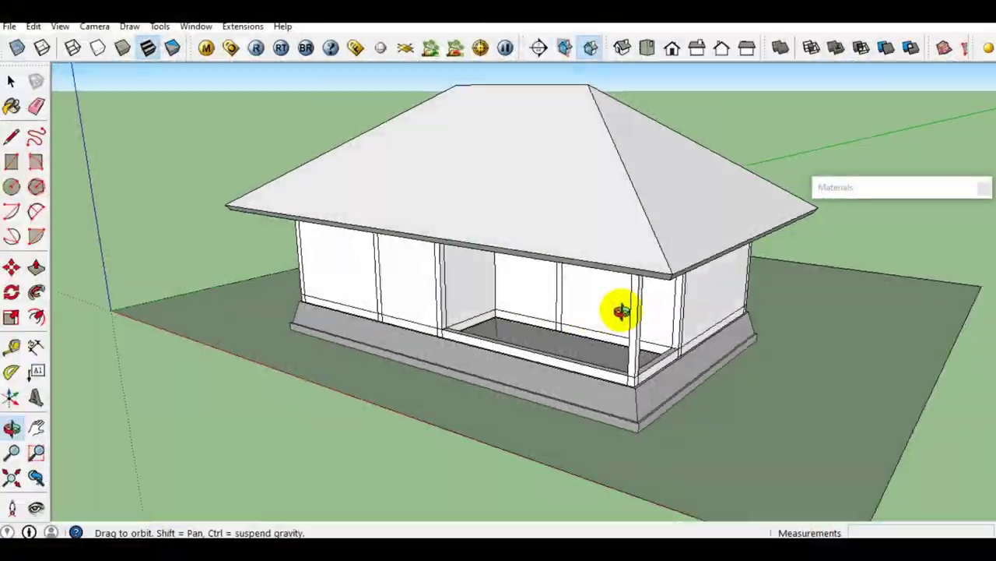
Step: Orbit around the finished hip-roofed house model on its raised base
mouse_move(623, 312)
mouse_down()
mouse_move(555, 302)
mouse_move(529, 330)
mouse_up()
key(space)
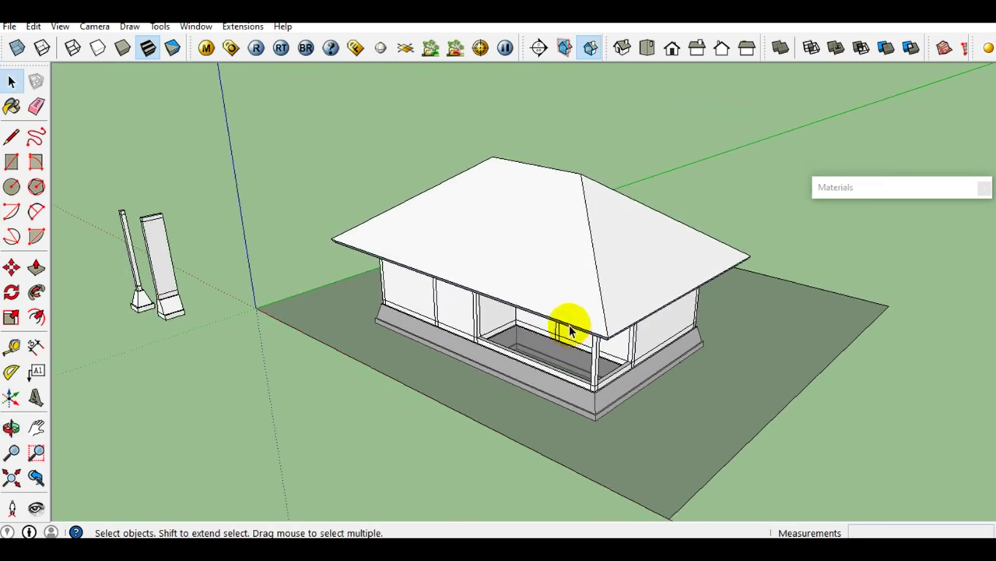
scroll(569, 330, up, 2)
scroll(507, 323, up, 2)
scroll(510, 318, down, 4)
middle_drag(509, 318, 423, 303)
mouse_move(580, 260)
middle_down()
mouse_move(799, 278)
mouse_move(445, 257)
mouse_move(836, 218)
mouse_move(403, 222)
middle_up()
mouse_move(760, 233)
middle_down()
mouse_move(558, 195)
mouse_move(545, 199)
mouse_move(545, 270)
mouse_move(527, 269)
mouse_move(625, 213)
middle_up()
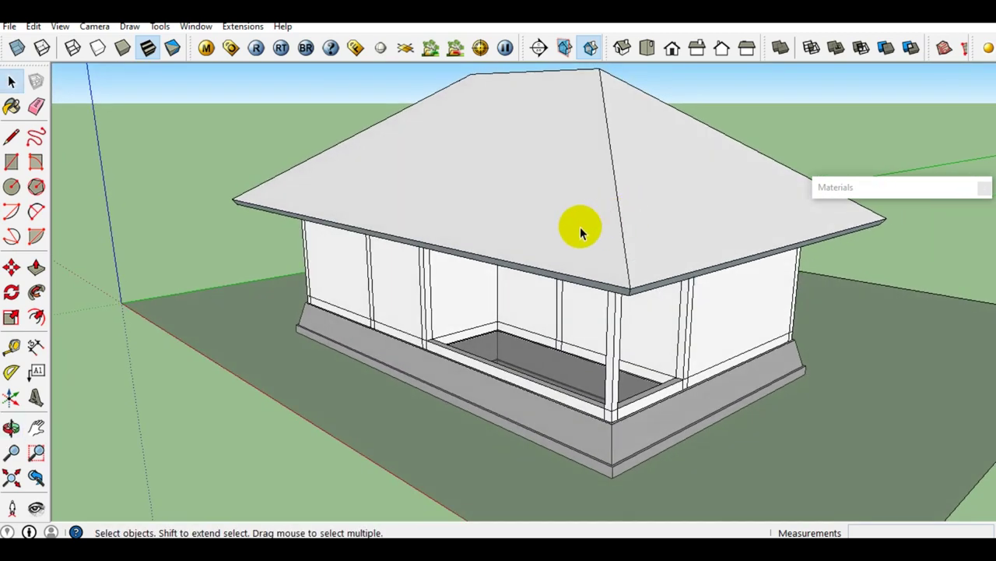
scroll(510, 237, down, 2)
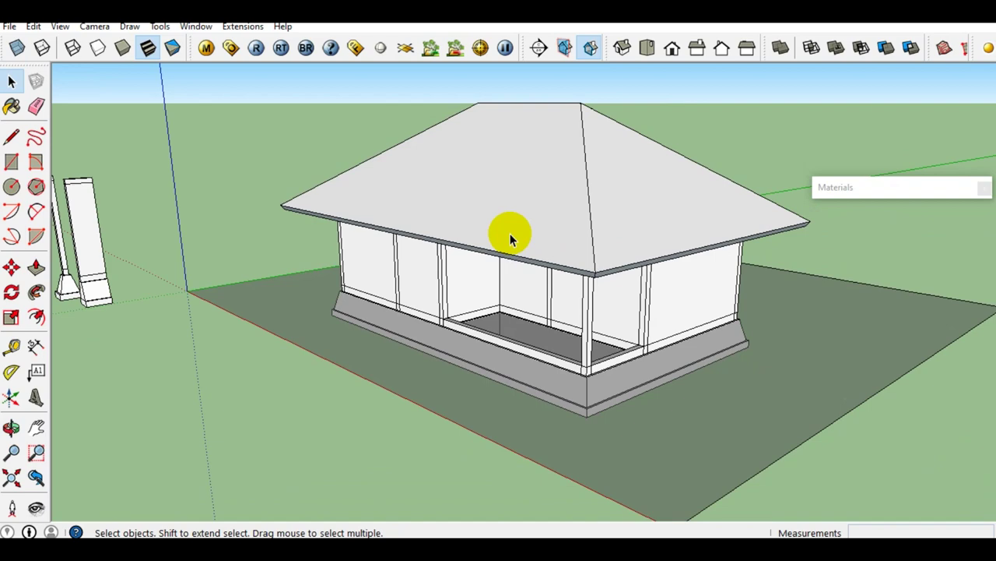
mouse_move(441, 229)
middle_down()
mouse_move(894, 257)
mouse_move(585, 268)
middle_up()
scroll(582, 266, up, 2)
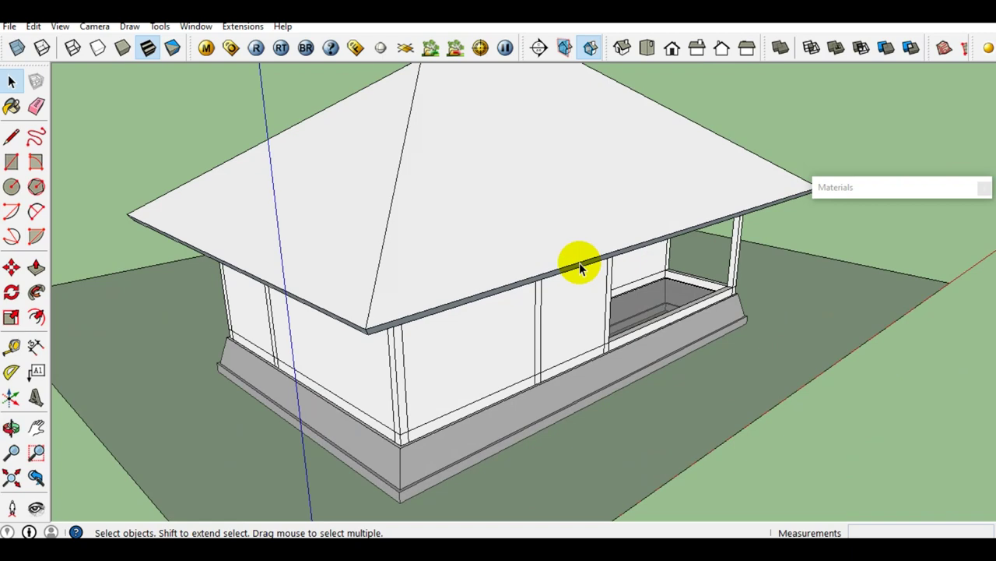
mouse_move(522, 234)
middle_down()
mouse_move(703, 223)
mouse_move(485, 222)
mouse_move(344, 235)
middle_up()
scroll(344, 235, down, 2)
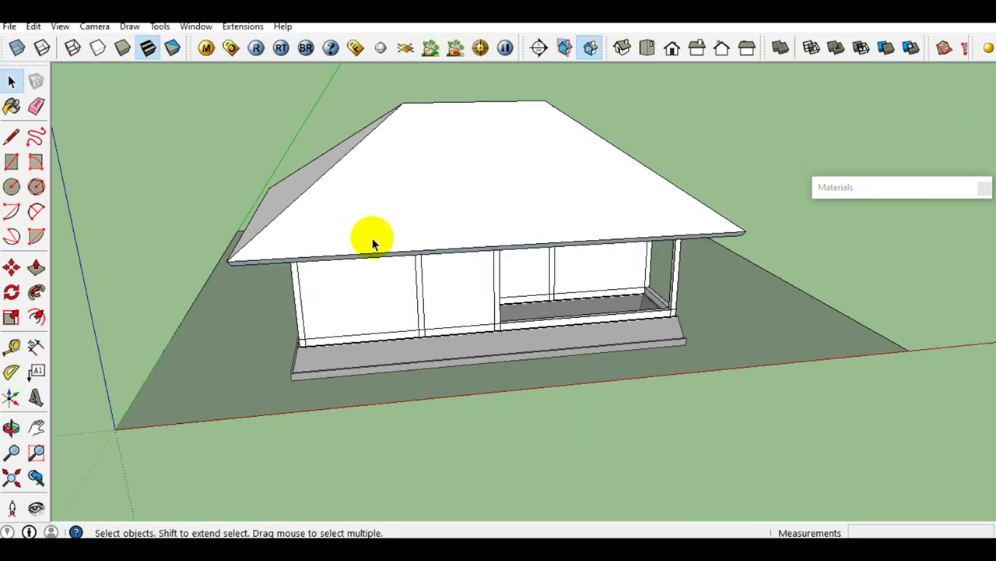
middle_drag(647, 246, 382, 285)
scroll(494, 256, up, 2)
mouse_move(493, 256)
middle_down()
mouse_move(507, 229)
mouse_move(437, 220)
mouse_move(459, 221)
middle_up()
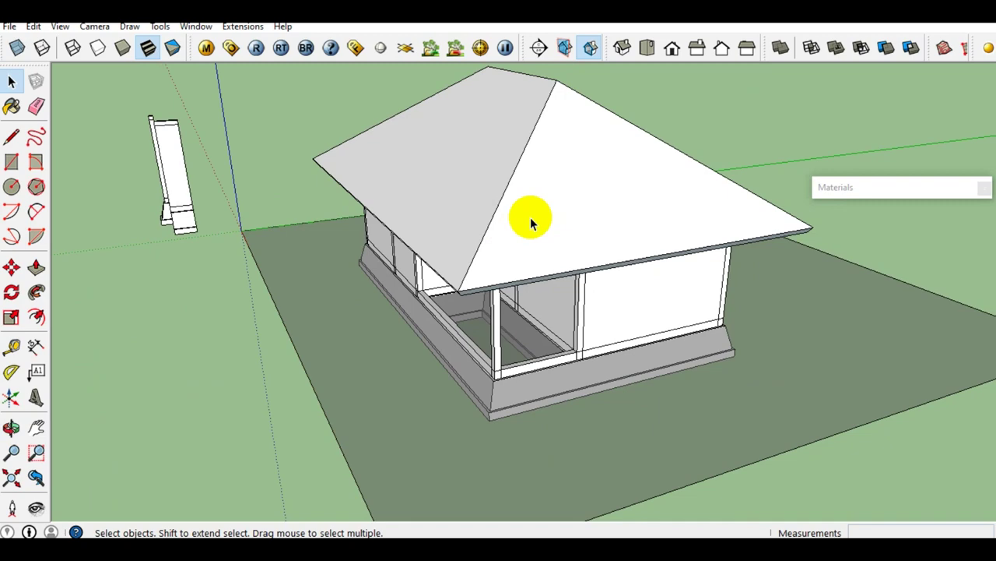
mouse_move(531, 223)
middle_down()
mouse_move(661, 202)
mouse_move(627, 214)
middle_up()
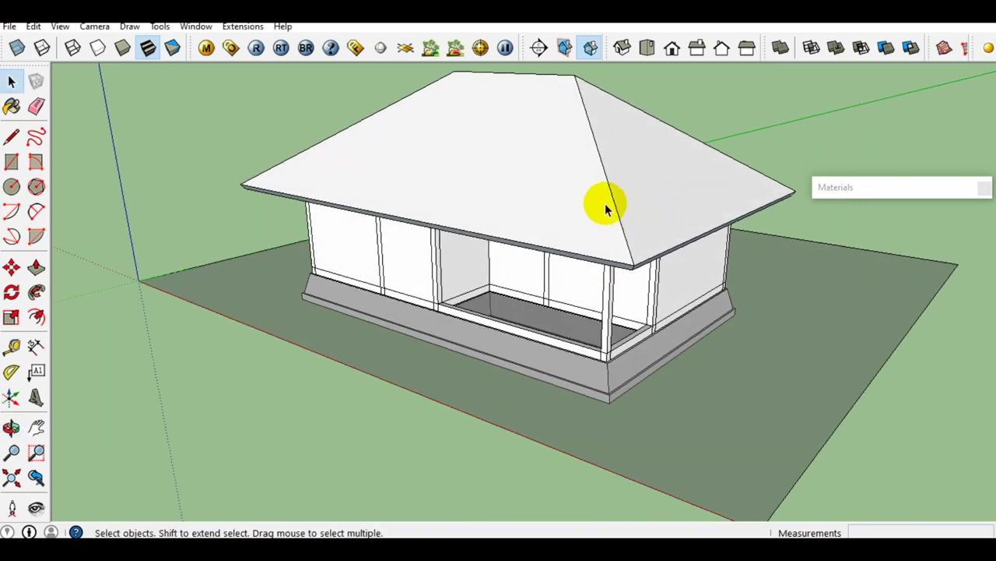
mouse_move(387, 200)
middle_down()
mouse_move(698, 225)
mouse_move(330, 233)
middle_up()
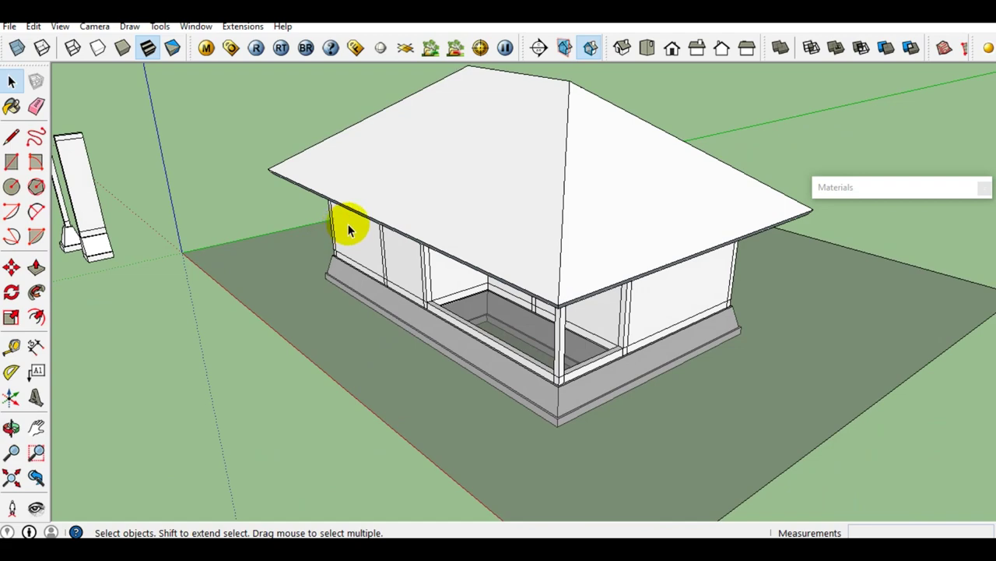
mouse_move(382, 219)
middle_down()
mouse_move(558, 218)
mouse_move(278, 209)
middle_up()
scroll(560, 217, up, 2)
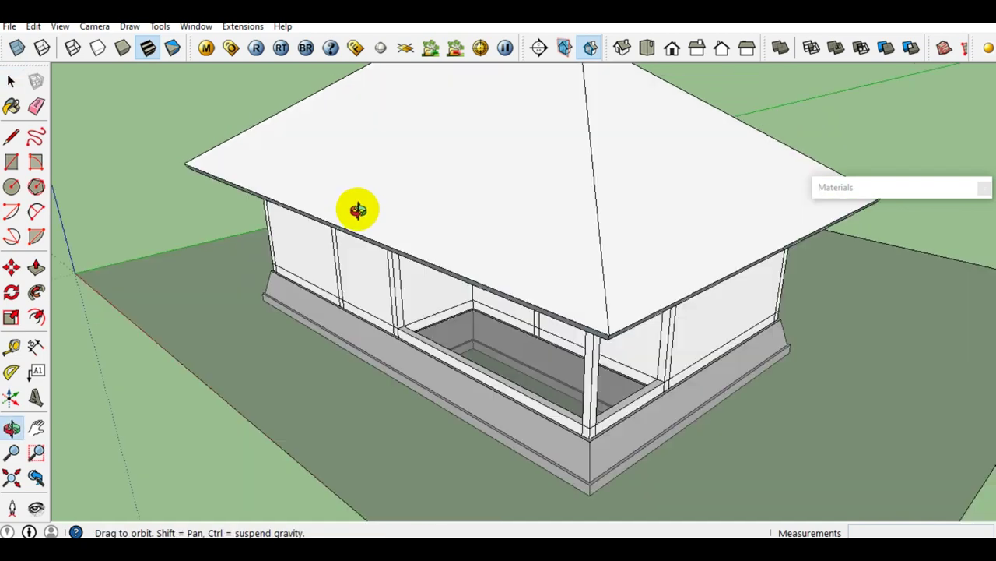
scroll(285, 208, down, 2)
scroll(288, 210, down, 1)
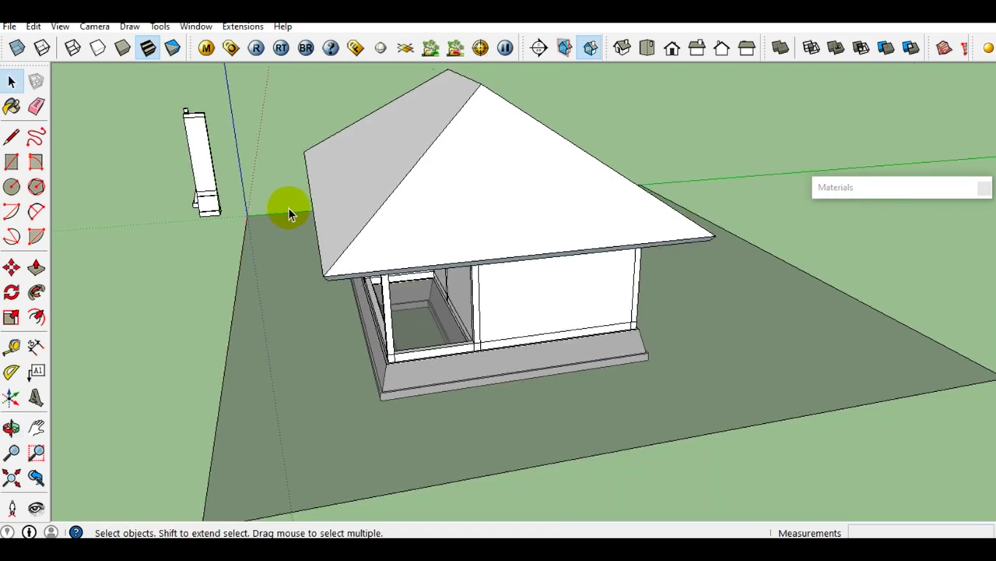
mouse_move(309, 210)
middle_down()
mouse_move(472, 223)
mouse_move(548, 155)
mouse_move(501, 206)
mouse_move(711, 232)
mouse_move(383, 228)
mouse_move(618, 160)
mouse_move(639, 162)
mouse_move(598, 190)
mouse_move(451, 161)
mouse_move(271, 208)
mouse_move(630, 223)
mouse_move(460, 295)
mouse_move(454, 226)
mouse_move(396, 182)
middle_up()
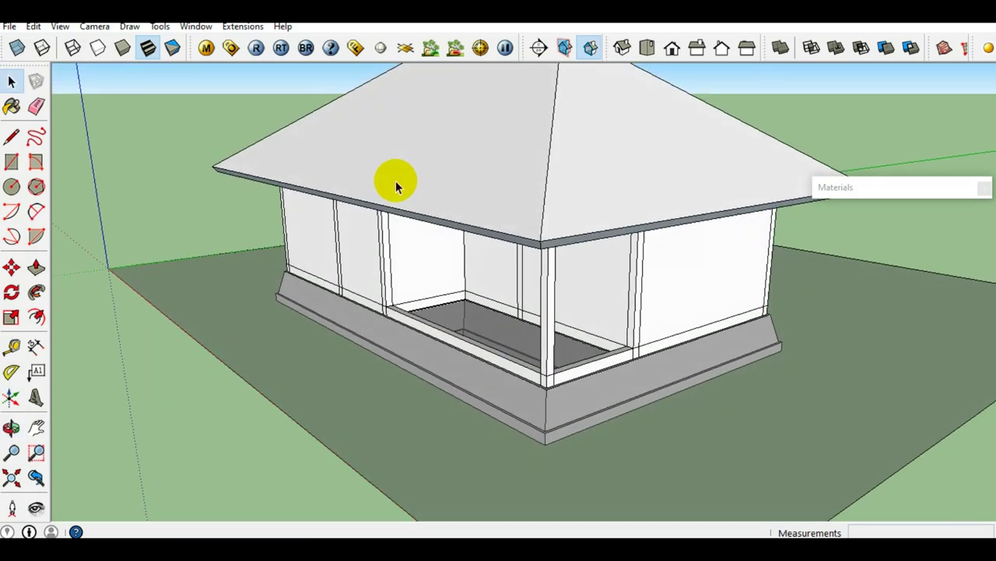
scroll(455, 239, down, 3)
scroll(465, 241, up, 1)
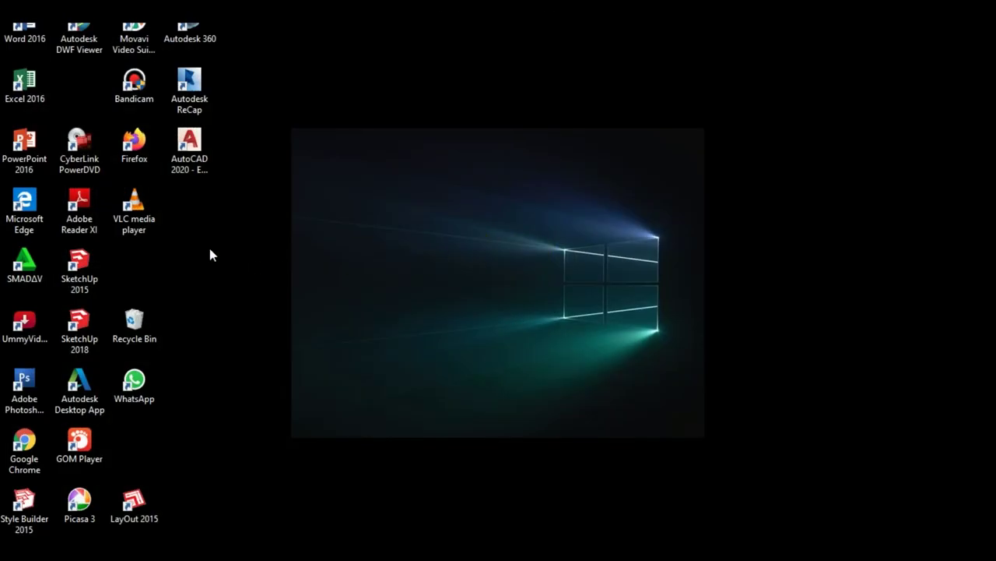
Step: Refresh the desktop and launch SketchUp 2015 from its desktop shortcut
right_click(301, 210)
click(345, 256)
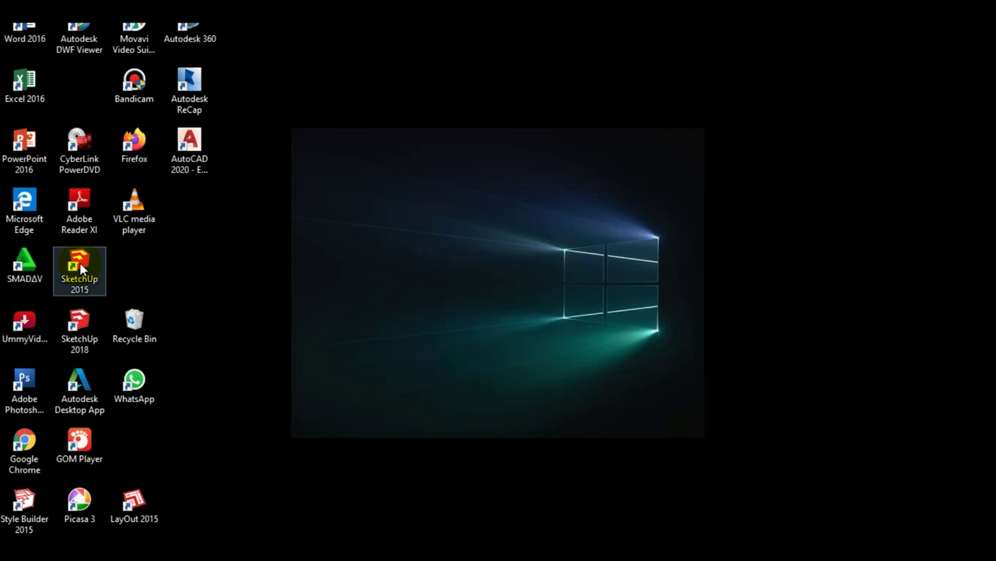
click(81, 264)
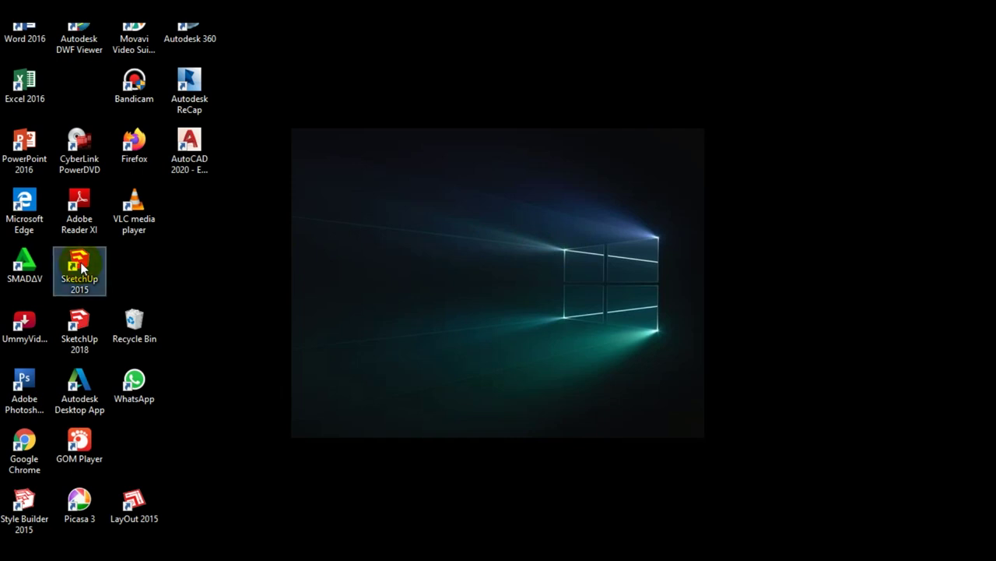
double_click(81, 263)
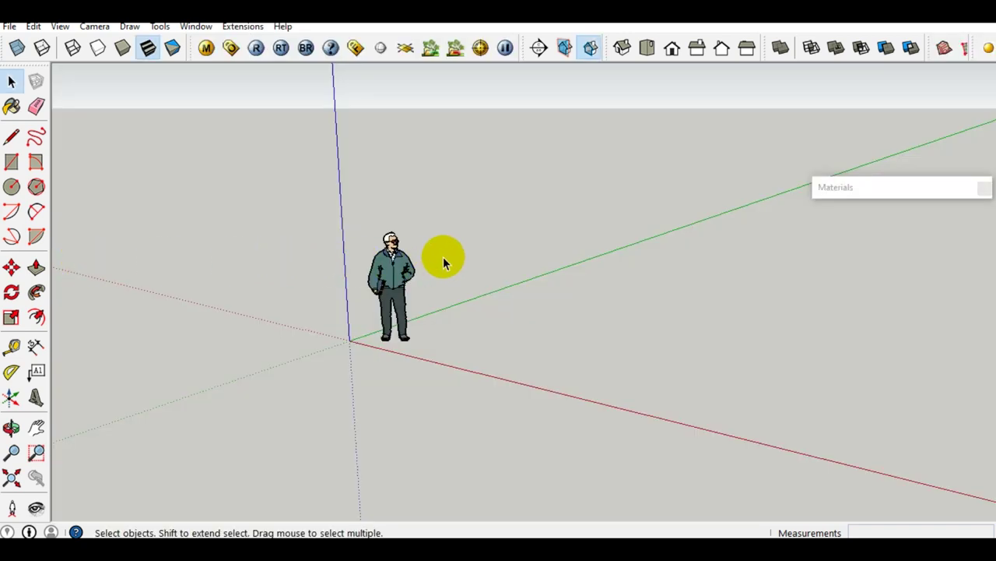
Step: Apply Simple Style with blue sky and green ground, and turn off Profiles edges
click(984, 188)
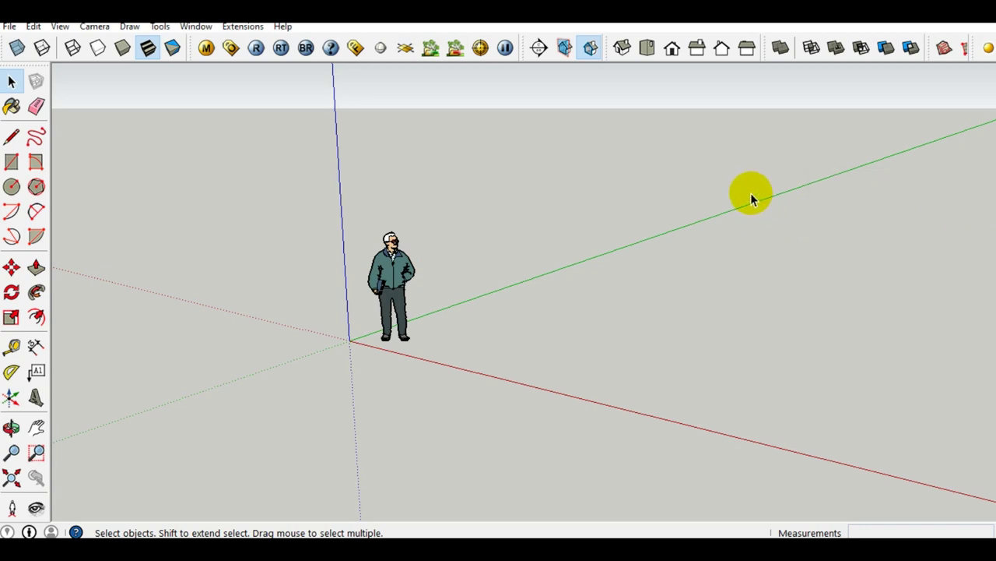
click(196, 26)
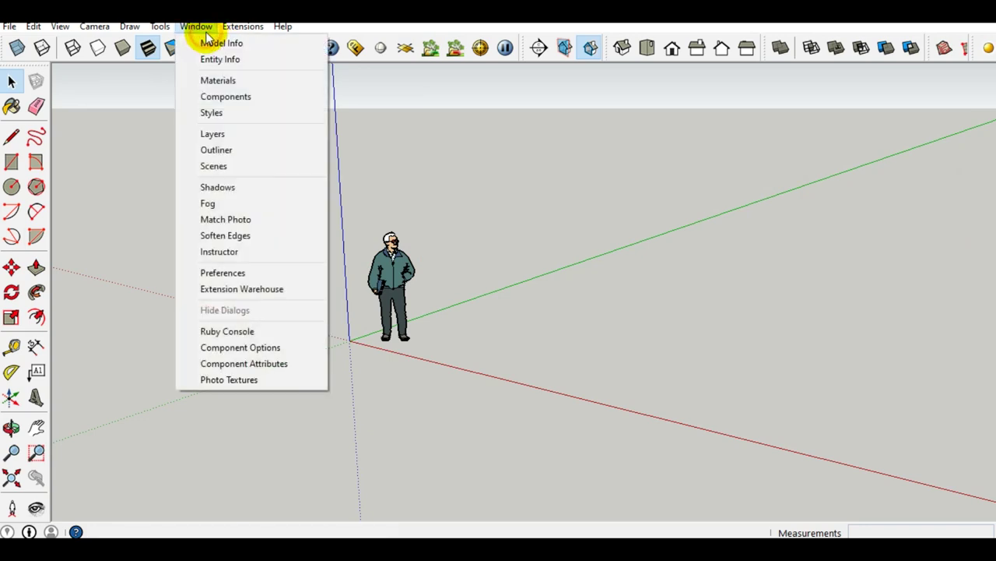
click(224, 112)
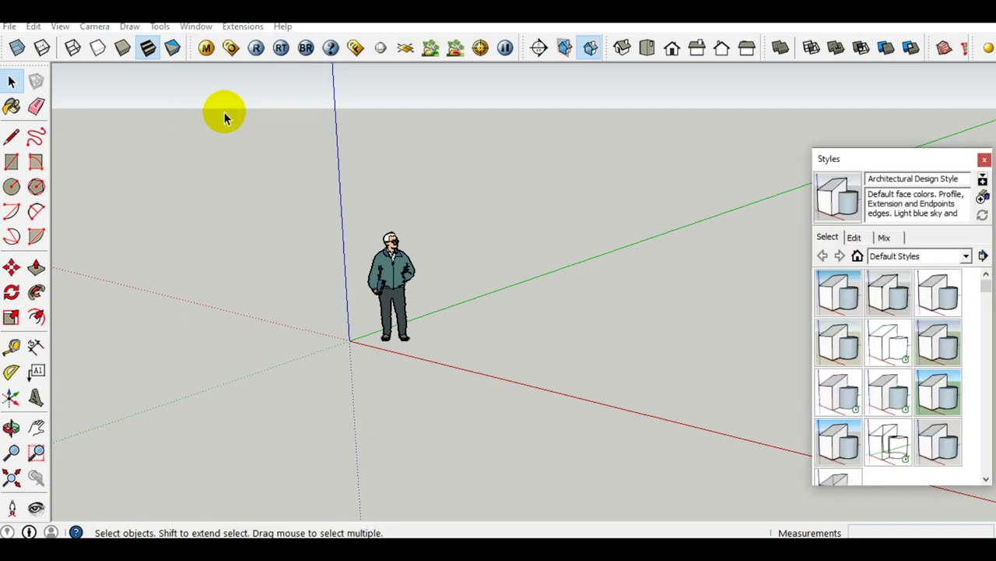
click(934, 403)
click(854, 237)
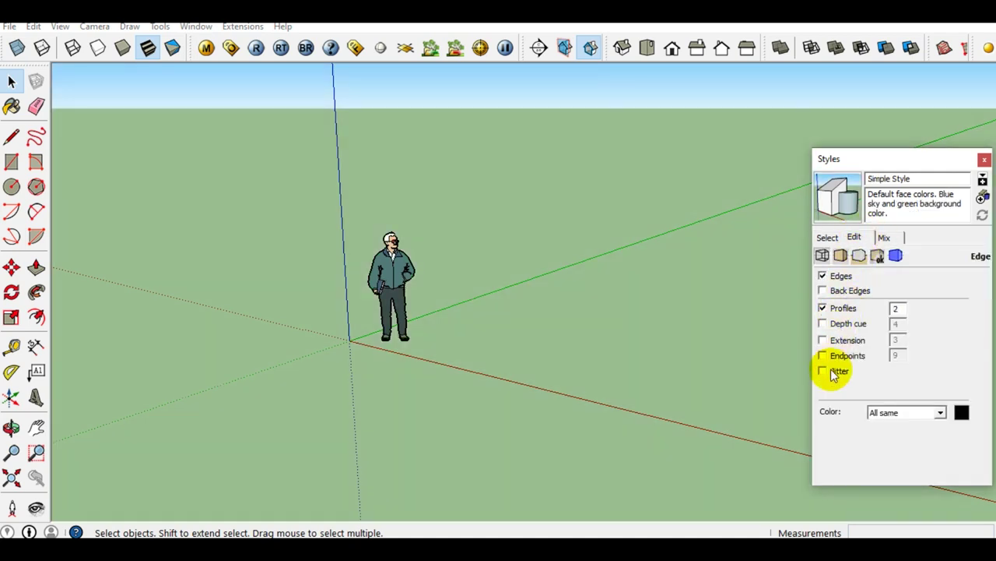
click(823, 308)
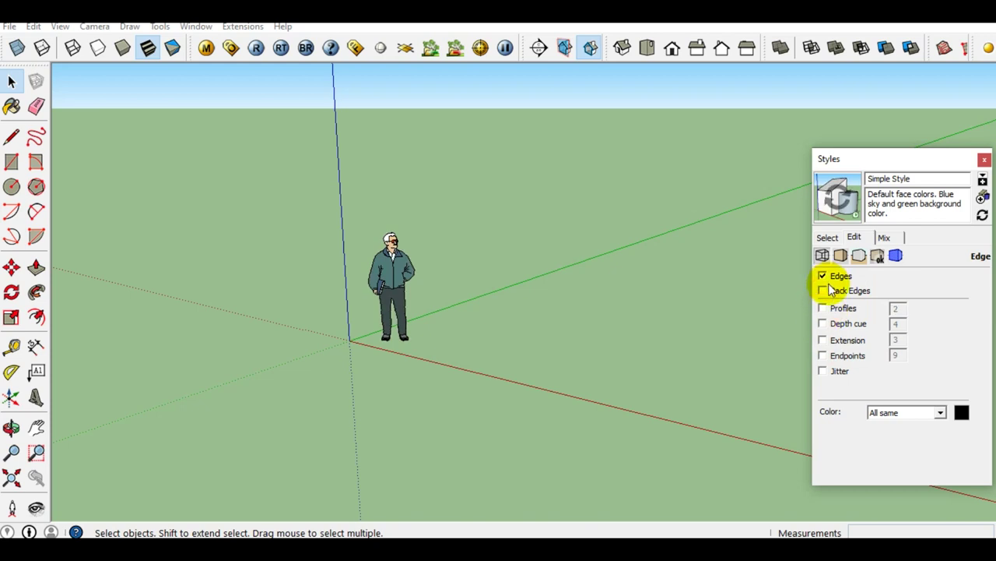
click(983, 160)
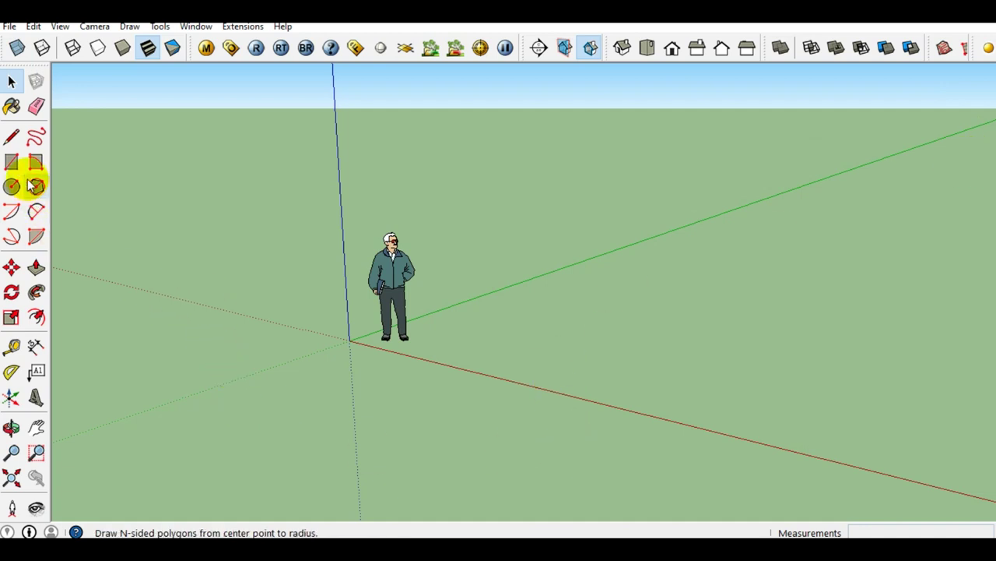
Step: Draw a large ground rectangle from the axis origin along the red and green axes
click(11, 161)
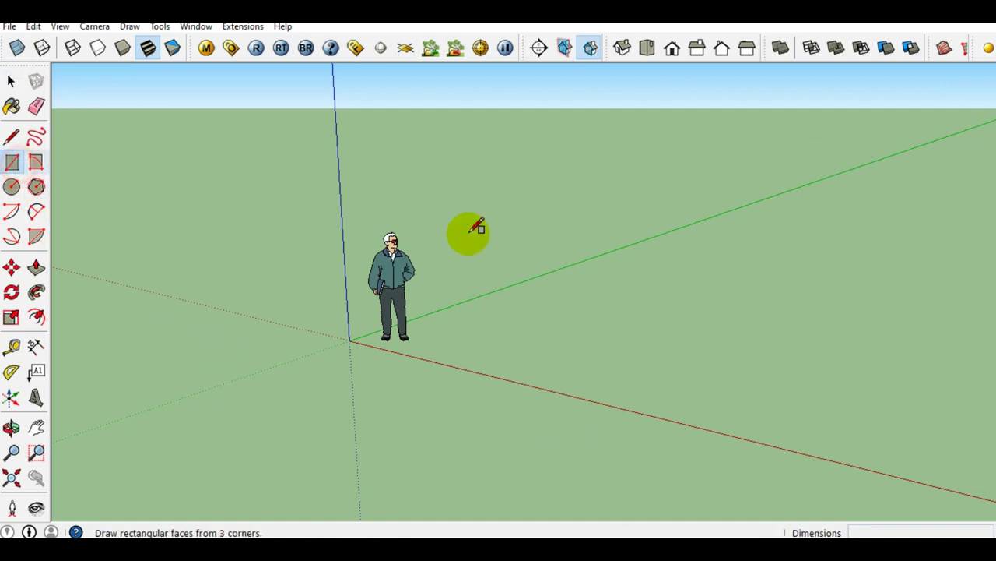
click(350, 339)
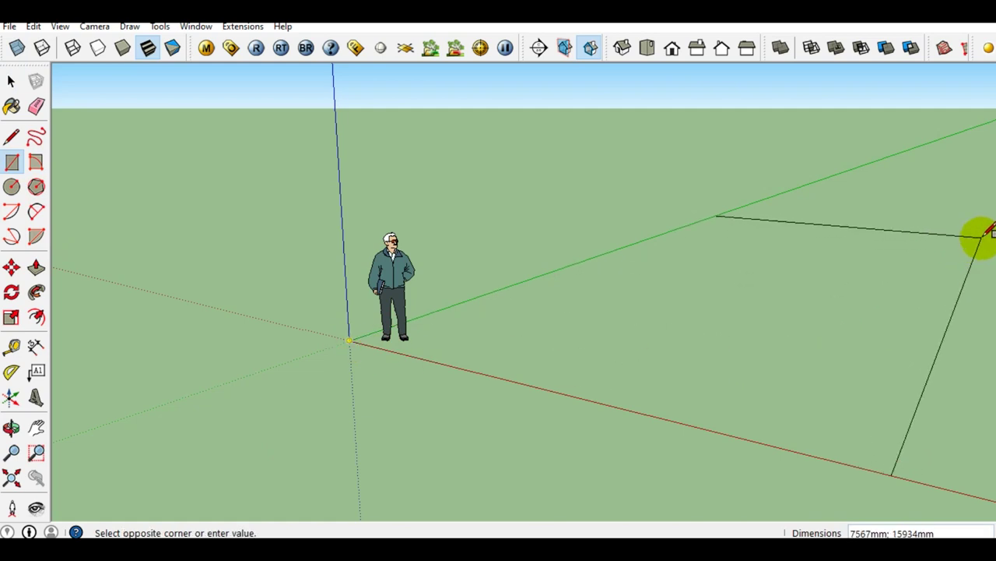
click(985, 231)
key(space)
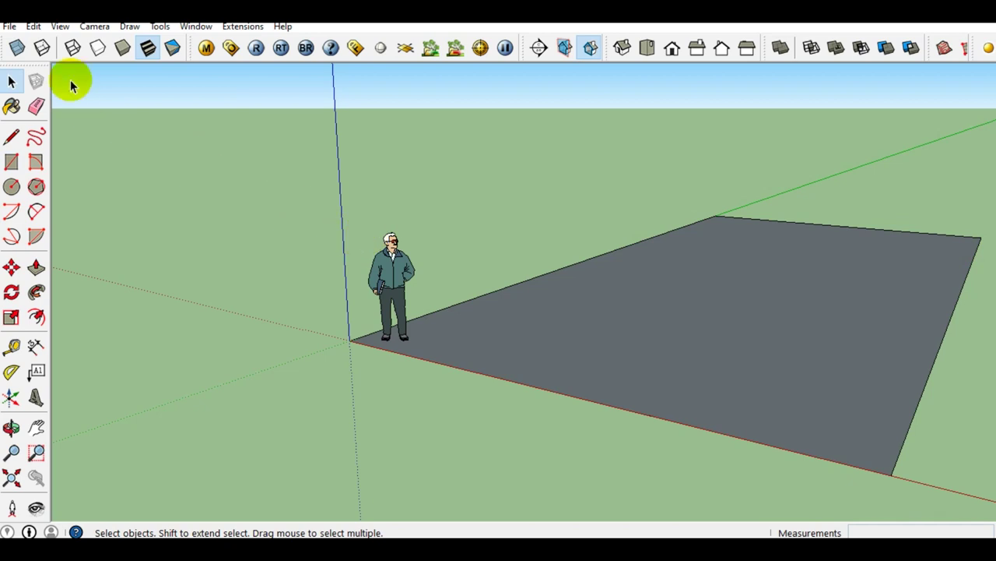
Step: Turn the Large Tool Set toolbar back on in the Toolbars dialog and close it
click(61, 26)
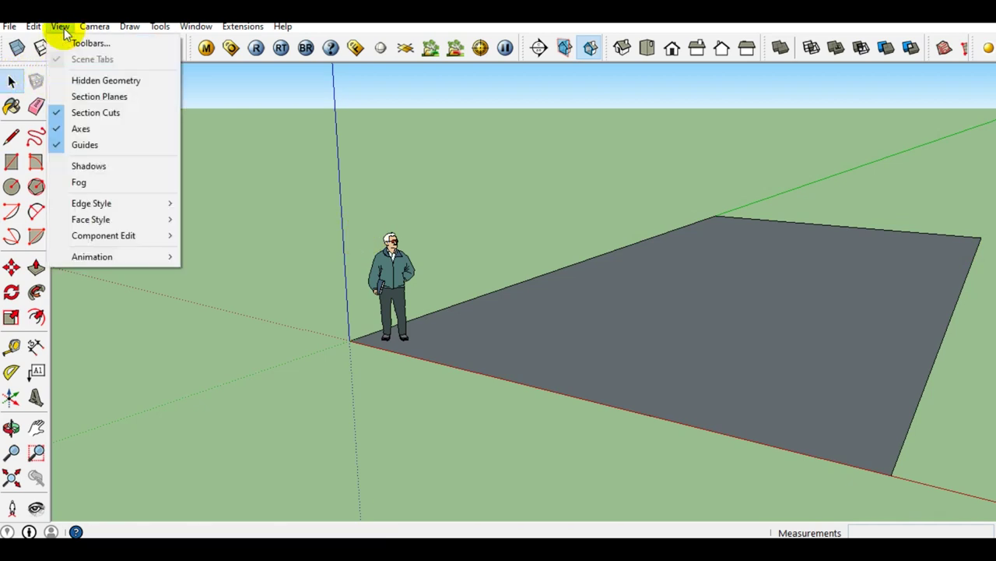
click(91, 47)
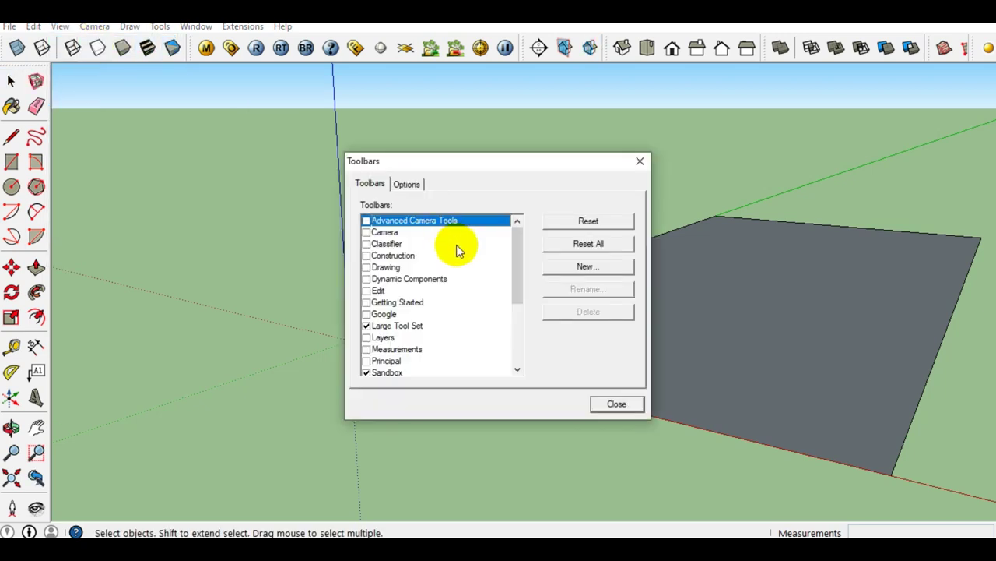
mouse_move(517, 251)
mouse_down()
mouse_move(532, 343)
mouse_move(522, 331)
mouse_up()
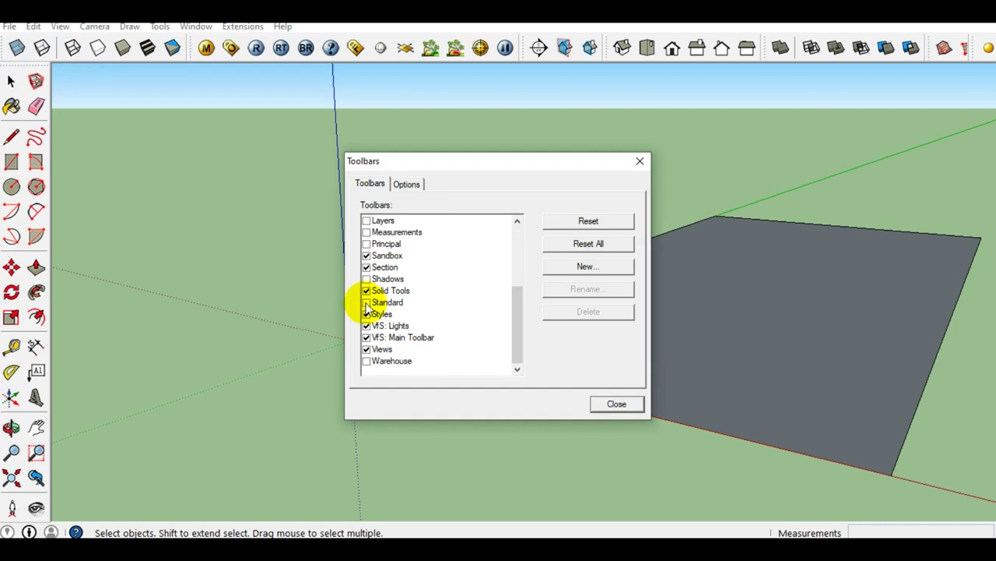
click(367, 302)
click(367, 302)
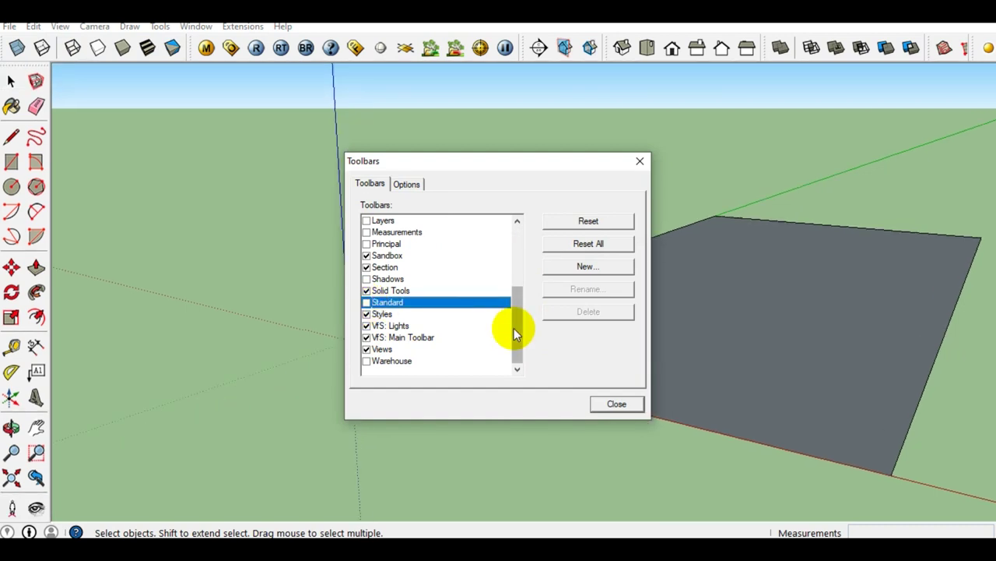
drag(525, 274, 526, 243)
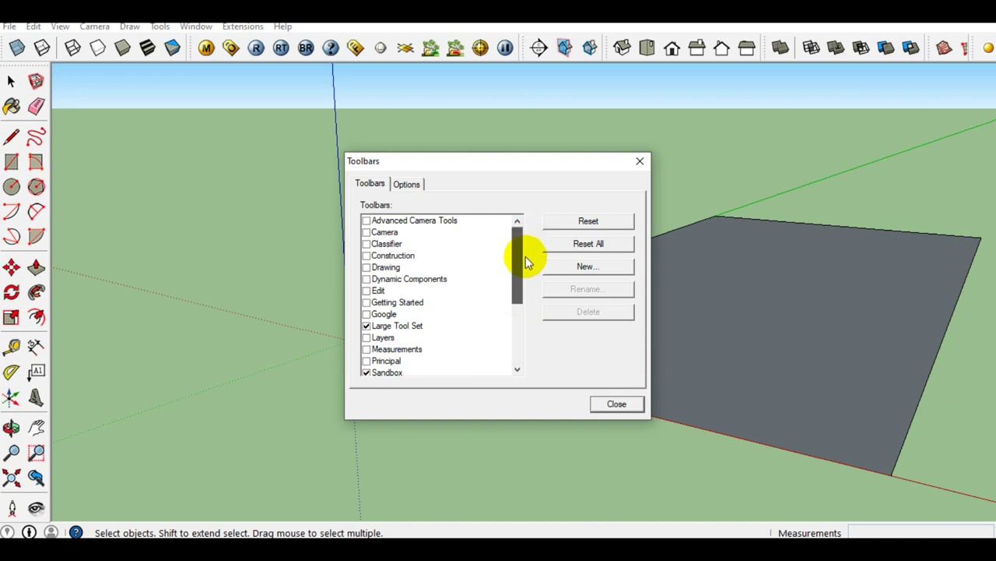
click(367, 325)
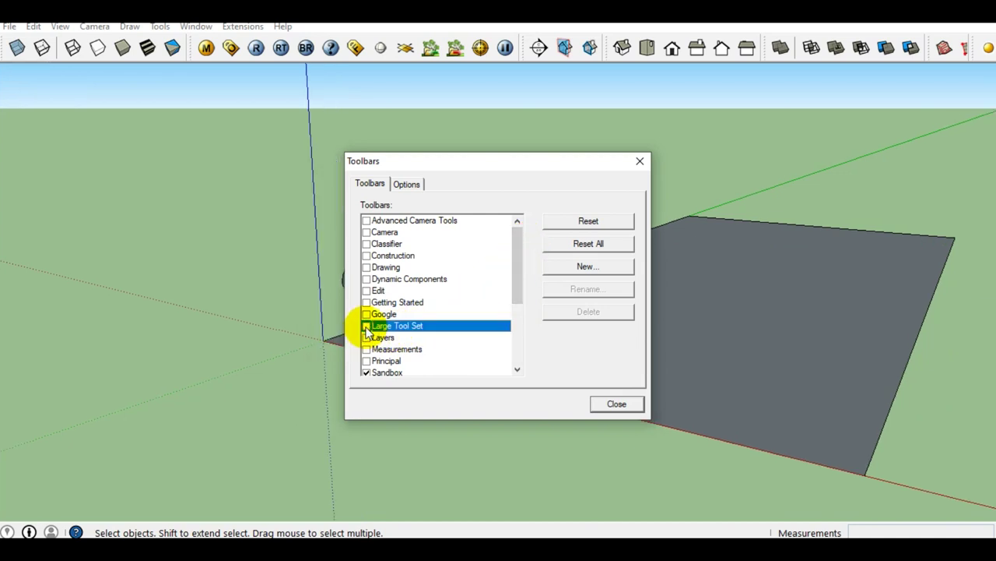
click(366, 326)
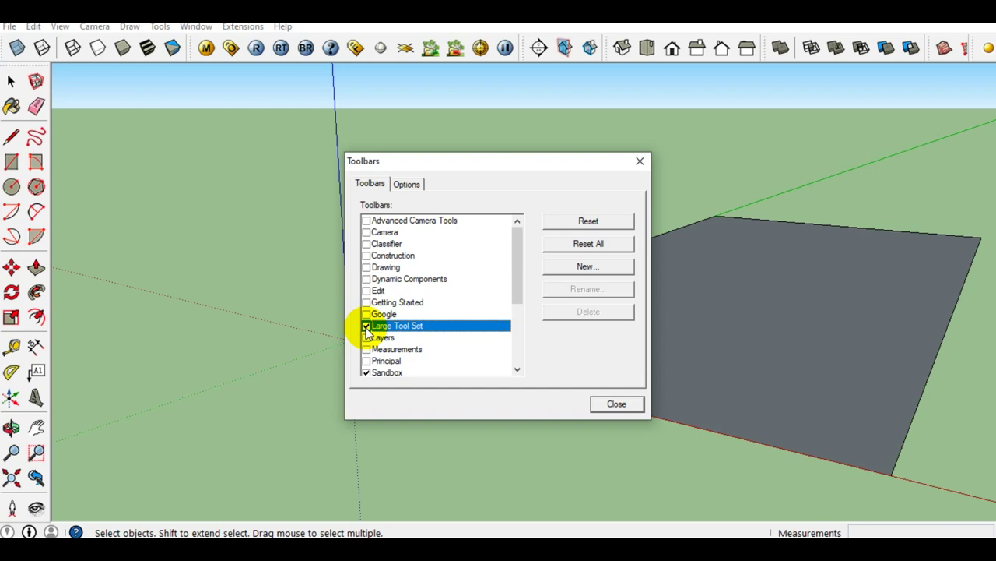
click(640, 163)
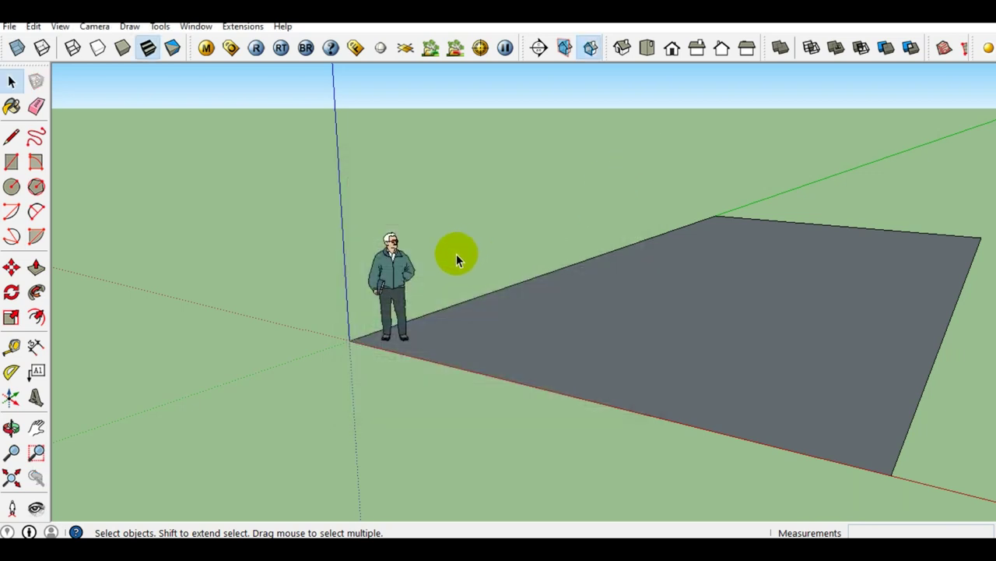
Step: Delete the scale figure, leaving only the ground rectangle
click(392, 287)
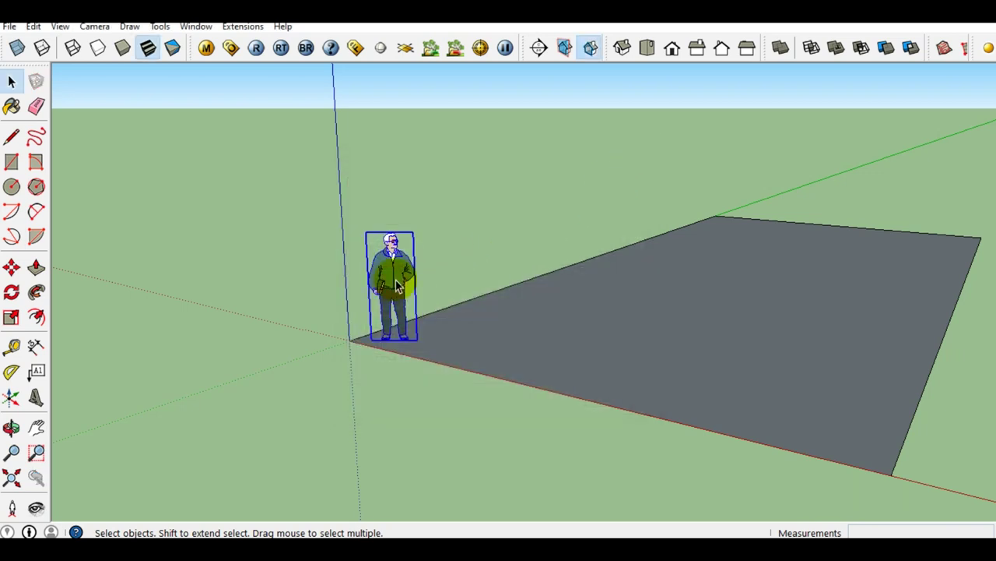
key(Delete)
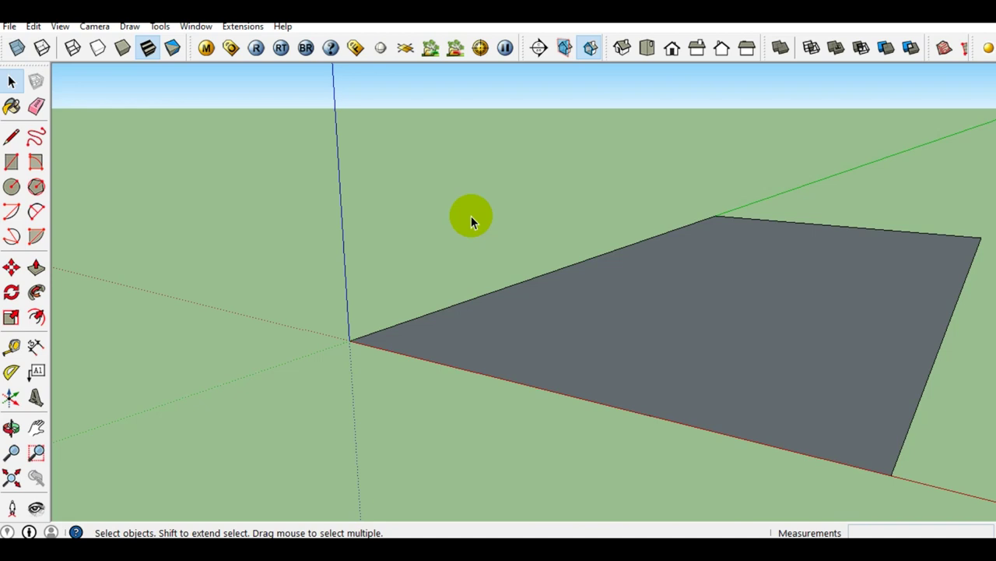
click(12, 83)
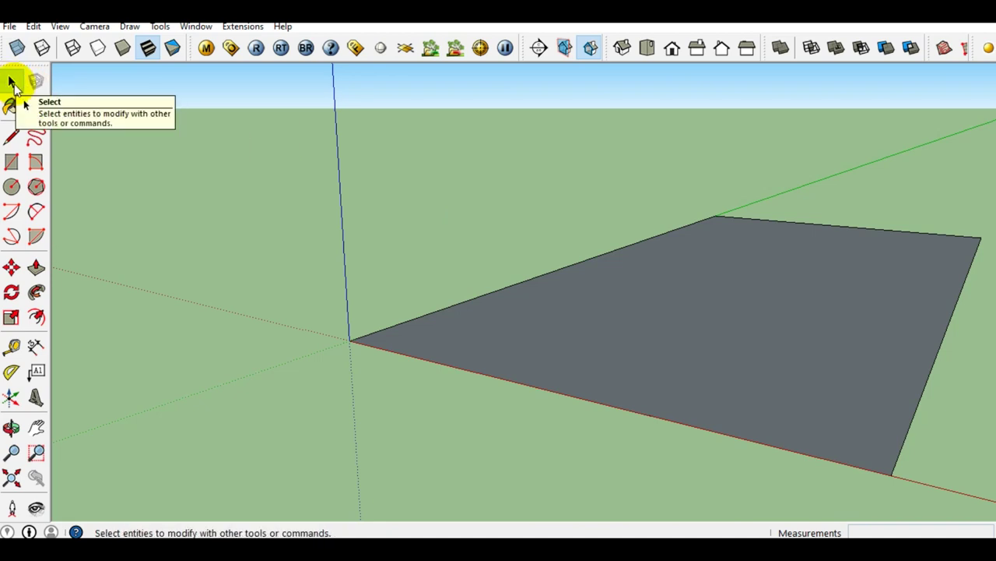
click(431, 213)
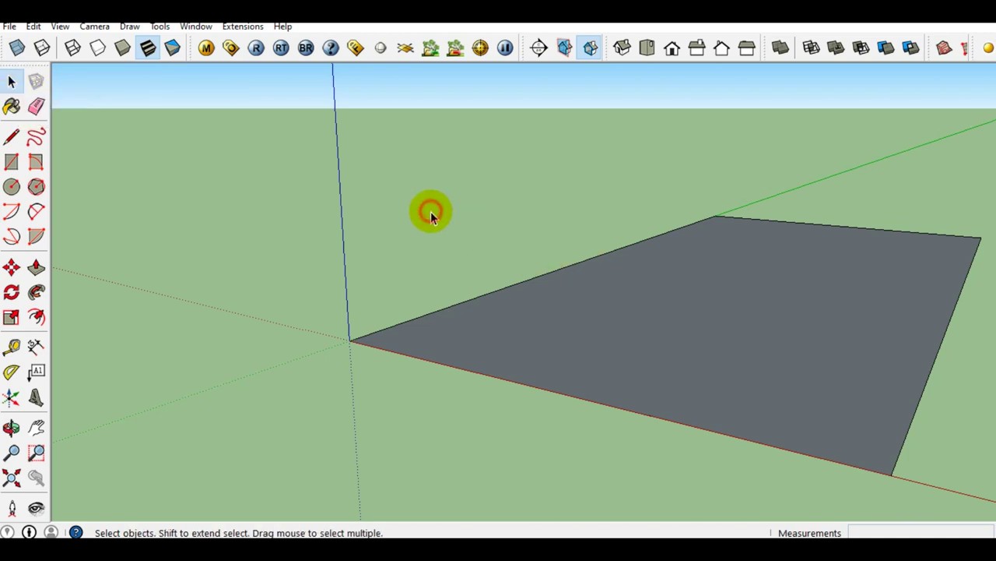
Step: Paint the rectangle with Translucent_Glass_Gray from the Translucent materials collection
key(b)
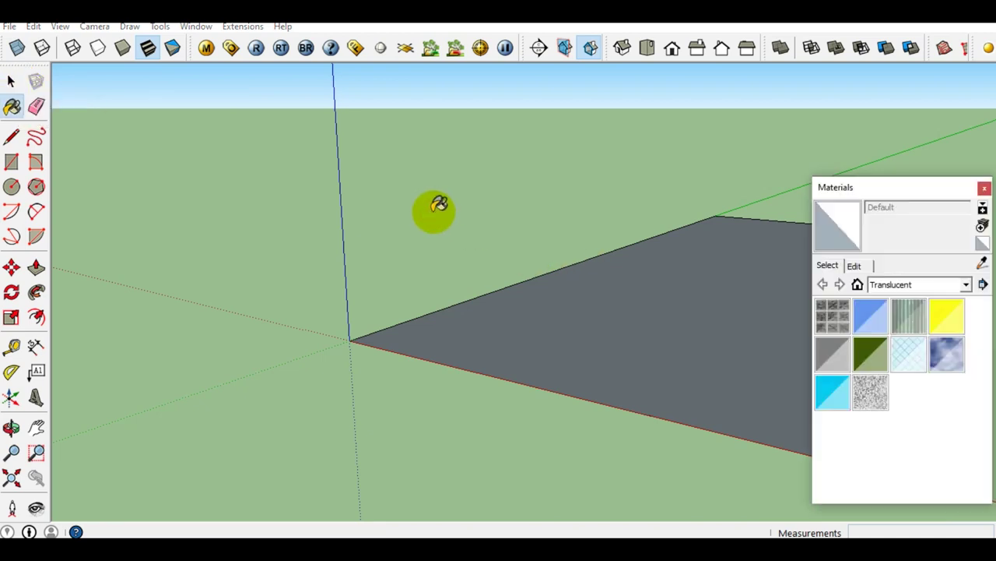
click(965, 284)
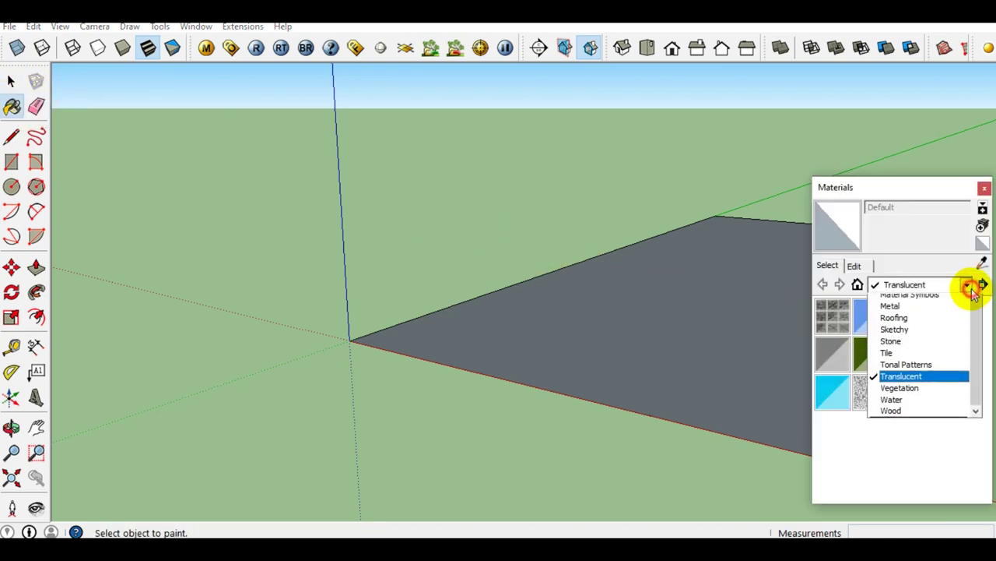
click(887, 392)
click(965, 285)
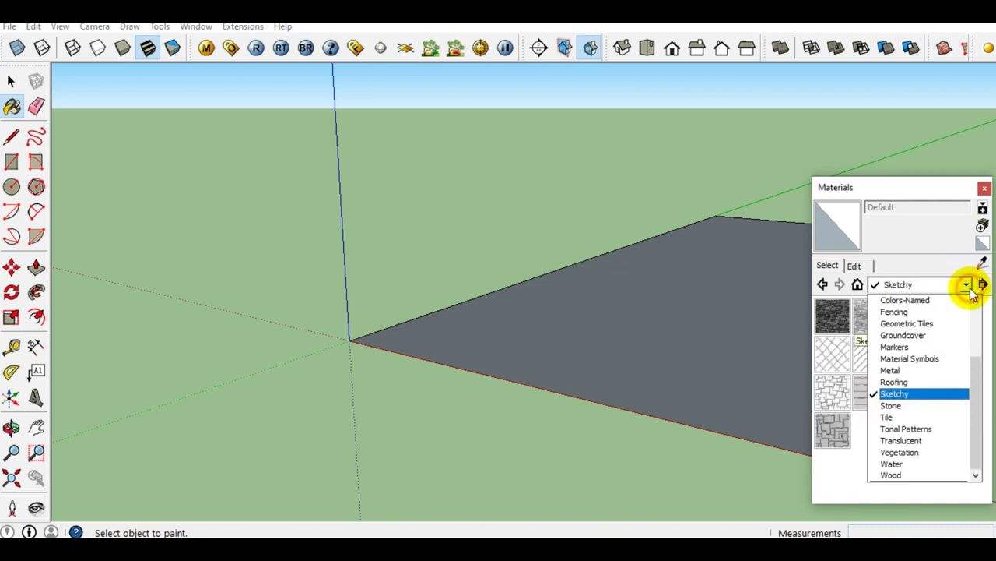
click(909, 441)
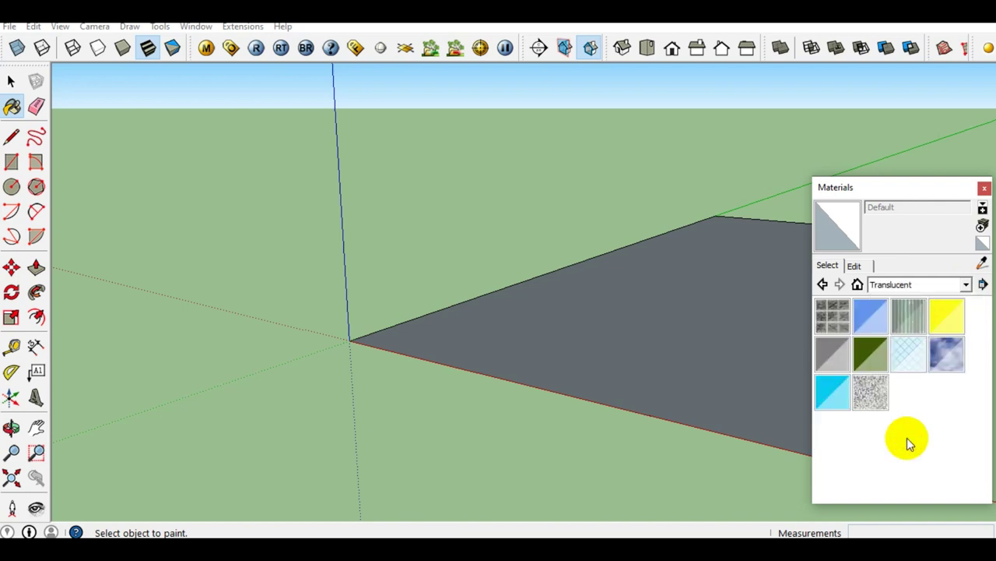
click(829, 358)
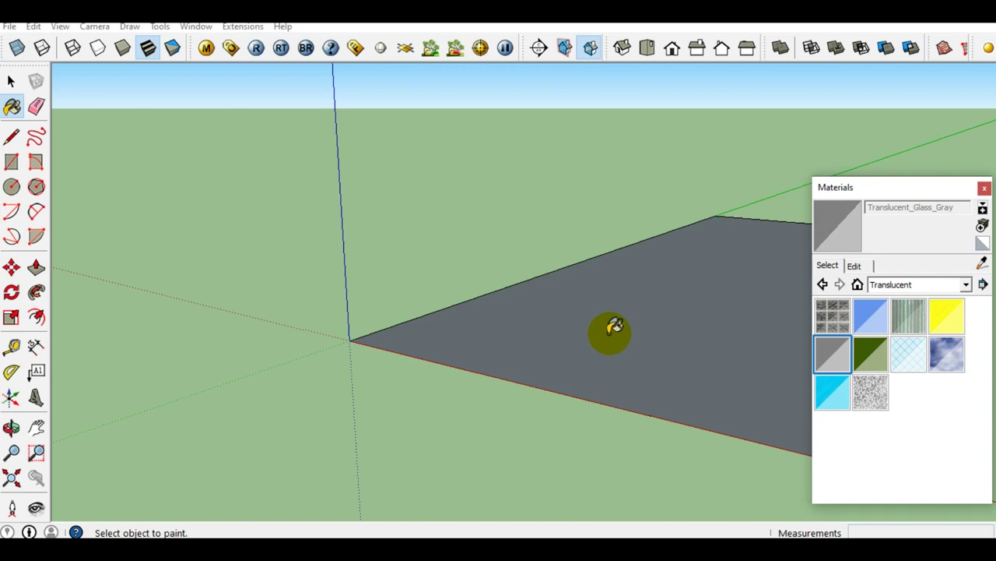
click(613, 329)
click(941, 188)
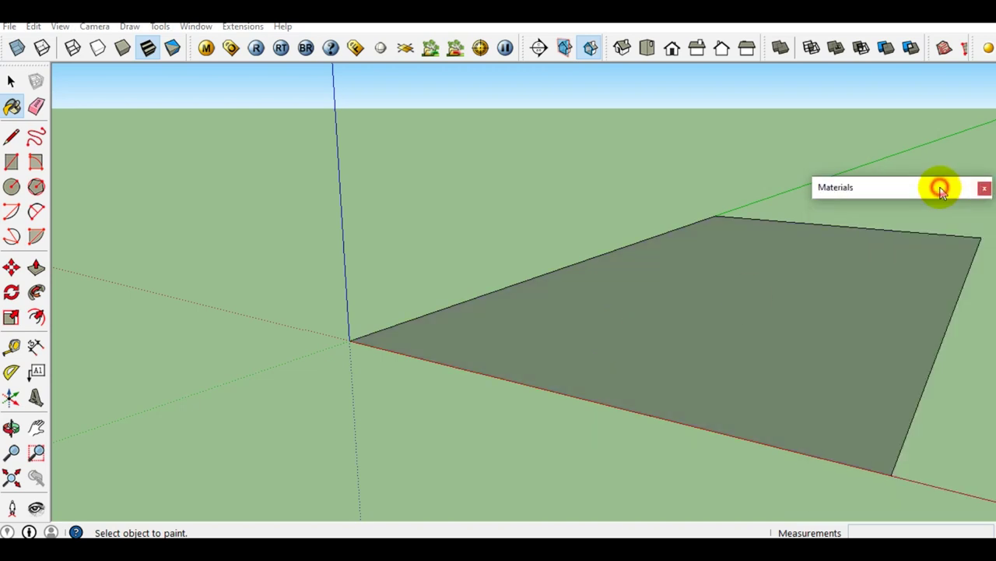
key(space)
click(984, 187)
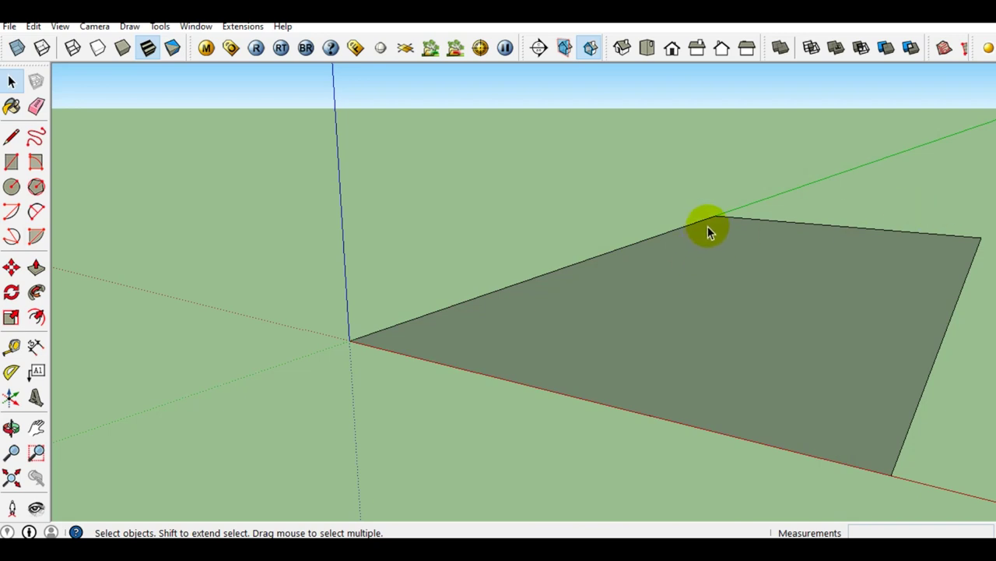
Step: Select the face together with its edges and make them a group
mouse_move(712, 235)
middle_down()
mouse_move(683, 277)
mouse_move(731, 325)
mouse_move(584, 238)
mouse_move(645, 327)
mouse_move(661, 309)
mouse_move(662, 355)
mouse_move(660, 304)
middle_up()
click(743, 326)
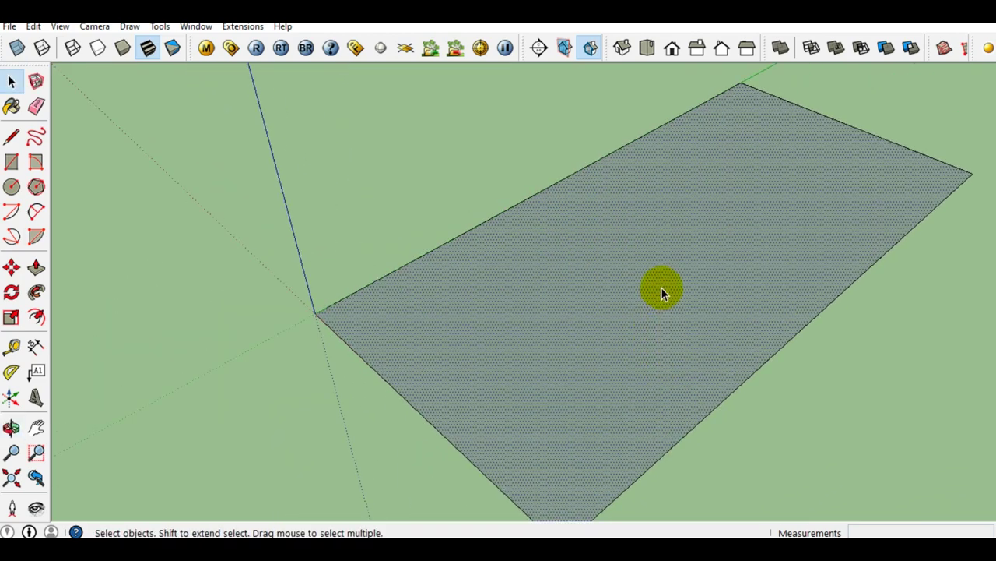
double_click(662, 288)
right_click(662, 287)
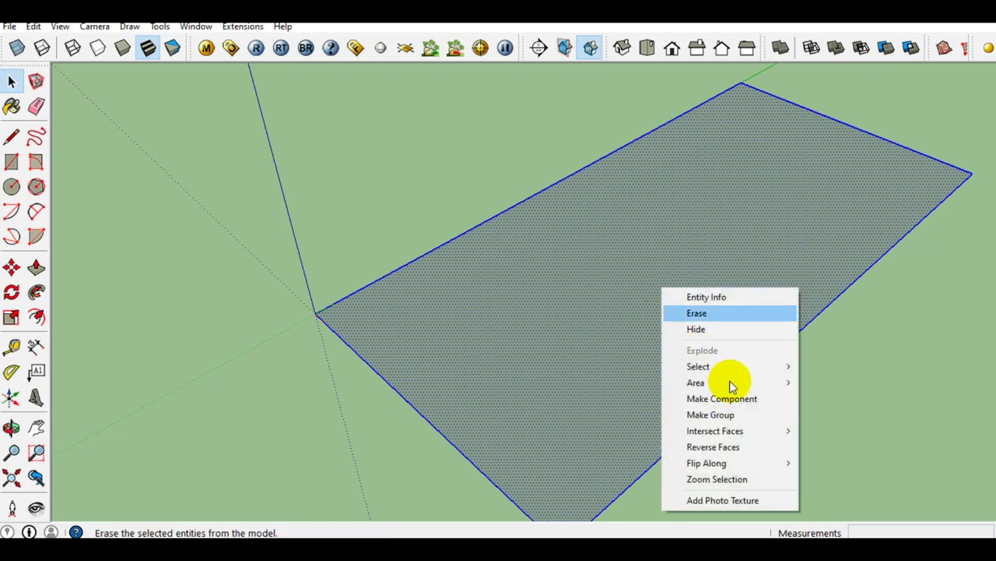
click(726, 414)
mouse_move(662, 294)
middle_down()
mouse_move(727, 307)
mouse_move(611, 240)
mouse_move(637, 189)
middle_up()
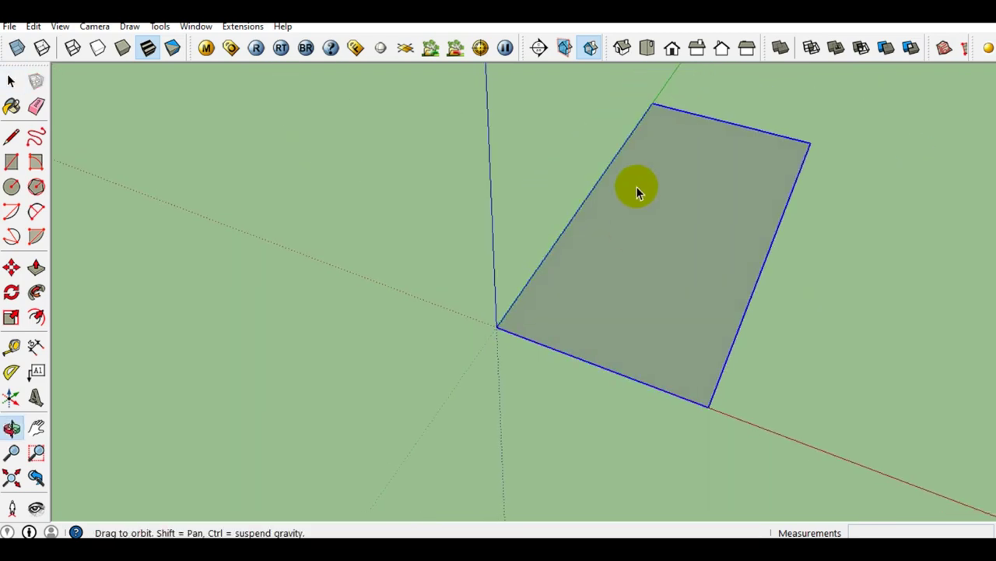
Step: From Top view, scale the glass rectangle along the red axis by 2.39
click(646, 48)
scroll(569, 202, down, 2)
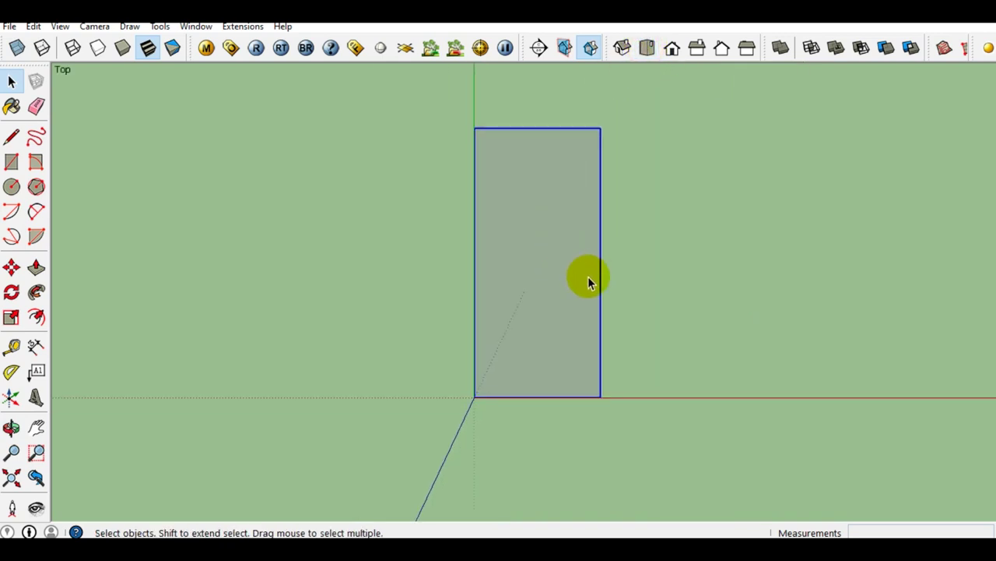
scroll(571, 286, up, 1)
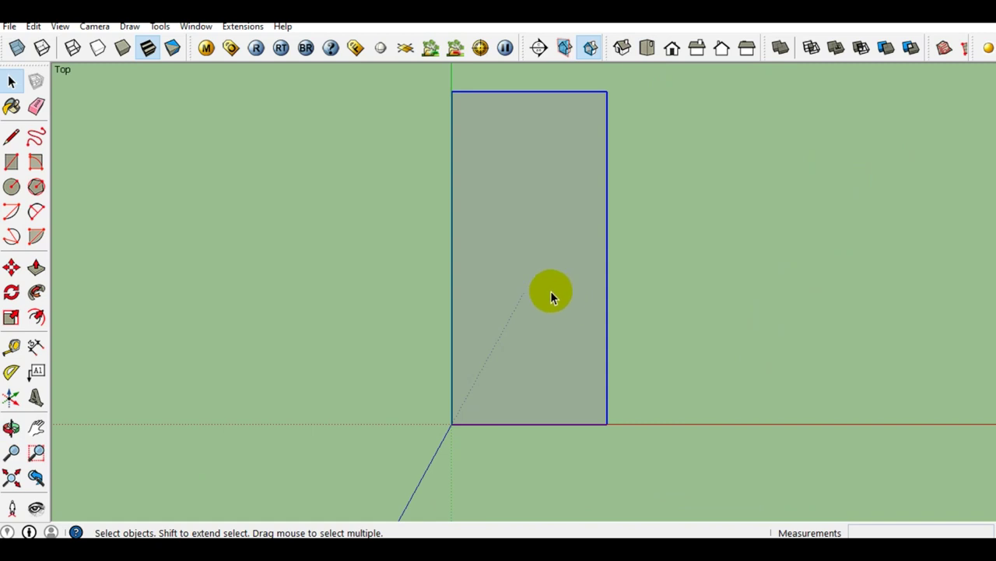
click(11, 318)
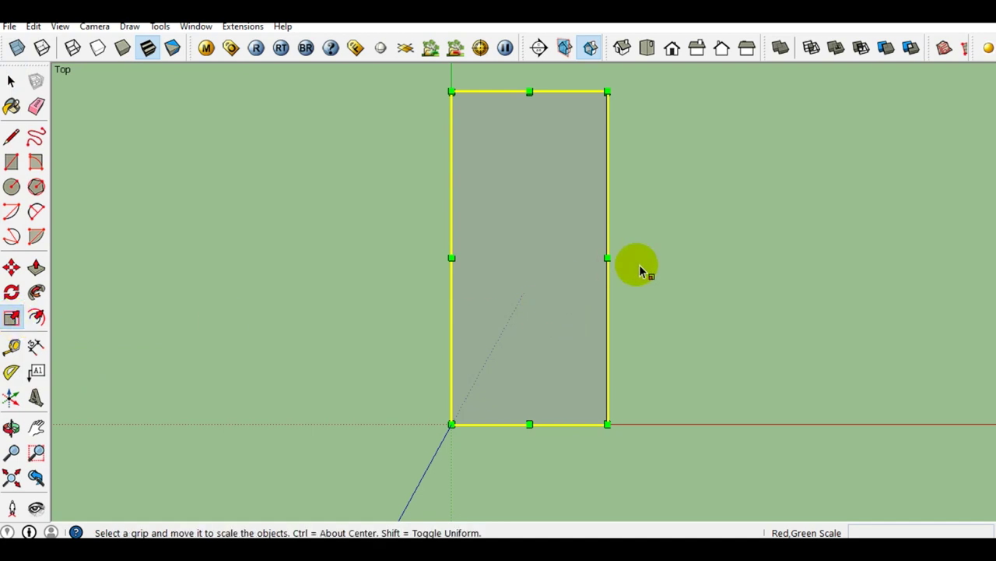
drag(608, 258, 823, 258)
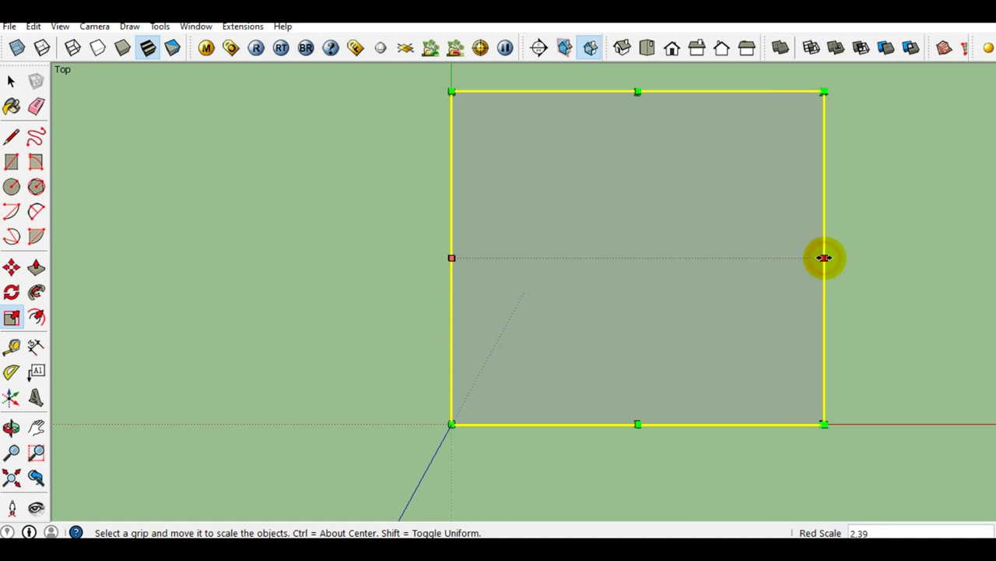
key(space)
Step: Deselect the rectangle and orbit to a tilted view of the widened face
mouse_move(784, 355)
middle_down()
mouse_move(745, 161)
mouse_move(522, 309)
middle_up()
scroll(527, 308, up, 2)
click(898, 269)
mouse_move(667, 317)
middle_down()
mouse_move(427, 289)
mouse_move(534, 405)
mouse_move(576, 389)
mouse_move(505, 394)
middle_up()
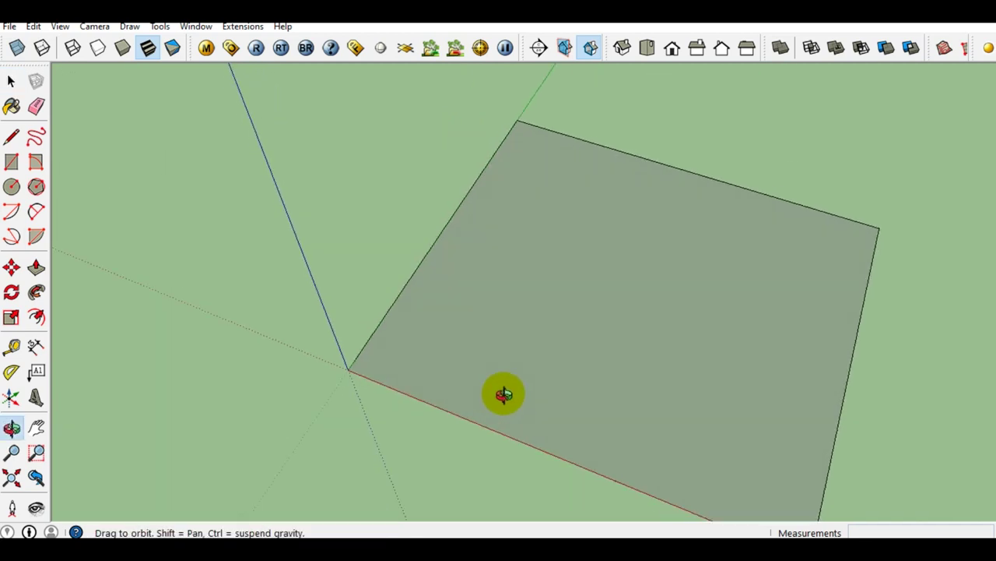
scroll(545, 334, up, 2)
scroll(452, 350, up, 1)
scroll(499, 382, up, 1)
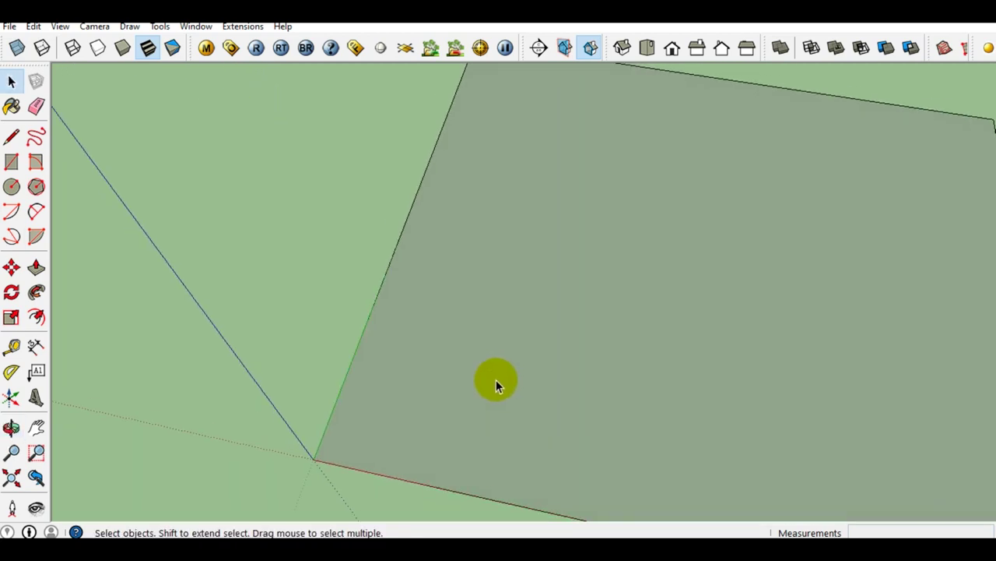
scroll(545, 379, down, 2)
mouse_move(651, 377)
middle_down()
mouse_move(674, 349)
mouse_move(639, 333)
middle_up()
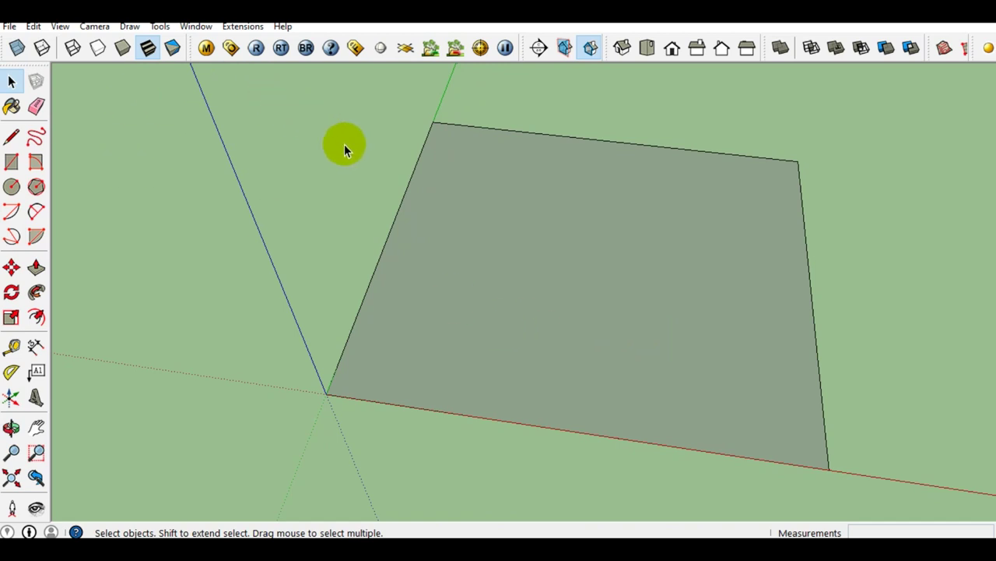
mouse_move(577, 236)
middle_down()
mouse_move(607, 264)
mouse_move(384, 229)
mouse_move(475, 226)
middle_up()
click(196, 30)
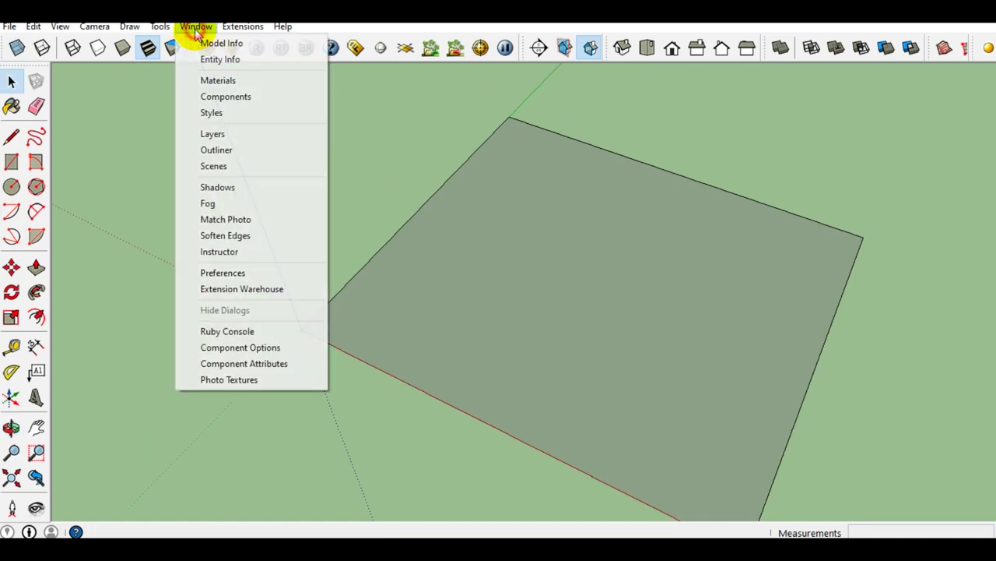
Step: In Model Info Units, keep millimetres for length and set angle snapping to 1.0°
click(225, 44)
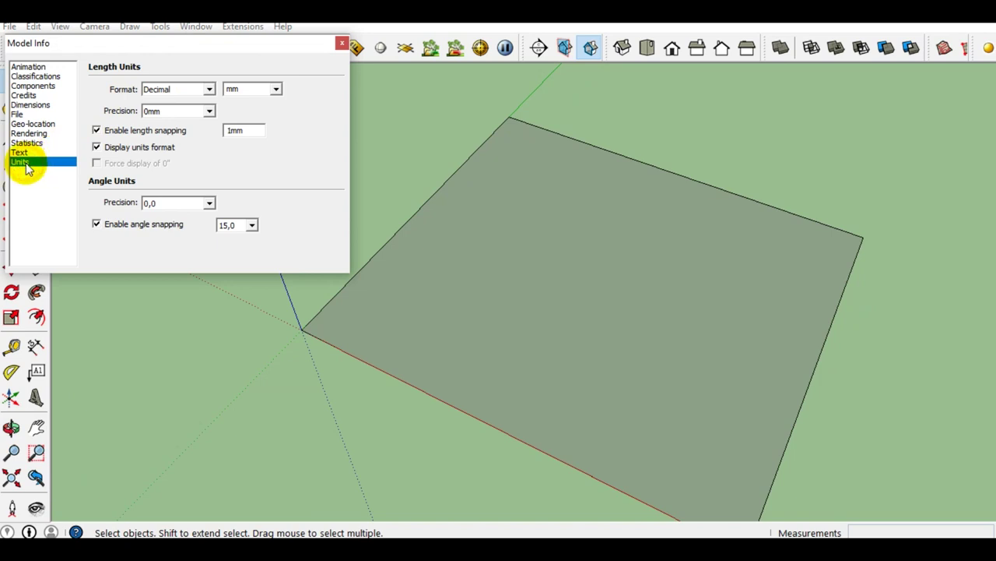
click(277, 90)
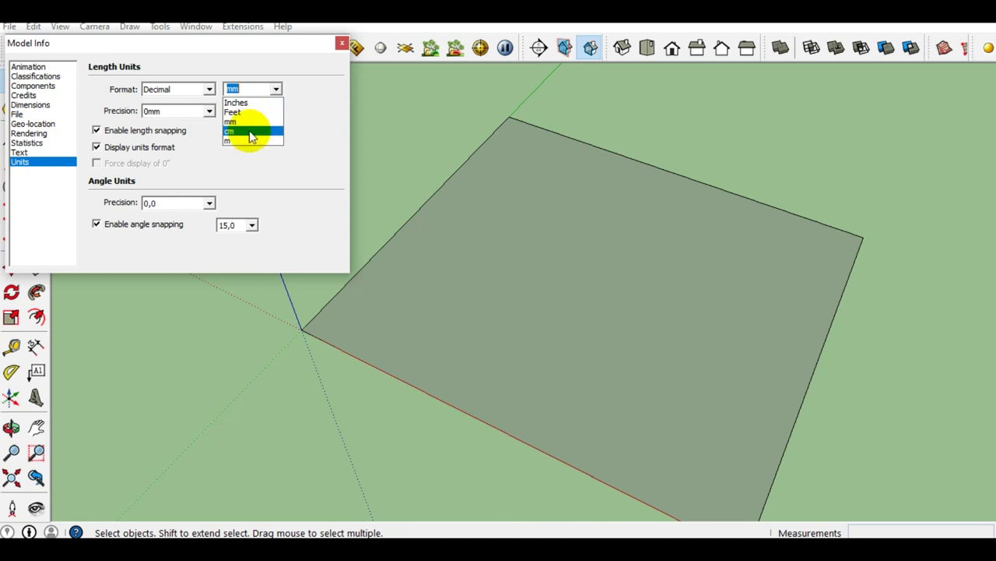
click(302, 161)
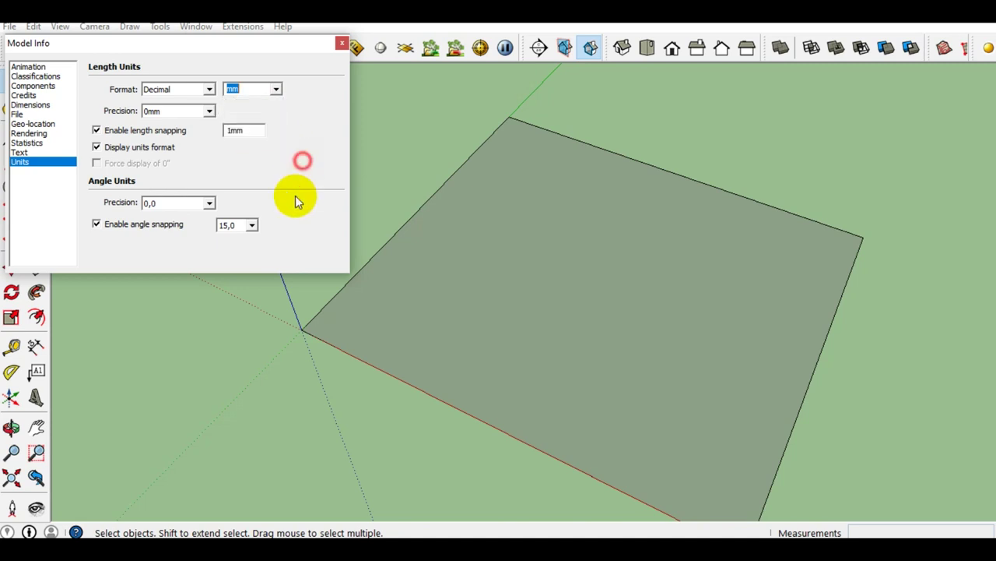
click(252, 225)
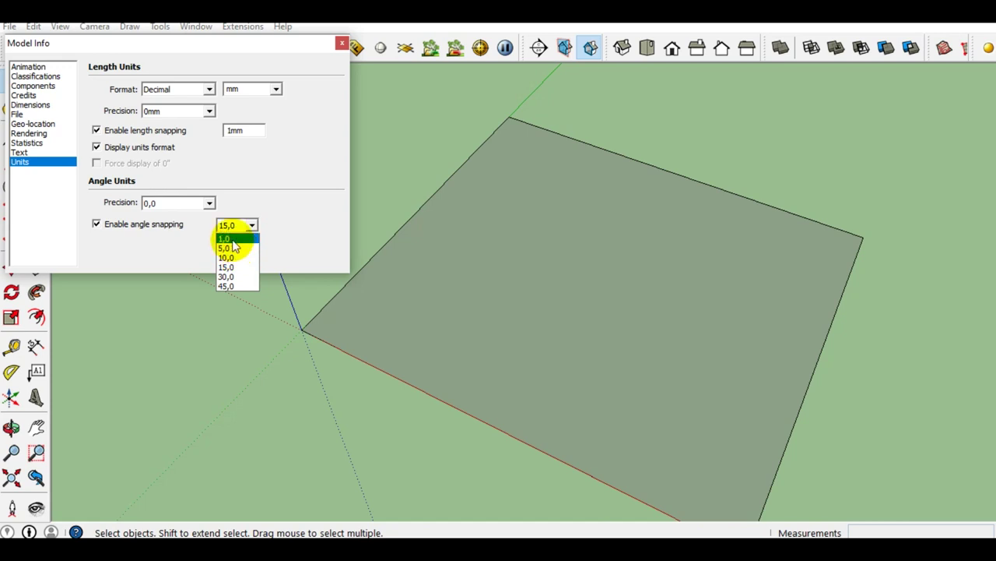
click(230, 238)
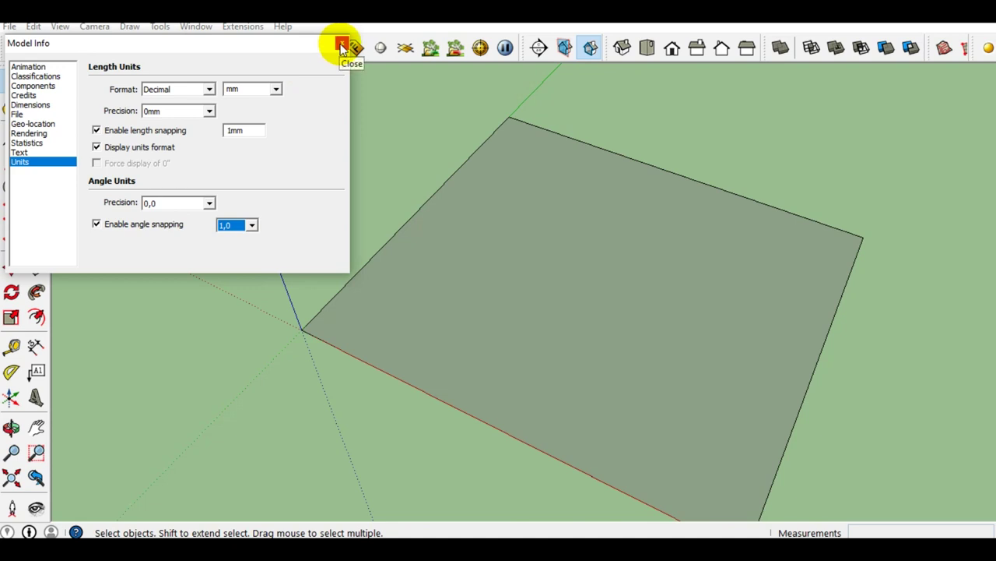
click(341, 47)
scroll(474, 316, up, 2)
scroll(534, 306, up, 3)
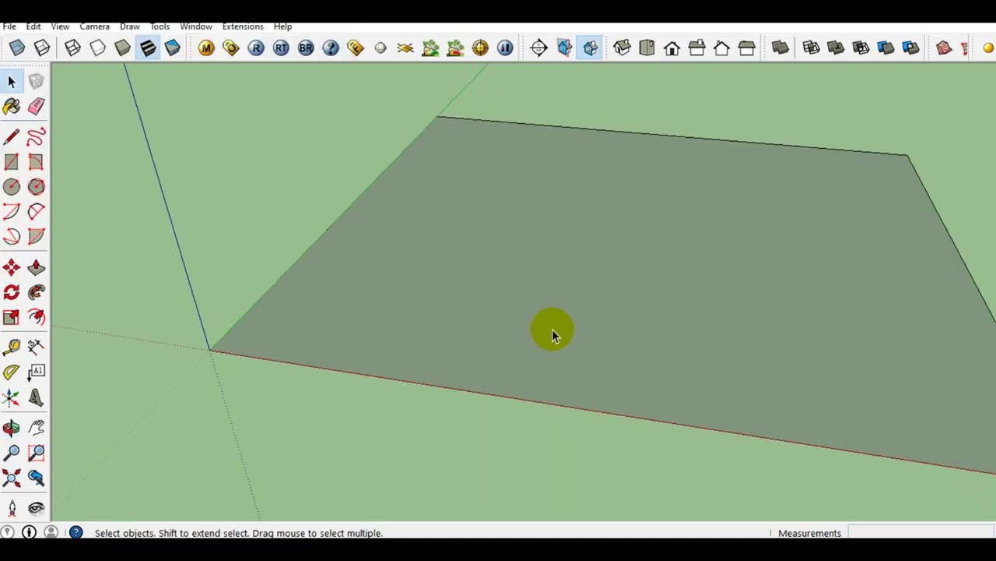
Step: Draw the first footprint edges with the Line tool: 5000, 2000 and 4000 mm
mouse_move(552, 328)
middle_down()
mouse_move(445, 296)
mouse_move(447, 346)
middle_up()
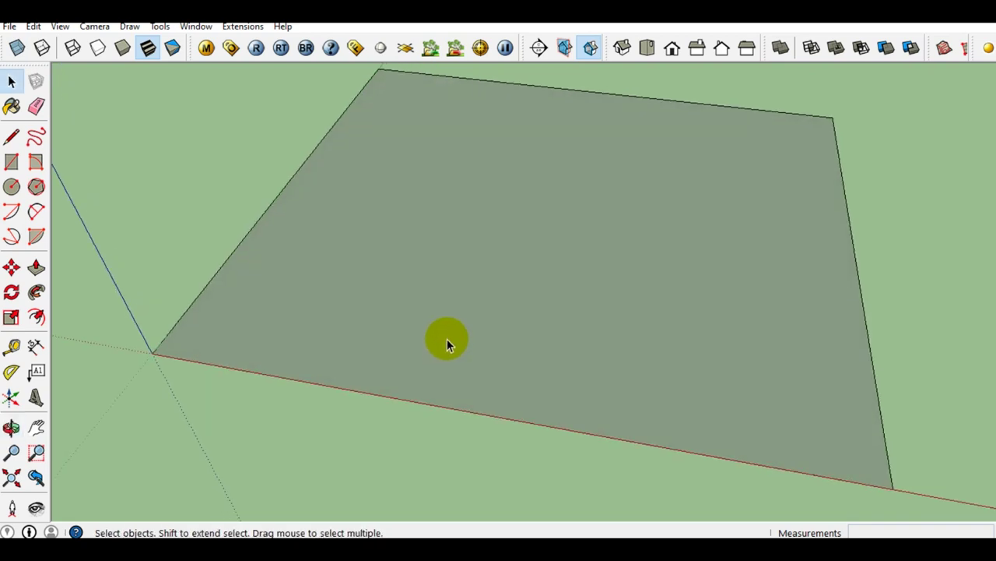
click(13, 139)
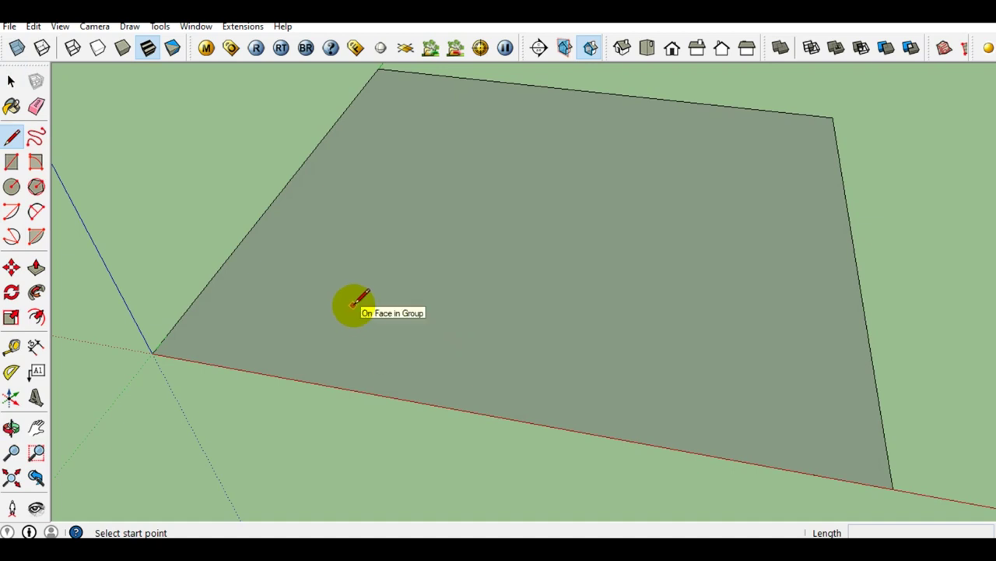
mouse_move(359, 305)
middle_down()
mouse_move(341, 369)
mouse_move(360, 372)
middle_up()
scroll(322, 278, down, 2)
scroll(314, 289, up, 1)
click(316, 292)
text(5000)
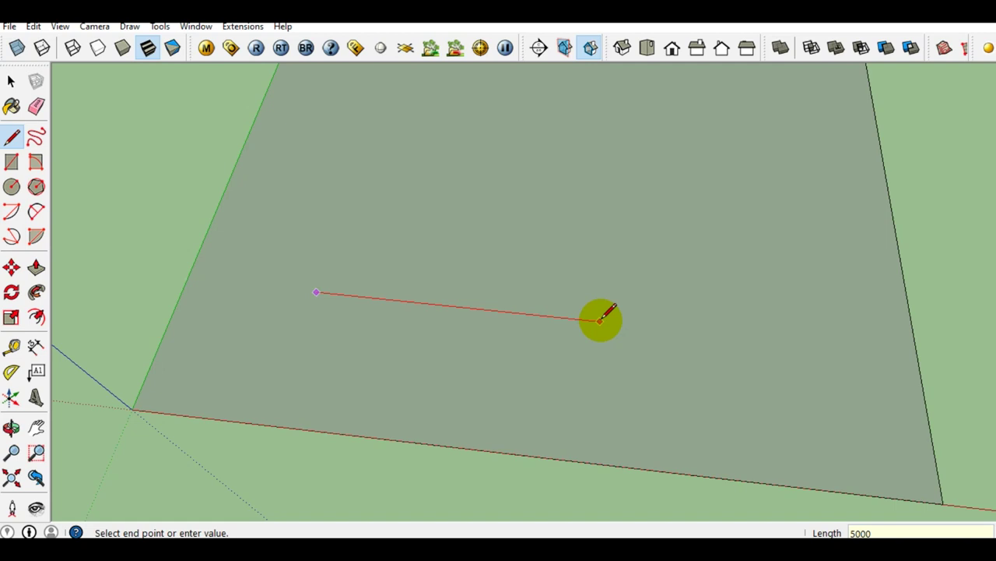
key(Return)
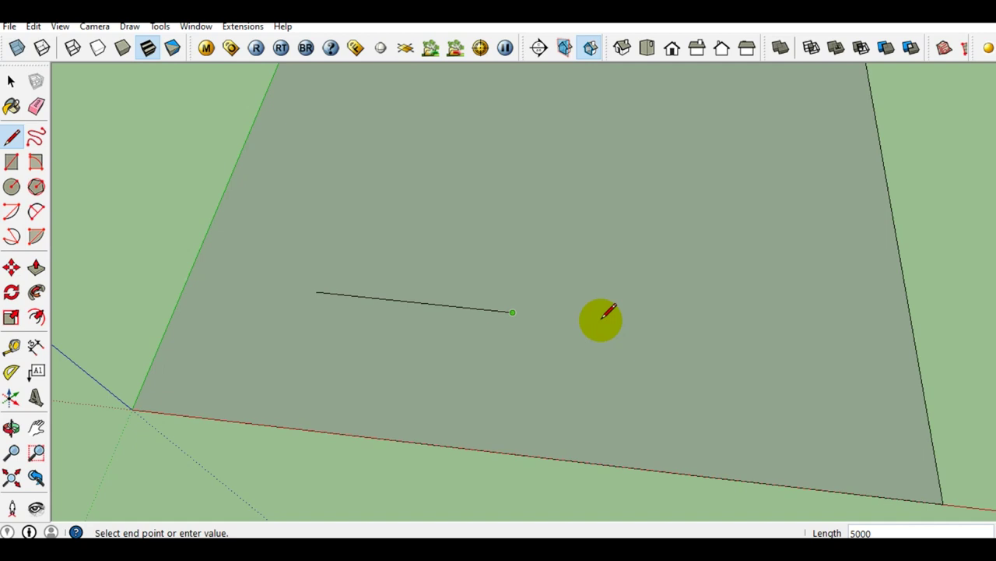
mouse_move(656, 200)
middle_down()
mouse_move(507, 451)
mouse_move(605, 312)
mouse_move(544, 308)
mouse_move(615, 253)
middle_up()
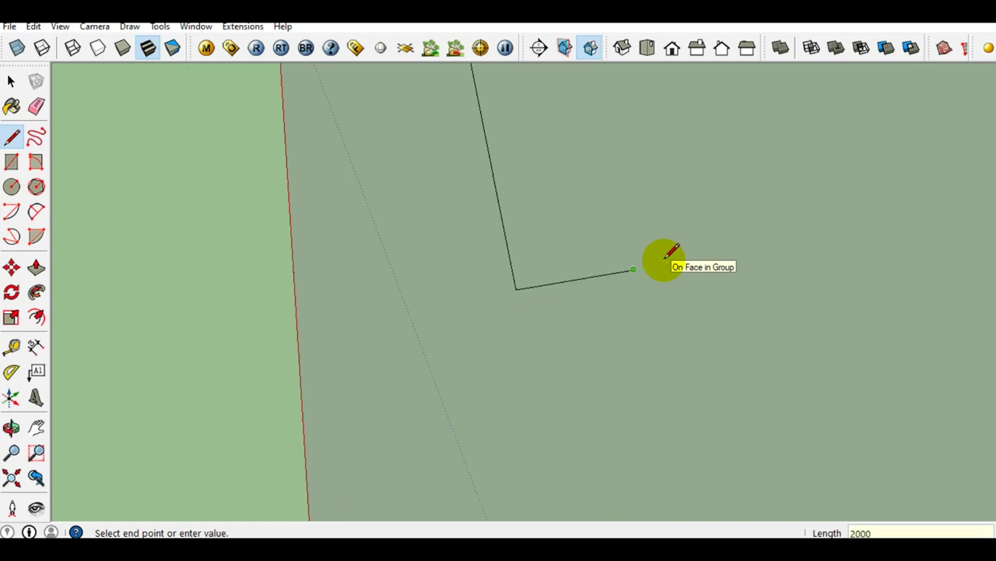
click(634, 268)
mouse_move(616, 140)
middle_down()
mouse_move(574, 222)
mouse_move(683, 276)
mouse_move(660, 291)
middle_up()
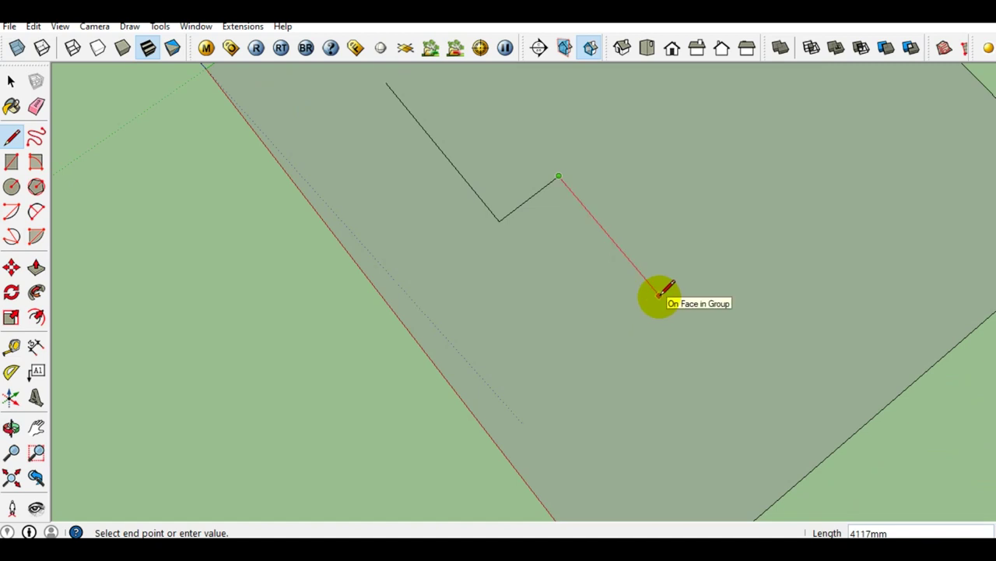
click(660, 291)
Step: Draw the remaining edges and close the L-shaped outline into a face
scroll(643, 304, down, 3)
mouse_move(643, 304)
middle_down()
mouse_move(693, 278)
mouse_move(488, 357)
mouse_move(512, 330)
middle_up()
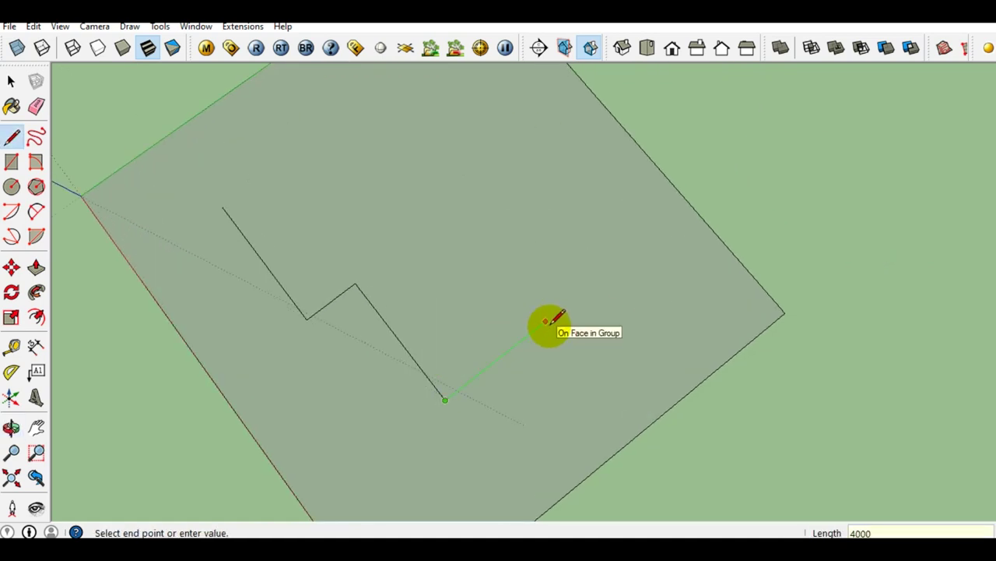
click(540, 325)
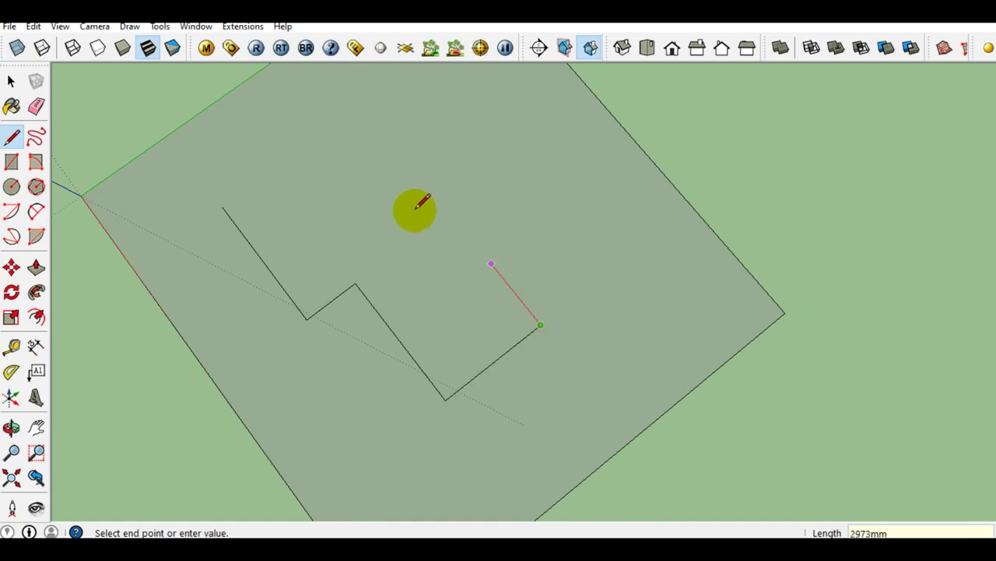
shift+middle_drag(338, 95, 373, 151)
click(380, 137)
key(Escape)
click(260, 259)
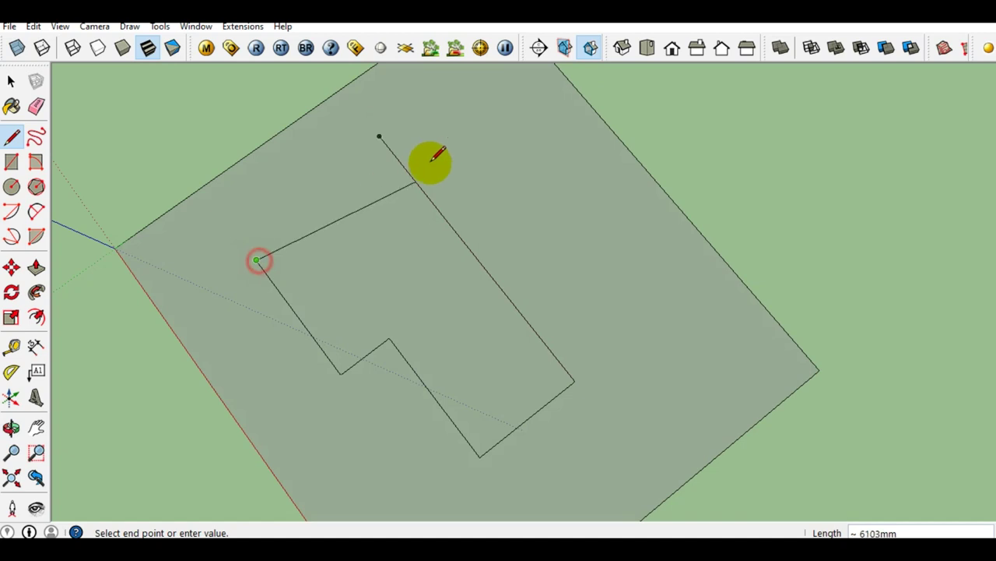
click(432, 138)
key(space)
Step: Erase the stray overshoot edge left beside the footprint outline
key(e)
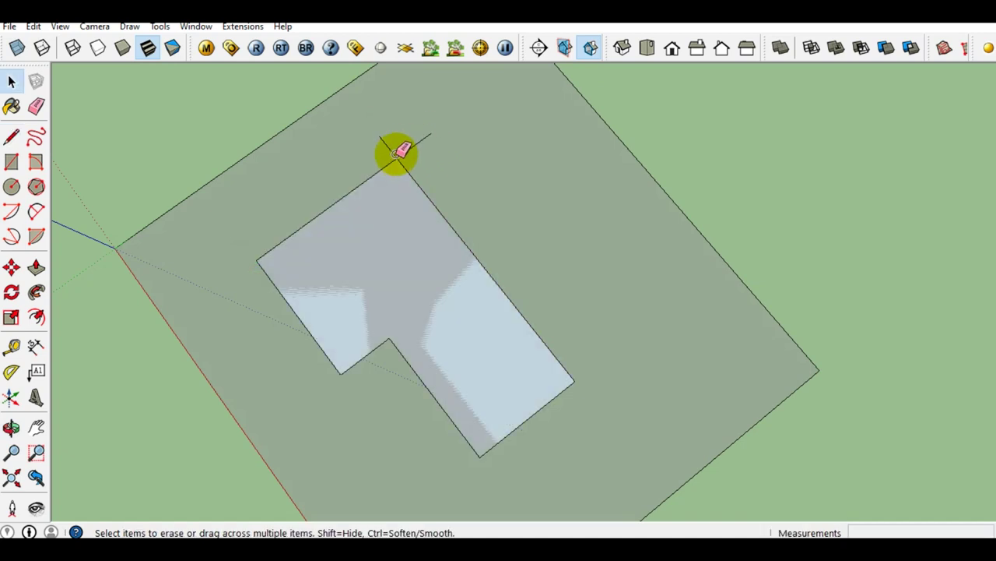
click(397, 148)
mouse_move(391, 148)
middle_down()
mouse_move(366, 389)
mouse_move(494, 373)
middle_up()
key(space)
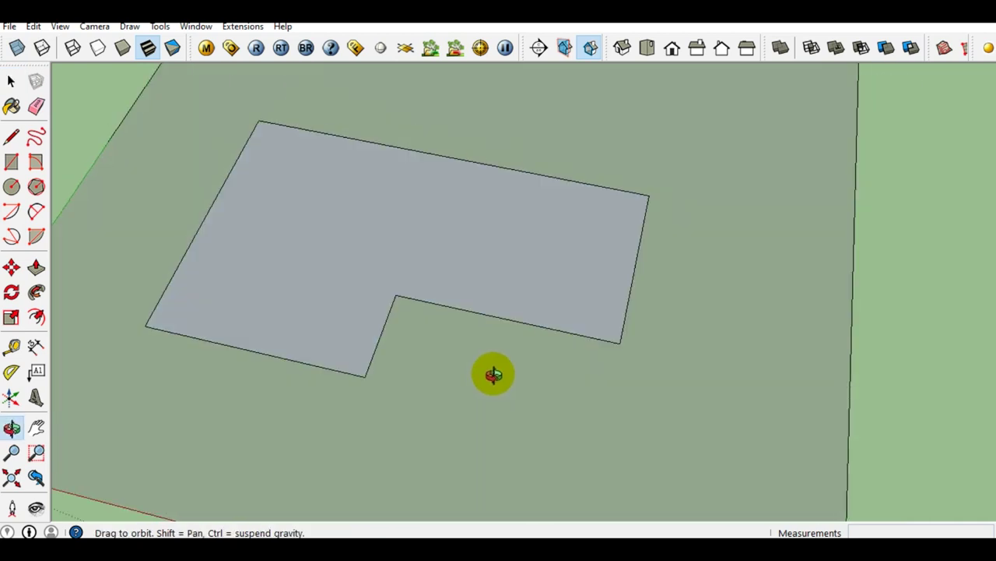
scroll(395, 378, up, 2)
middle_drag(396, 378, 410, 395)
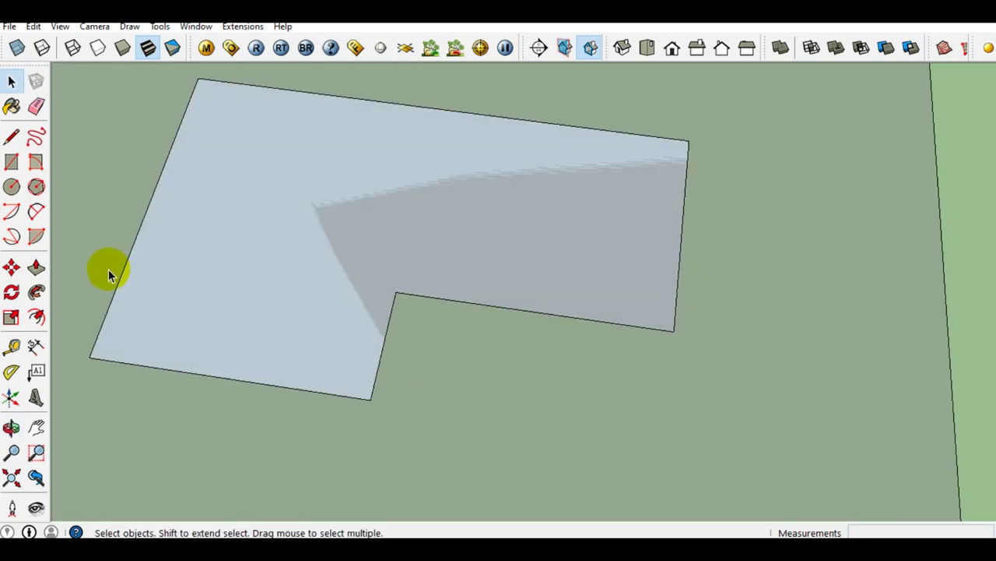
Step: Draw a rectangle from the L's inner corner to the opposite corner, closing the notch
click(13, 166)
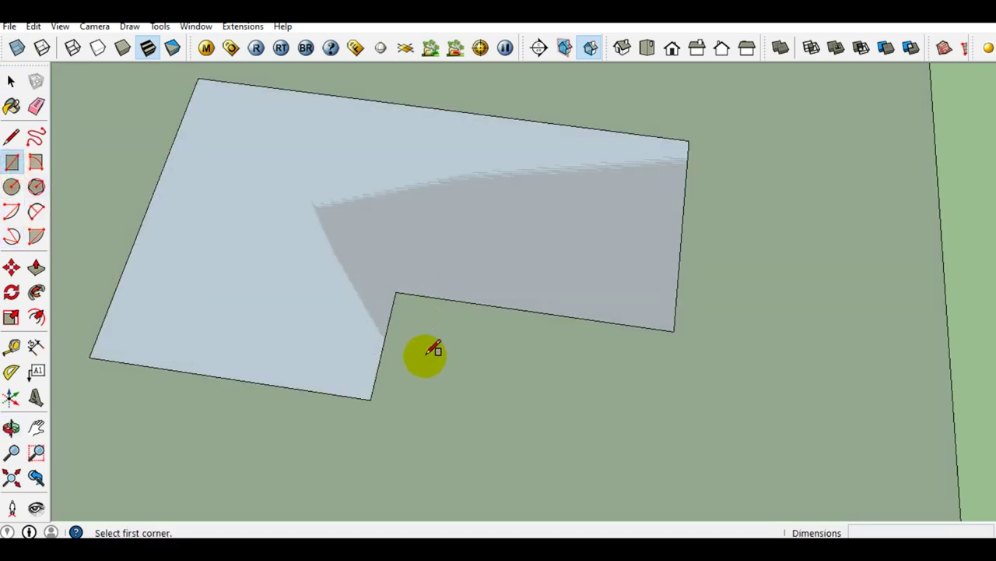
click(370, 399)
click(671, 329)
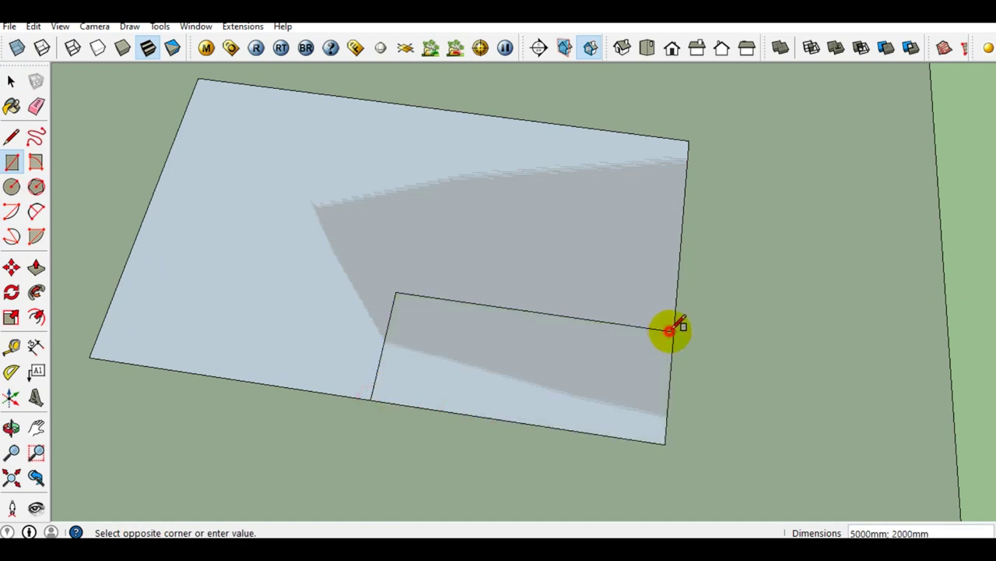
key(space)
scroll(529, 393, up, 2)
click(489, 381)
mouse_move(489, 382)
middle_down()
mouse_move(521, 379)
mouse_move(503, 350)
middle_up()
mouse_move(464, 393)
middle_down()
mouse_move(563, 385)
mouse_move(349, 342)
mouse_move(347, 387)
mouse_move(571, 316)
mouse_move(595, 377)
mouse_move(462, 384)
mouse_move(507, 360)
mouse_move(418, 324)
mouse_move(579, 345)
mouse_move(510, 345)
mouse_move(563, 345)
mouse_move(414, 287)
middle_up()
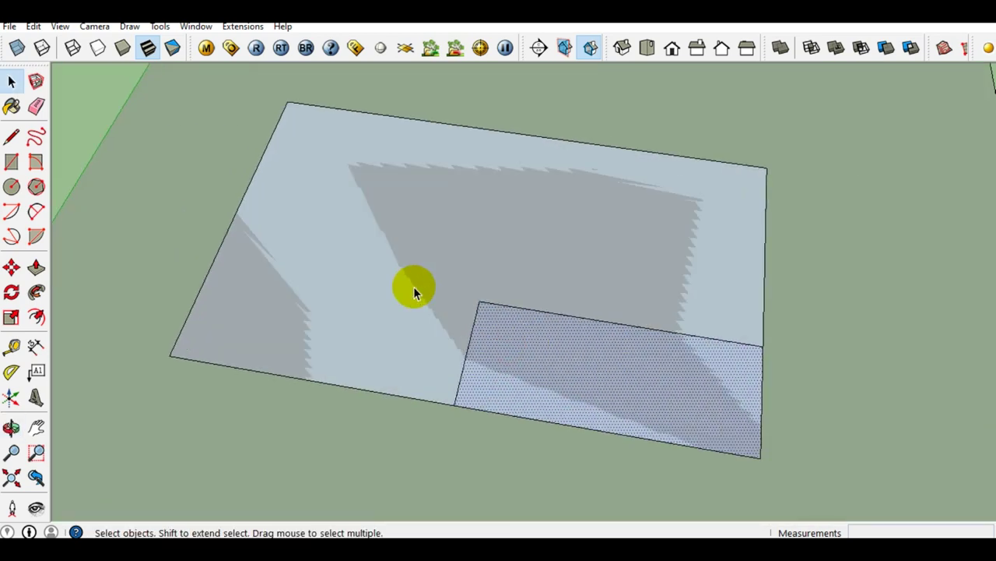
middle_drag(489, 296, 581, 318)
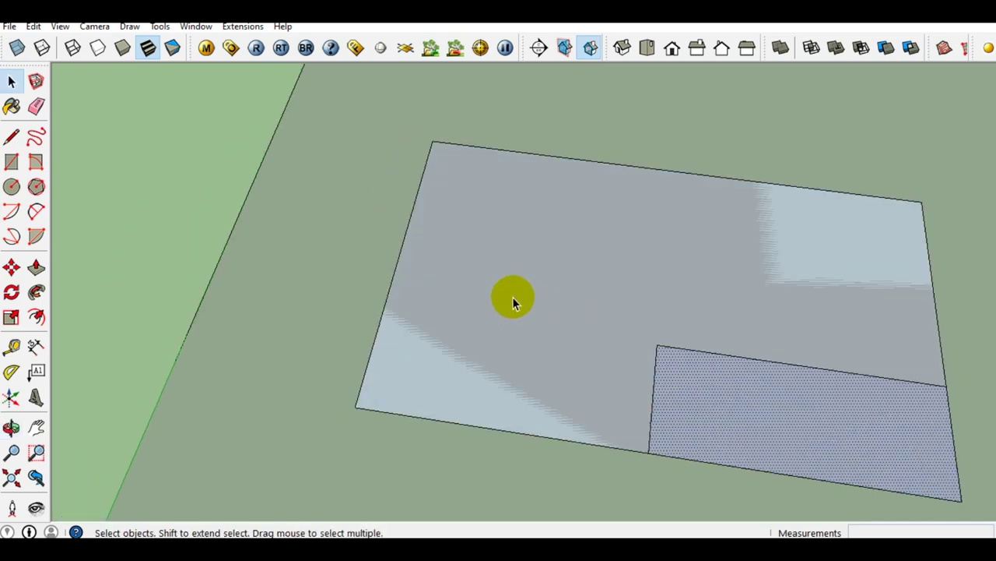
middle_drag(538, 285, 527, 312)
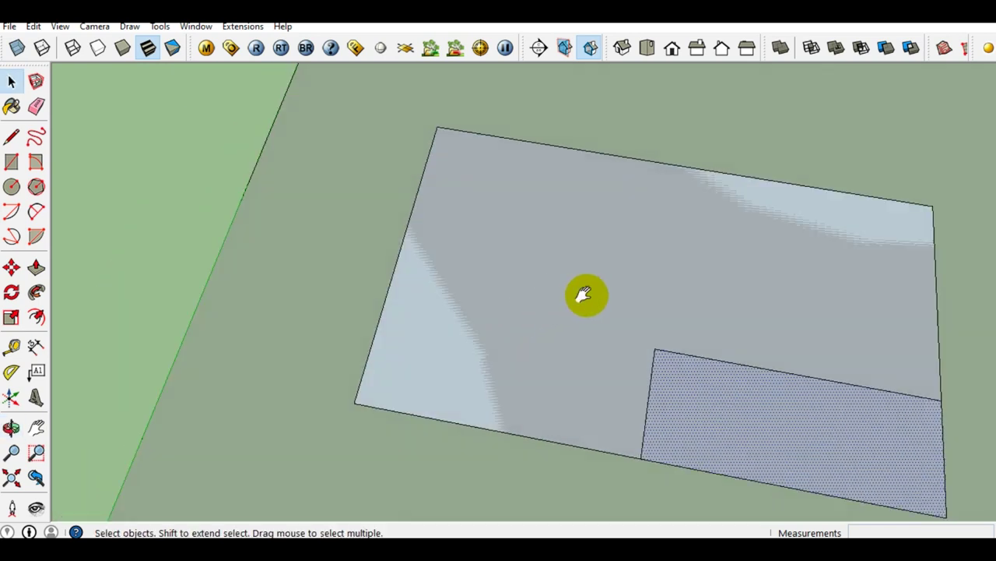
shift+middle_drag(584, 294, 489, 272)
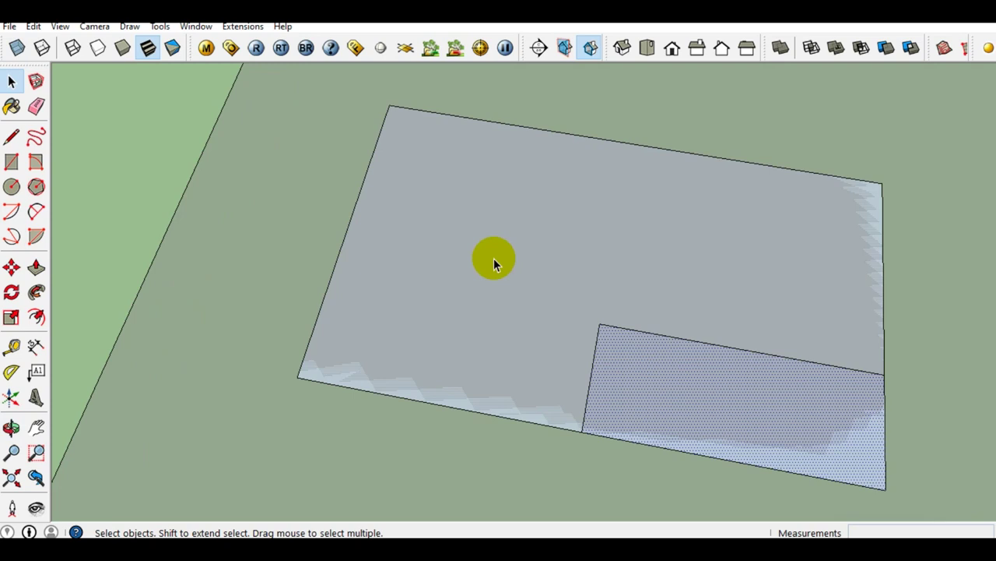
Step: Place guide lines 3000 mm from the left edge and 4000 mm from the front edge
click(12, 350)
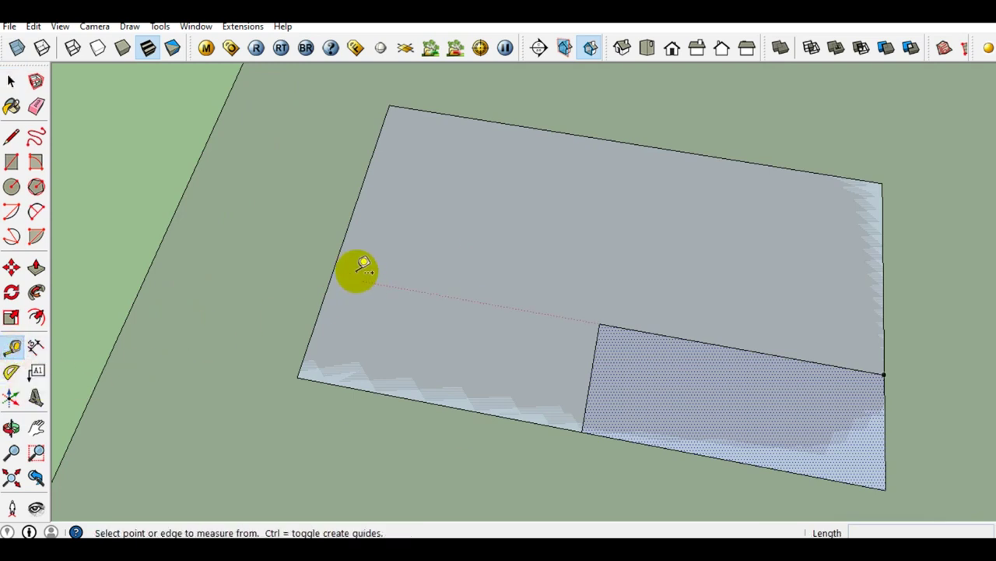
click(343, 241)
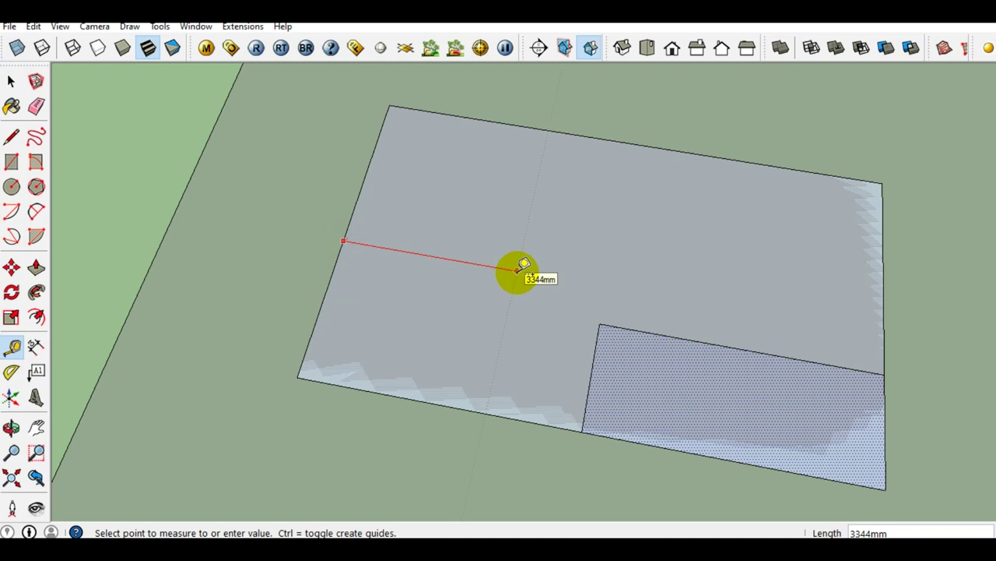
key(Return)
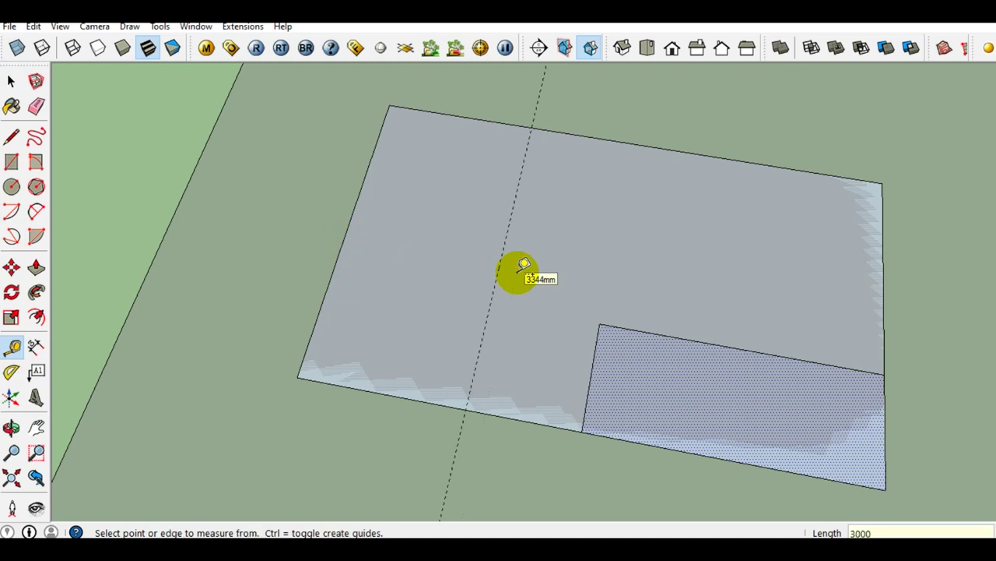
scroll(405, 366, up, 1)
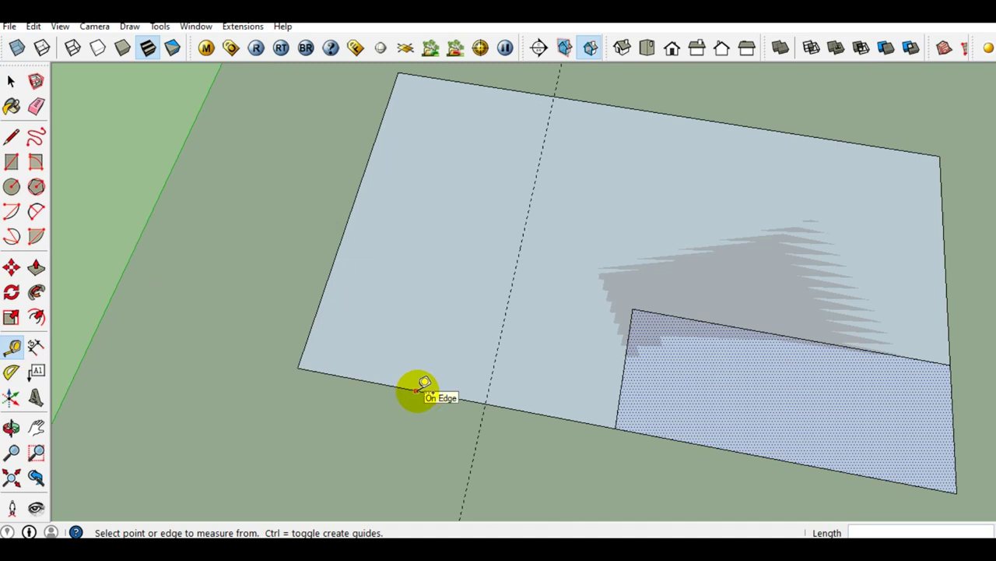
click(433, 392)
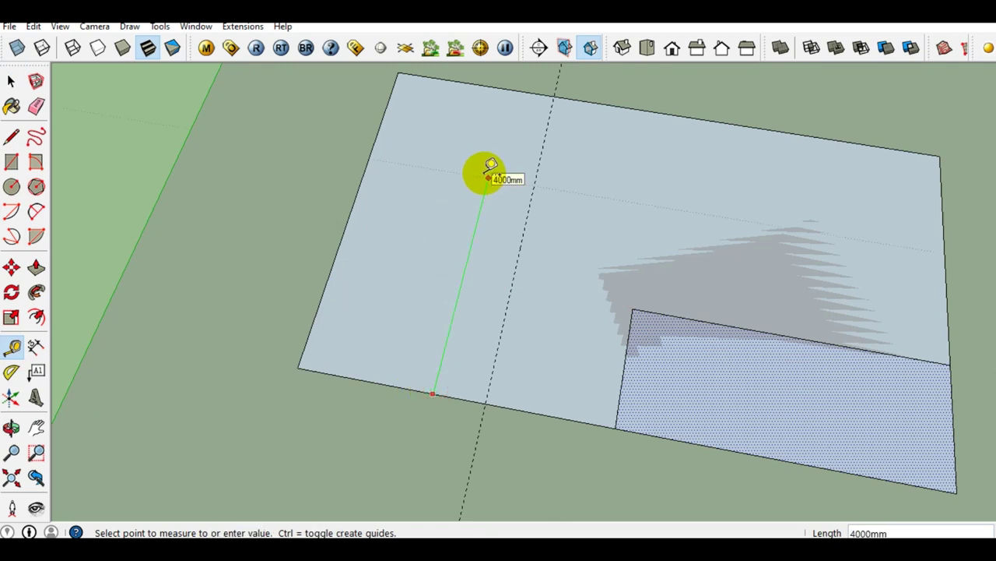
text(4000)
key(Return)
key(space)
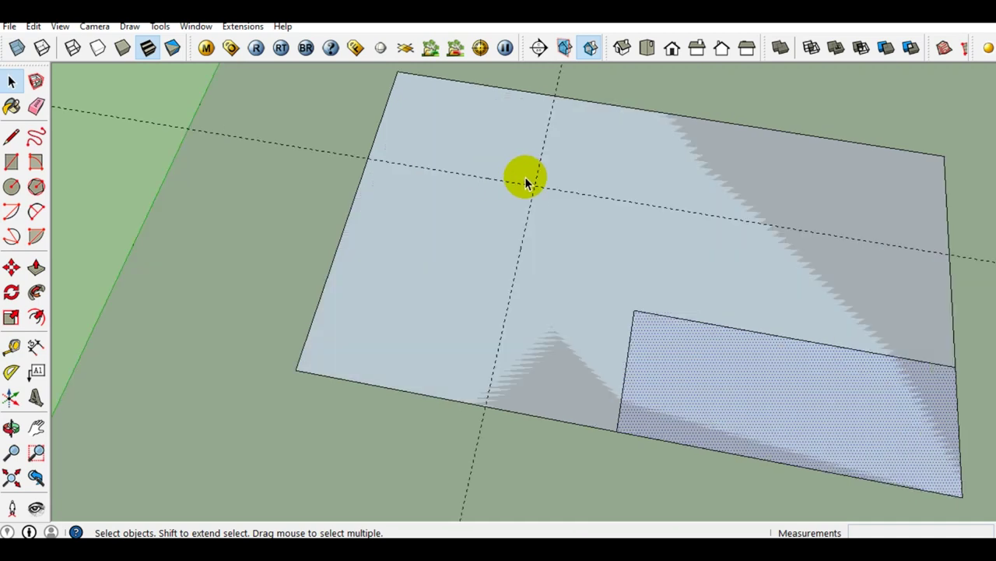
Step: Add a guide 3000 mm from the right edge, then start a wall line at the left edge
middle_drag(596, 211, 563, 216)
key(t)
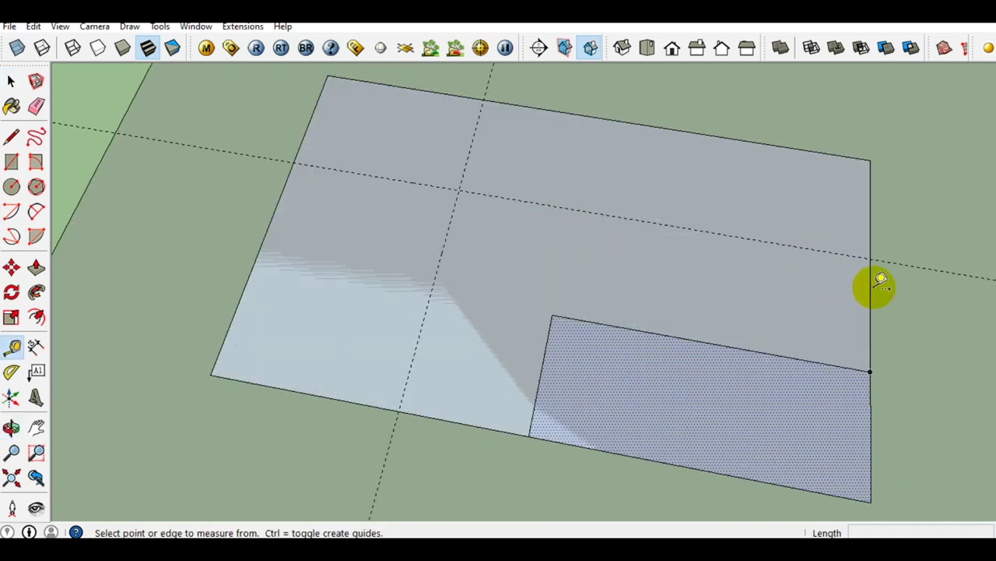
click(870, 287)
text(3000)
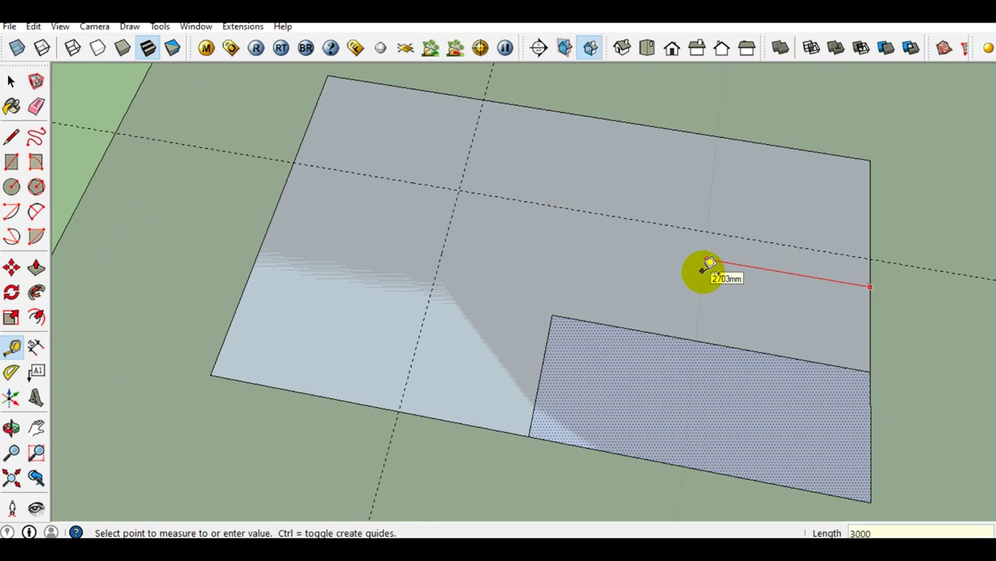
key(Return)
key(space)
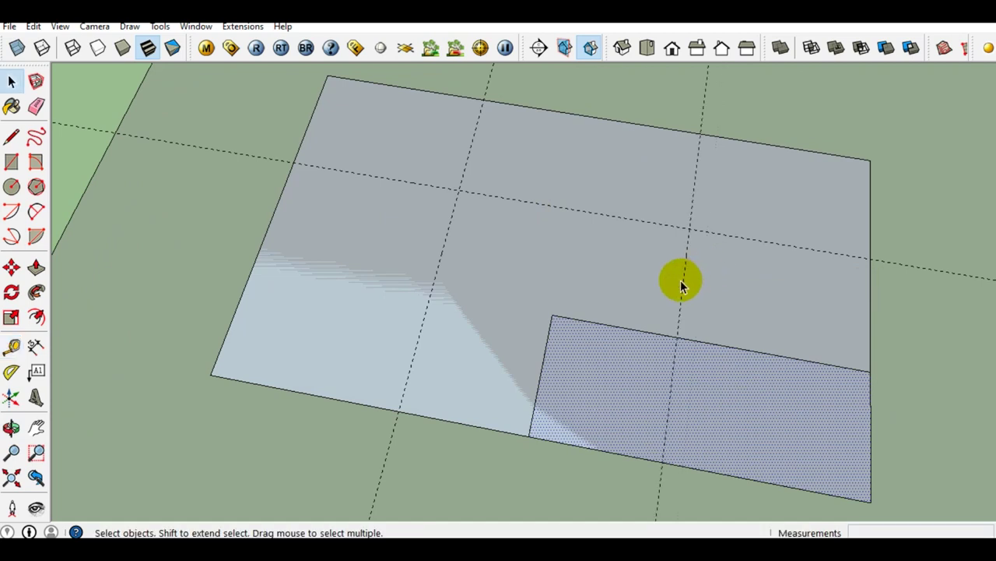
key(l)
click(296, 164)
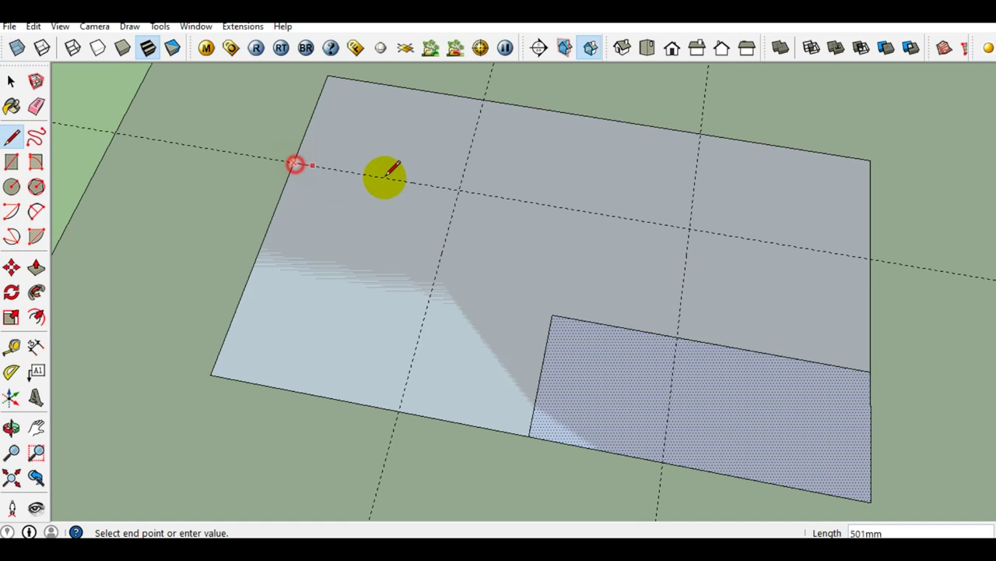
Step: Draw partition lines between guide intersections and the top and bottom edges, splitting the floor into rooms
click(461, 187)
key(Escape)
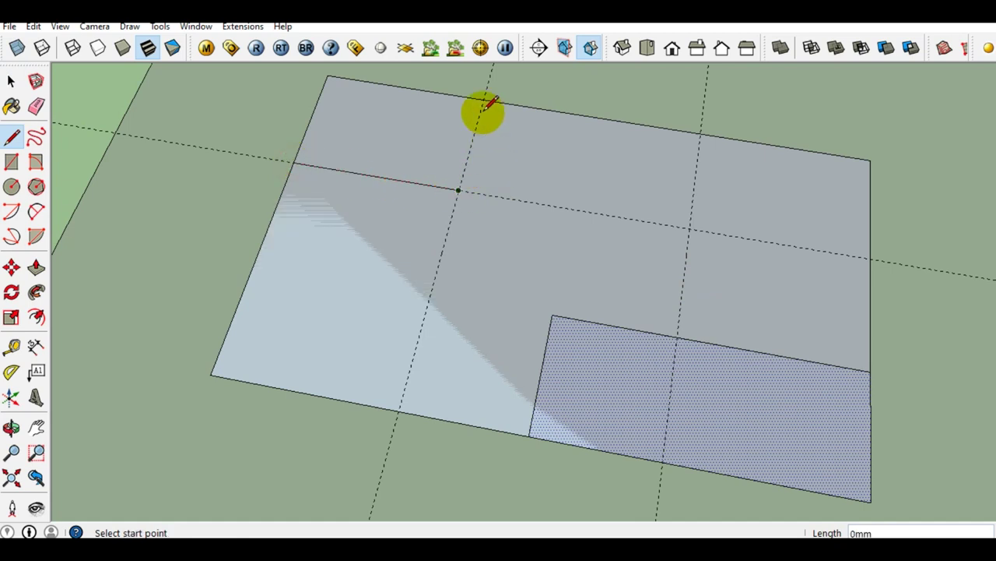
click(482, 100)
click(397, 406)
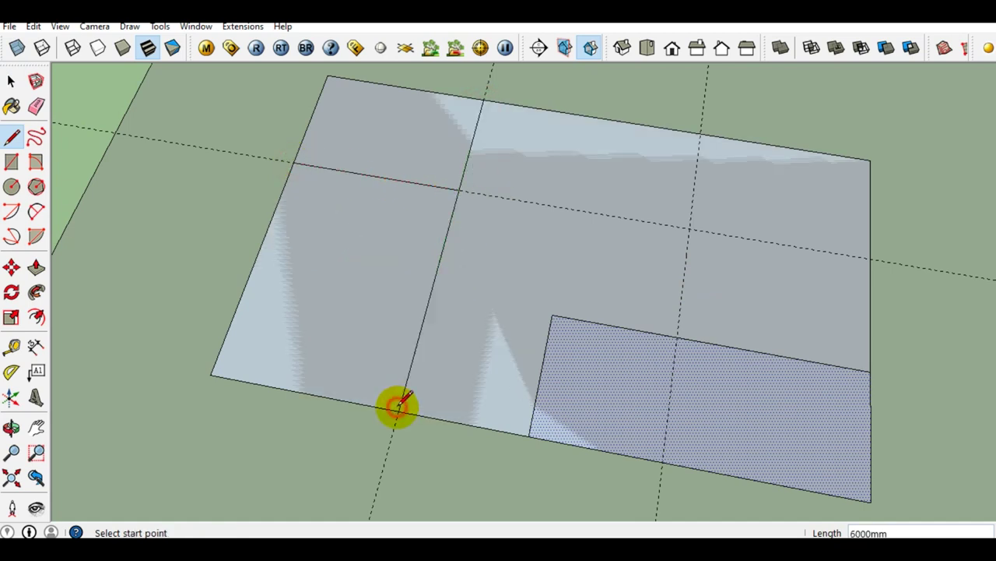
key(space)
key(l)
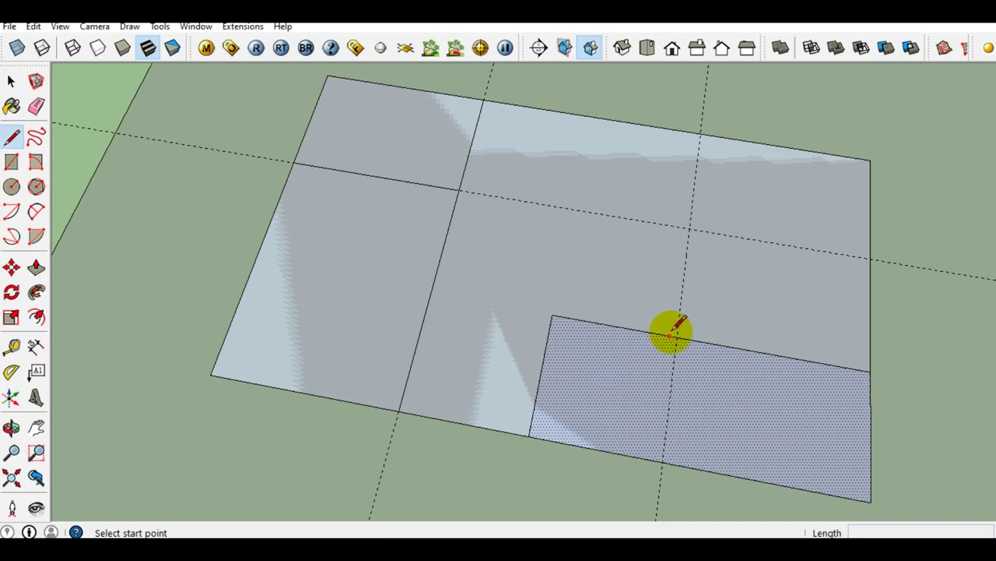
click(678, 335)
click(703, 136)
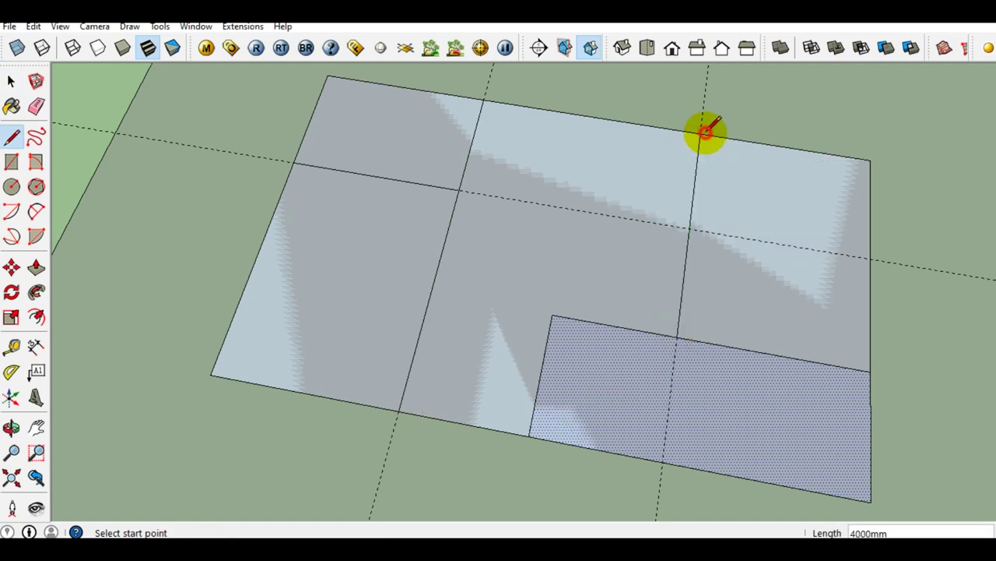
key(space)
scroll(562, 237, down, 2)
mouse_move(563, 237)
middle_down()
mouse_move(551, 252)
mouse_move(645, 252)
mouse_move(605, 254)
middle_up()
Step: Erase the horizontal and vertical dashed guide lines from the floor plan
key(e)
scroll(592, 253, up, 2)
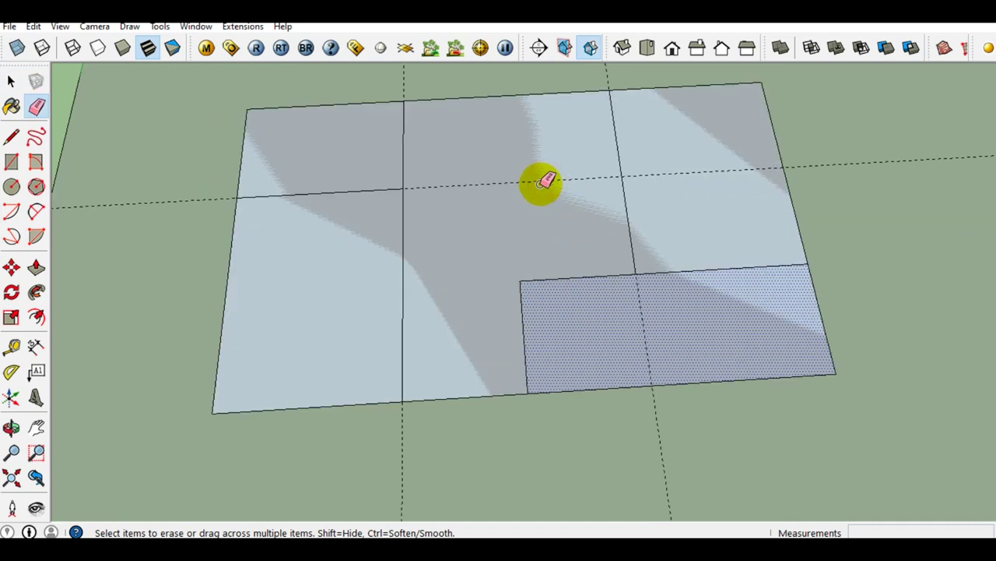
click(542, 183)
scroll(615, 338, down, 2)
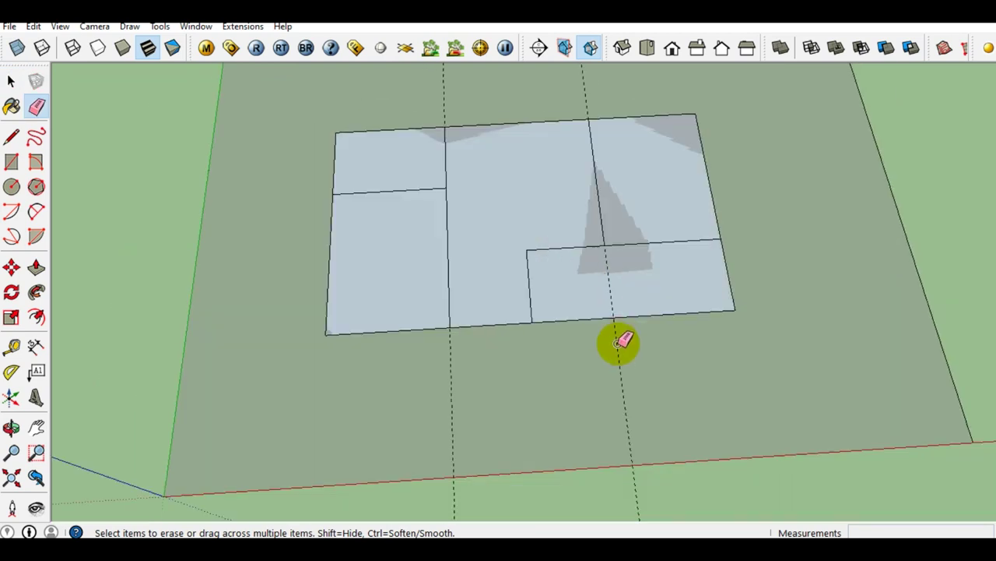
click(453, 373)
key(space)
middle_drag(650, 338, 377, 269)
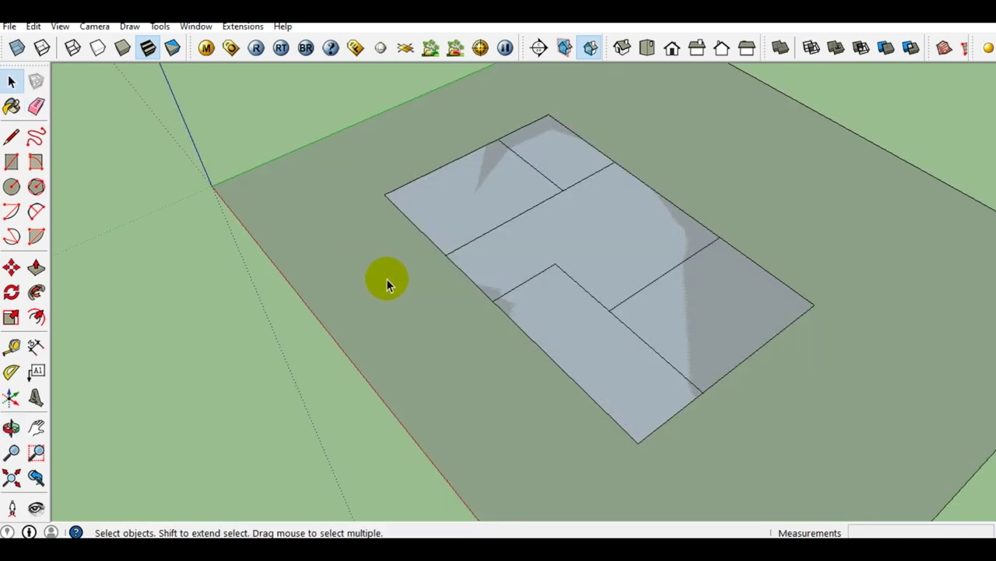
Step: Pick the Paint Bucket and set the materials library to the Translucent category
mouse_move(423, 321)
middle_down()
mouse_move(412, 327)
mouse_move(568, 289)
mouse_move(485, 289)
mouse_move(508, 377)
mouse_move(485, 330)
mouse_move(443, 327)
mouse_move(606, 296)
mouse_move(396, 291)
mouse_move(374, 333)
mouse_move(404, 326)
middle_up()
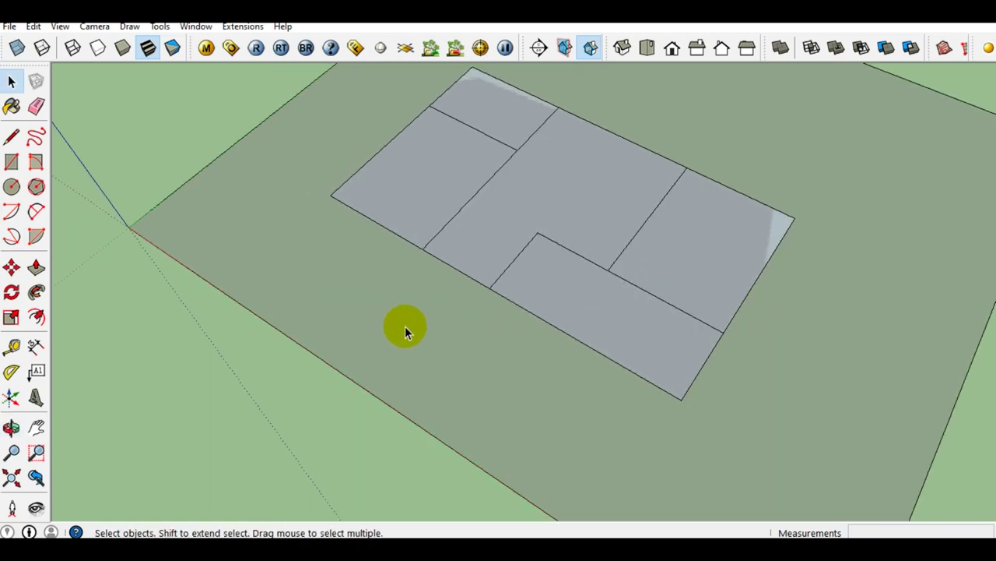
scroll(404, 327, down, 2)
mouse_move(389, 329)
middle_down()
mouse_move(607, 269)
mouse_move(407, 198)
middle_up()
scroll(499, 223, up, 2)
middle_drag(498, 222, 375, 132)
scroll(468, 239, down, 2)
scroll(373, 226, up, 1)
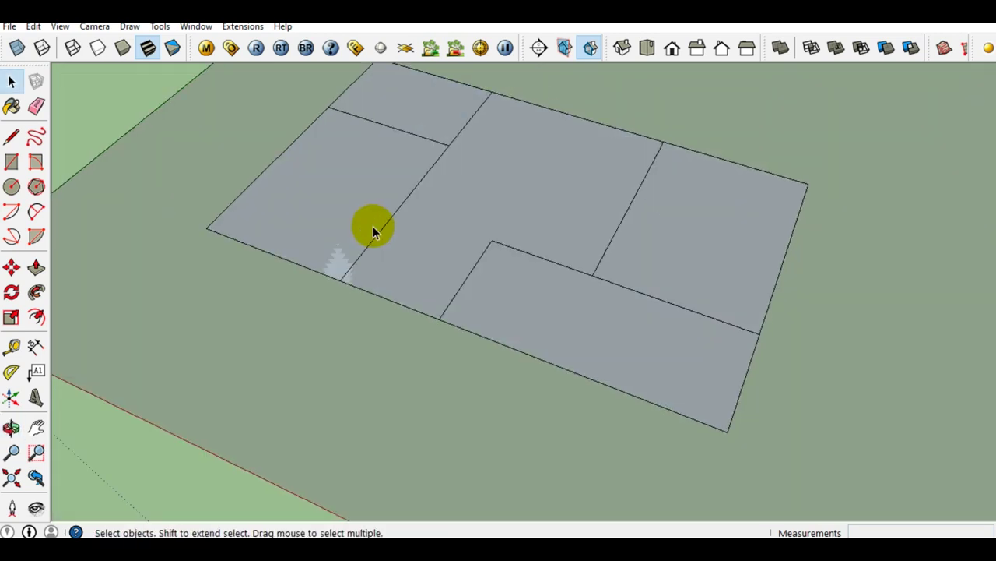
key(b)
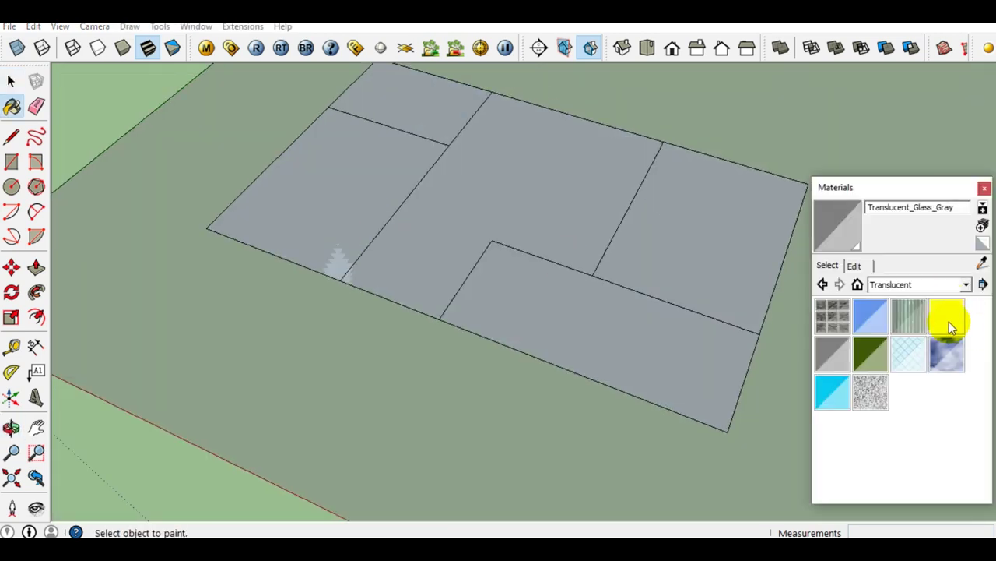
click(965, 286)
click(891, 403)
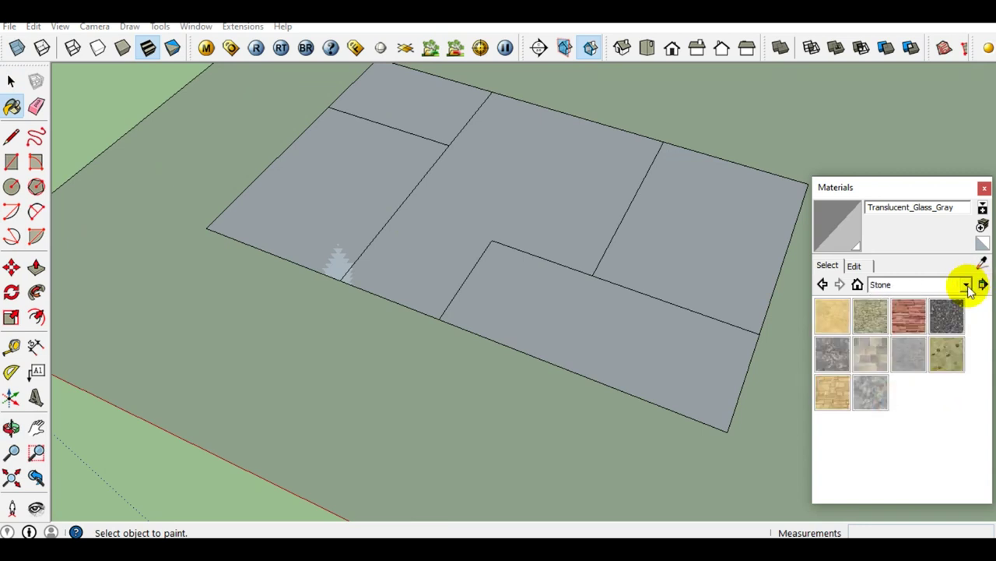
click(965, 285)
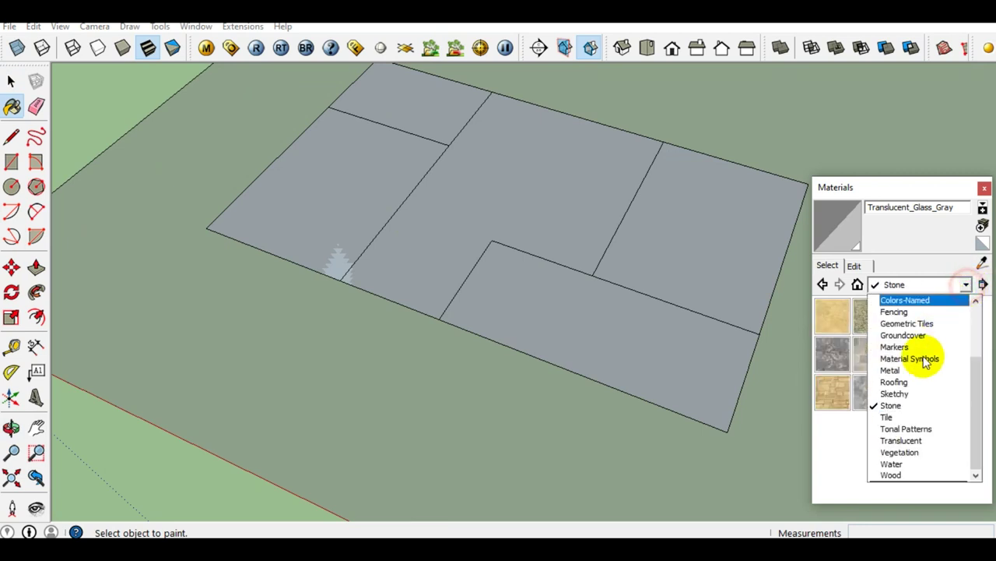
click(901, 441)
Step: Paint the five room faces with Translucent_Glass_Gray
click(582, 220)
click(703, 285)
click(636, 338)
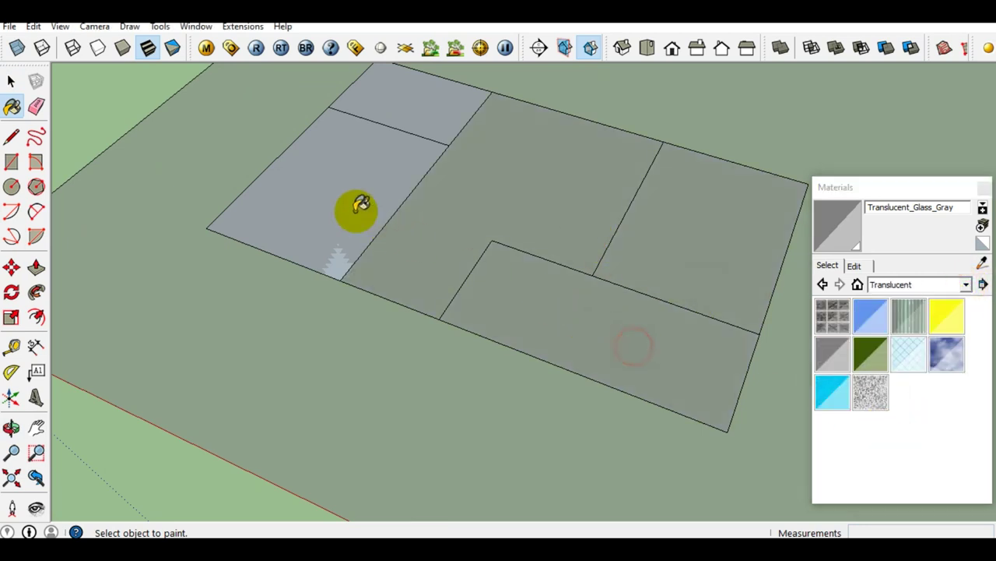
click(336, 203)
click(412, 113)
scroll(467, 140, down, 2)
scroll(502, 175, down, 3)
key(space)
Step: Switch to Top view and centre on the empty ground beside the plan
mouse_move(501, 187)
middle_down()
mouse_move(467, 280)
mouse_move(448, 250)
middle_up()
scroll(448, 250, up, 1)
scroll(413, 239, up, 1)
scroll(400, 239, up, 1)
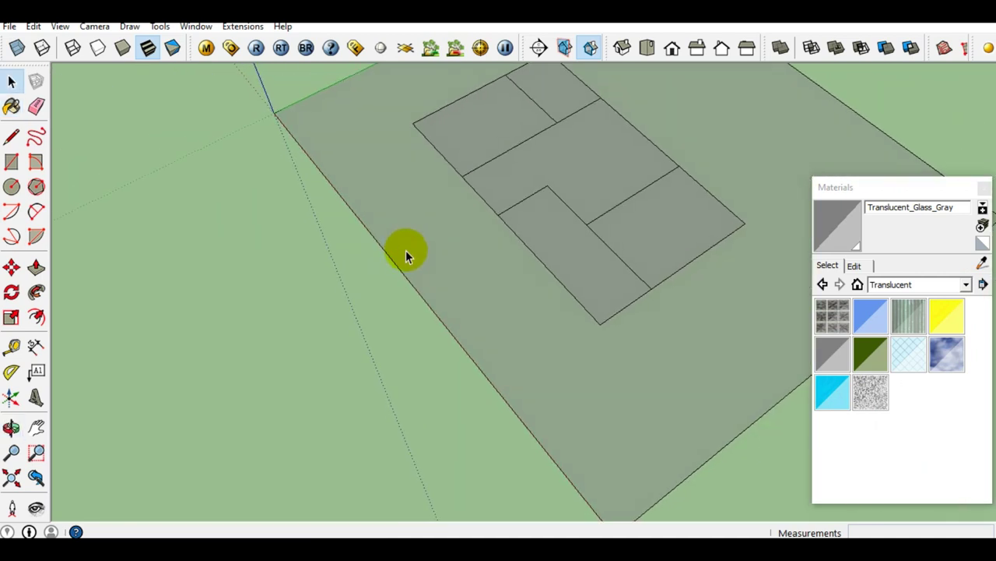
scroll(397, 265, up, 1)
scroll(398, 272, up, 2)
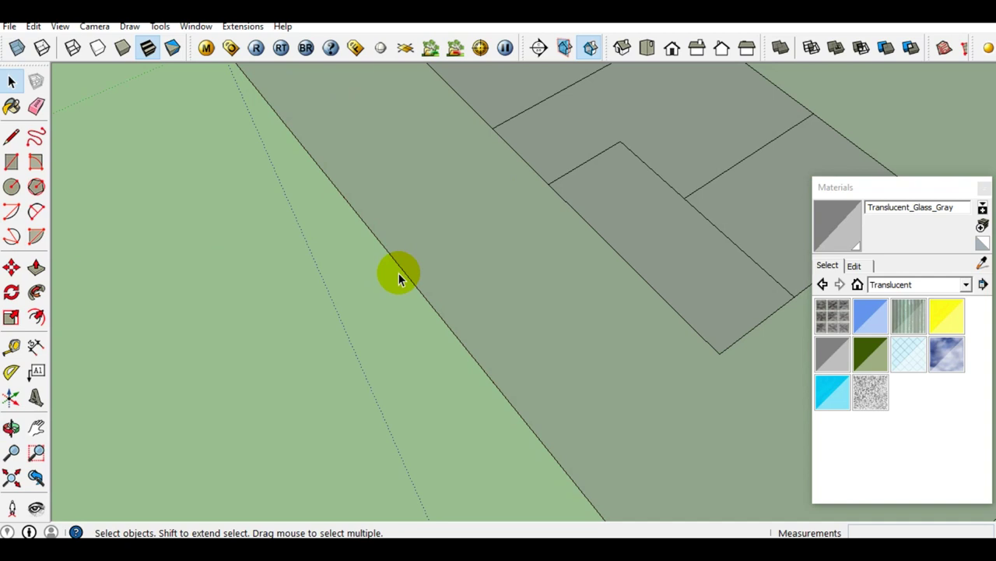
click(651, 49)
scroll(560, 195, down, 2)
mouse_move(528, 447)
middle_down()
mouse_move(519, 326)
mouse_move(474, 278)
middle_up()
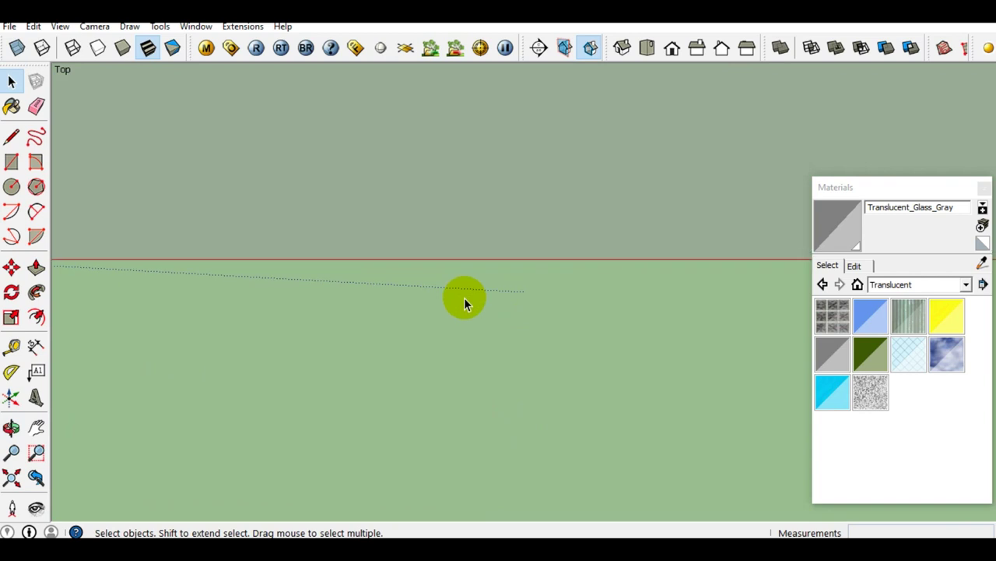
Step: Draw a closed long, narrow rectangle 150 mm wide with straight edges on the ground
key(l)
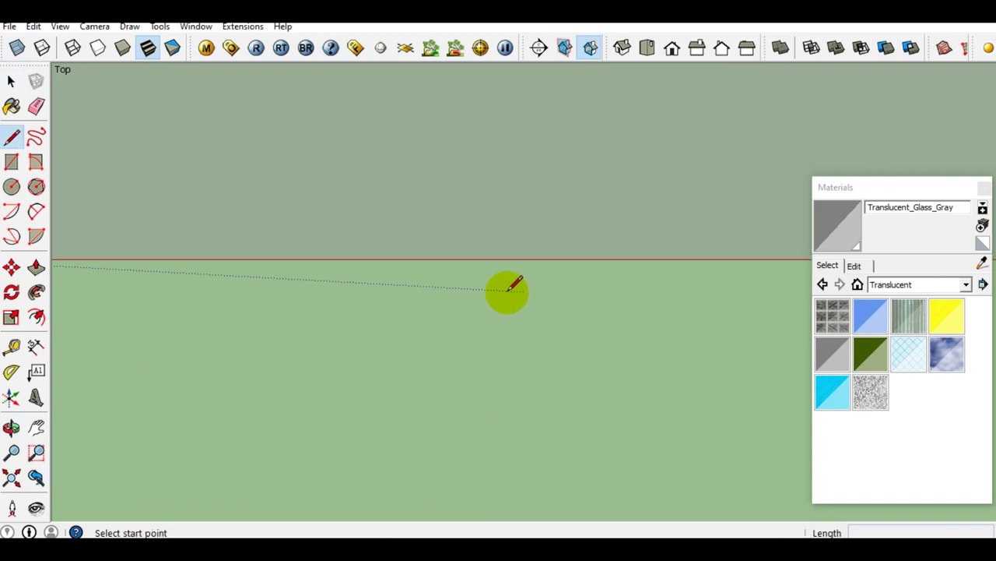
click(507, 291)
click(505, 399)
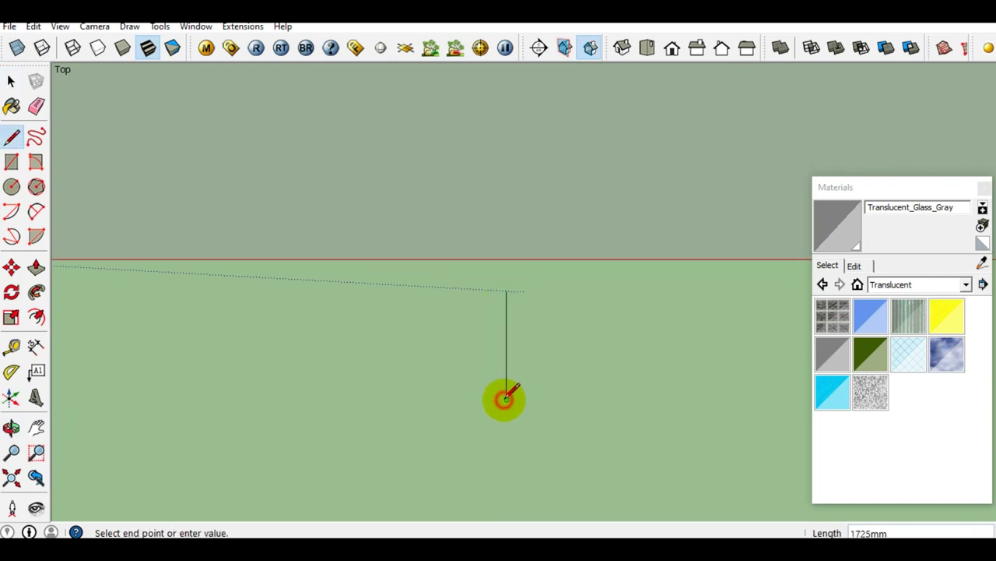
middle_drag(506, 395, 502, 348)
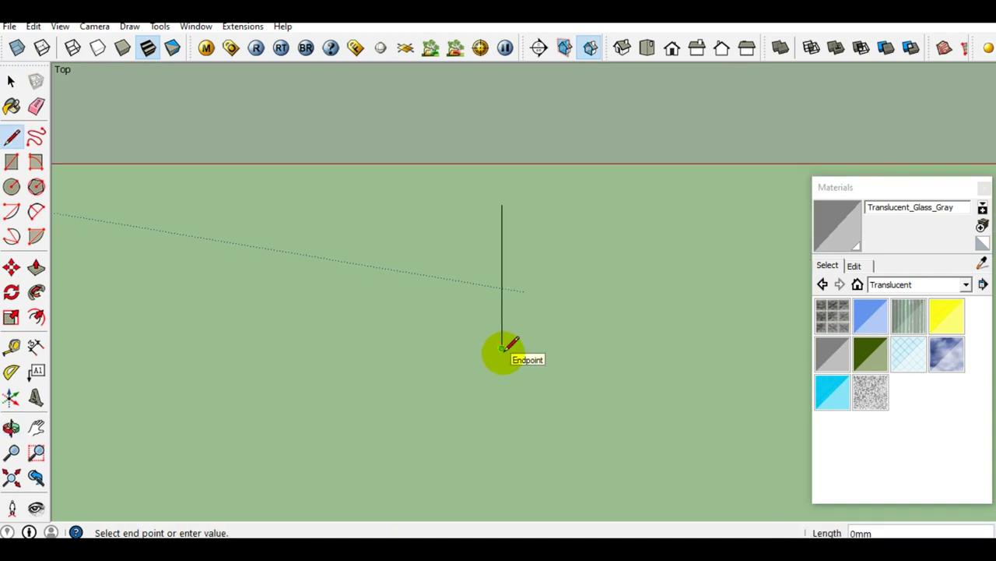
drag(502, 348, 562, 343)
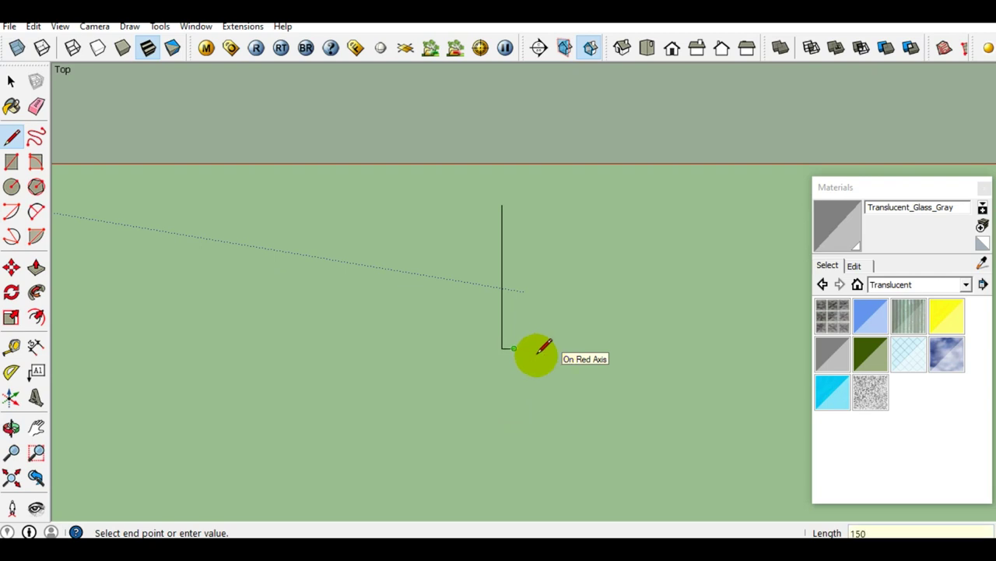
middle_drag(516, 351, 514, 344)
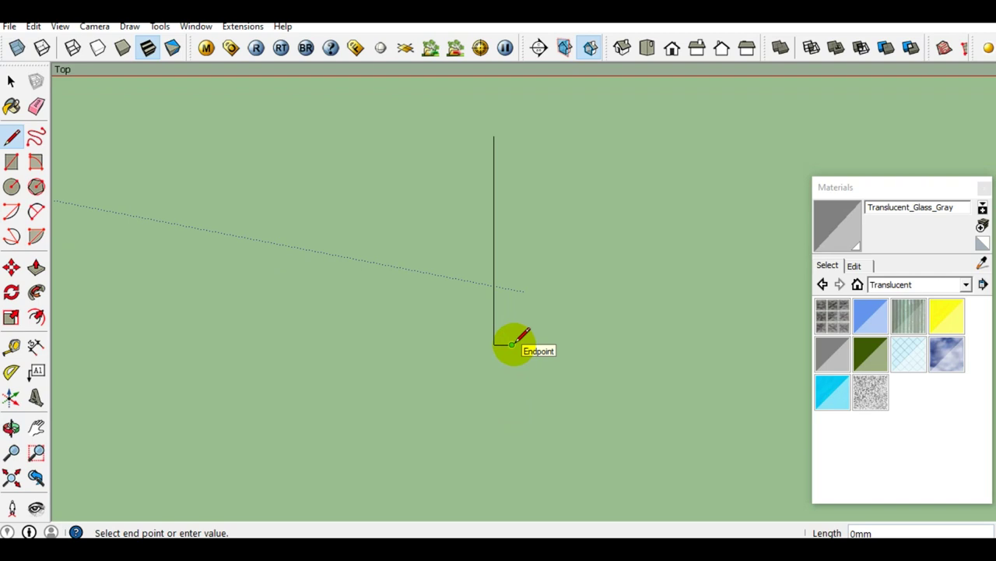
click(512, 137)
click(495, 136)
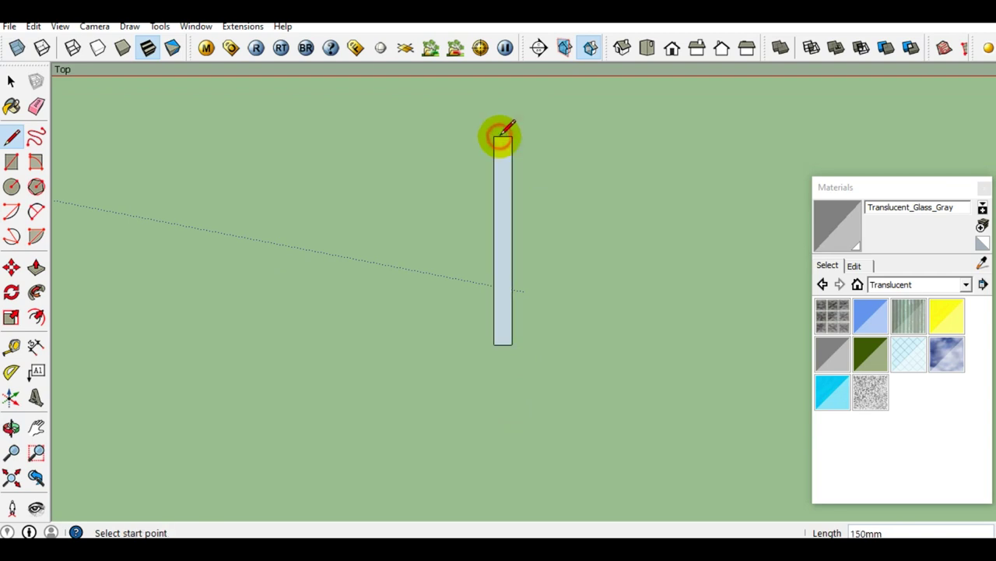
key(space)
Step: Orbit to view the strip diagonally and select its face
mouse_move(498, 296)
middle_down()
mouse_move(351, 125)
mouse_move(476, 246)
middle_up()
scroll(509, 287, up, 3)
scroll(559, 267, down, 3)
middle_drag(560, 268, 419, 297)
scroll(542, 285, up, 3)
click(559, 292)
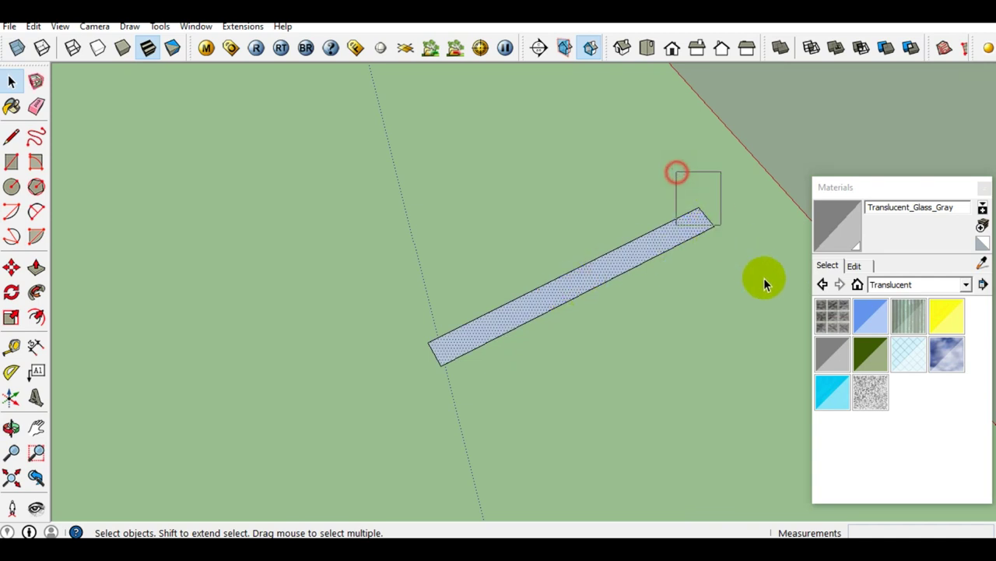
Step: Move the strip's short end edge inward to shorten the rectangle
drag(764, 278, 779, 306)
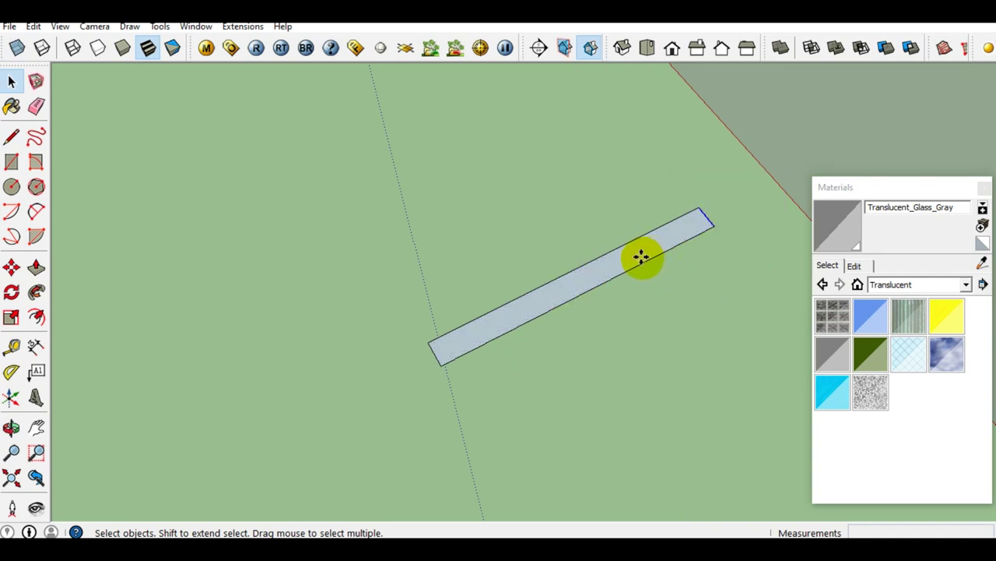
key(m)
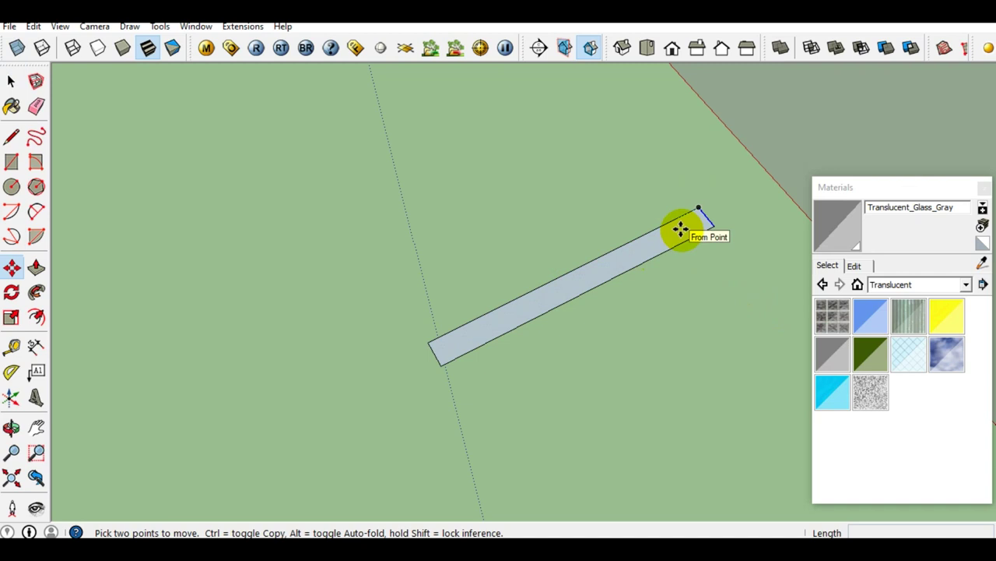
click(698, 209)
click(555, 288)
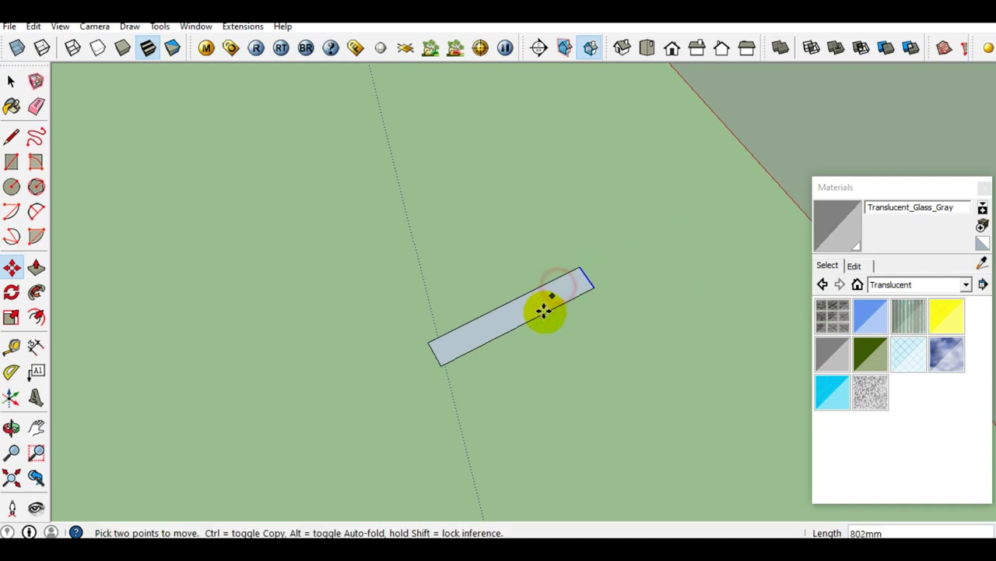
key(space)
scroll(515, 333, up, 3)
middle_drag(462, 326, 494, 308)
Step: Place a guide 150 mm from the end and draw a line across the strip along it
click(11, 347)
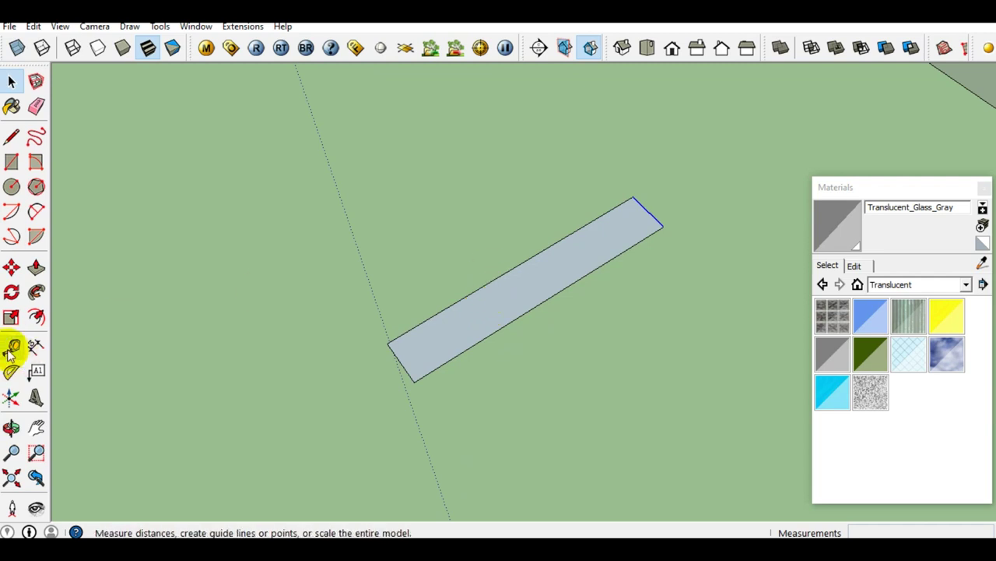
click(401, 363)
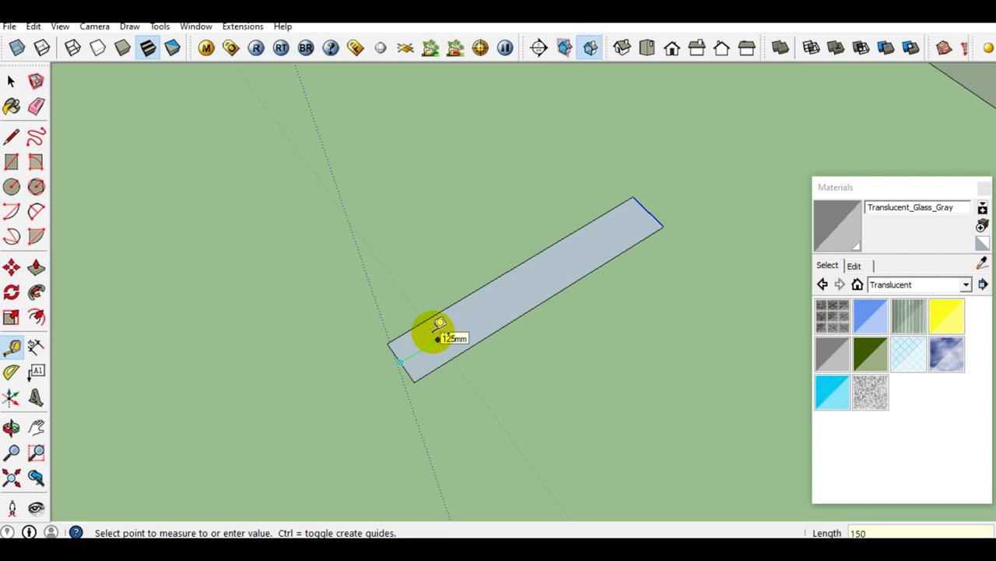
key(Return)
key(l)
scroll(436, 327, up, 1)
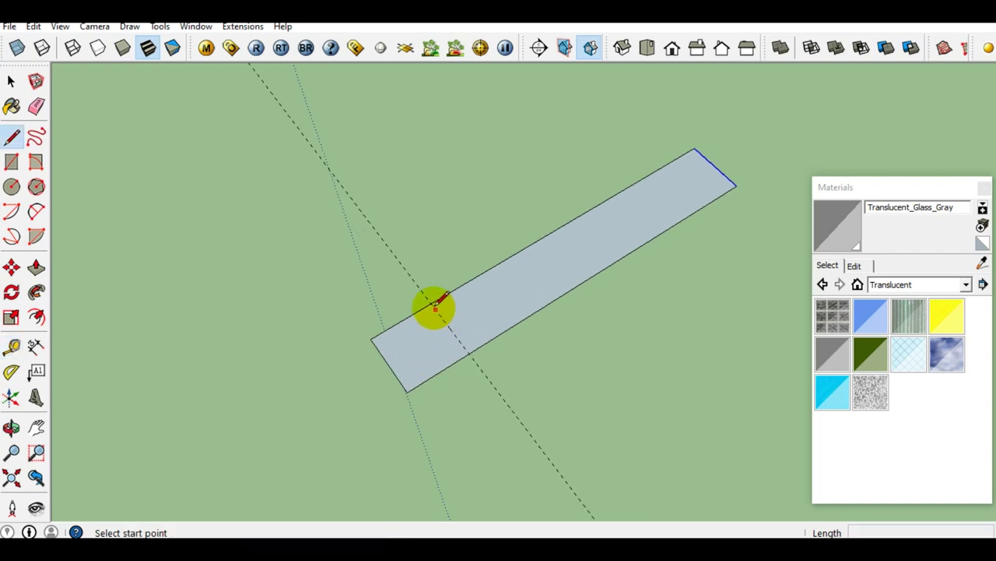
click(431, 304)
click(470, 351)
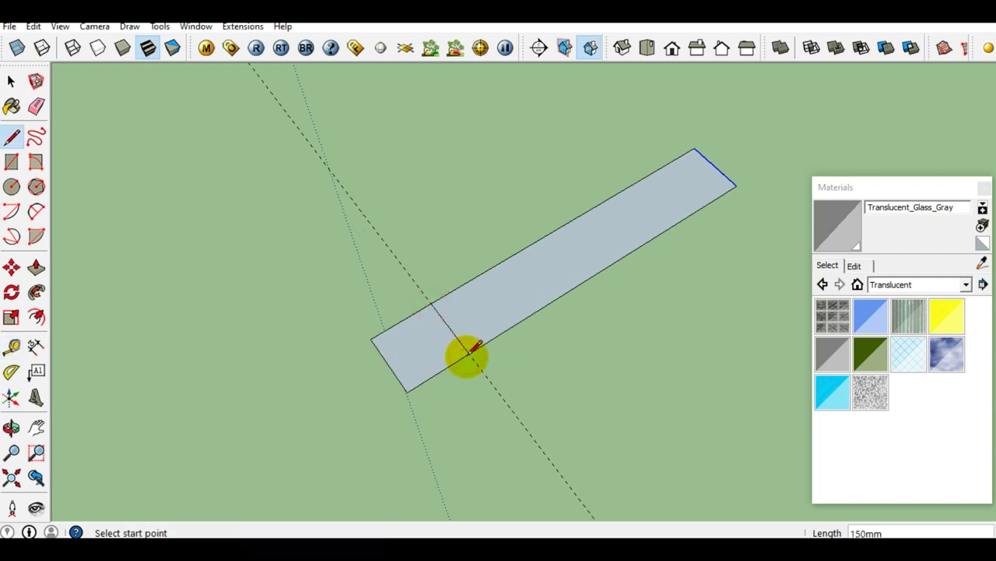
key(space)
Step: Make the small square end face a group, then convert it into a component
click(430, 348)
right_click(430, 348)
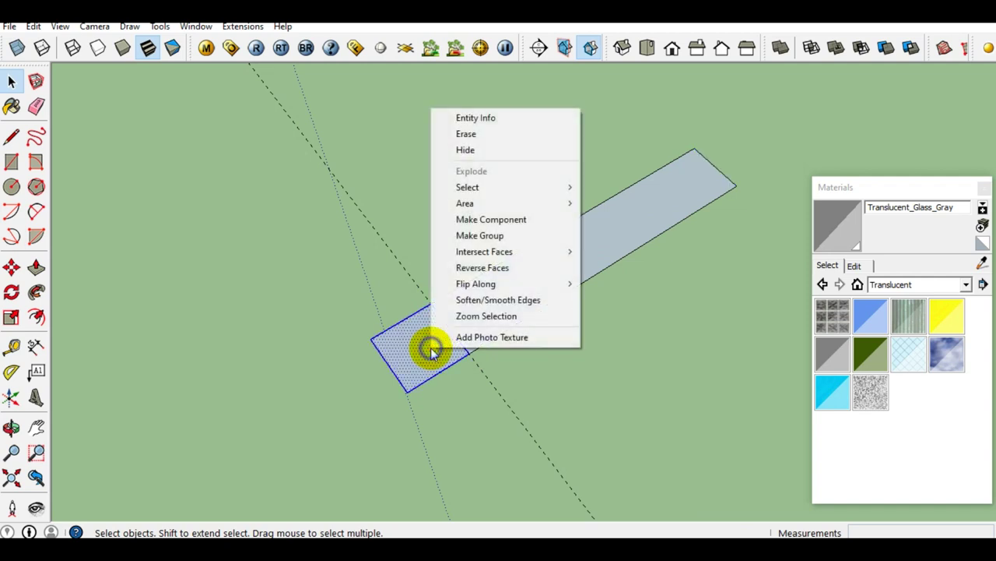
click(479, 236)
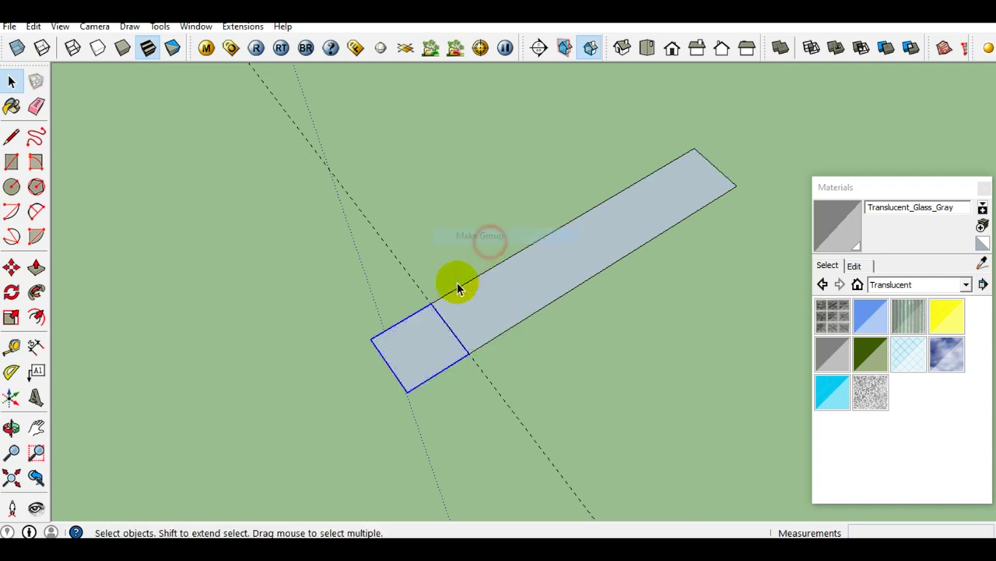
right_click(420, 360)
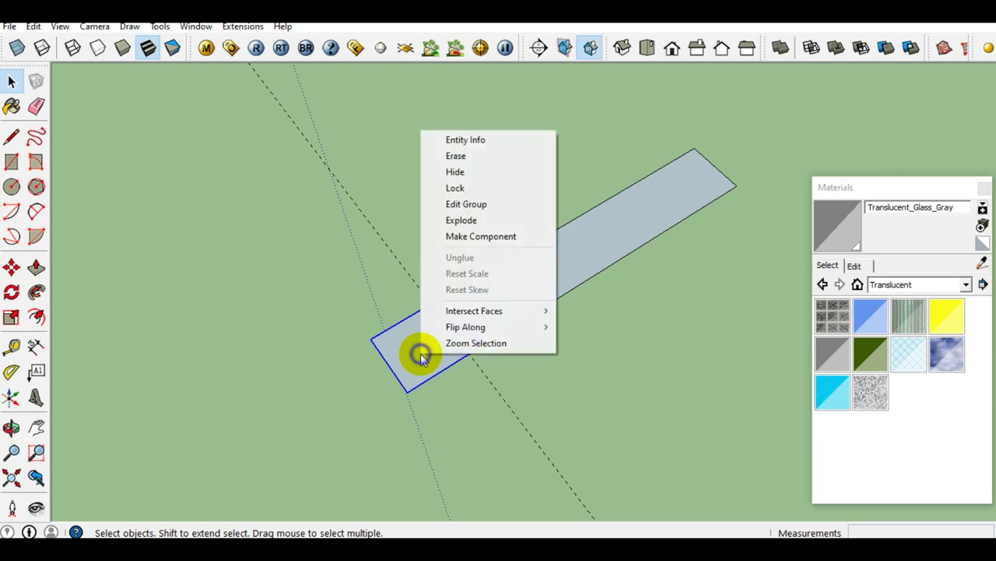
click(490, 242)
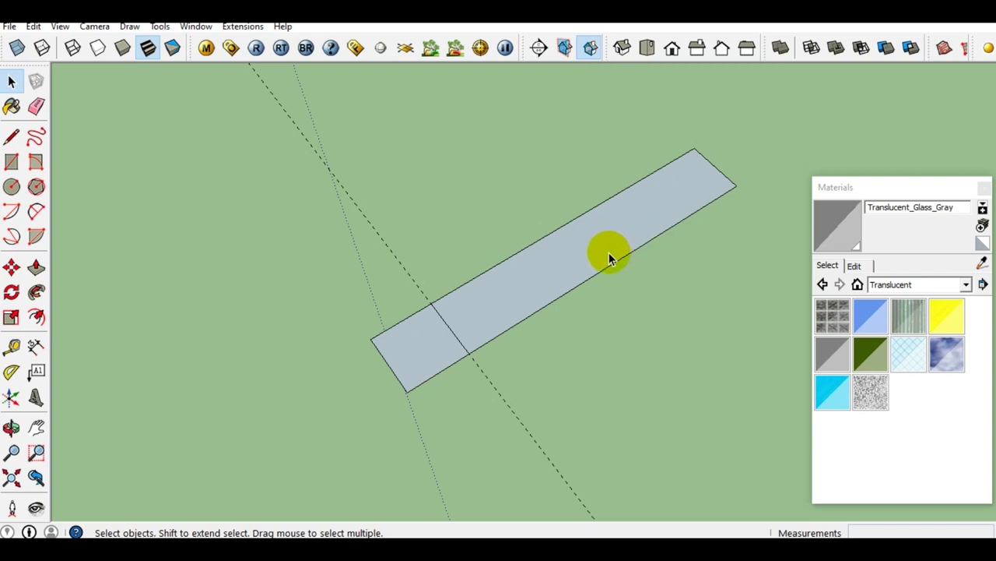
Step: Group the long part of the strip and convert it into a component
double_click(601, 229)
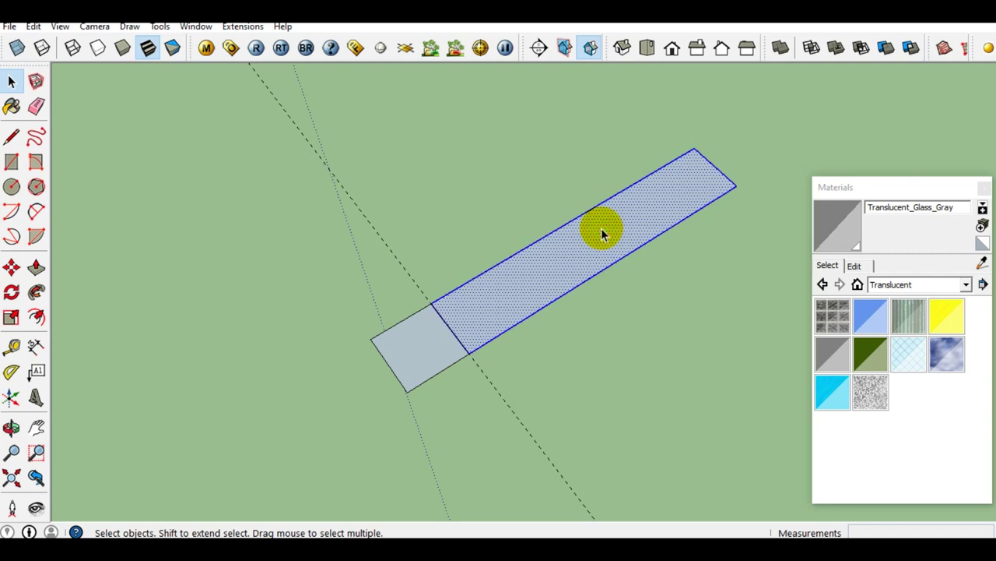
right_click(602, 233)
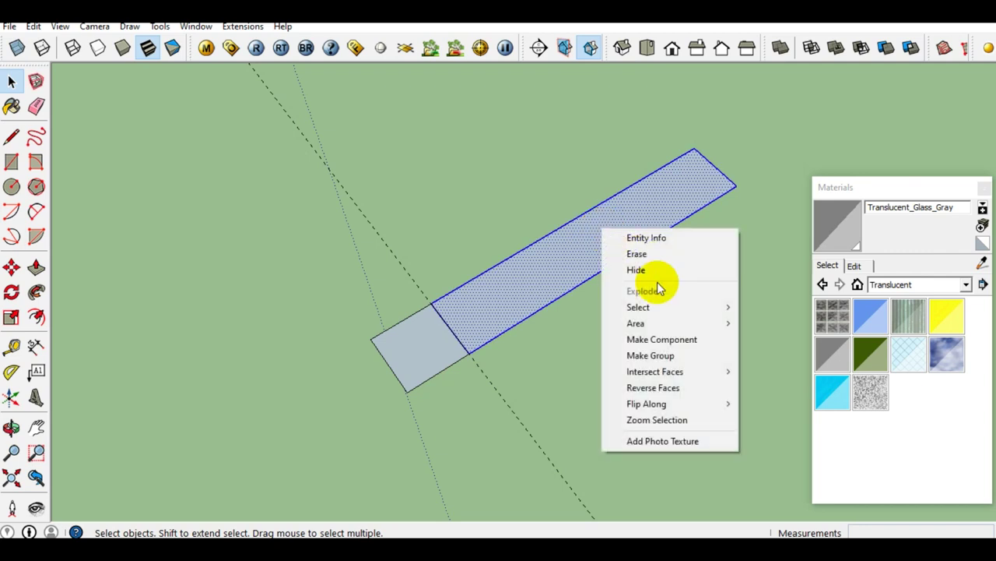
click(662, 355)
right_click(612, 246)
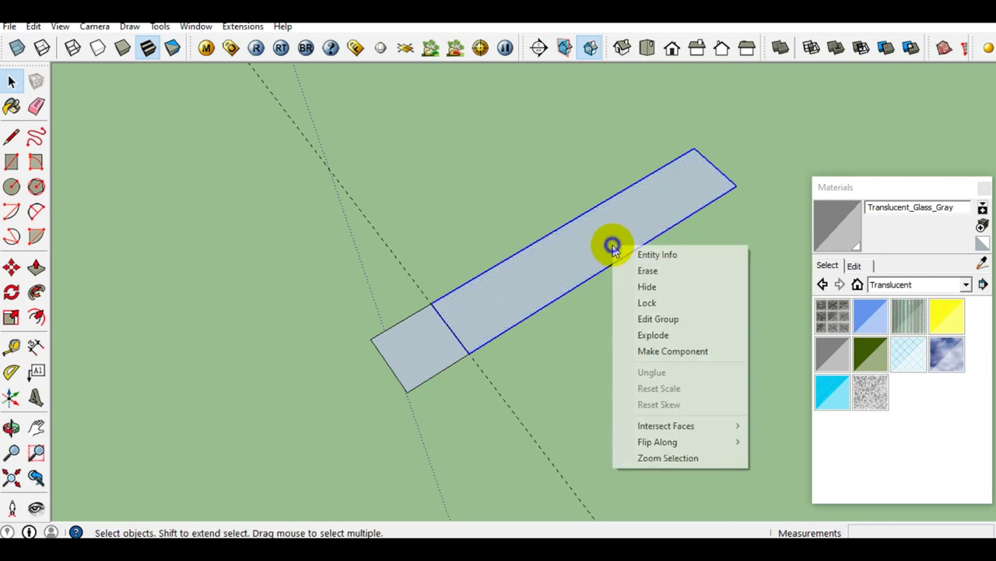
click(659, 351)
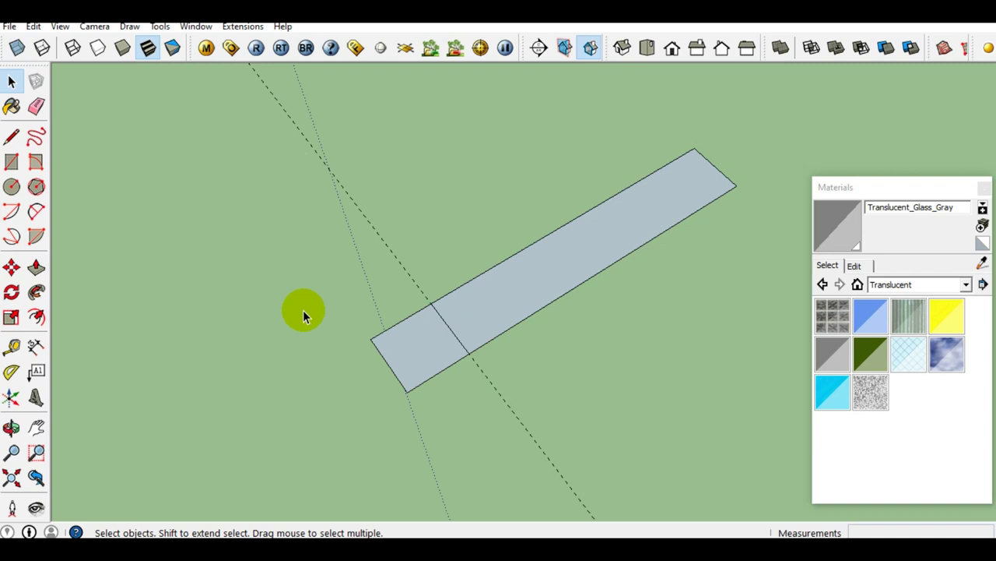
Step: Erase the 150 mm dashed guide line crossing the strip
click(36, 108)
click(387, 241)
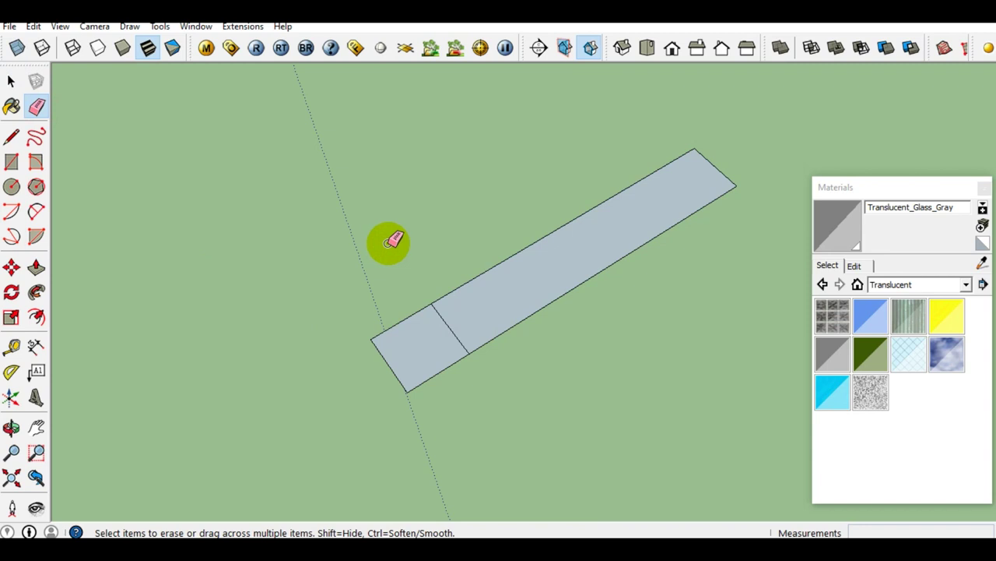
key(space)
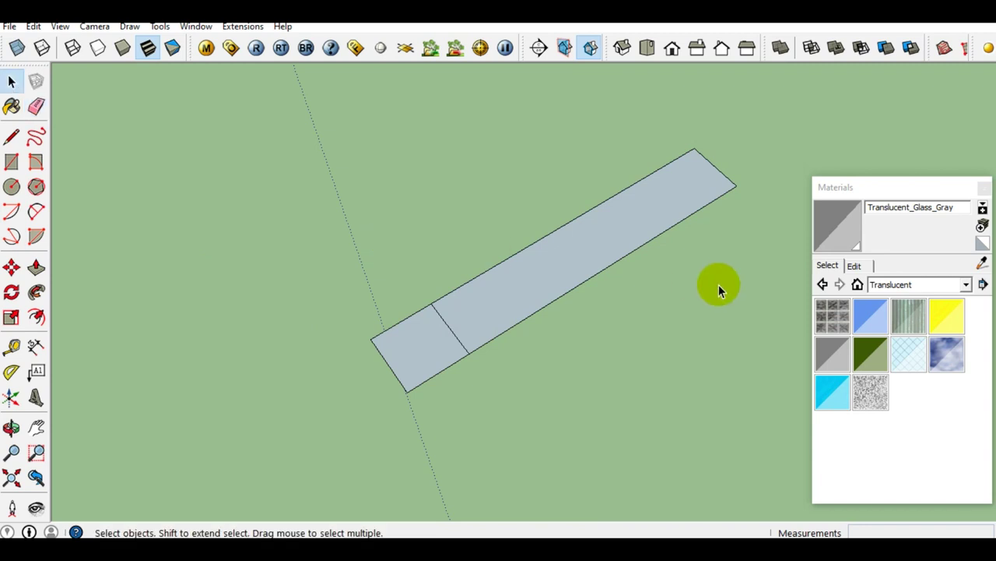
click(571, 277)
mouse_move(513, 313)
middle_down()
mouse_move(485, 296)
mouse_move(514, 316)
mouse_move(507, 311)
mouse_move(509, 350)
mouse_move(495, 362)
middle_up()
Step: Move the small square away from the long strip to the left
click(493, 360)
scroll(496, 364, up, 1)
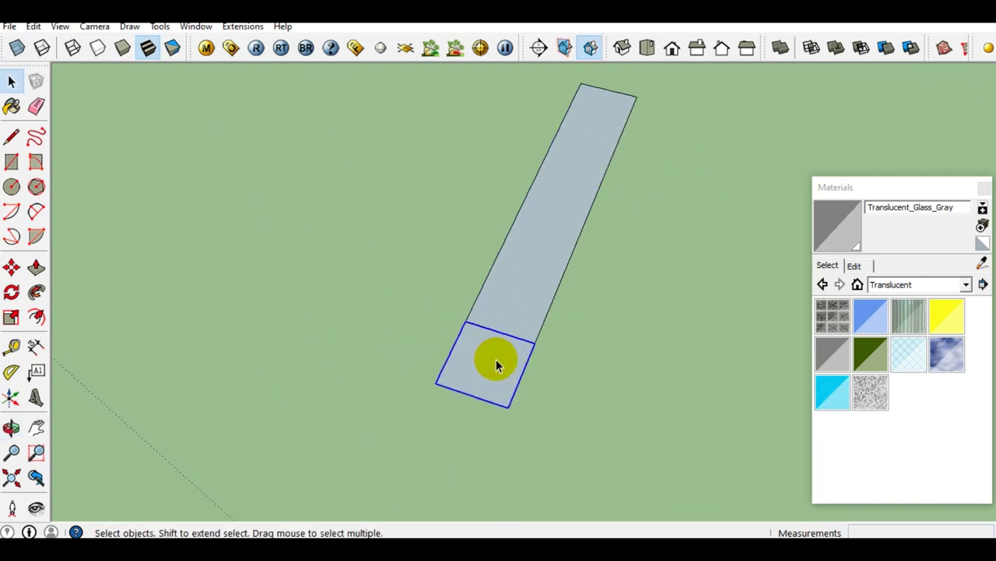
key(m)
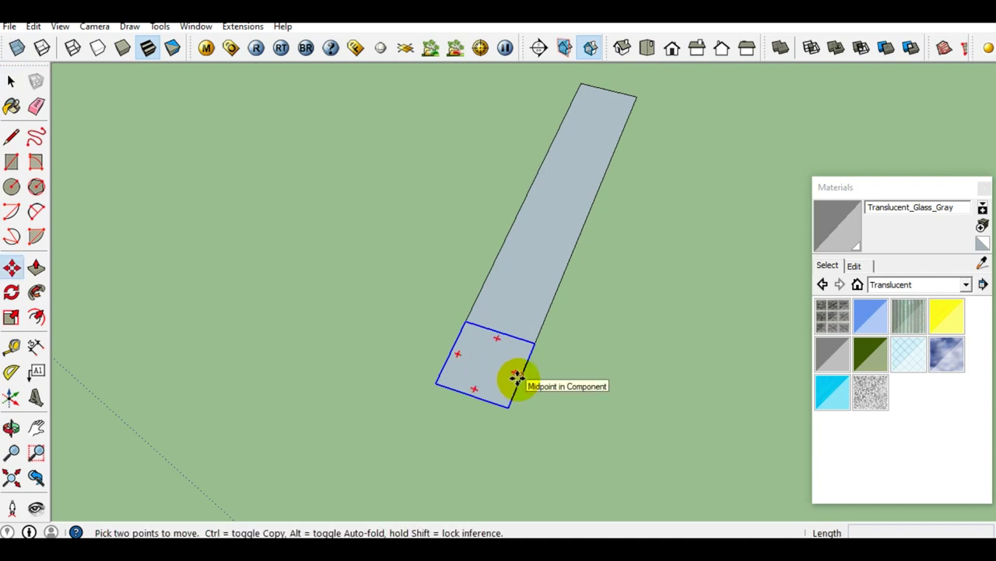
click(514, 377)
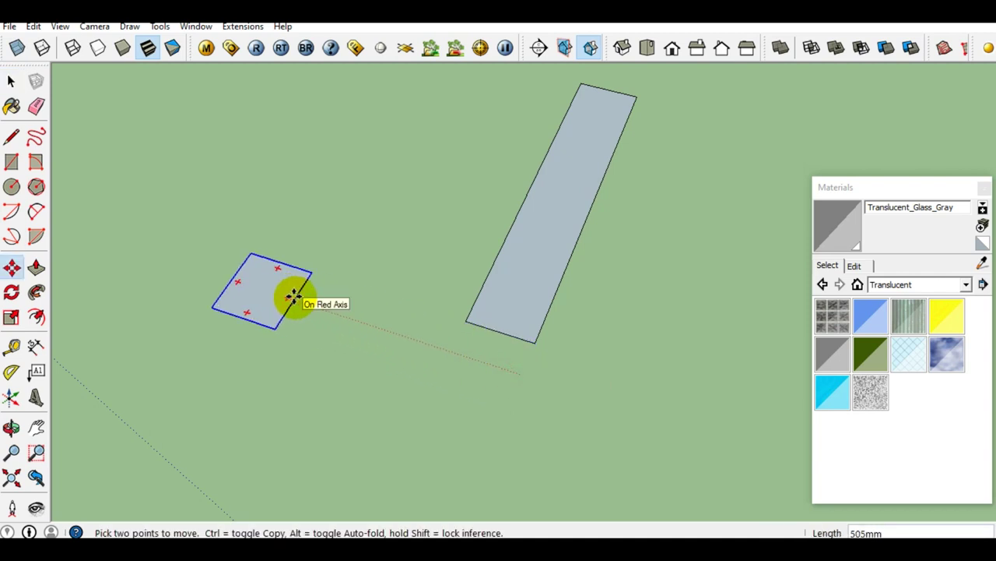
click(293, 296)
key(space)
scroll(350, 303, down, 3)
mouse_move(349, 303)
middle_down()
mouse_move(391, 331)
mouse_move(386, 307)
middle_up()
Step: Window-select both the square and the long strip
click(385, 307)
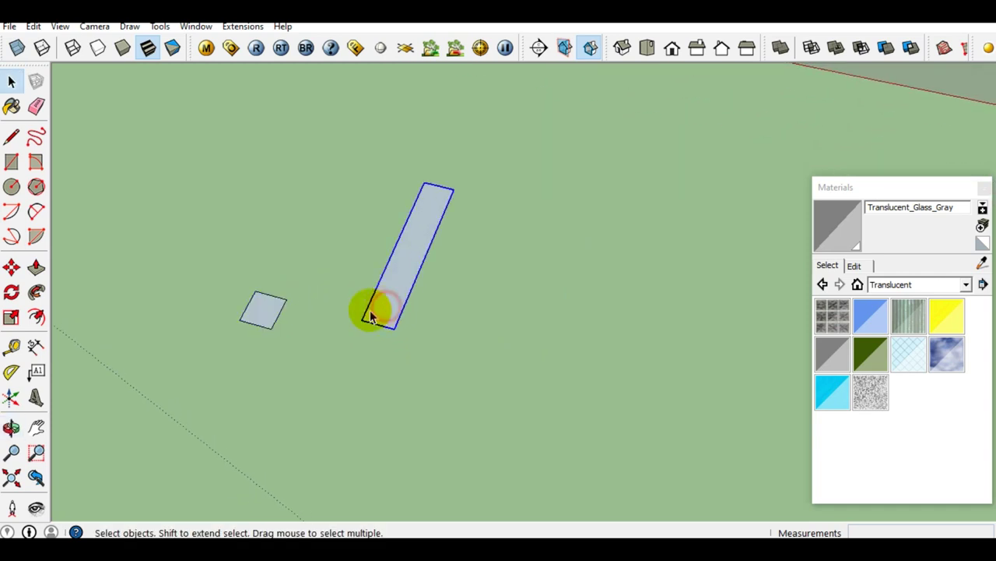
scroll(384, 307, up, 2)
scroll(266, 317, down, 2)
scroll(257, 240, down, 2)
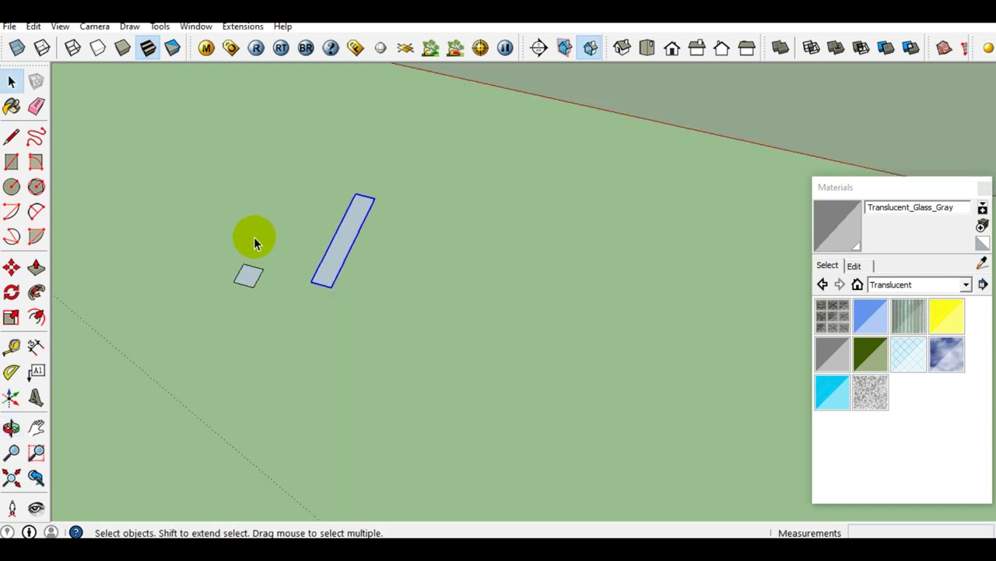
mouse_move(200, 154)
mouse_down()
mouse_move(491, 358)
mouse_move(393, 342)
mouse_up()
mouse_move(393, 342)
middle_down()
mouse_move(389, 332)
mouse_move(467, 418)
mouse_move(327, 318)
mouse_move(374, 433)
middle_up()
scroll(342, 304, up, 2)
Step: Paste a copy of both pieces beside the large grey foundation rectangles
key(ctrl+v)
middle_drag(401, 400, 323, 394)
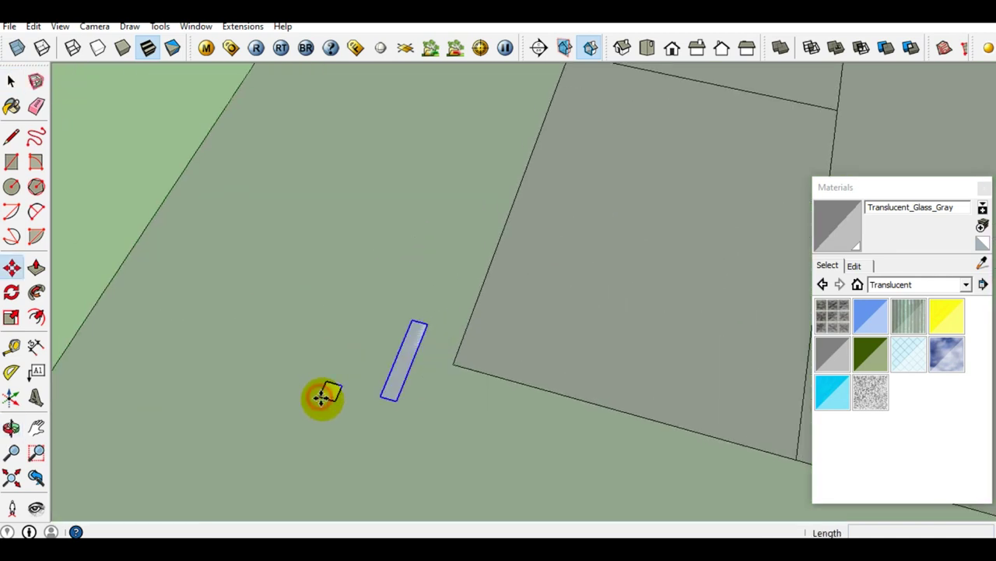
click(321, 395)
scroll(343, 389, up, 2)
scroll(369, 386, up, 2)
scroll(338, 389, up, 2)
scroll(302, 394, up, 1)
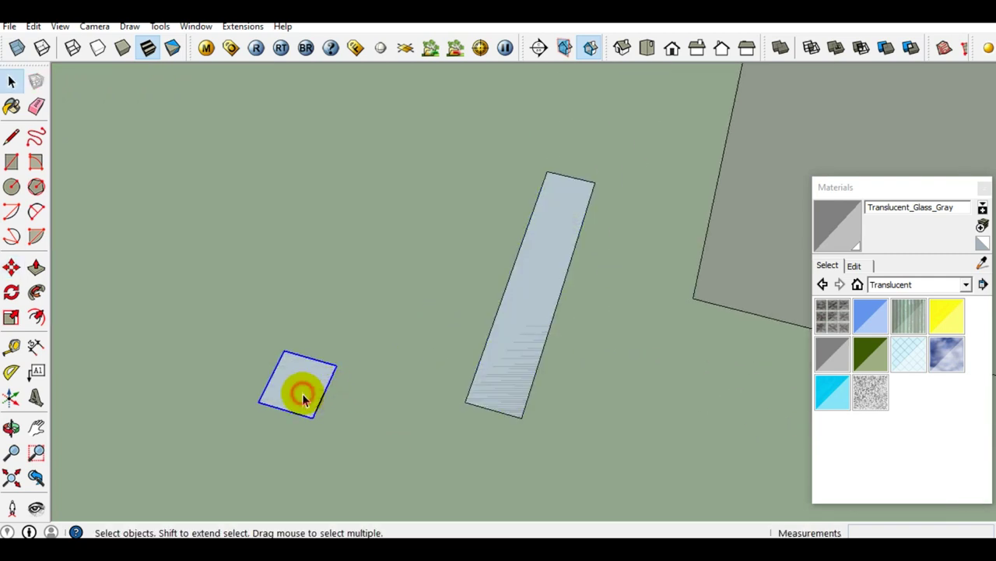
shift+middle_drag(303, 397, 436, 376)
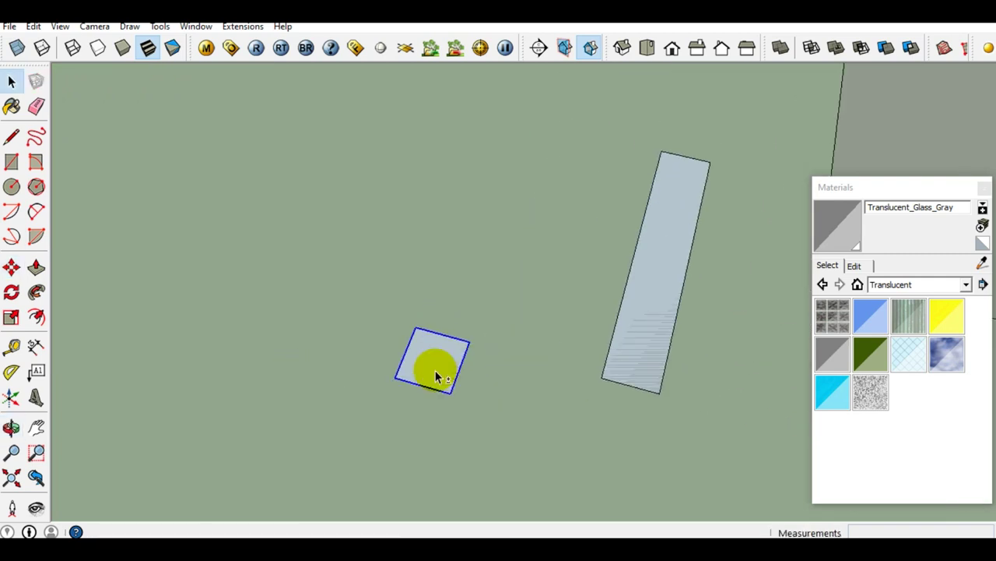
Step: Inside the small square's group, draw a diagonal line across it to mitre the corner
double_click(435, 370)
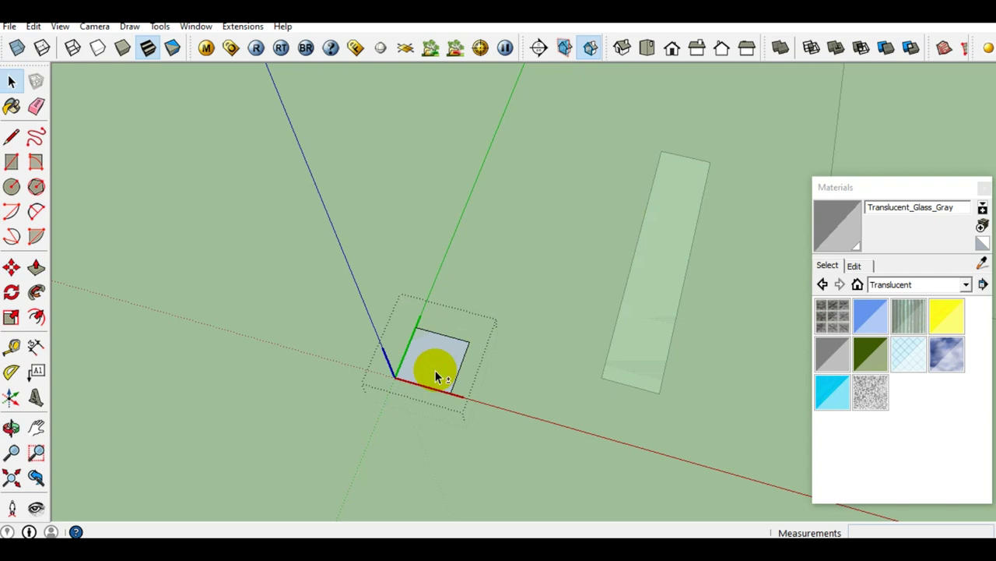
key(l)
click(470, 342)
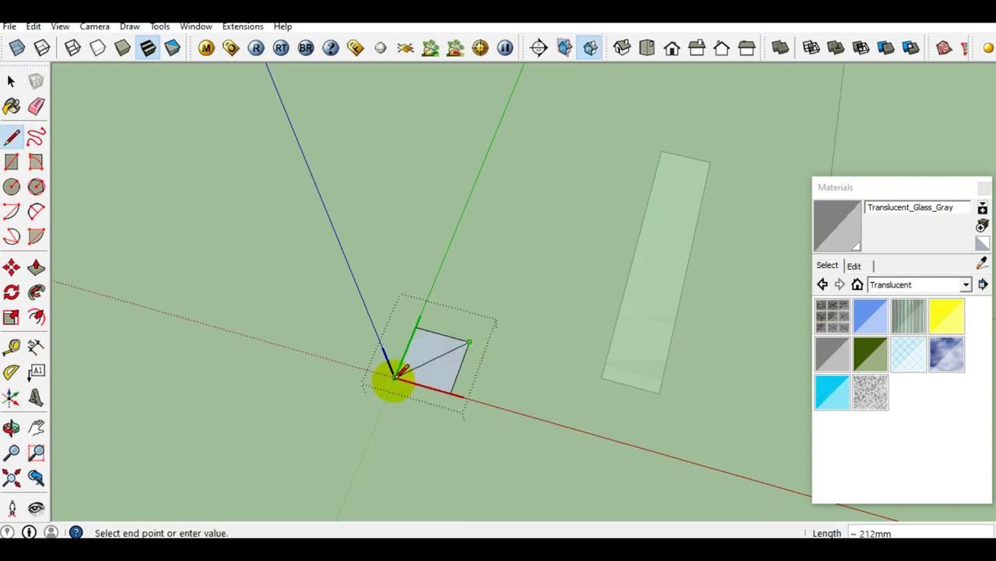
click(395, 376)
key(space)
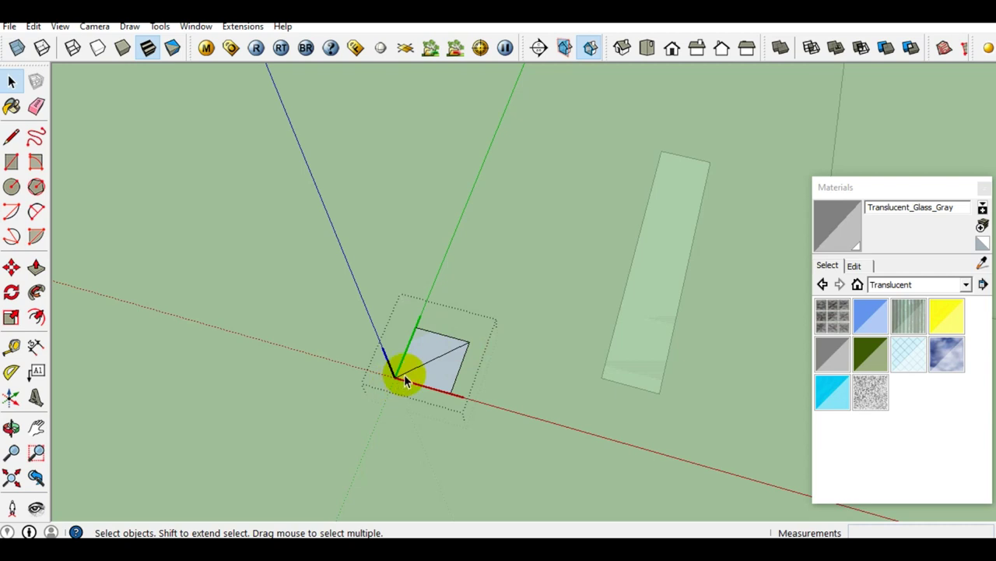
key(Escape)
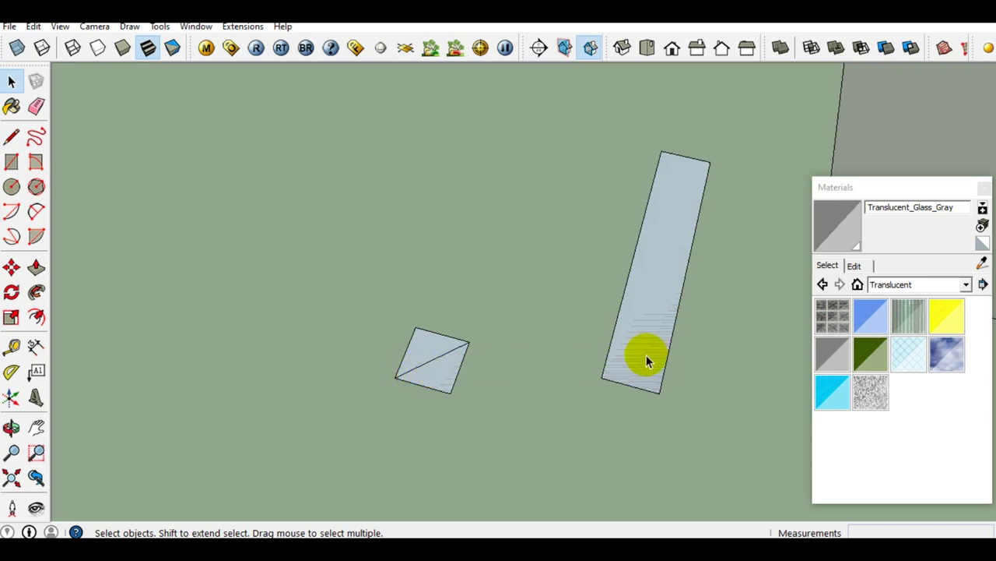
Step: Move the tall rectangle so its bottom corner lands on the square
shift+middle_drag(646, 355, 593, 352)
click(594, 352)
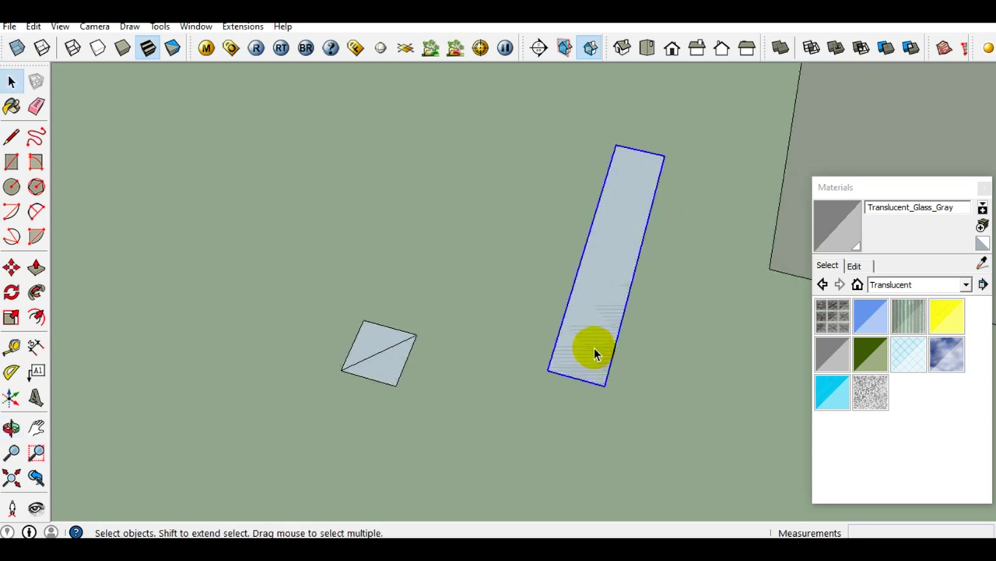
key(m)
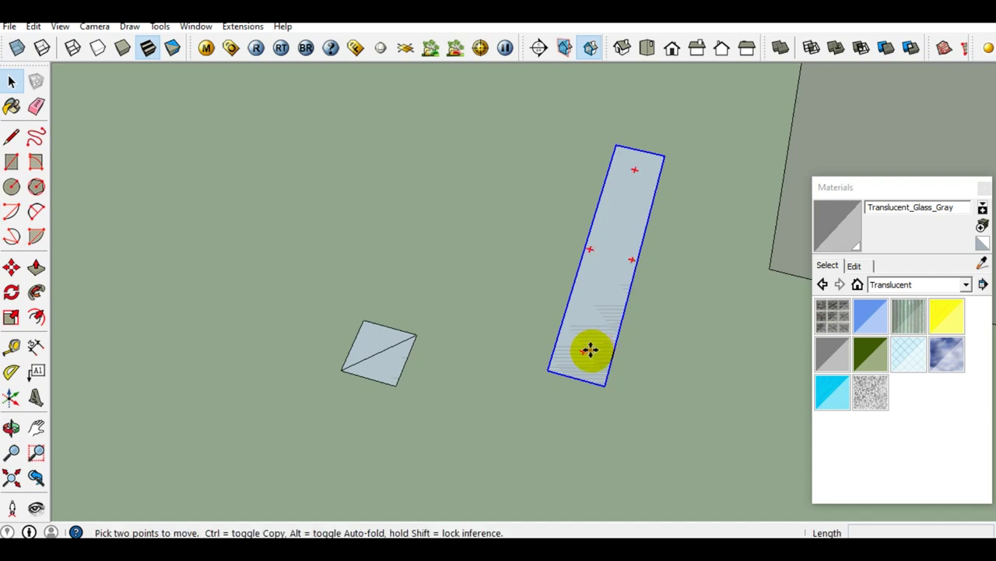
click(607, 384)
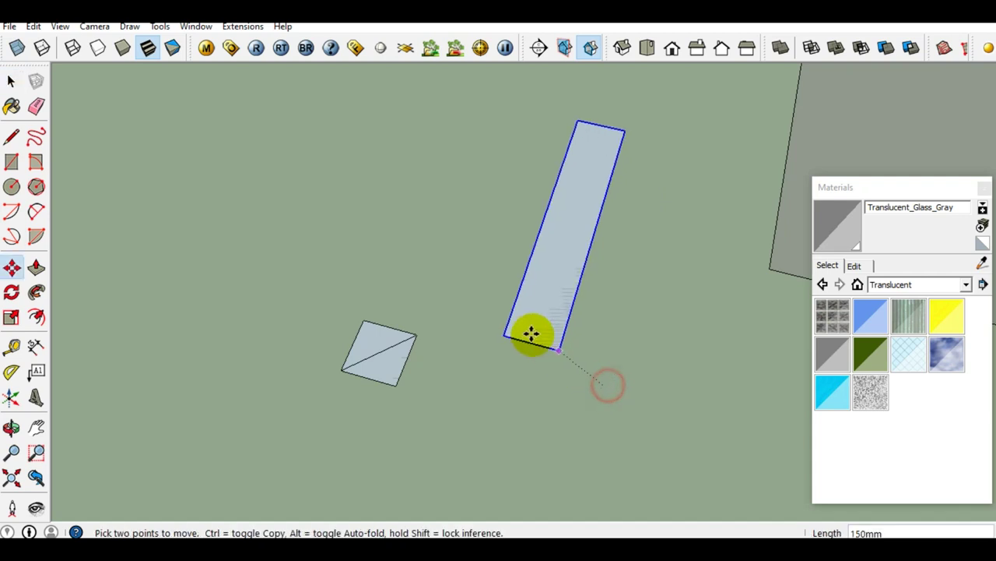
click(413, 340)
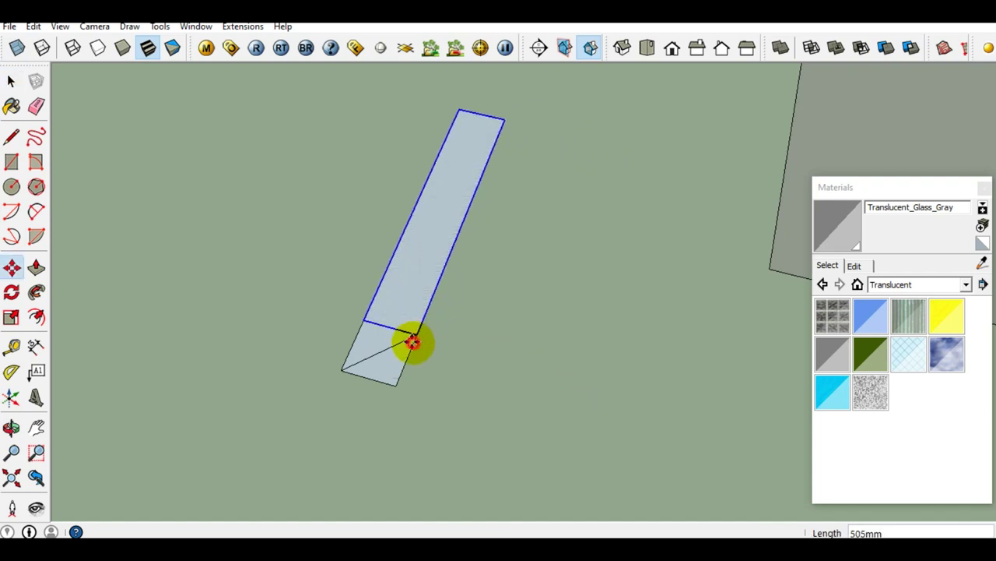
scroll(414, 341, down, 2)
key(space)
Step: Select the rectangle and square together, cut them out, and start pasting them
middle_drag(414, 340, 480, 379)
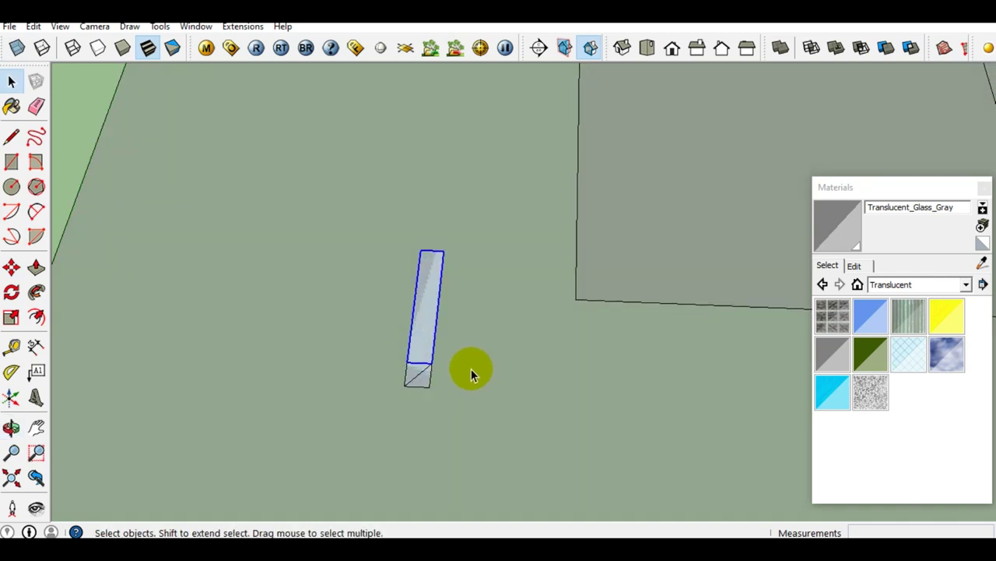
drag(337, 214, 471, 450)
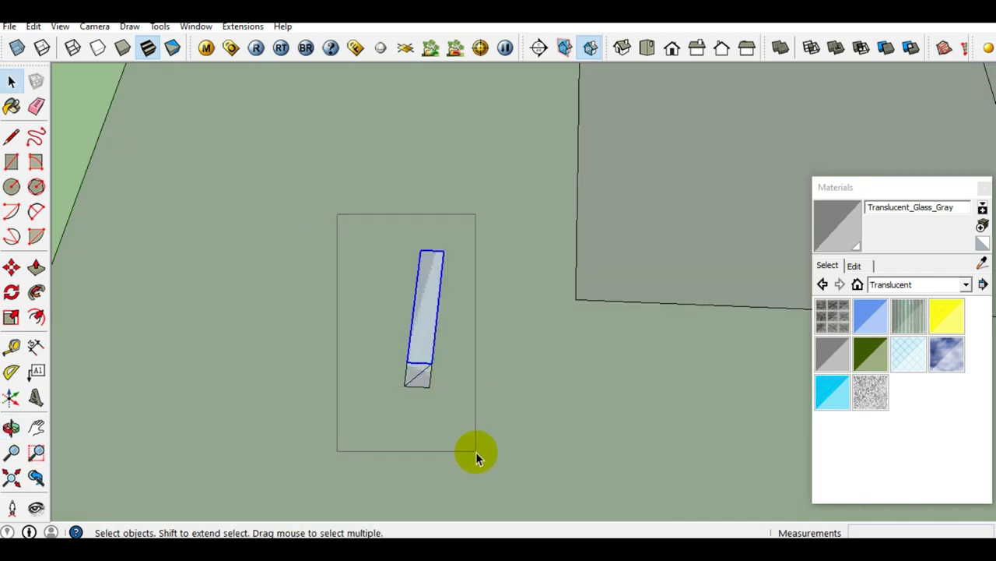
drag(472, 450, 476, 451)
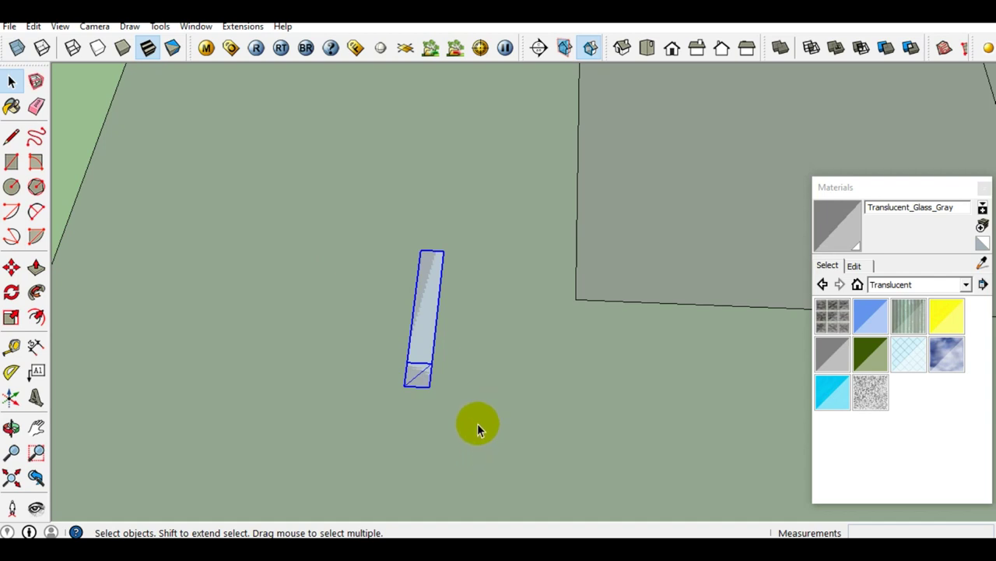
scroll(398, 326, up, 2)
scroll(440, 346, up, 2)
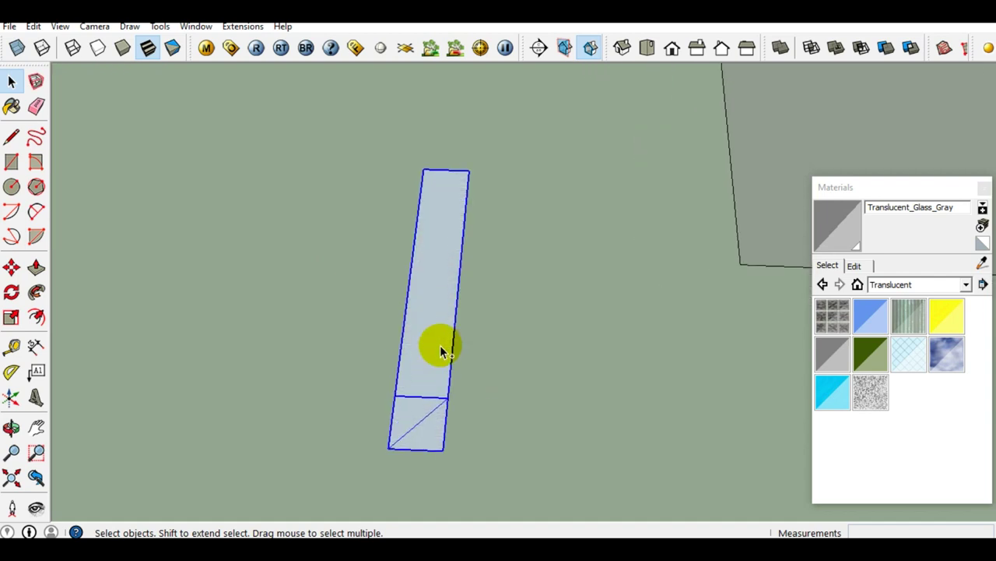
scroll(440, 350, down, 1)
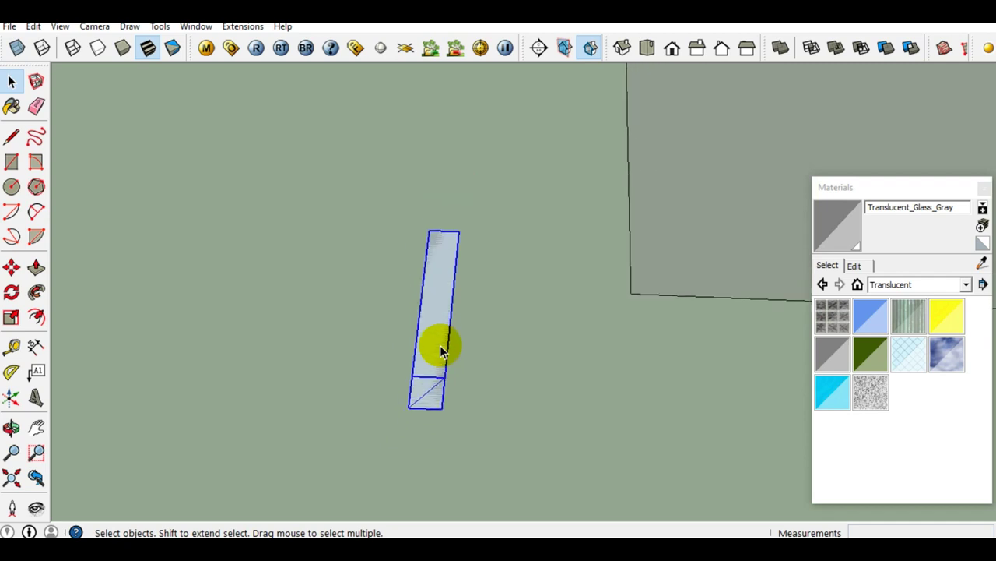
scroll(440, 350, down, 2)
scroll(440, 351, up, 1)
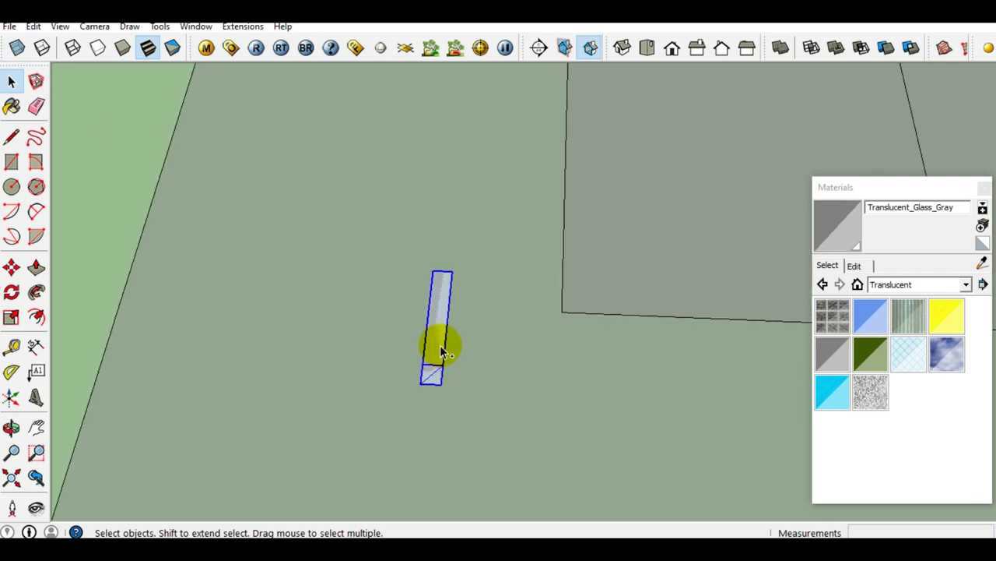
key(Delete)
mouse_move(474, 341)
middle_down()
mouse_move(407, 426)
mouse_move(483, 419)
middle_up()
key(ctrl+v)
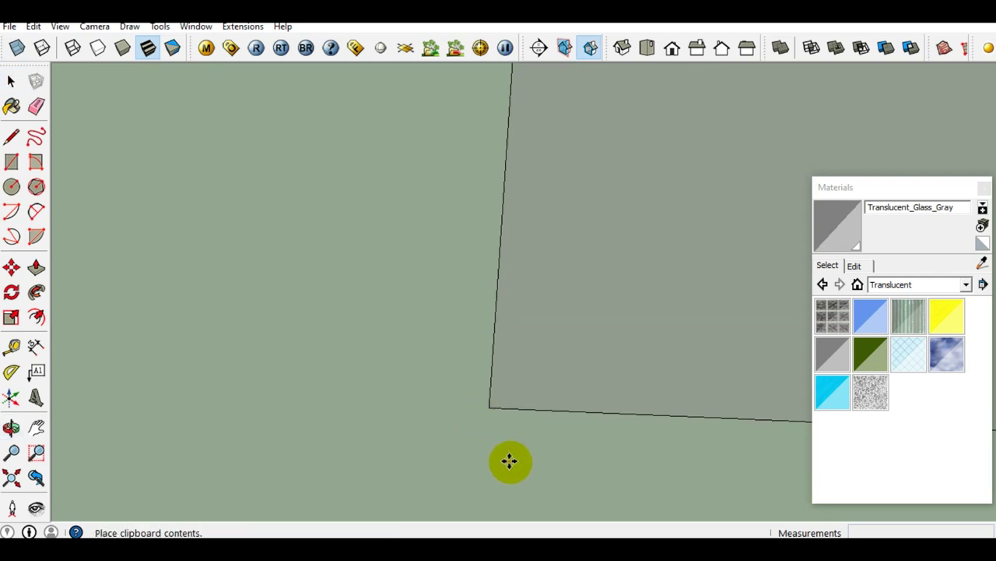
Step: Drop the pasted beam near the slab and move its end midpoint onto the slab corner
click(556, 474)
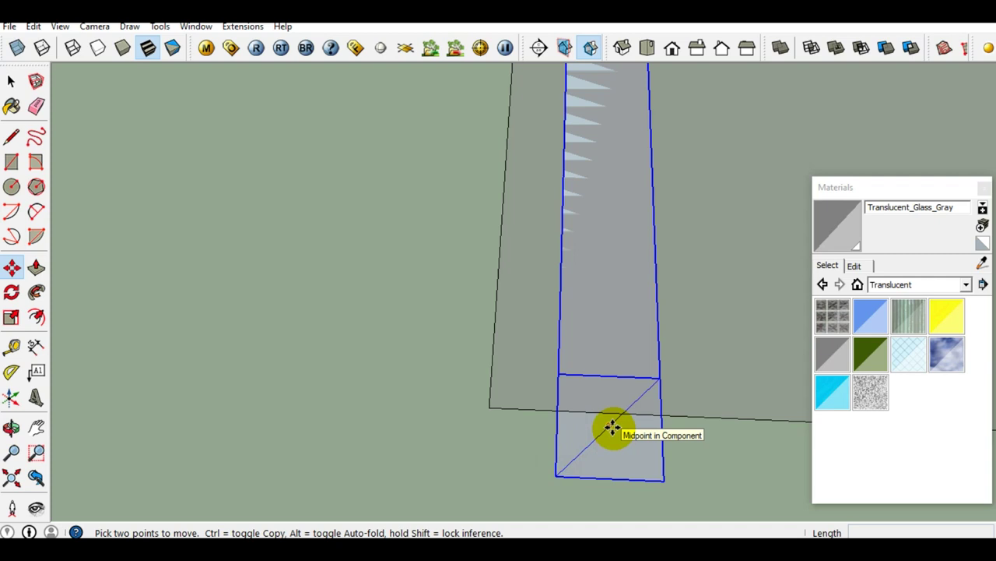
click(613, 427)
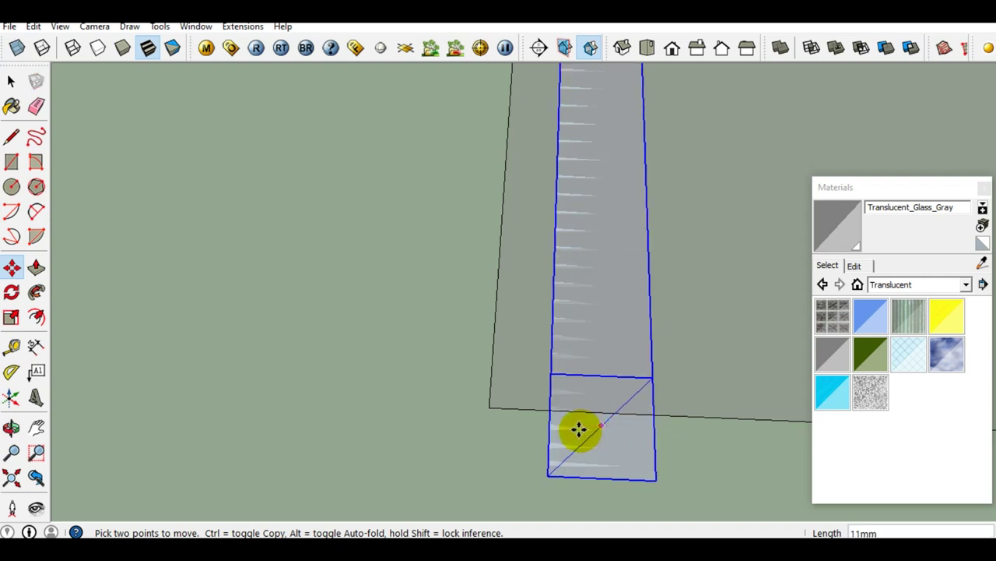
click(489, 405)
key(space)
Step: Check the placement and select the long beam segment on its own
mouse_move(489, 405)
middle_down()
mouse_move(88, 405)
mouse_move(362, 354)
middle_up()
key(space)
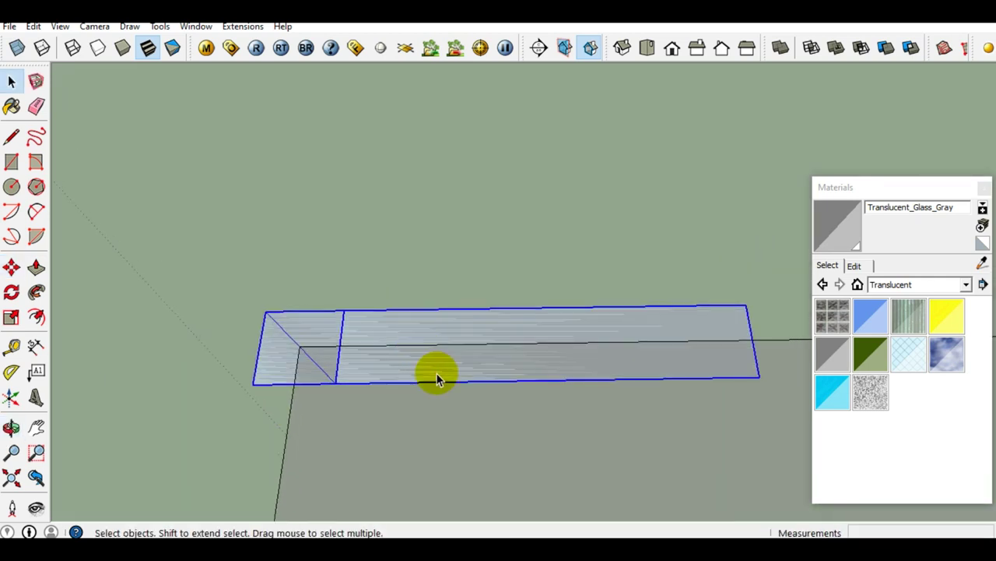
click(438, 370)
click(304, 355)
click(450, 361)
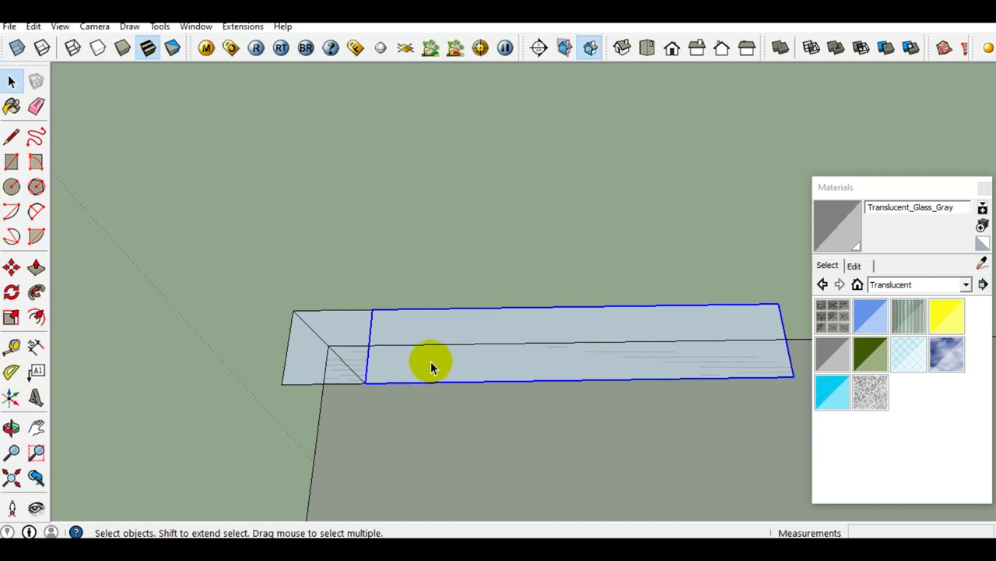
scroll(382, 372, down, 2)
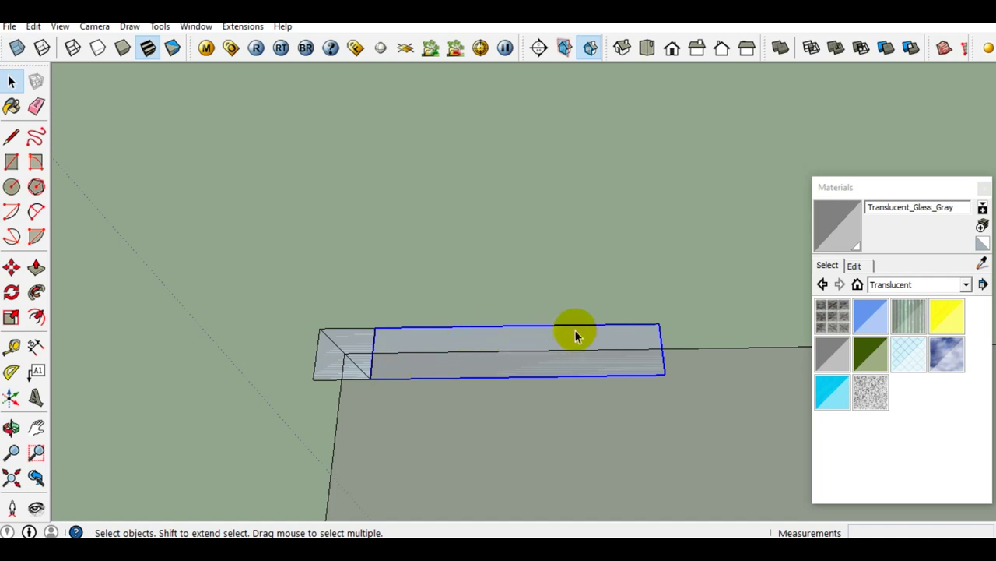
click(538, 278)
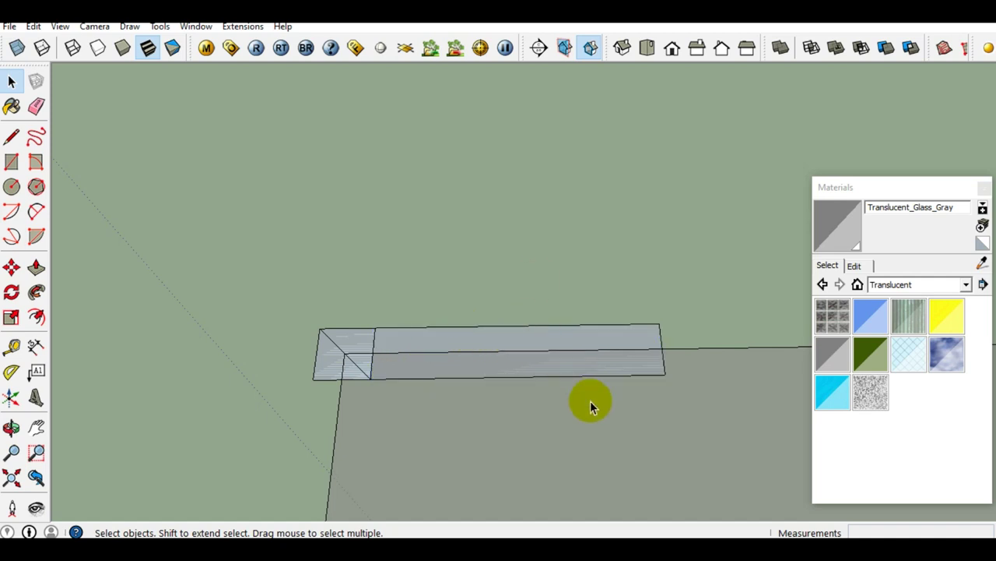
click(558, 345)
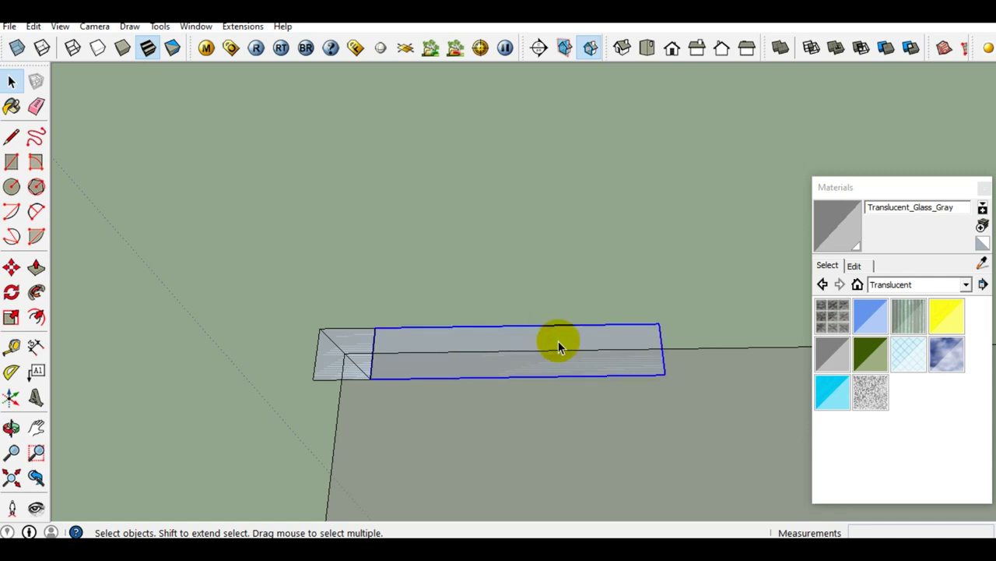
scroll(558, 343, down, 2)
scroll(505, 349, up, 3)
scroll(501, 349, down, 1)
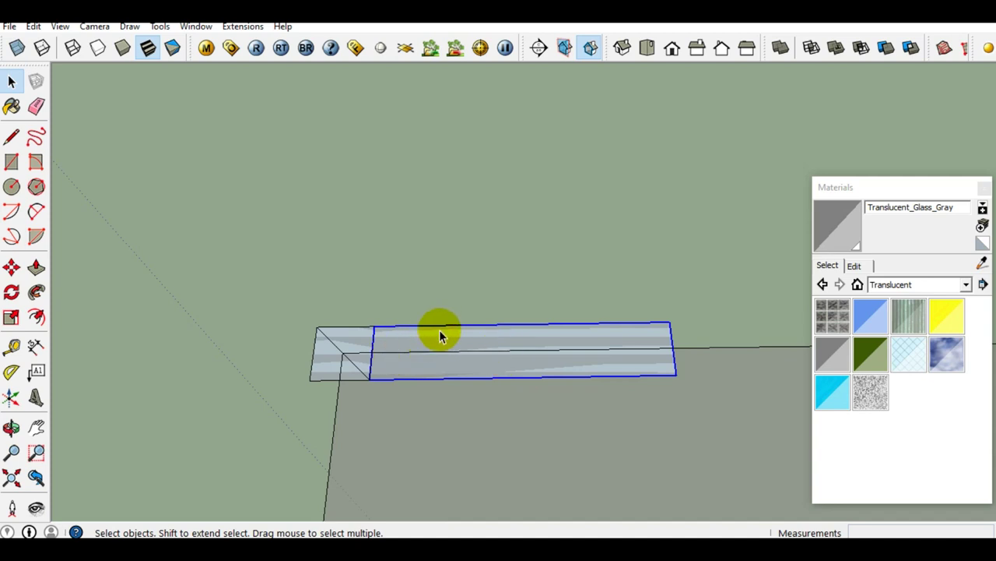
scroll(424, 347, up, 1)
mouse_move(418, 354)
middle_down()
mouse_move(524, 374)
mouse_move(460, 329)
mouse_move(468, 347)
mouse_move(474, 336)
mouse_move(578, 356)
mouse_move(503, 350)
mouse_move(535, 356)
middle_up()
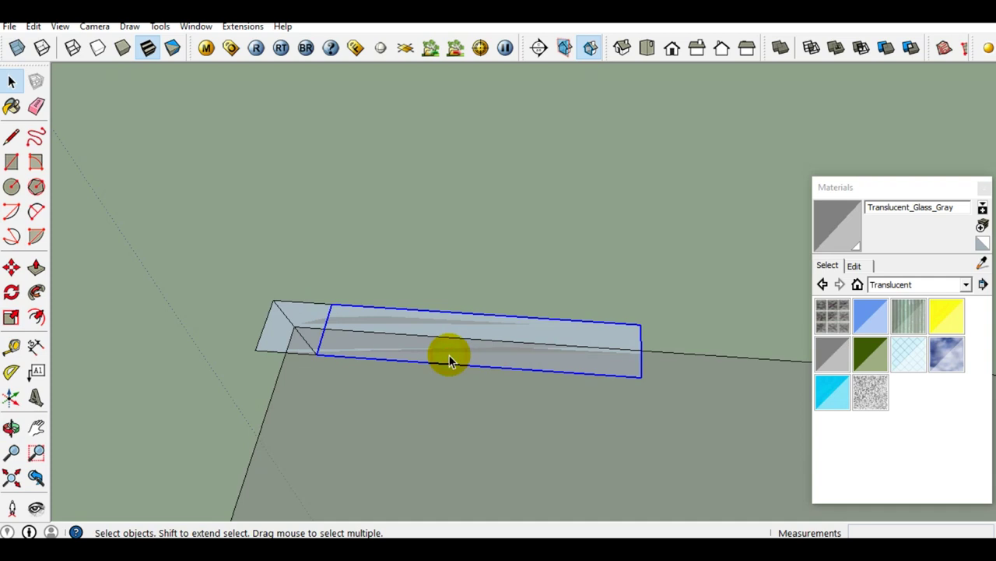
Step: Scale the selected beam segment lengthwise by dragging its far-end grip
key(s)
scroll(454, 353, down, 2)
scroll(440, 357, down, 1)
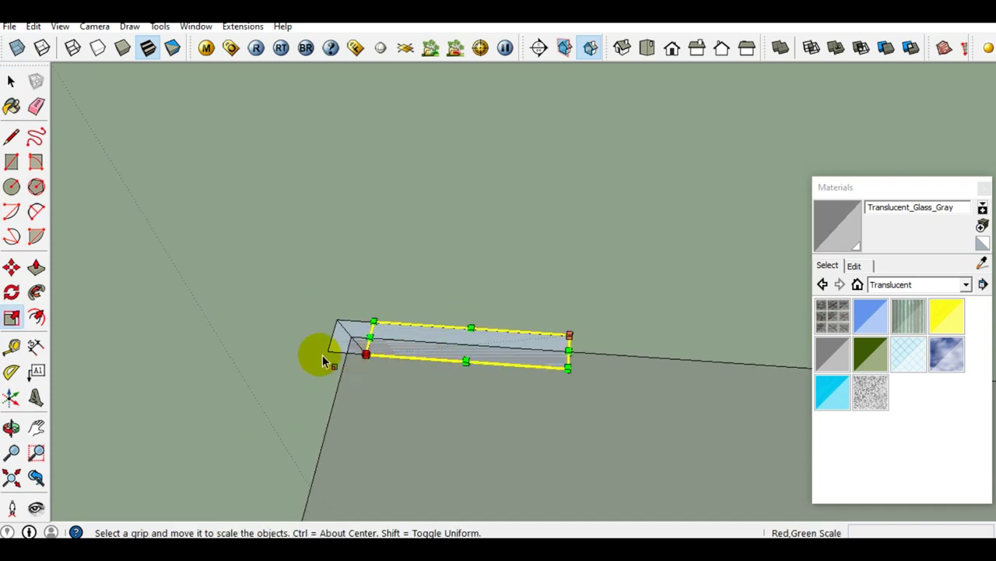
scroll(345, 358, down, 2)
scroll(385, 372, up, 3)
middle_drag(384, 372, 387, 439)
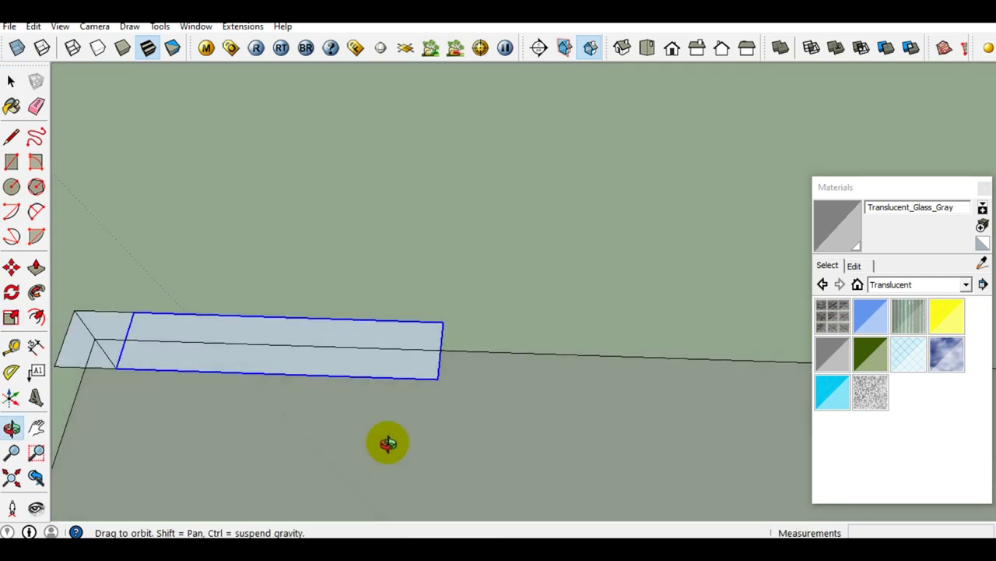
scroll(422, 361, up, 2)
click(445, 341)
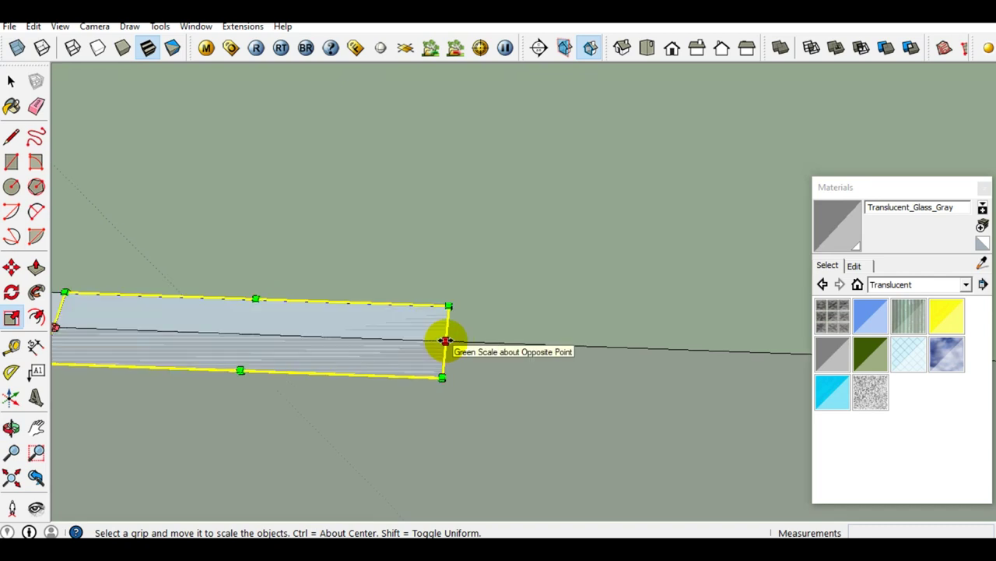
drag(446, 341, 545, 330)
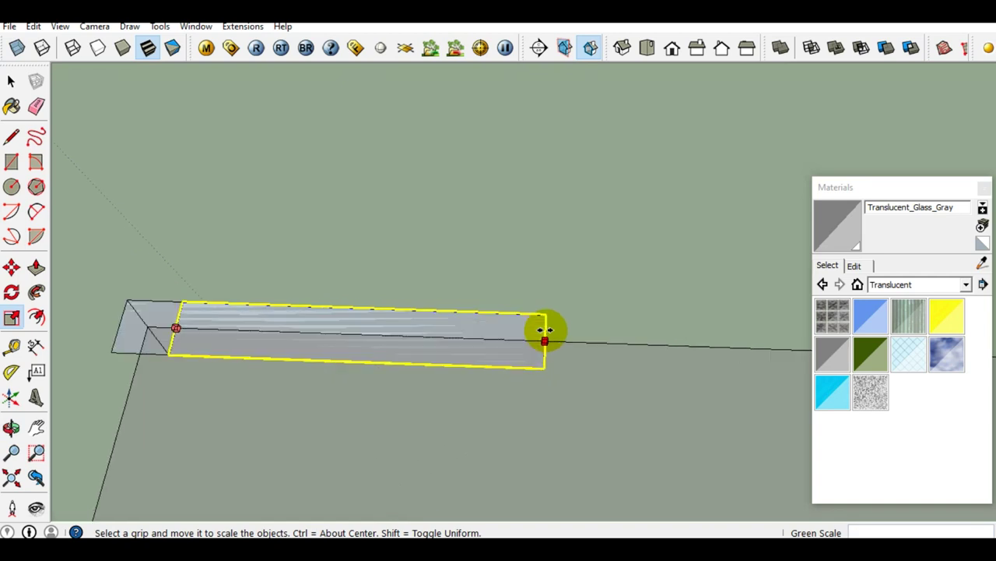
drag(545, 331, 558, 342)
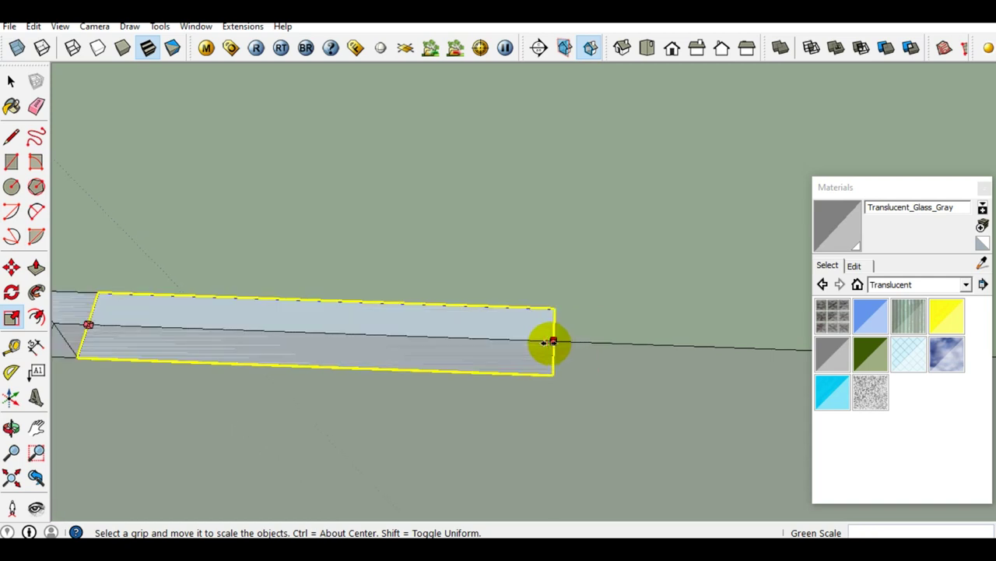
key(shift)
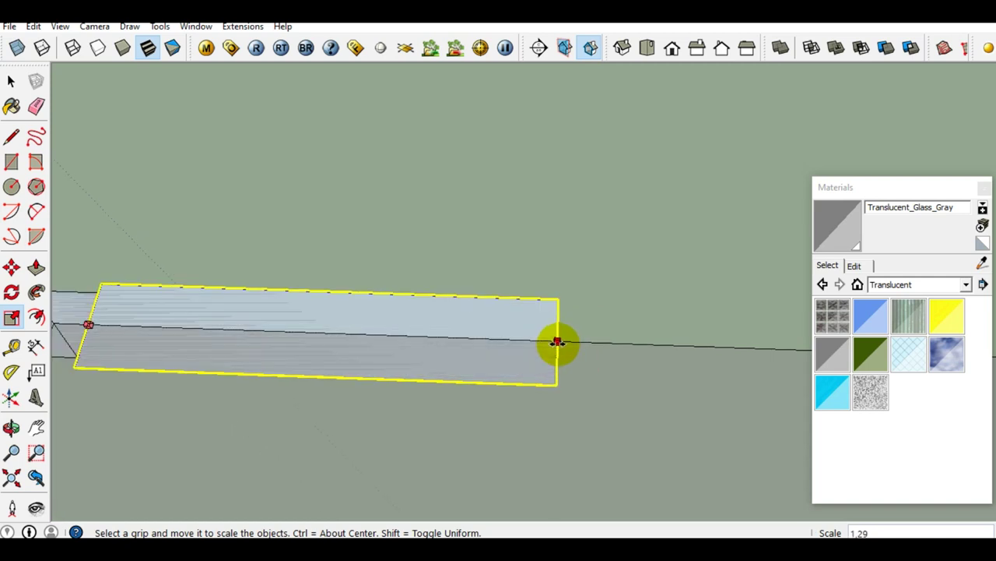
Step: Keep stretching the beam along the slab edge until it reaches the corner
key(o)
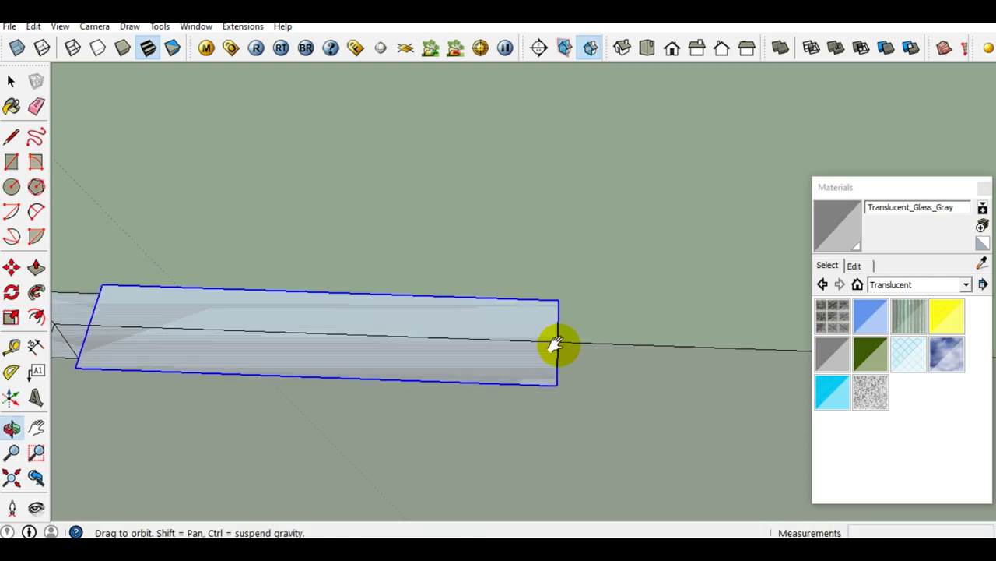
mouse_move(554, 345)
mouse_down()
mouse_move(207, 345)
mouse_move(698, 345)
mouse_move(86, 345)
mouse_up()
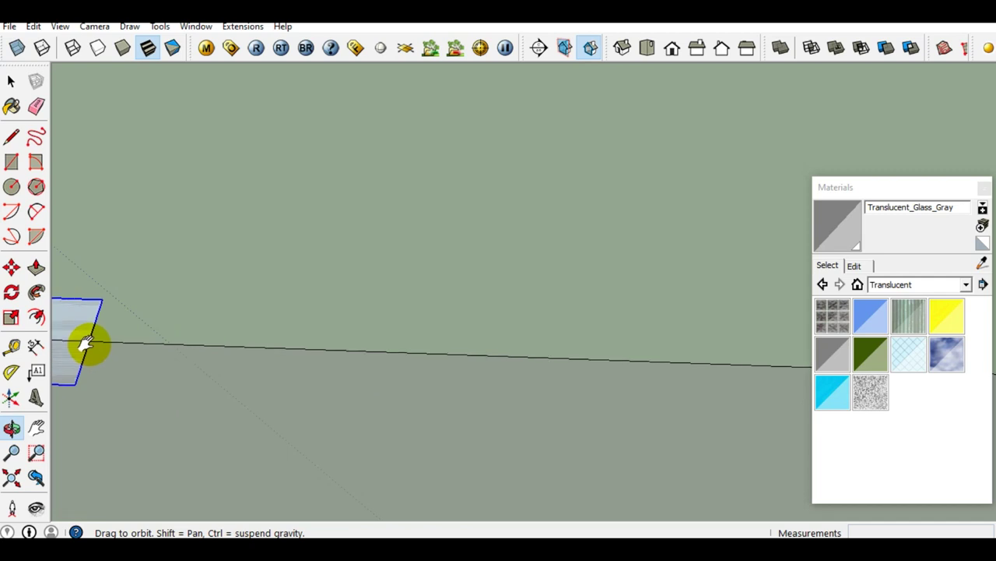
key(s)
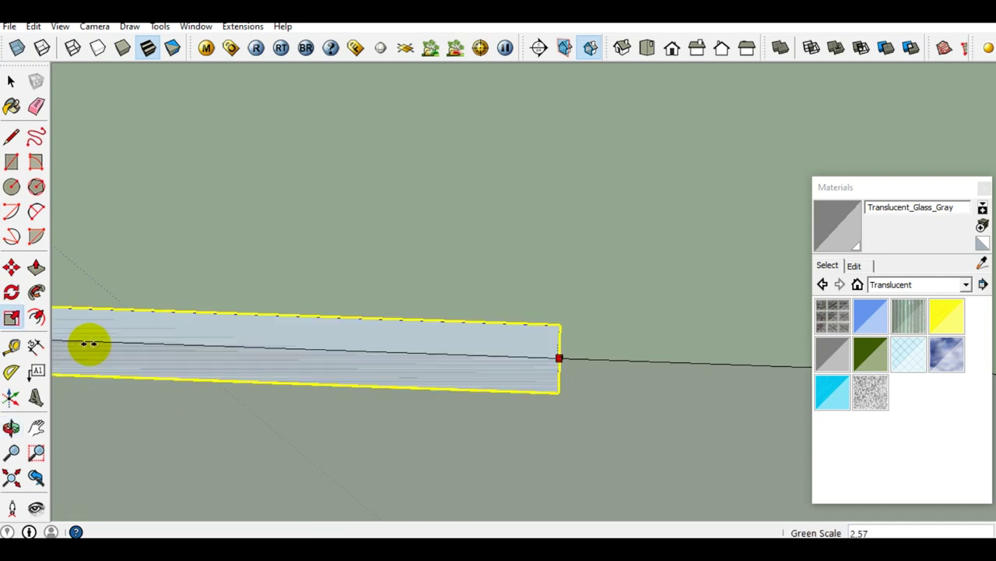
drag(95, 340, 735, 337)
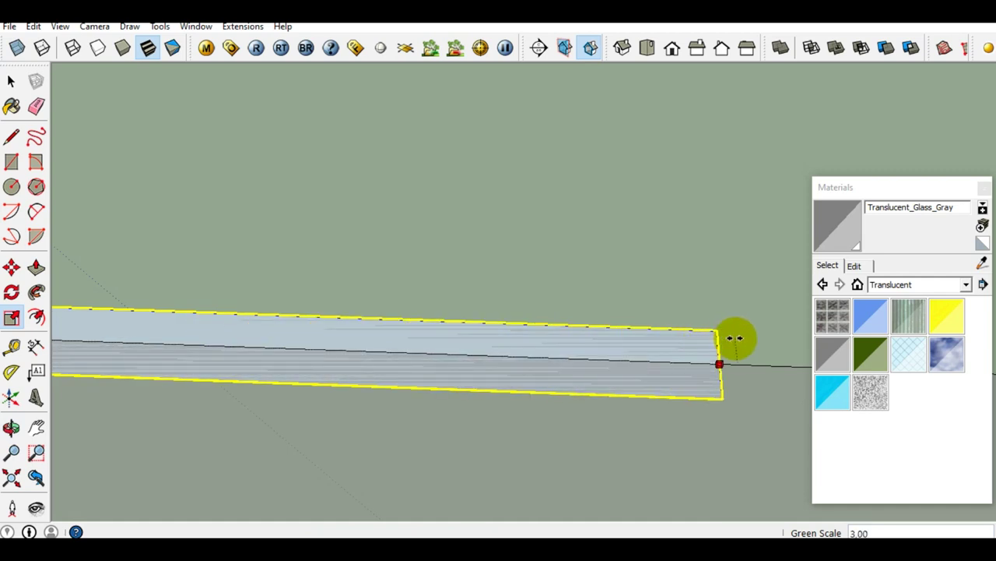
key(shift)
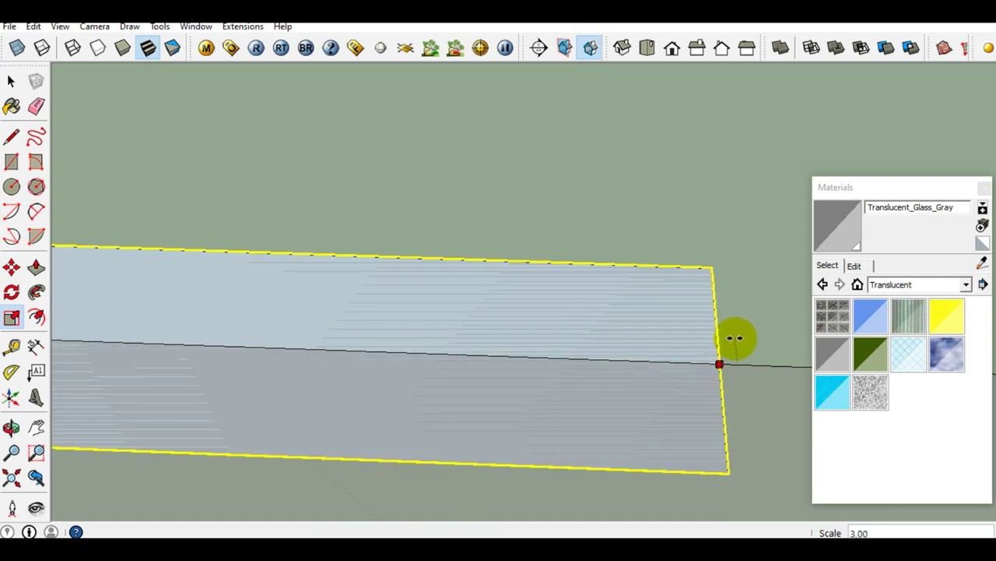
key(o)
mouse_move(734, 338)
mouse_down()
mouse_move(683, 313)
mouse_move(238, 252)
mouse_move(35, 249)
mouse_up()
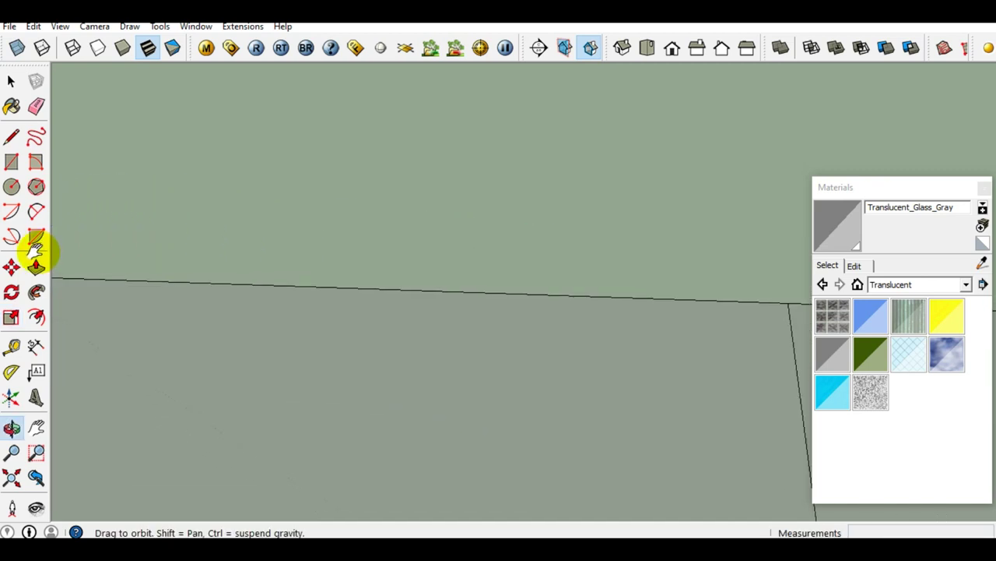
middle_drag(35, 249, 37, 251)
mouse_move(37, 251)
mouse_down()
mouse_move(88, 262)
mouse_move(728, 298)
mouse_move(707, 302)
mouse_move(716, 298)
mouse_move(722, 309)
mouse_move(716, 301)
mouse_up()
key(space)
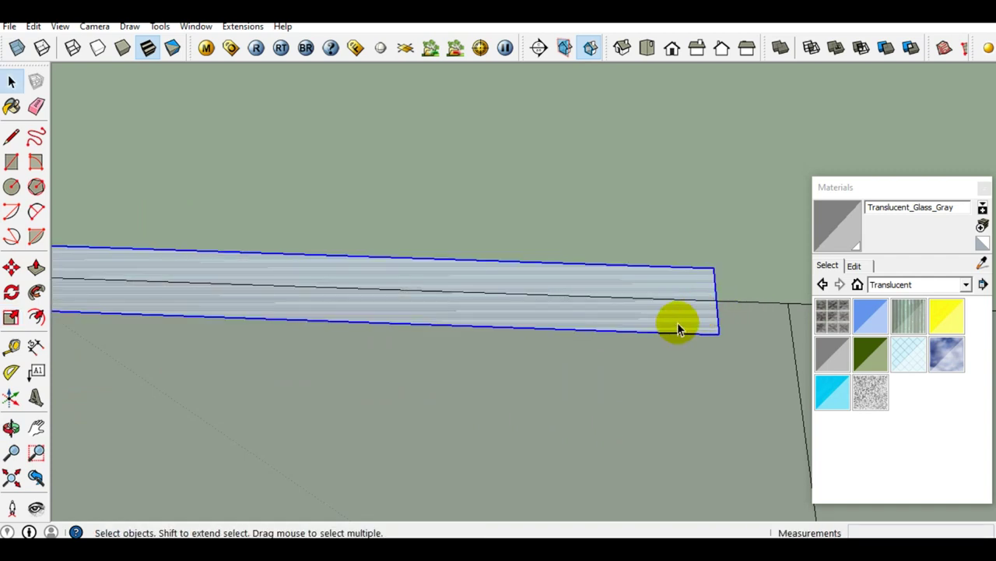
mouse_move(675, 324)
shift+middle_down()
mouse_move(531, 327)
mouse_move(516, 356)
shift+middle_up()
Step: Paste another beam copy and place it on the slab edge line
key(ctrl+v)
click(679, 362)
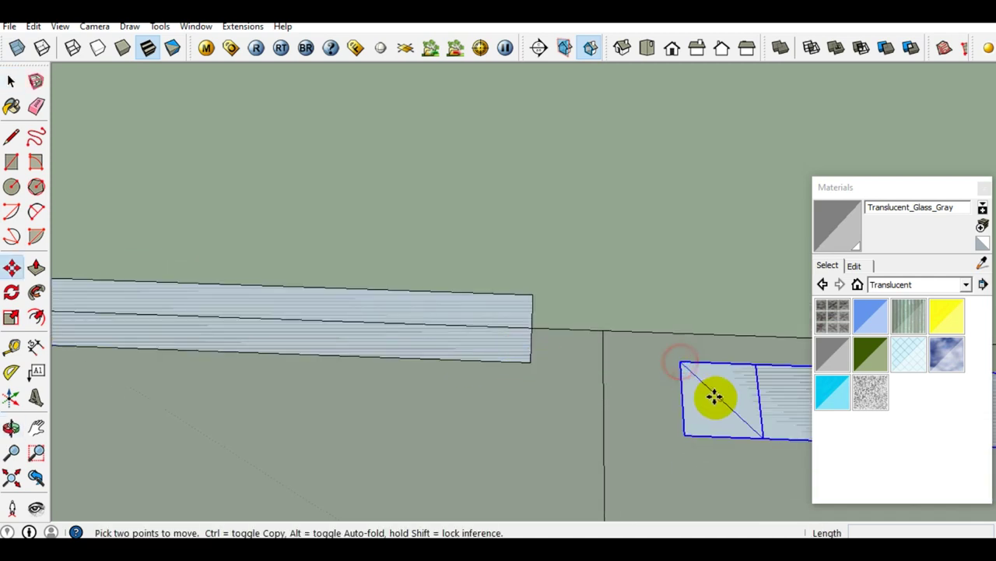
click(603, 332)
key(space)
scroll(512, 354, up, 1)
Step: Scale the long left beam so it meets the next piece, then select the right segment
click(512, 354)
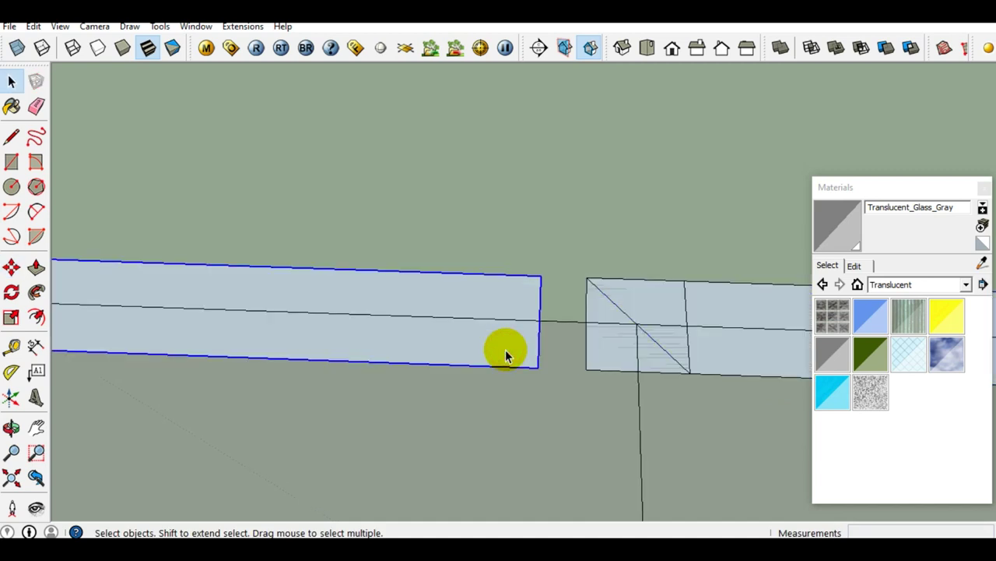
key(s)
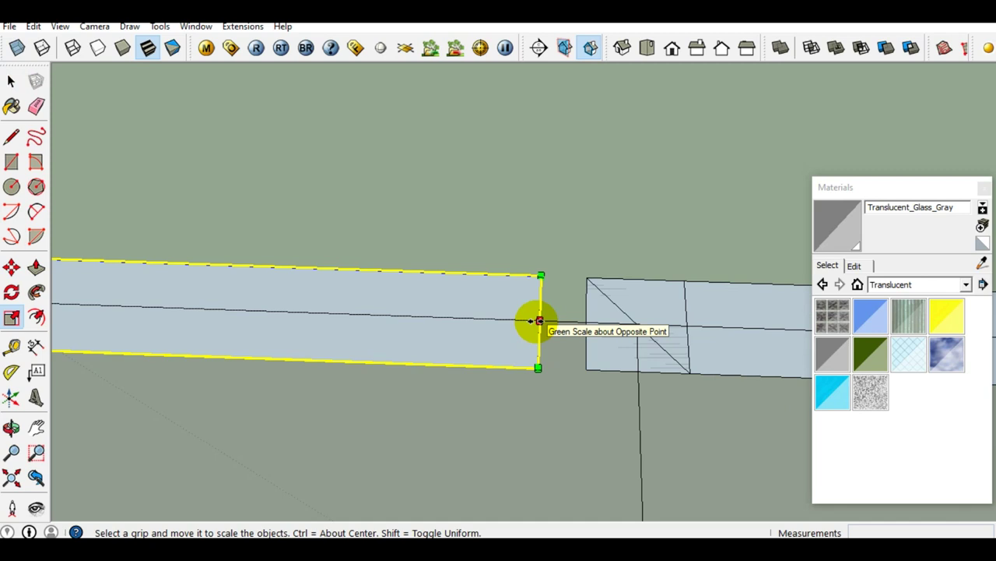
drag(539, 320, 588, 367)
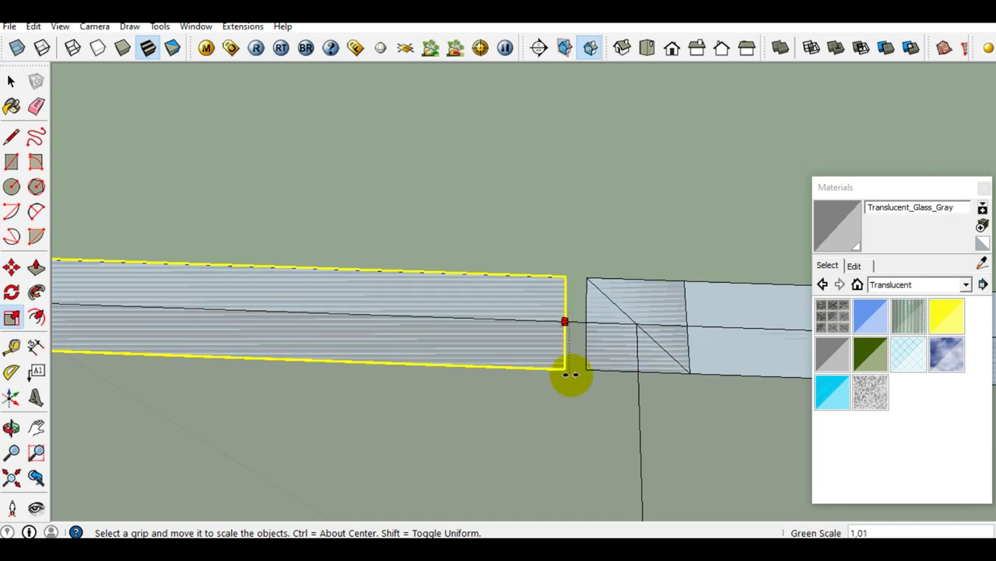
mouse_move(588, 367)
middle_down()
mouse_move(509, 363)
mouse_move(617, 323)
middle_up()
key(space)
click(616, 323)
mouse_move(478, 351)
middle_down()
mouse_move(598, 315)
mouse_move(601, 323)
middle_up()
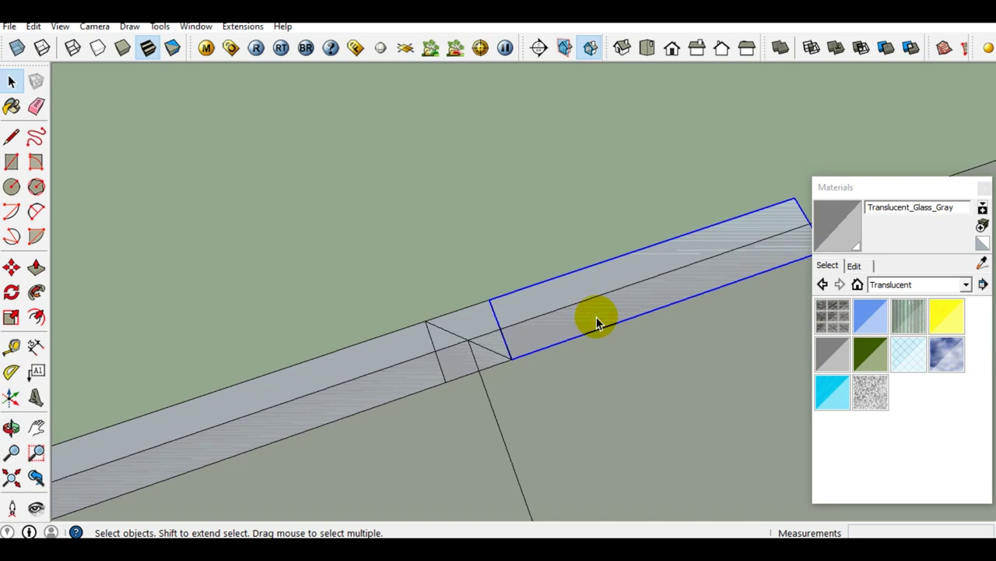
Step: Rotate a copy of the beam segment 90° about the beam joint so it branches off perpendicular
click(13, 294)
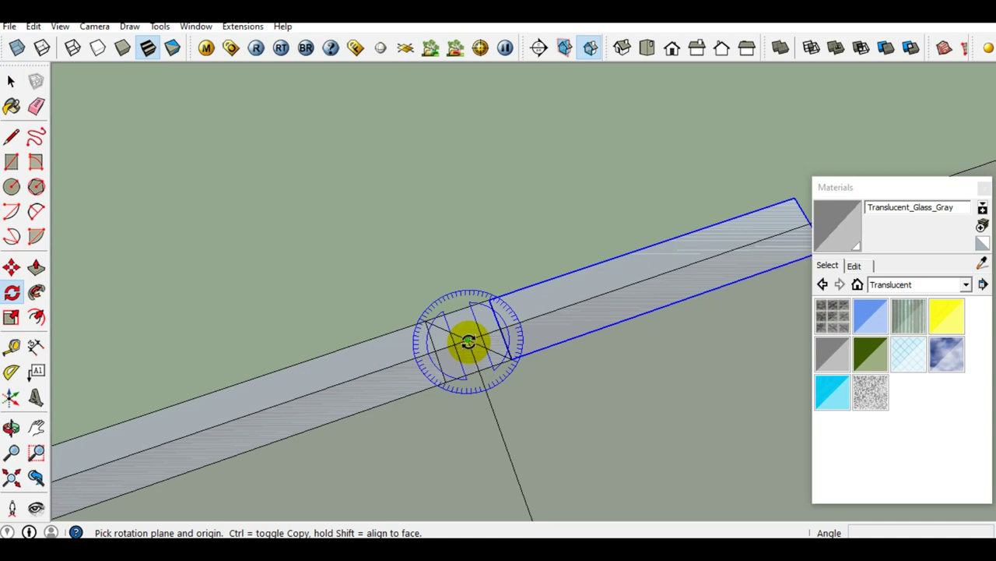
click(468, 342)
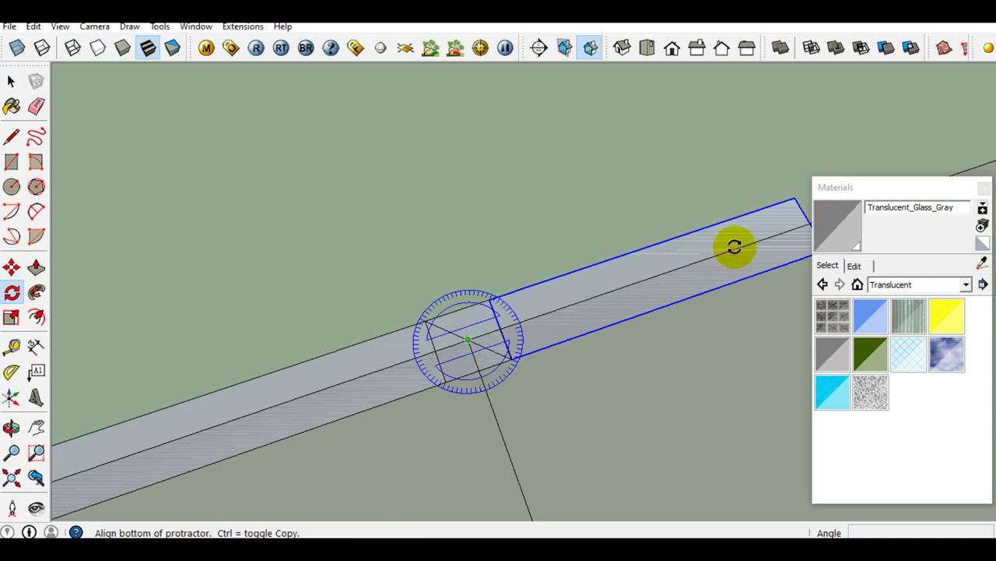
scroll(732, 248, down, 1)
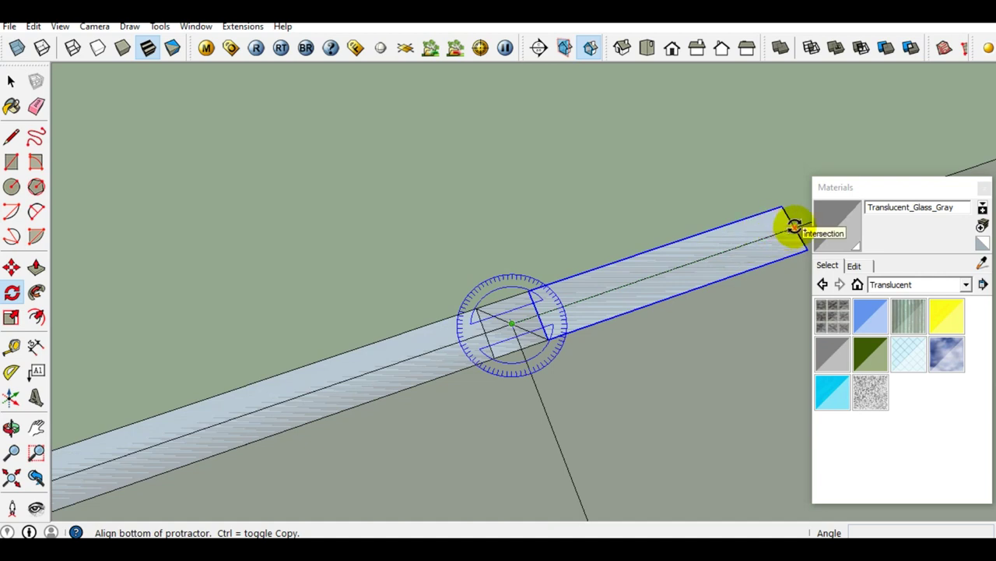
click(794, 226)
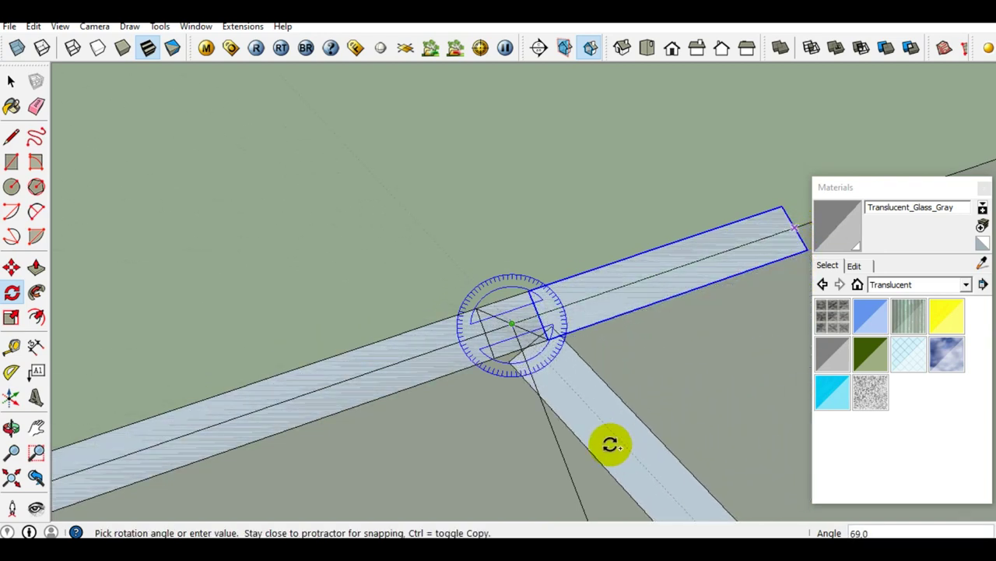
click(556, 447)
scroll(550, 400, down, 2)
scroll(516, 402, down, 2)
key(space)
mouse_move(517, 402)
middle_down()
mouse_move(620, 285)
mouse_move(607, 302)
middle_up()
scroll(561, 366, up, 2)
Step: Orbit and zoom around the beam T-junction to inspect how the branch joins
scroll(560, 366, up, 1)
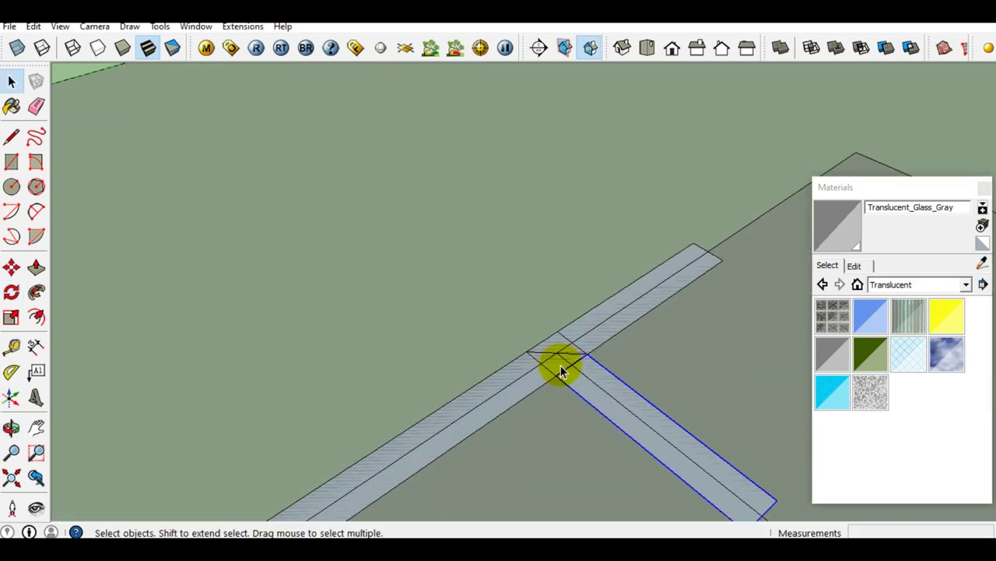
mouse_move(629, 413)
middle_down()
mouse_move(569, 363)
mouse_move(408, 392)
middle_up()
mouse_move(578, 361)
middle_down()
mouse_move(463, 351)
mouse_move(454, 359)
mouse_move(544, 366)
middle_up()
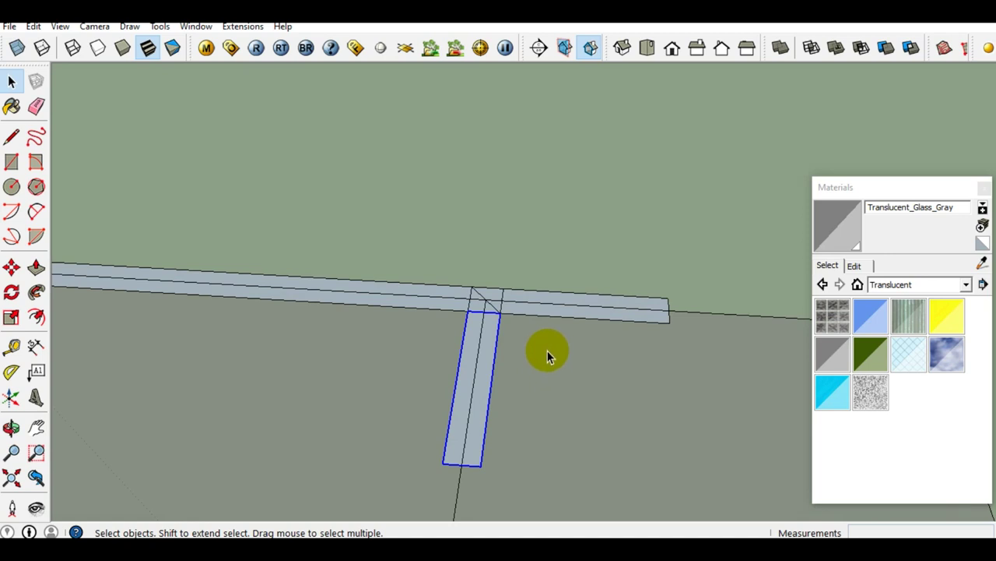
mouse_move(548, 351)
middle_down()
mouse_move(540, 403)
mouse_move(553, 367)
middle_up()
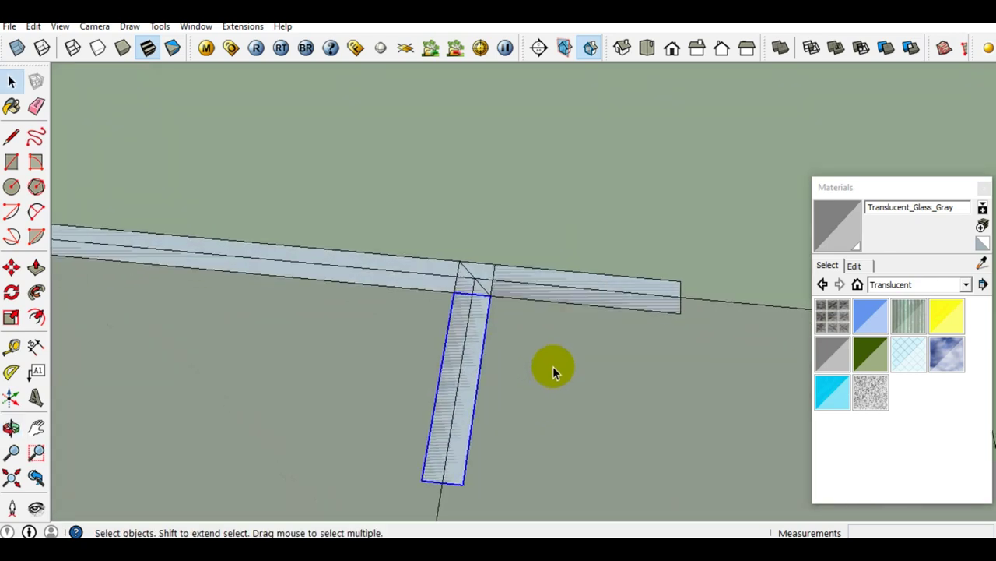
mouse_move(439, 345)
middle_down()
mouse_move(612, 389)
mouse_move(412, 389)
mouse_move(516, 300)
mouse_move(549, 412)
mouse_move(415, 357)
middle_up()
scroll(384, 371, down, 3)
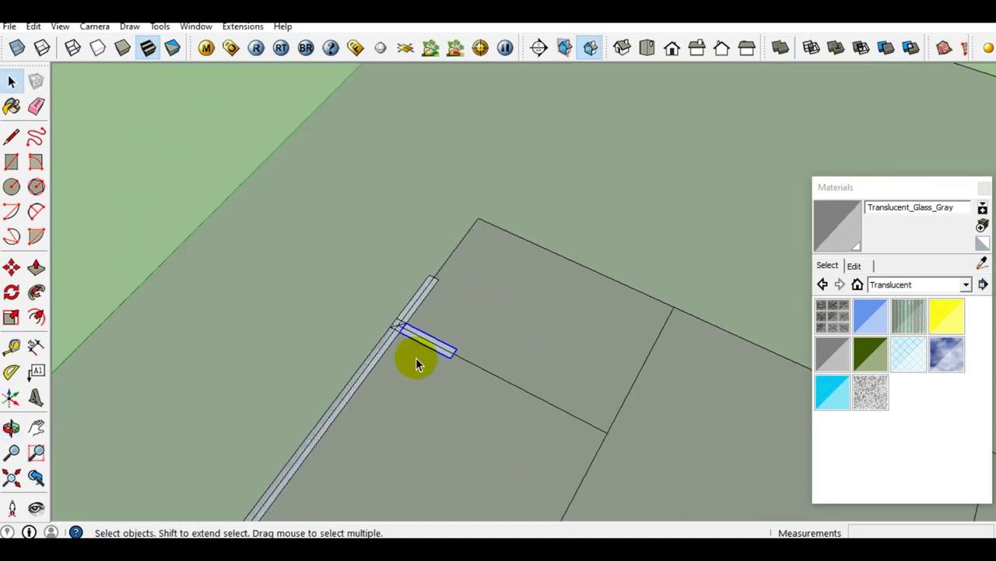
scroll(413, 357, up, 2)
scroll(411, 356, up, 2)
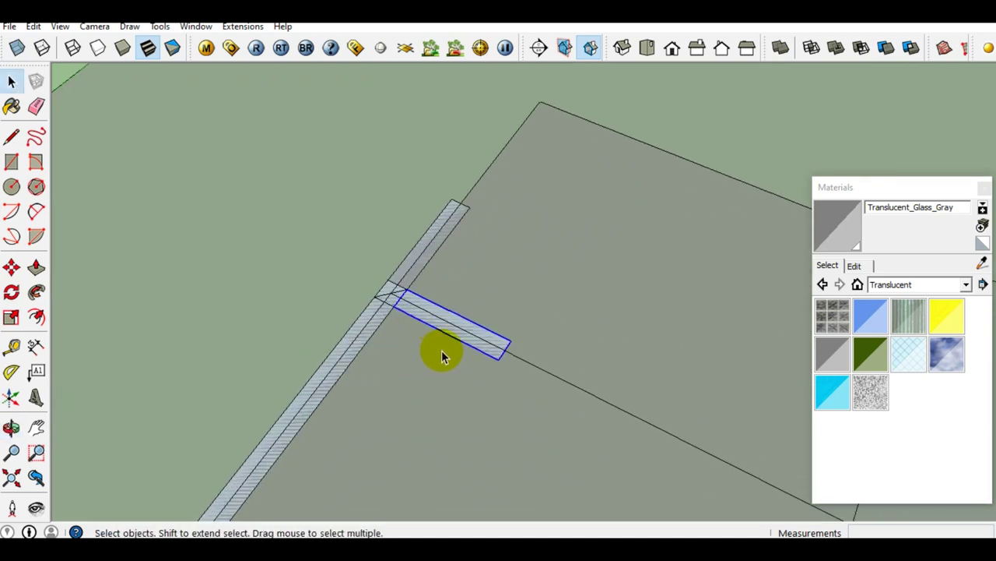
middle_drag(441, 354, 480, 360)
Step: Orbit around the whole floor plan and zoom toward the loose rectangle beside it
scroll(378, 311, down, 5)
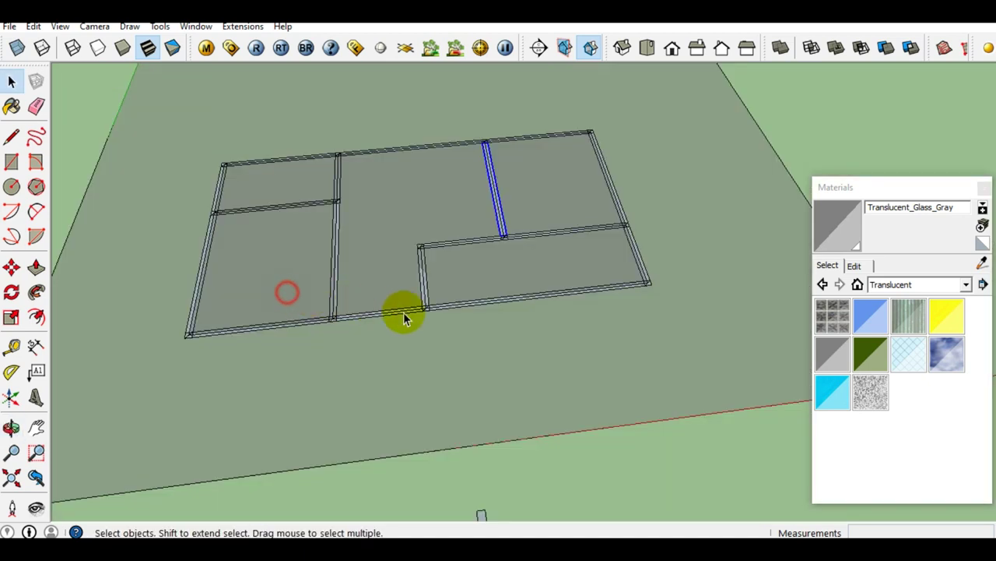
middle_drag(451, 318, 436, 311)
scroll(436, 309, up, 5)
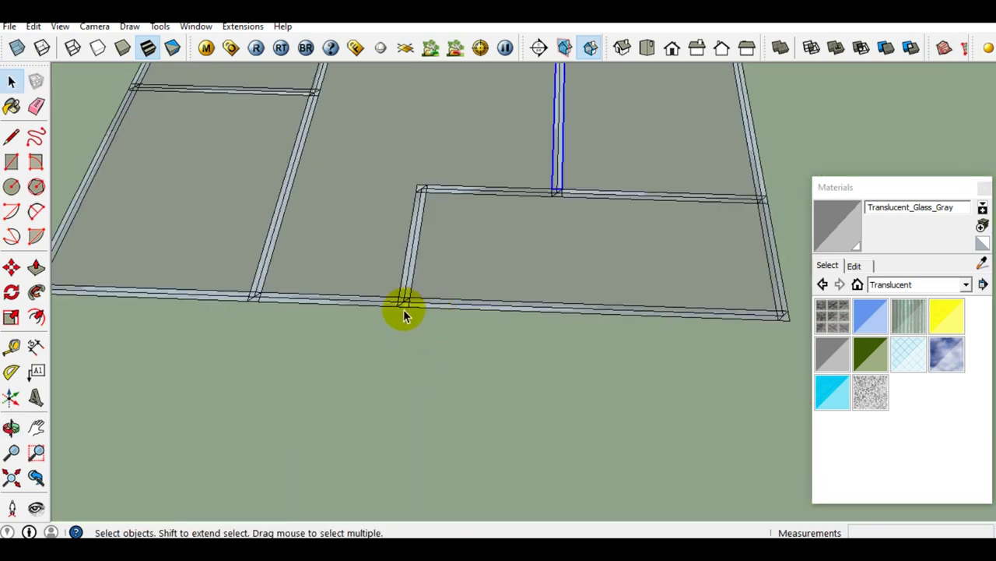
scroll(403, 309, up, 1)
scroll(330, 308, down, 3)
mouse_move(330, 308)
middle_down()
mouse_move(411, 278)
mouse_move(280, 285)
middle_up()
scroll(402, 270, up, 3)
scroll(402, 269, down, 3)
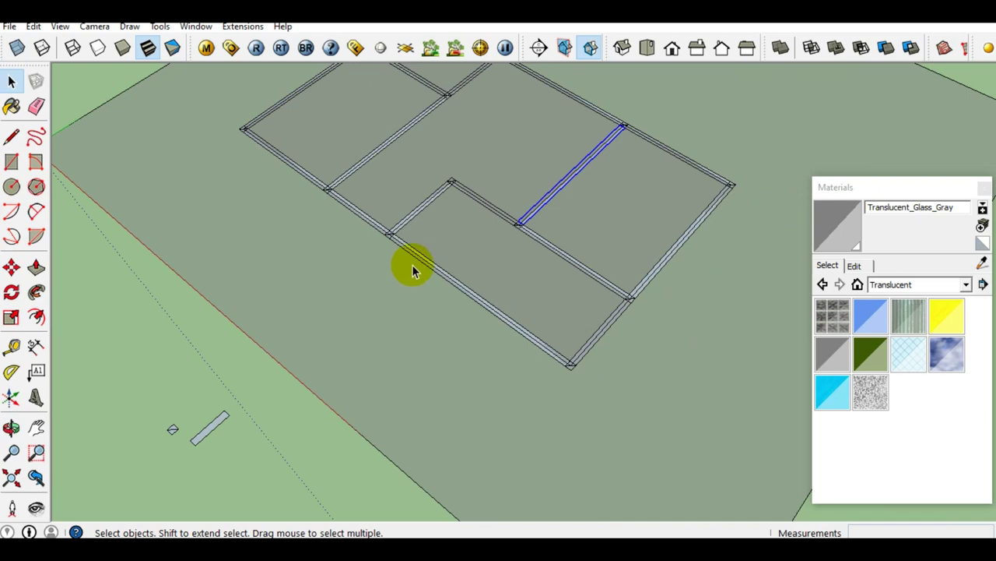
mouse_move(363, 269)
middle_down()
mouse_move(405, 240)
mouse_move(350, 329)
mouse_move(510, 218)
middle_up()
scroll(369, 357, up, 1)
scroll(380, 368, up, 1)
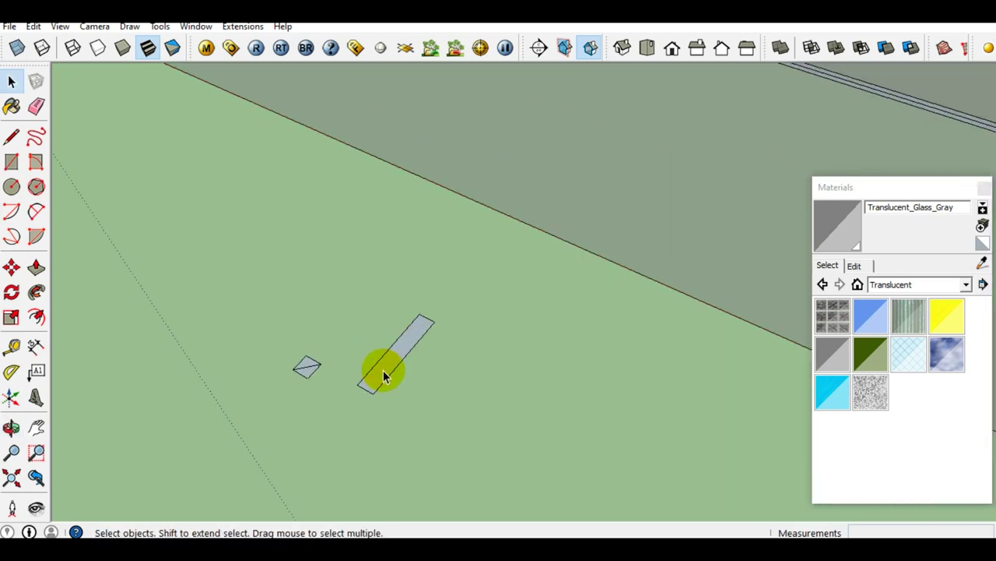
Step: Select the long thin rectangle and move it farther from the diamond-shaped face
scroll(383, 371, up, 1)
scroll(384, 370, down, 2)
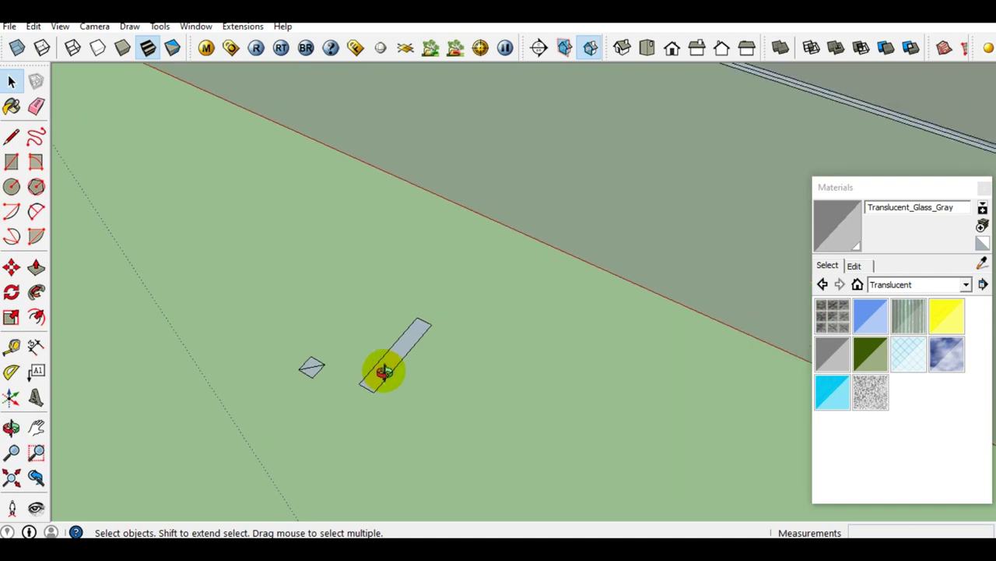
click(406, 342)
key(m)
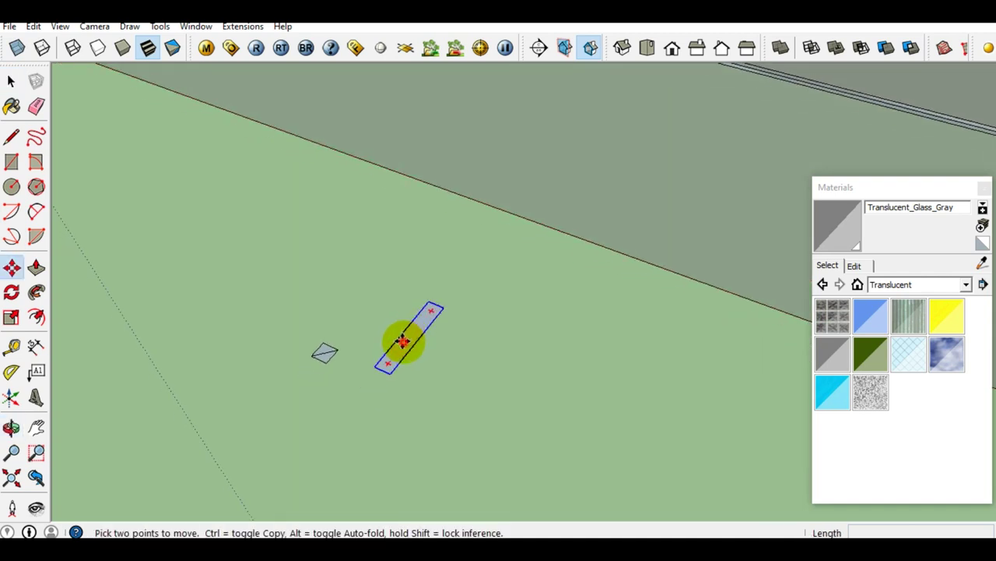
click(406, 342)
click(511, 401)
key(space)
Step: Bring the floor plan into view behind it and reselect the long rectangle
middle_drag(507, 407, 548, 358)
click(565, 396)
mouse_move(541, 396)
middle_down()
mouse_move(531, 379)
mouse_move(563, 367)
middle_up()
scroll(574, 351, up, 1)
scroll(576, 358, up, 1)
scroll(588, 366, up, 3)
click(598, 371)
mouse_move(596, 378)
middle_down()
mouse_move(563, 408)
mouse_move(596, 363)
middle_up()
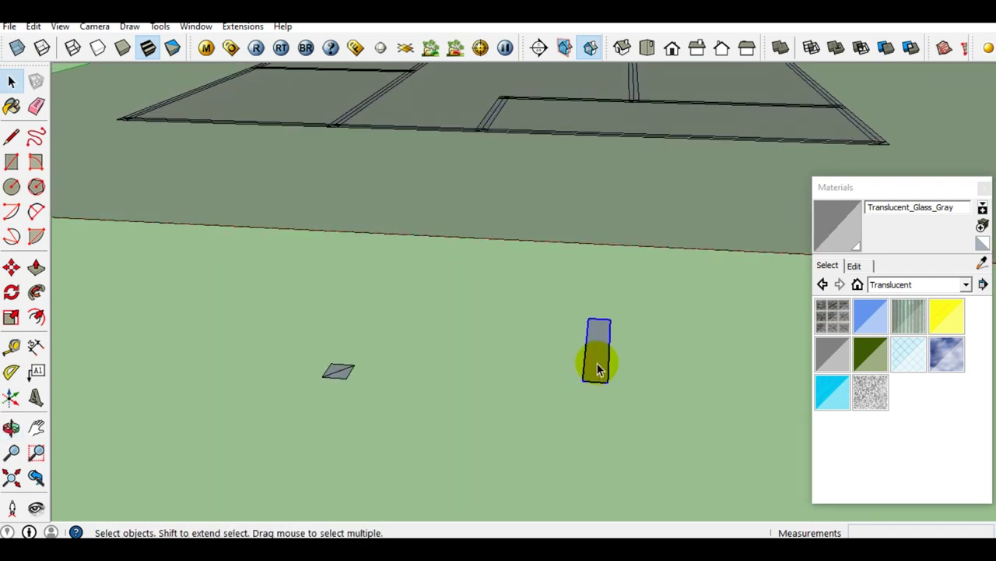
scroll(596, 363, up, 2)
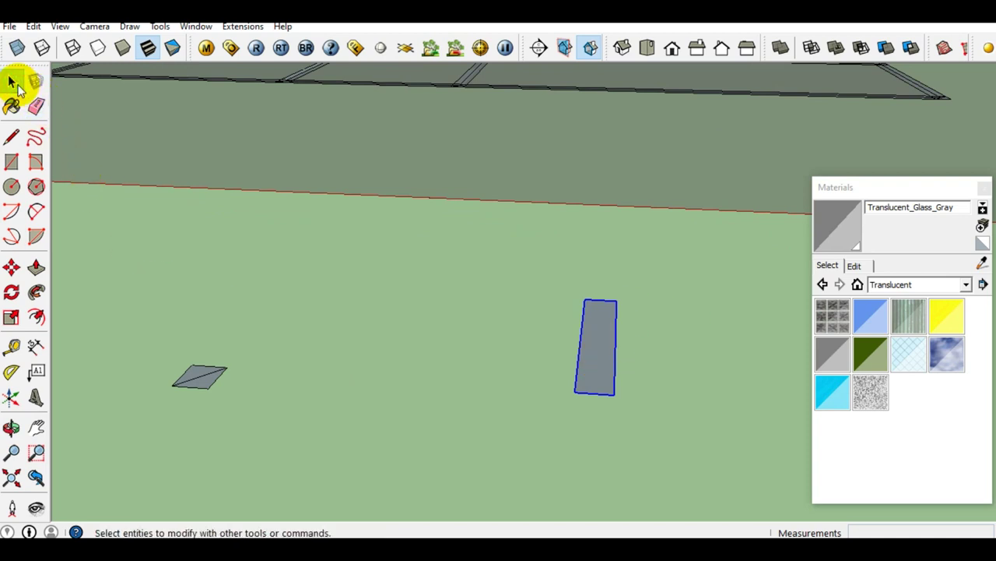
click(603, 347)
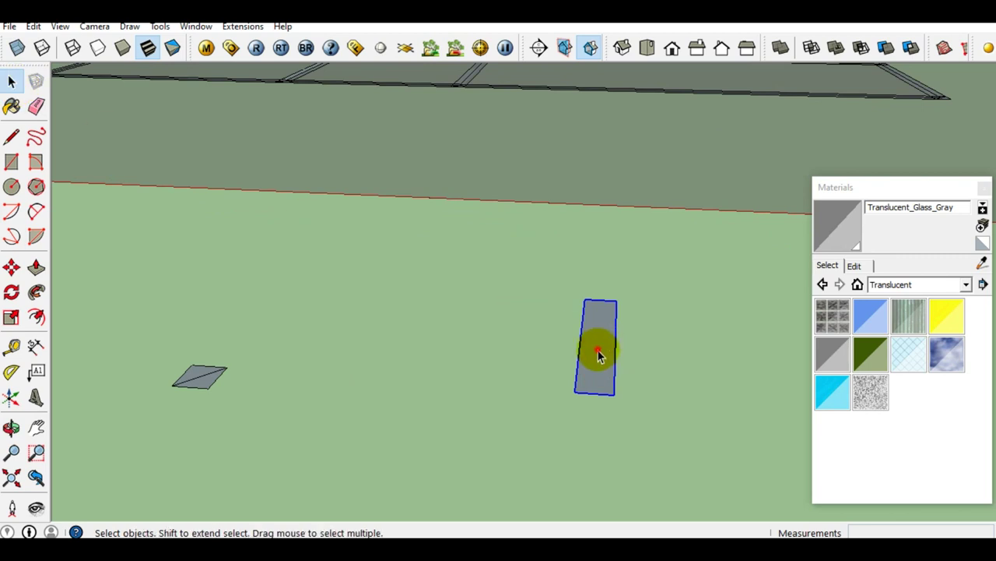
Step: Push/pull the rectangle's face up 200 mm into a solid box
double_click(600, 355)
middle_drag(601, 352, 452, 293)
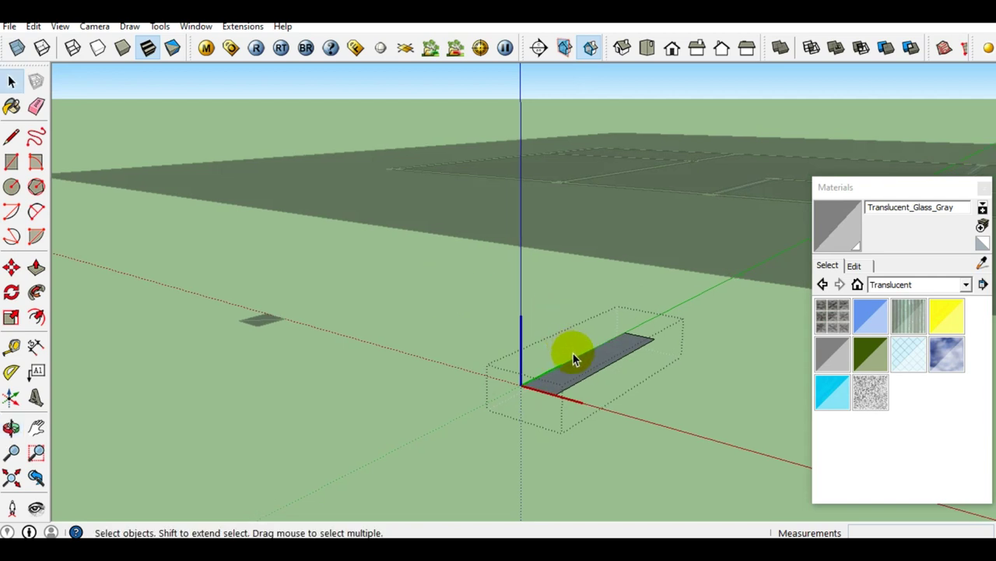
mouse_move(577, 363)
middle_down()
mouse_move(613, 395)
mouse_move(590, 406)
middle_up()
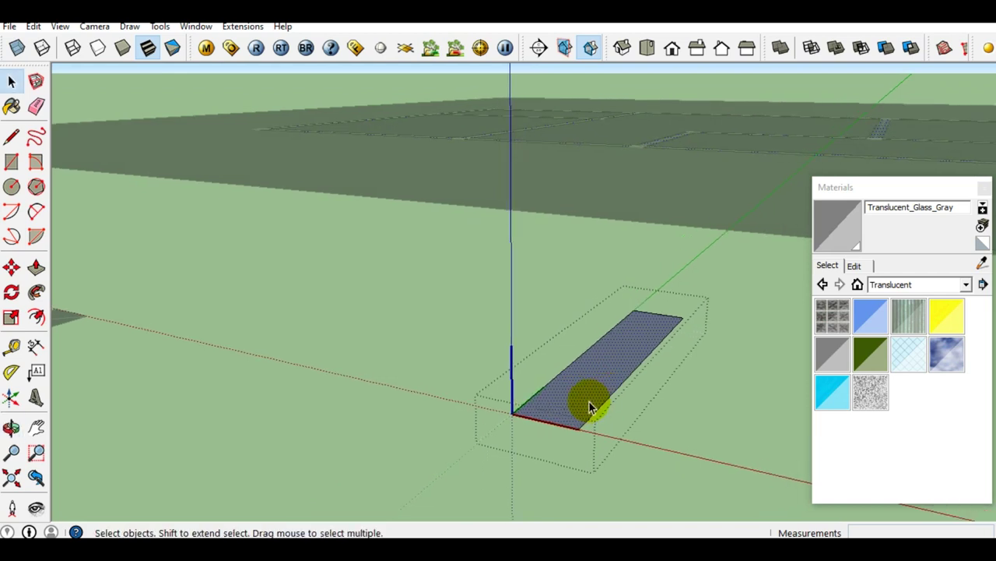
key(p)
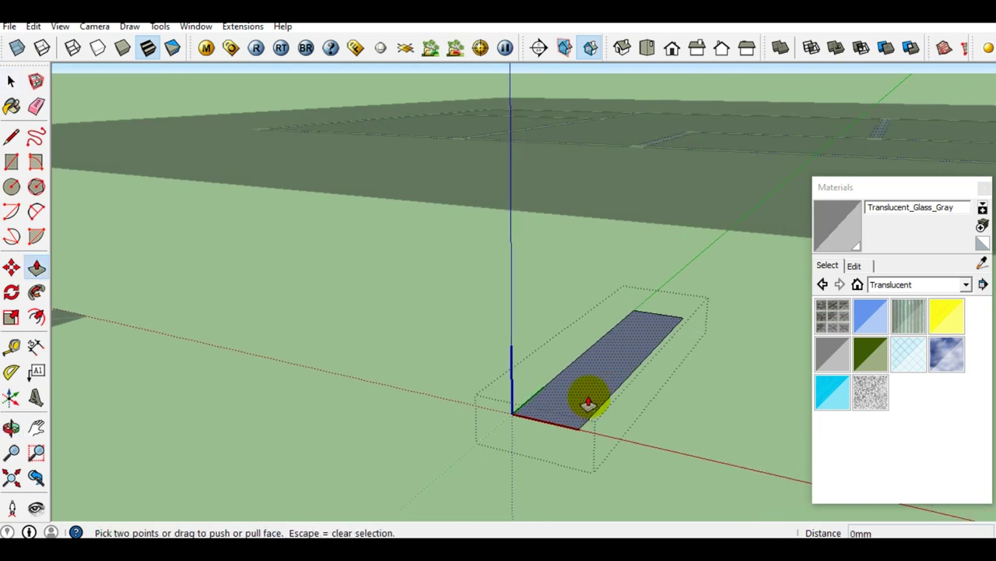
click(588, 404)
text(200)
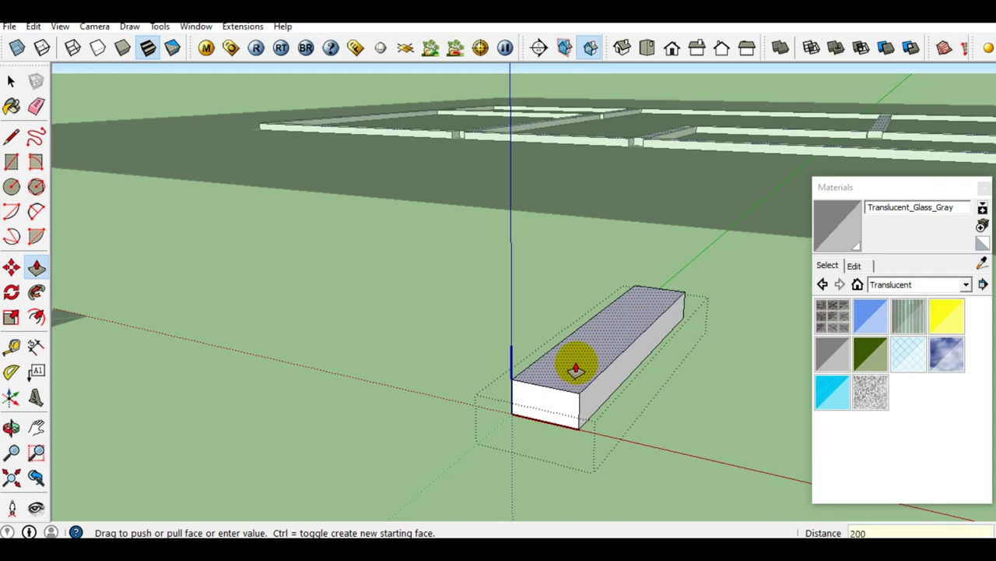
key(Return)
key(space)
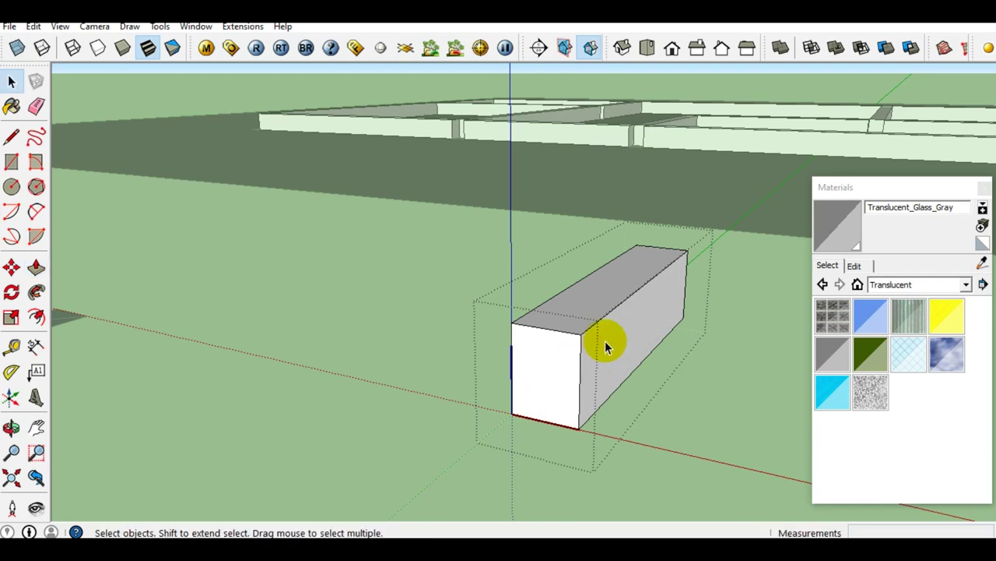
Step: Make the whole box a group, then turn that group into a component
triple_click(607, 346)
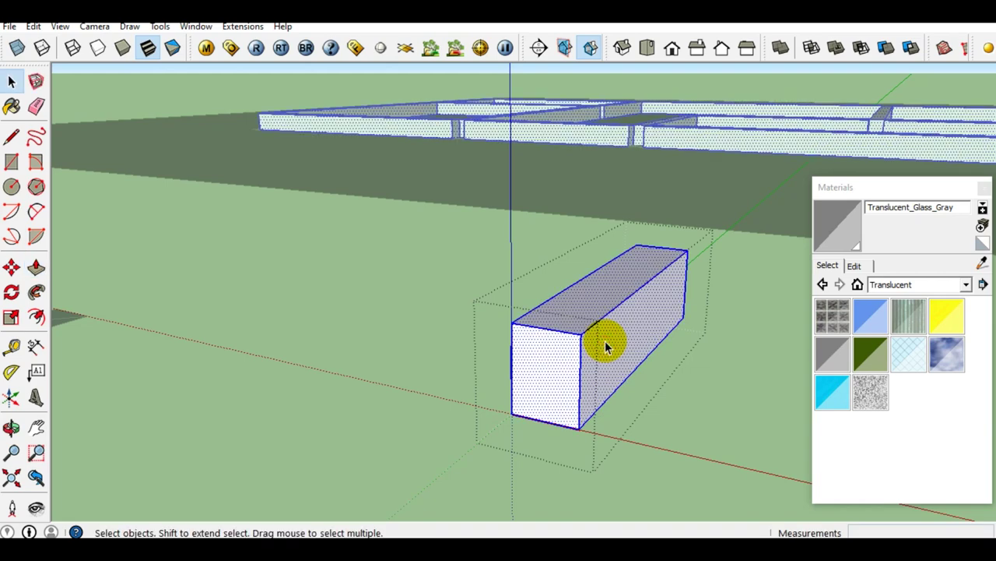
right_click(607, 346)
click(658, 228)
right_click(605, 339)
click(673, 206)
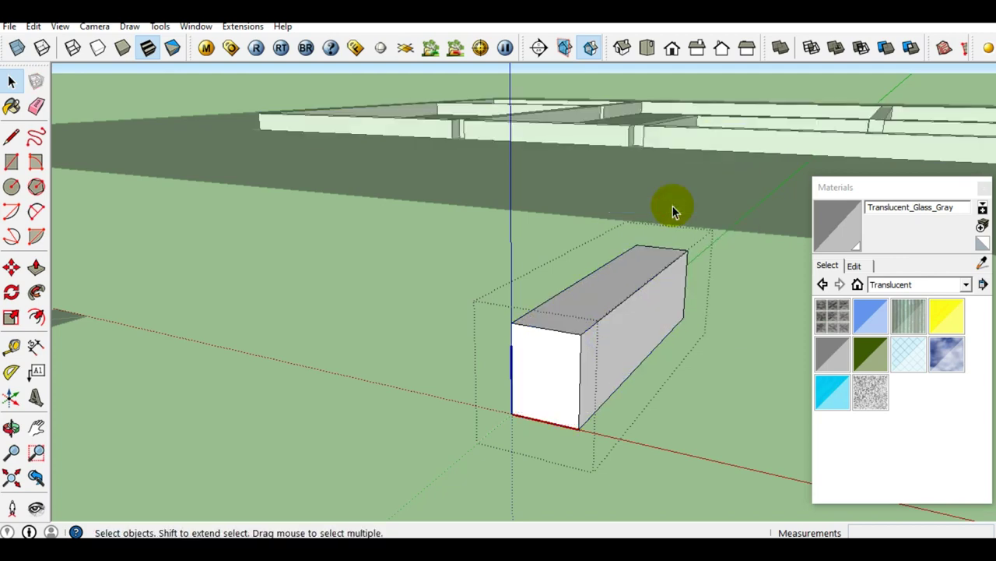
click(603, 354)
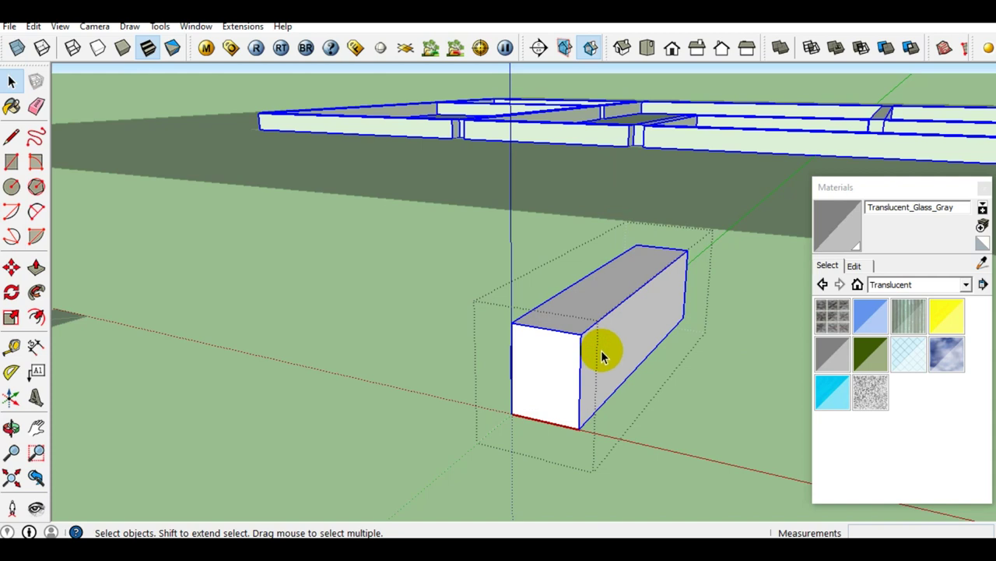
click(606, 339)
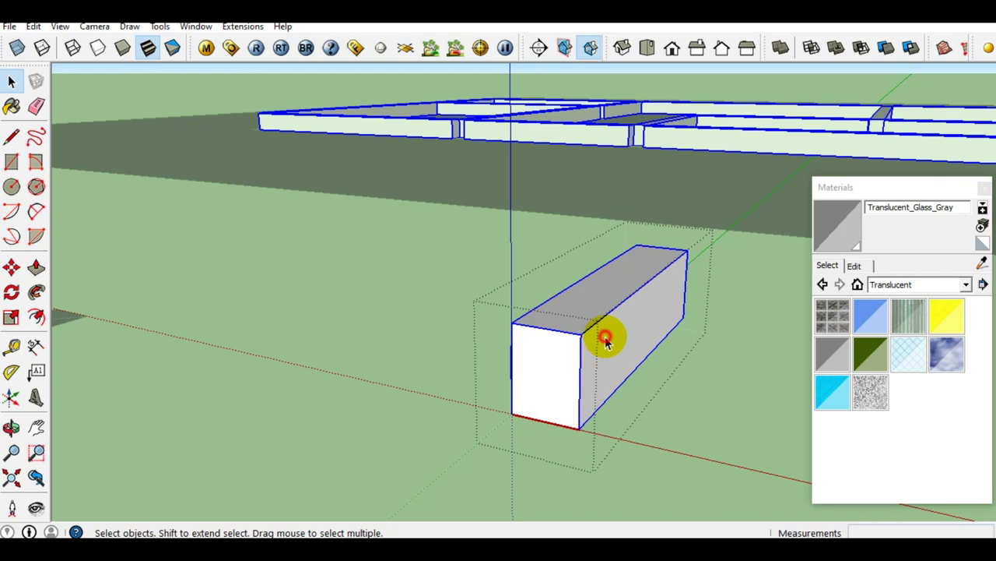
Step: Draw a rectangle across the top of the small box
scroll(589, 350, up, 2)
scroll(585, 363, up, 2)
shift+middle_drag(584, 363, 574, 394)
scroll(574, 394, down, 2)
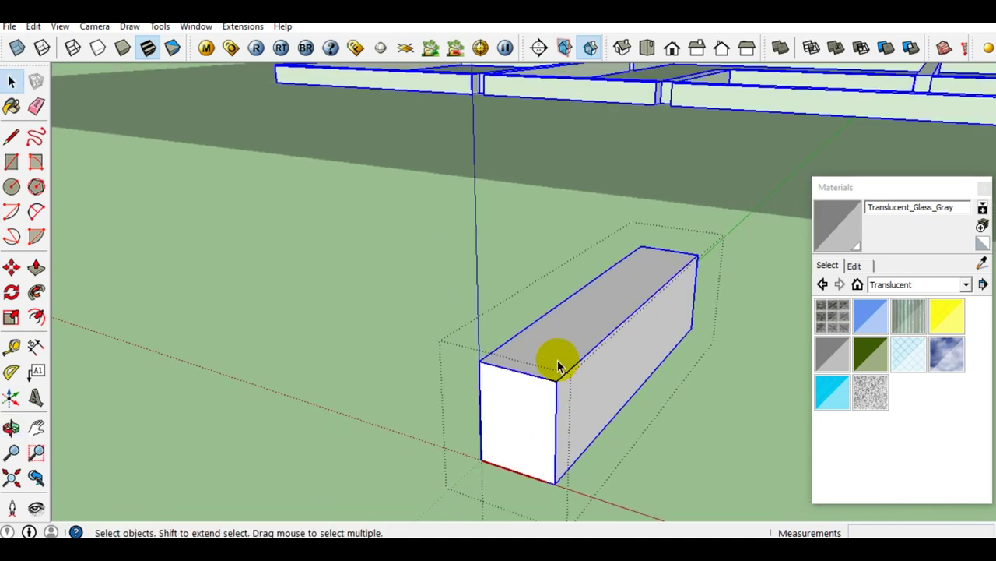
middle_drag(559, 365, 551, 395)
key(r)
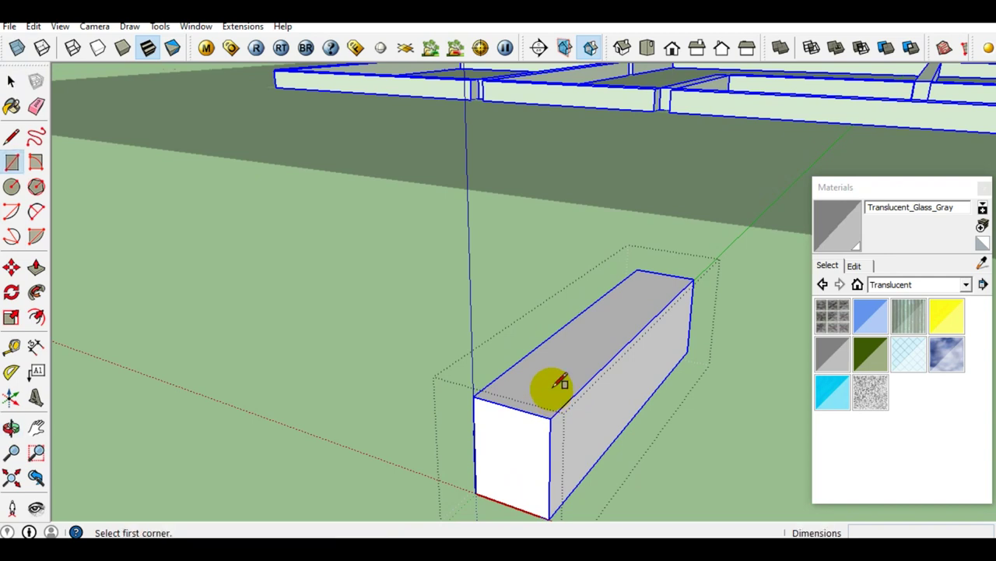
click(472, 396)
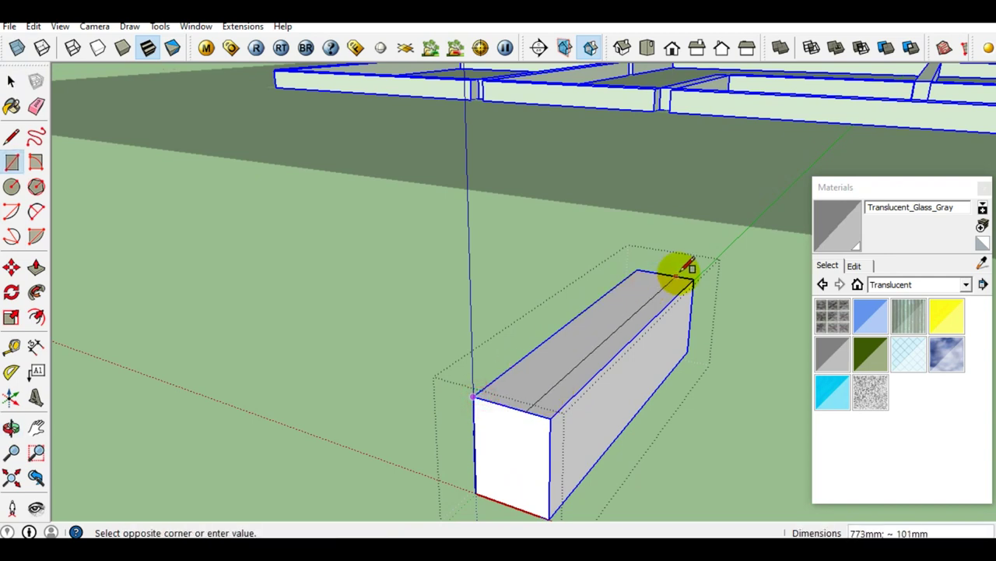
key(space)
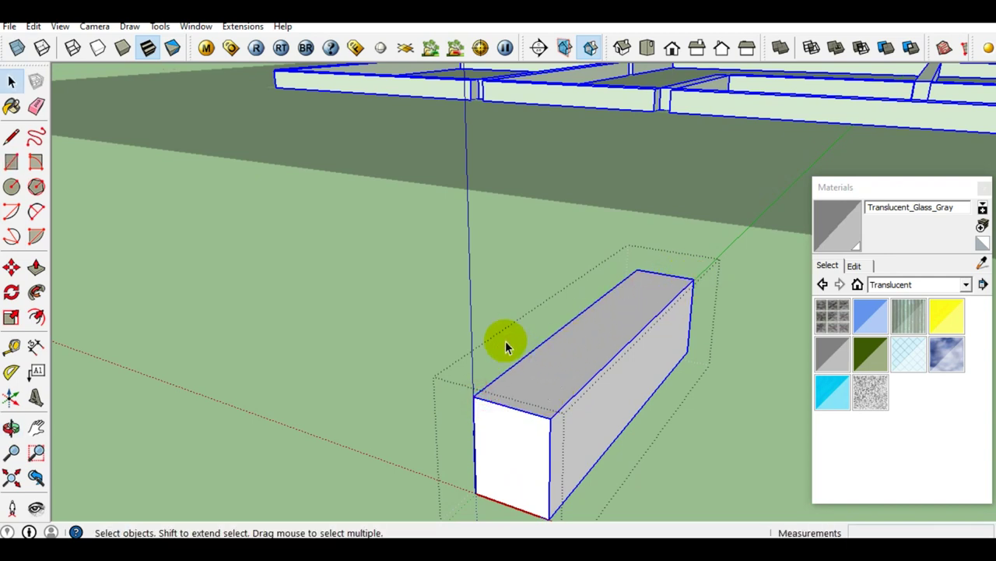
click(11, 161)
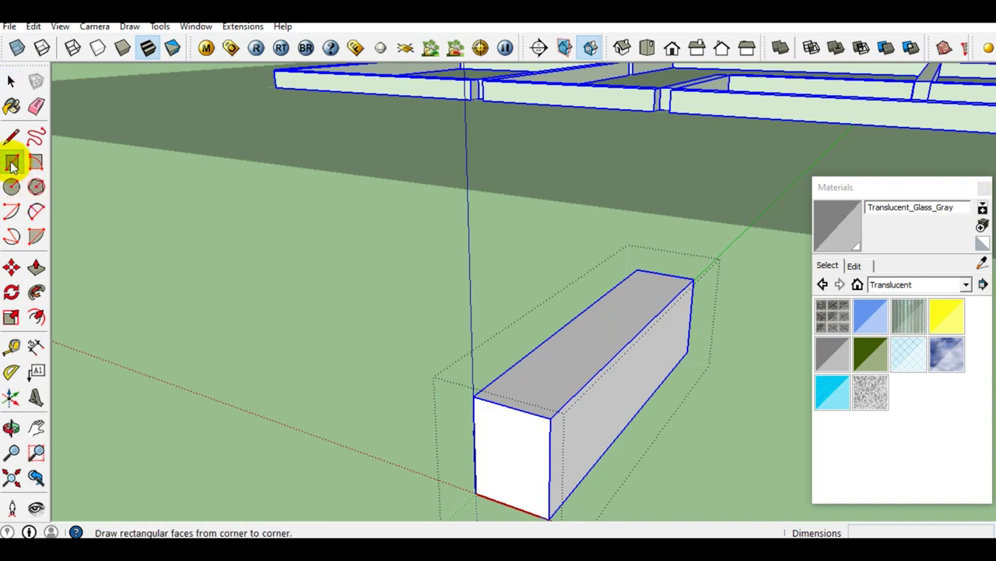
click(481, 395)
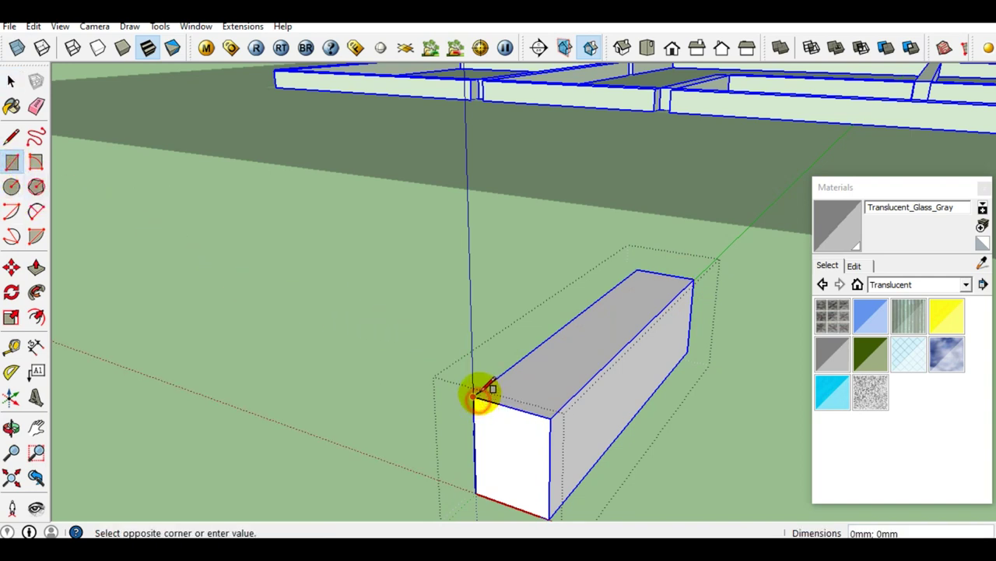
click(692, 281)
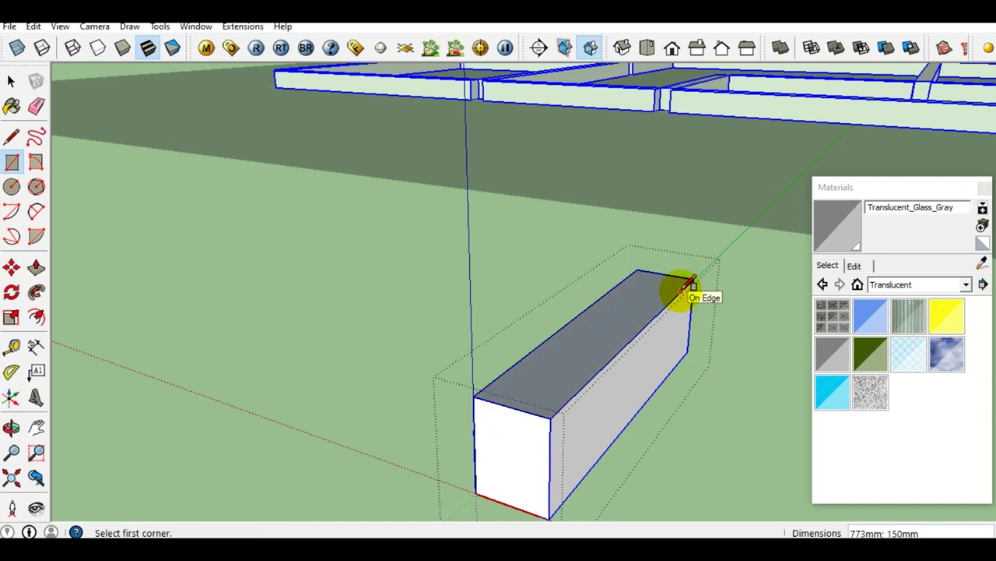
key(space)
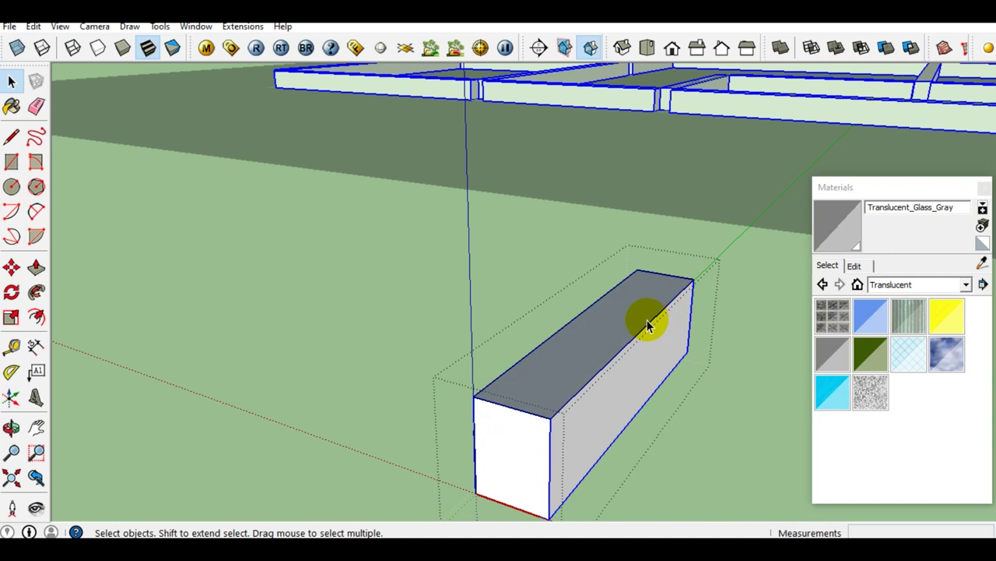
Step: Push/Pull the box top up to make a 3000 mm tall column
click(37, 267)
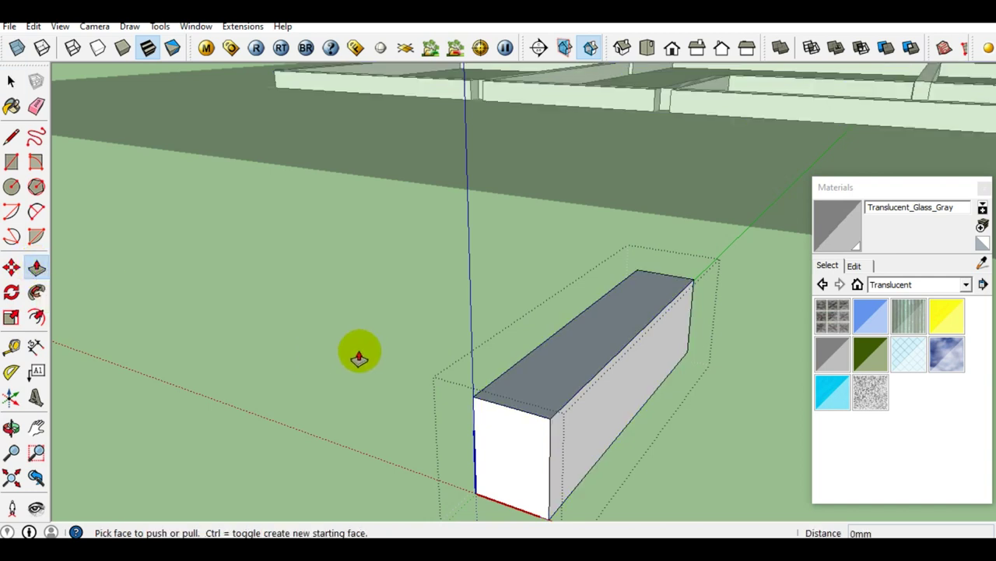
drag(561, 385, 548, 312)
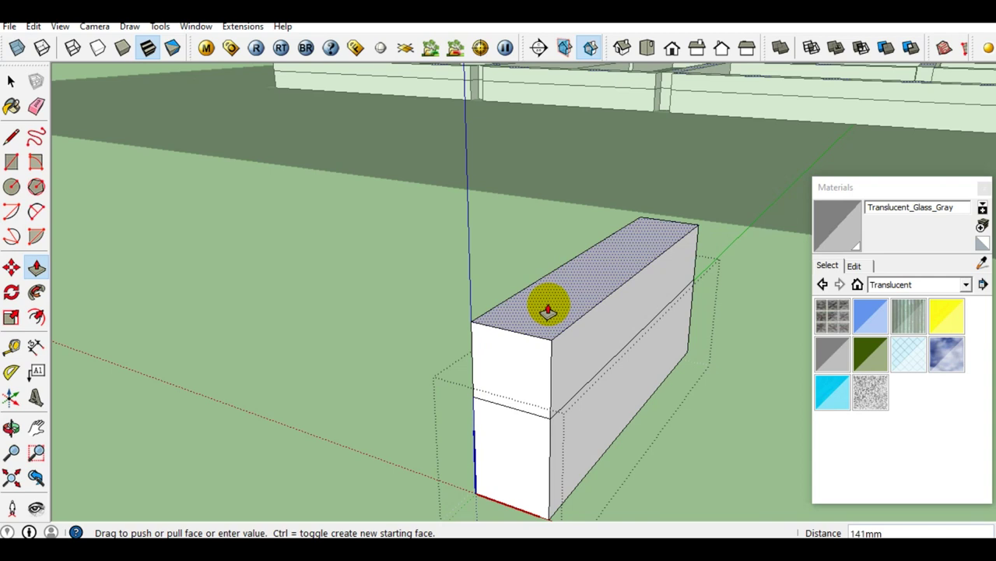
text(3)
key(Return)
key(space)
Step: Select the whole column and make it a group
mouse_move(549, 306)
middle_down()
mouse_move(585, 252)
mouse_move(490, 285)
mouse_move(507, 337)
mouse_move(519, 280)
middle_up()
triple_click(521, 282)
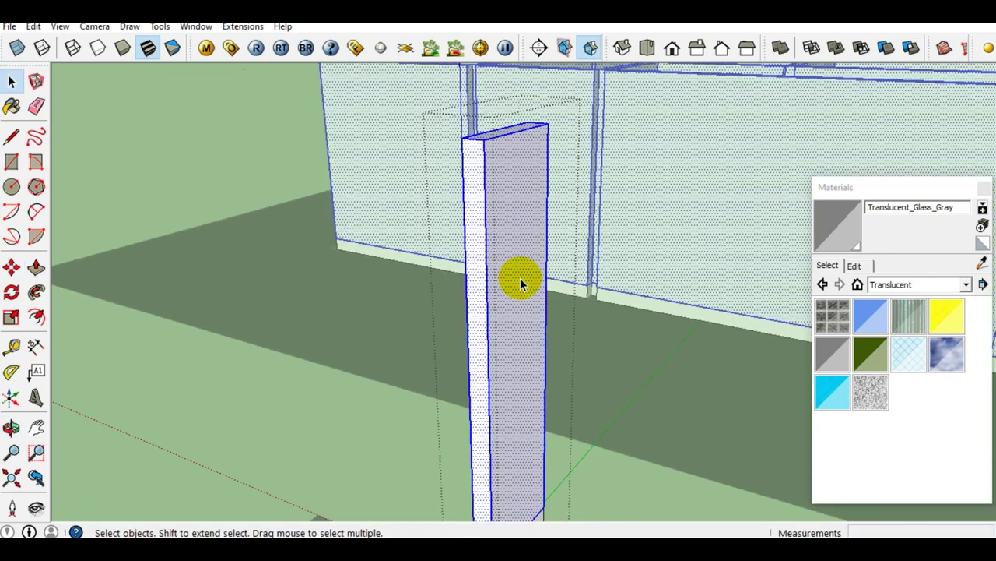
right_click(520, 282)
click(568, 404)
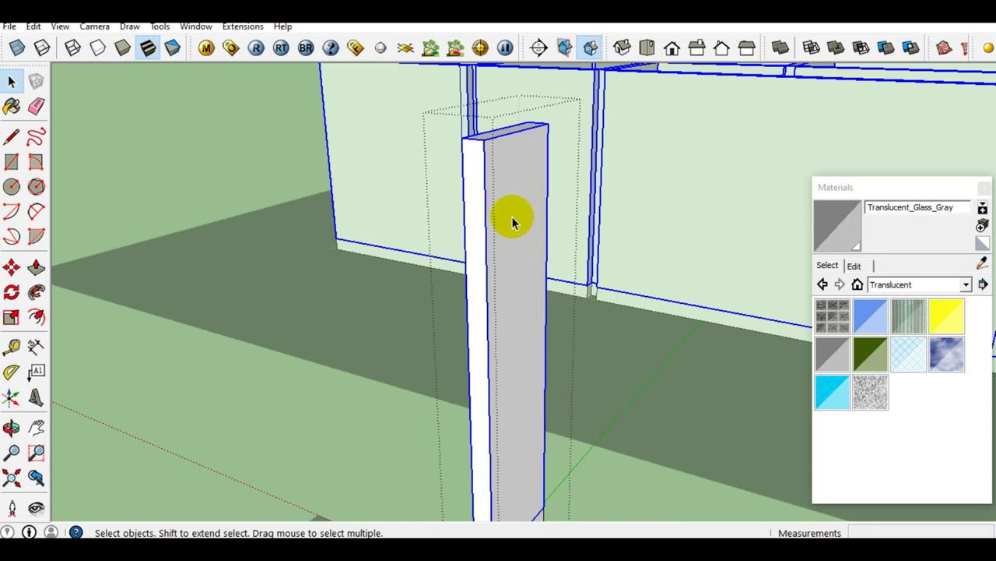
mouse_move(507, 179)
middle_down()
mouse_move(507, 340)
mouse_move(487, 311)
mouse_move(494, 384)
mouse_move(500, 334)
mouse_move(509, 349)
middle_up()
scroll(503, 337, up, 2)
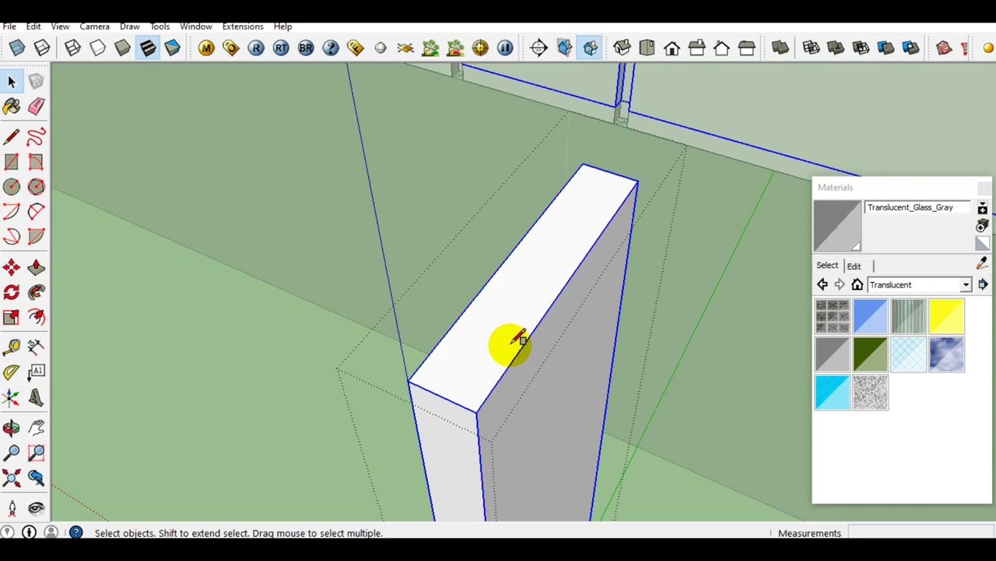
Step: Draw a rectangle on the column top and pull it up 150 mm
key(r)
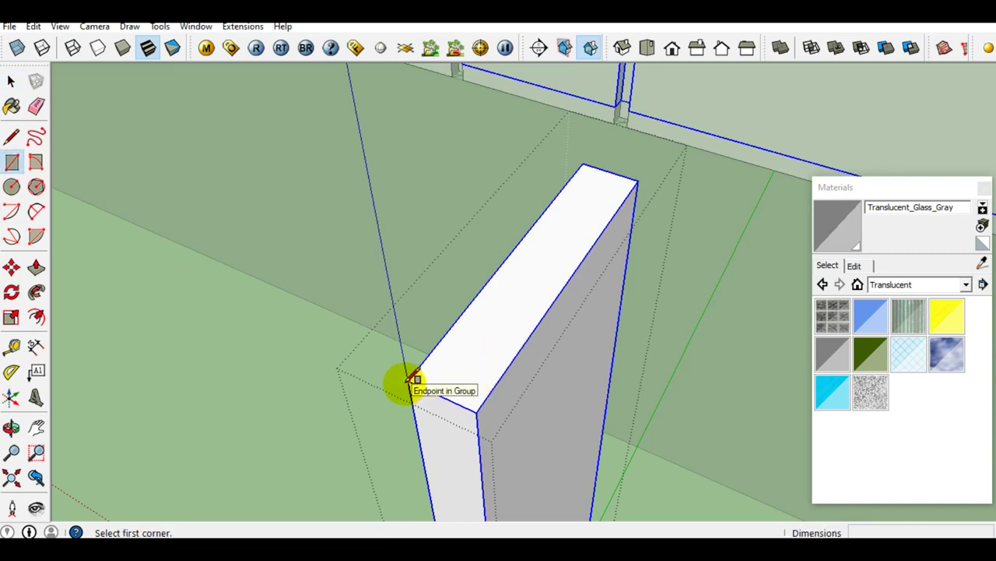
click(411, 379)
click(636, 182)
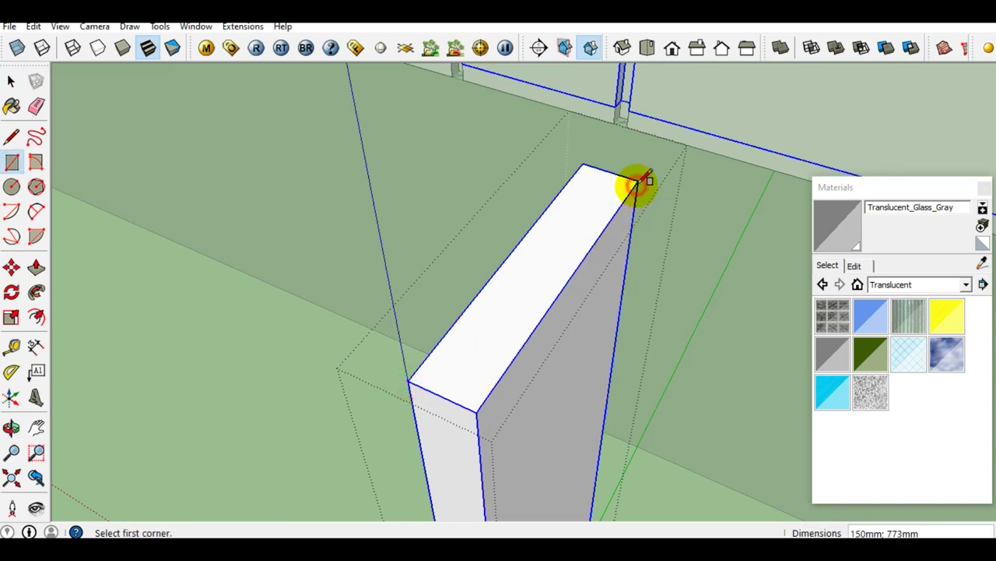
key(space)
click(561, 256)
key(p)
drag(552, 256, 558, 224)
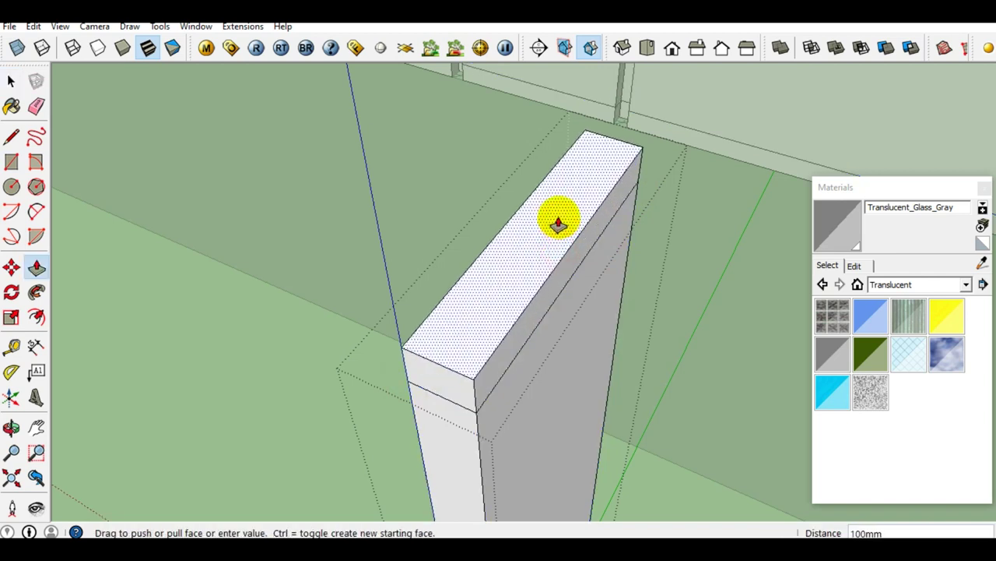
text(150)
key(Return)
key(space)
Step: Make the 150 mm top block a group, then explode that group
triple_click(532, 241)
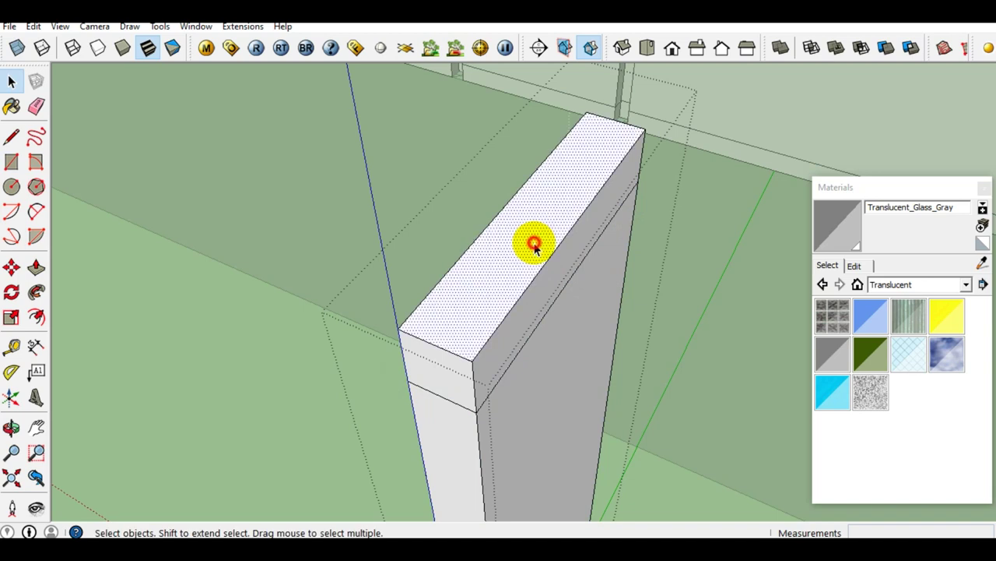
right_click(537, 246)
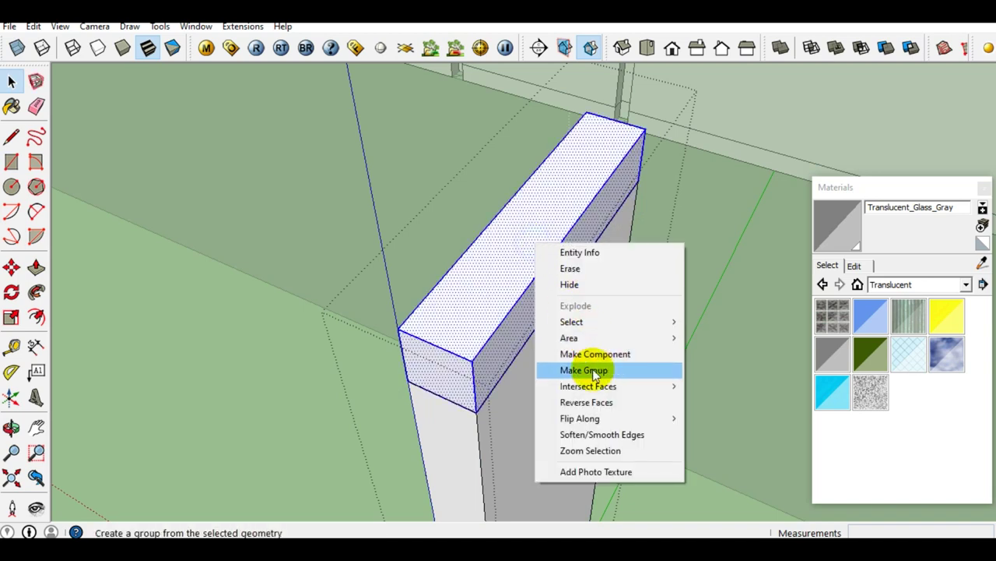
click(595, 372)
right_click(537, 282)
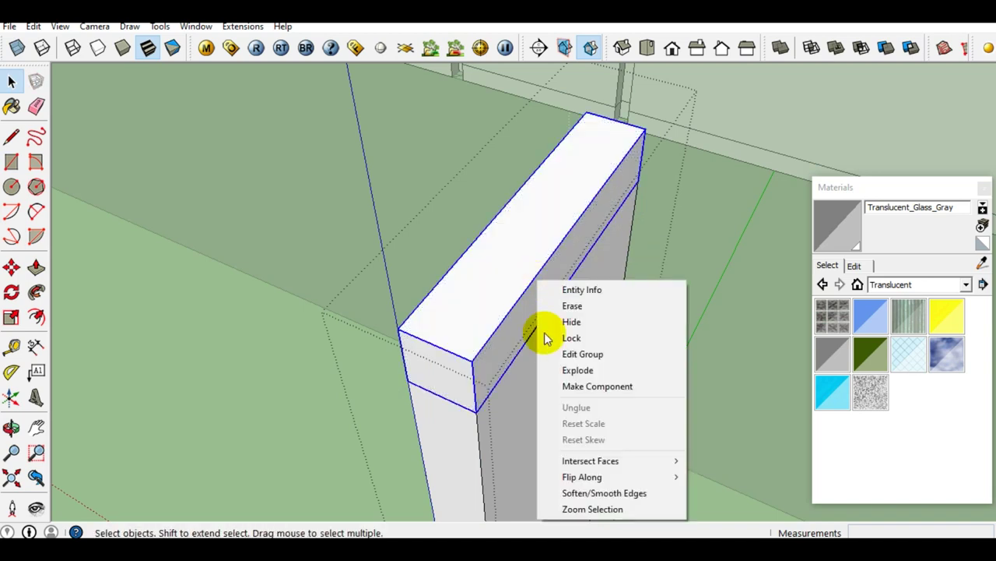
click(559, 369)
Step: Select the column box and orbit below it to view the column base
scroll(519, 307, down, 2)
click(518, 307)
scroll(519, 307, down, 2)
scroll(514, 327, down, 2)
mouse_move(508, 348)
middle_down()
mouse_move(516, 296)
mouse_move(560, 190)
mouse_move(552, 322)
middle_up()
scroll(551, 387, up, 2)
middle_drag(552, 387, 573, 263)
scroll(578, 327, up, 1)
mouse_move(578, 327)
middle_down()
mouse_move(619, 203)
mouse_move(667, 216)
mouse_move(636, 322)
mouse_move(652, 256)
middle_up()
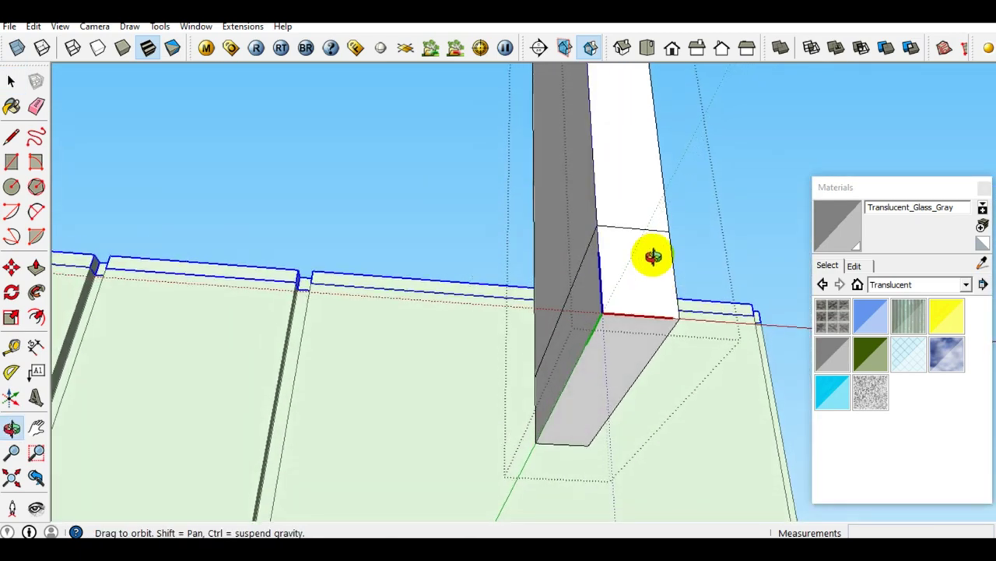
Step: Draw a rectangle on the column base and extend it 600 mm downward as a footing
click(11, 162)
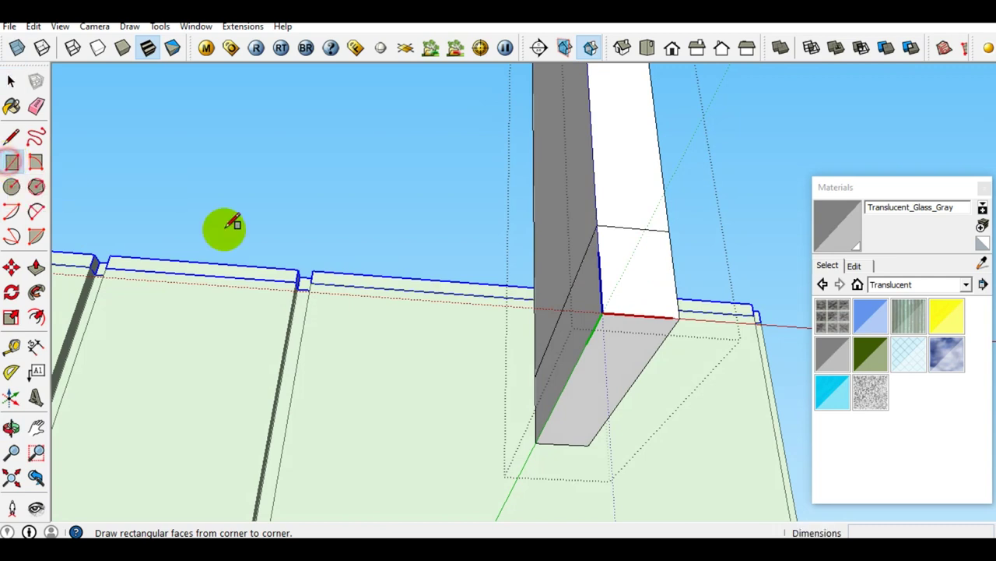
click(537, 440)
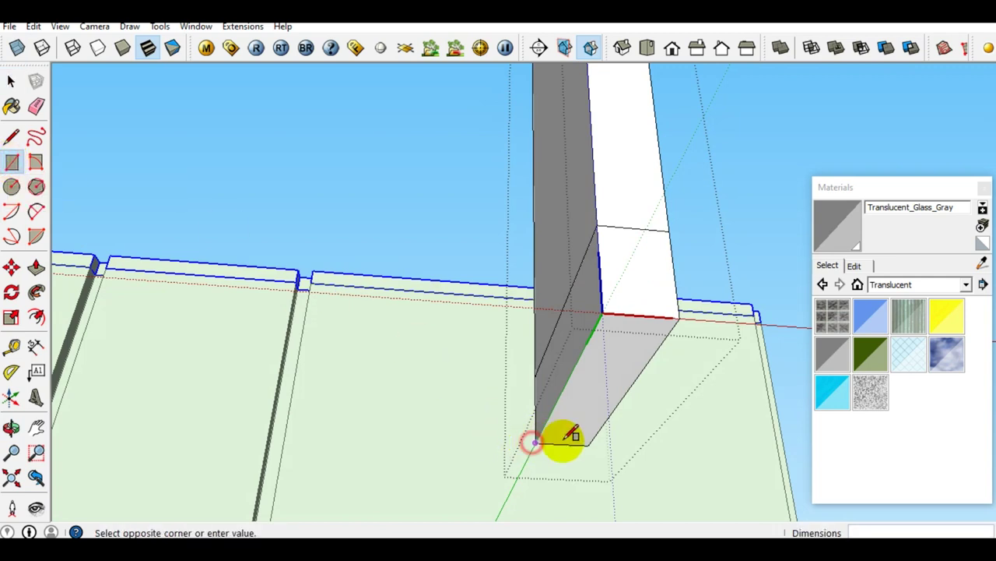
click(682, 314)
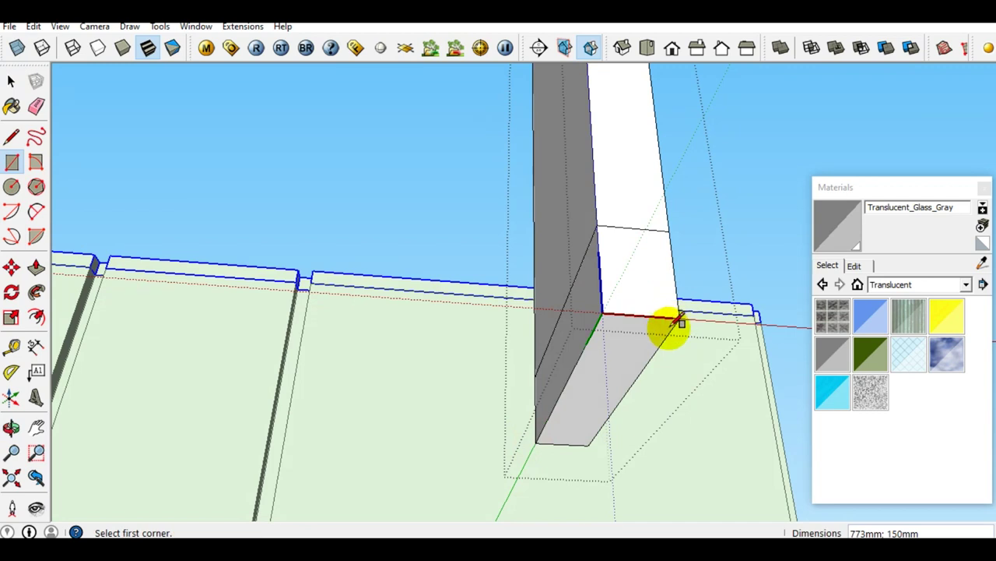
key(p)
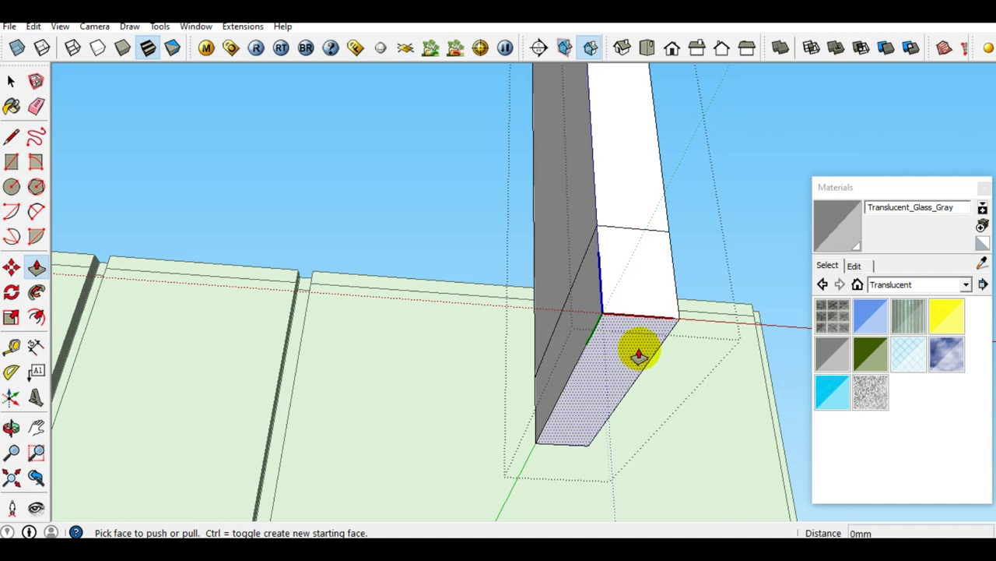
click(639, 355)
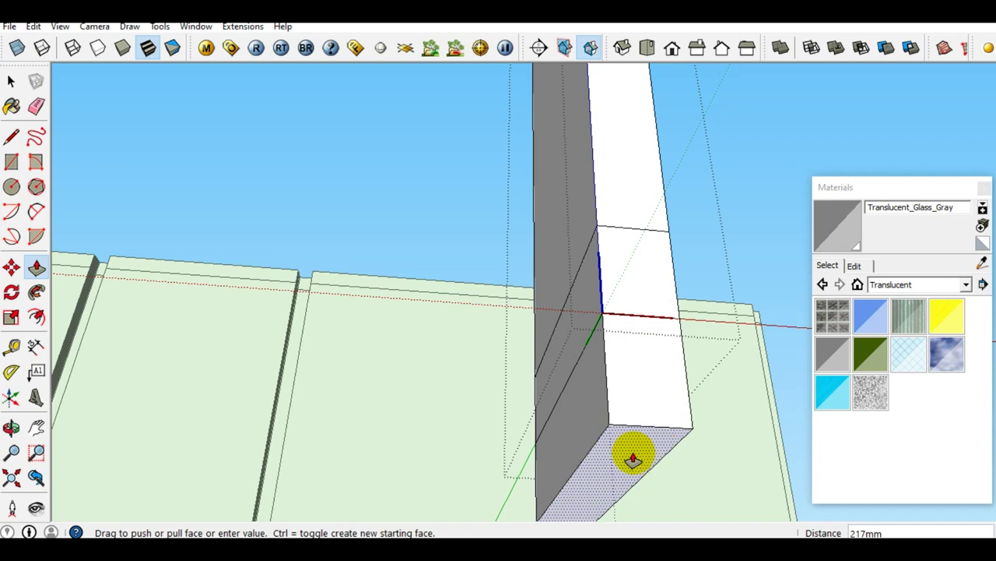
text(60)
key(Return)
Step: Push one side face of the footing 50 mm outward
mouse_move(659, 413)
middle_down()
mouse_move(605, 456)
mouse_move(623, 356)
mouse_move(576, 300)
mouse_move(545, 306)
mouse_move(552, 429)
mouse_move(578, 400)
mouse_move(492, 357)
mouse_move(563, 350)
middle_up()
click(563, 350)
key(p)
click(562, 350)
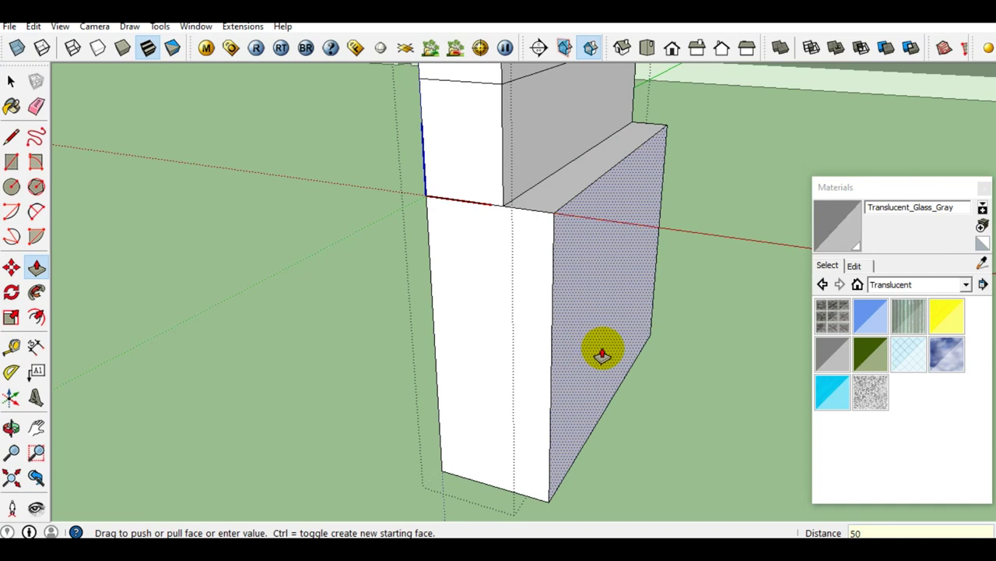
key(Return)
key(space)
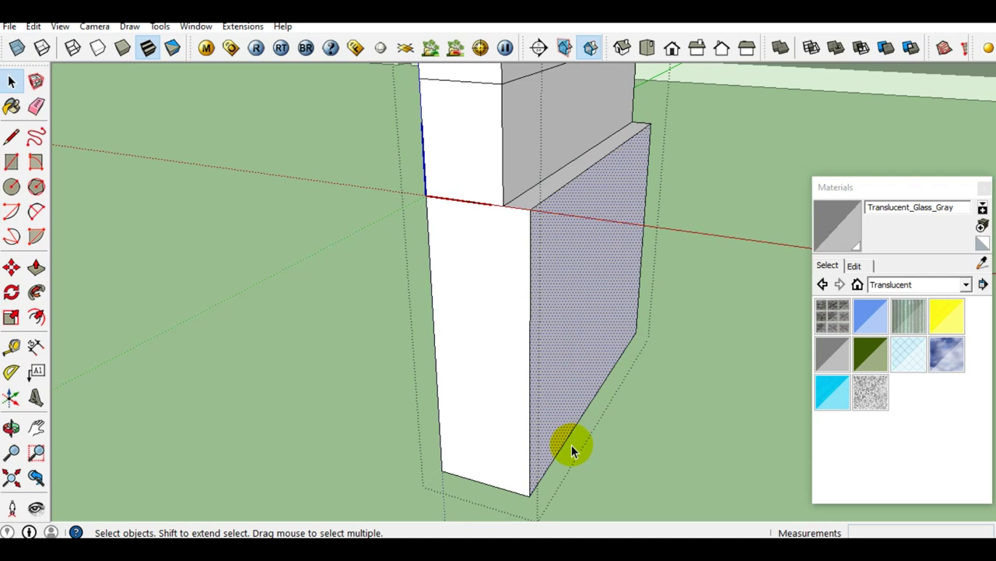
Step: Move the footing's bottom side edge 160 mm outward along the red axis
mouse_move(617, 400)
middle_down()
mouse_move(540, 382)
mouse_move(540, 355)
middle_up()
click(595, 399)
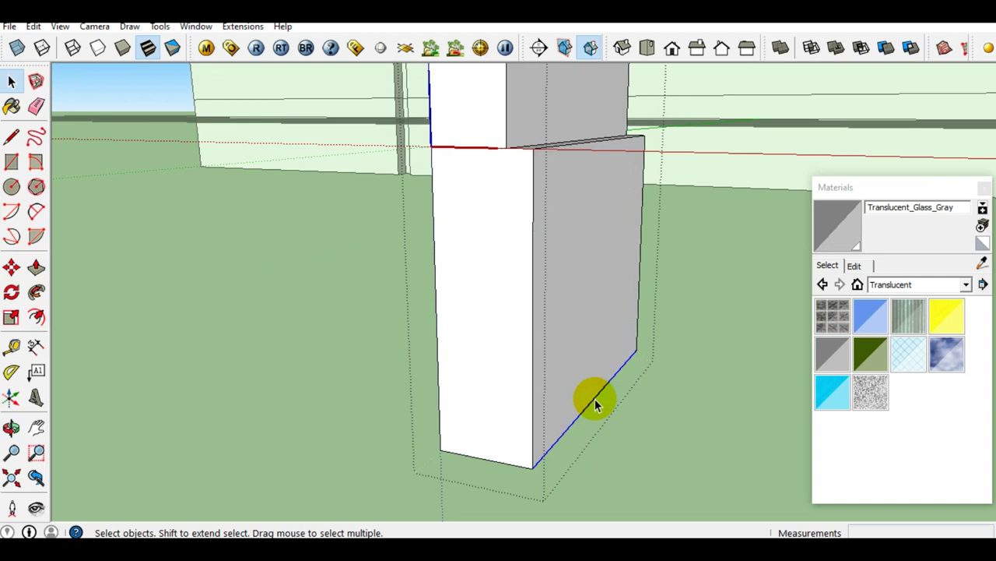
key(m)
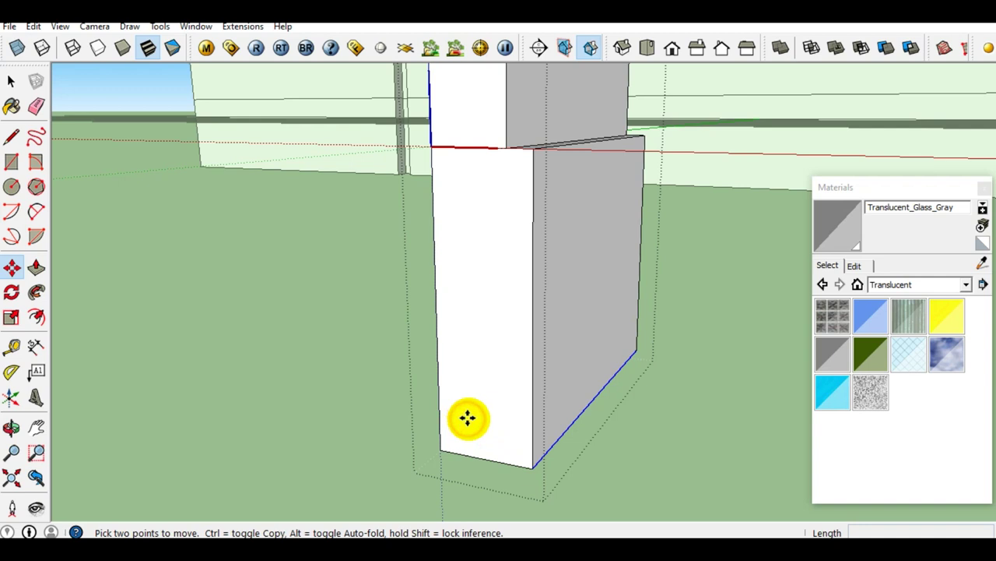
click(467, 418)
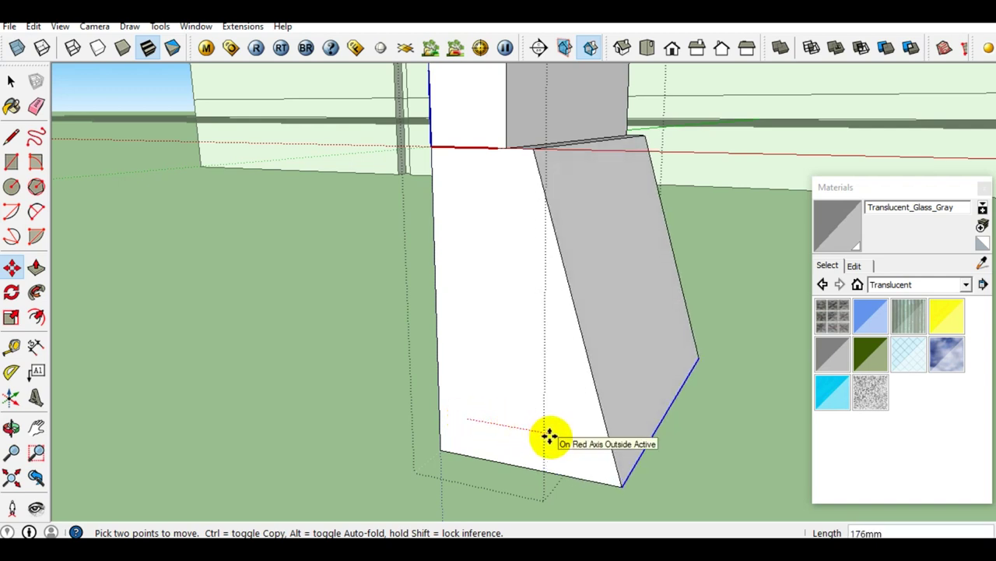
text(160)
key(Return)
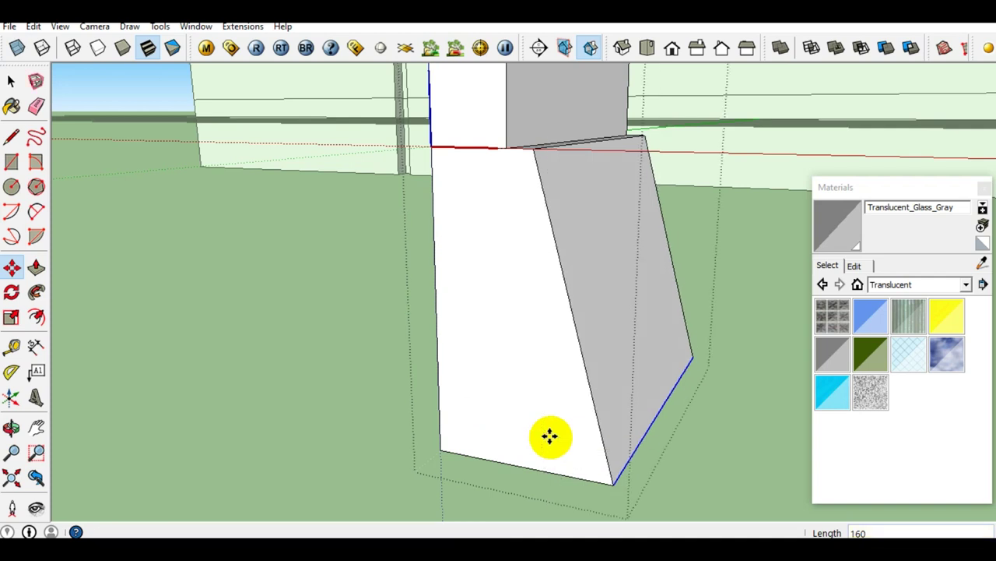
key(space)
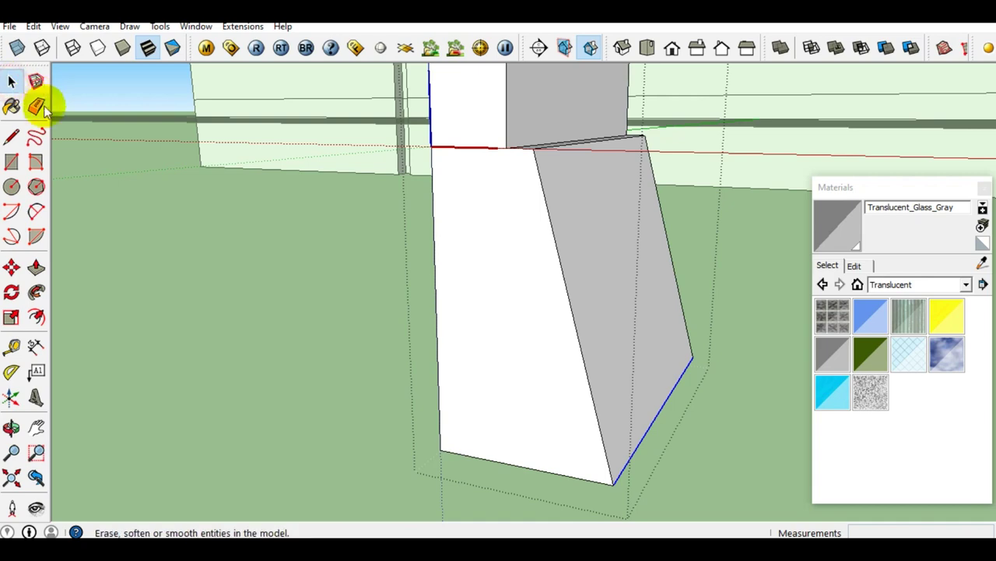
Step: Group the sloped footing half
triple_click(565, 404)
right_click(565, 404)
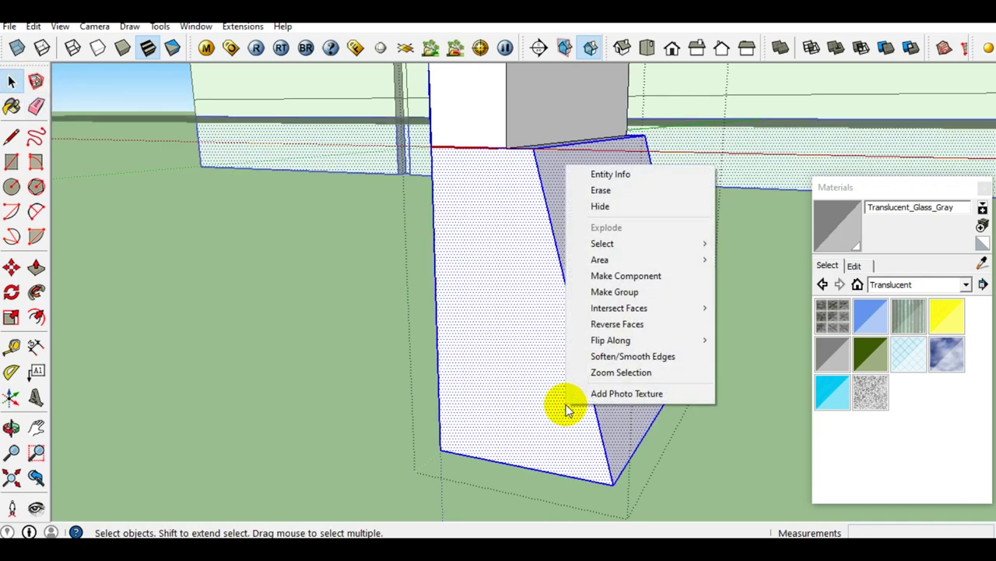
click(604, 292)
mouse_move(646, 307)
middle_down()
mouse_move(547, 369)
mouse_move(562, 388)
middle_up()
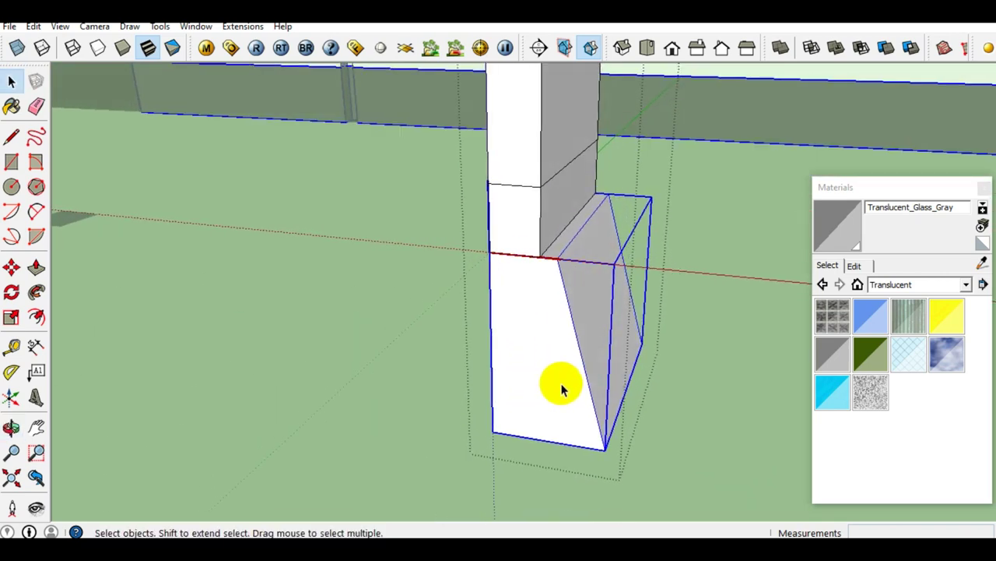
Step: Copy the footing half and flip the copy along the red axis
click(14, 267)
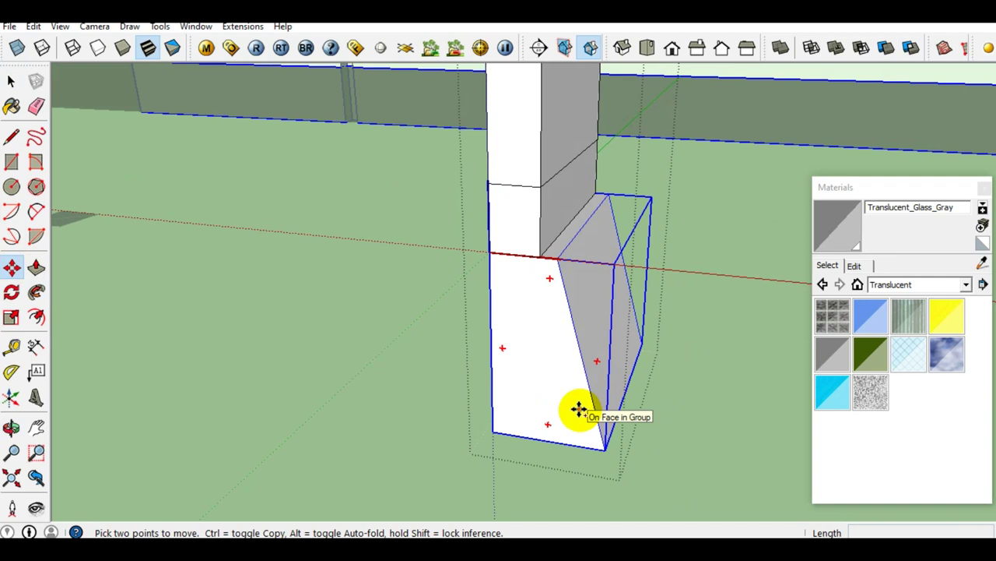
ctrl+click(579, 409)
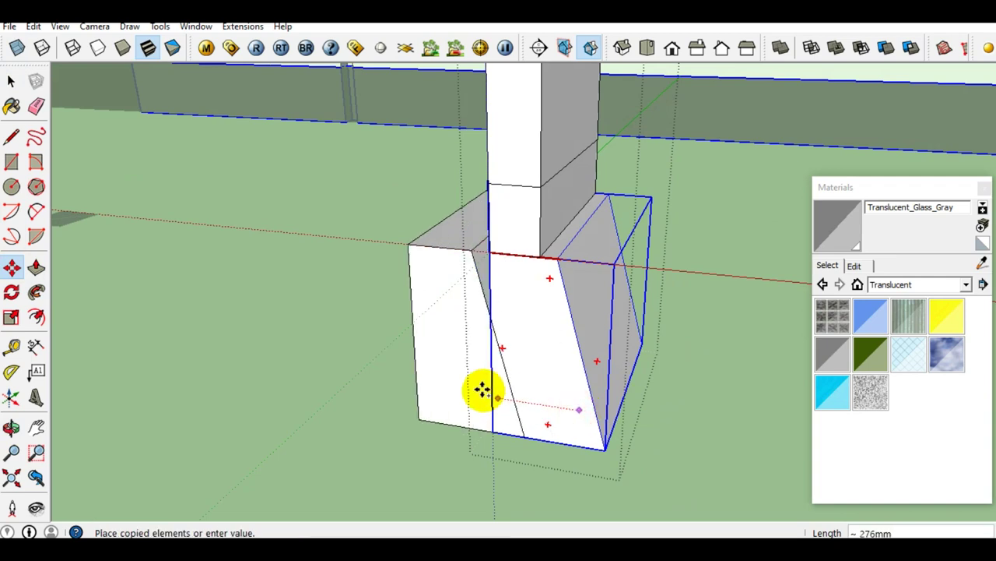
click(421, 381)
key(space)
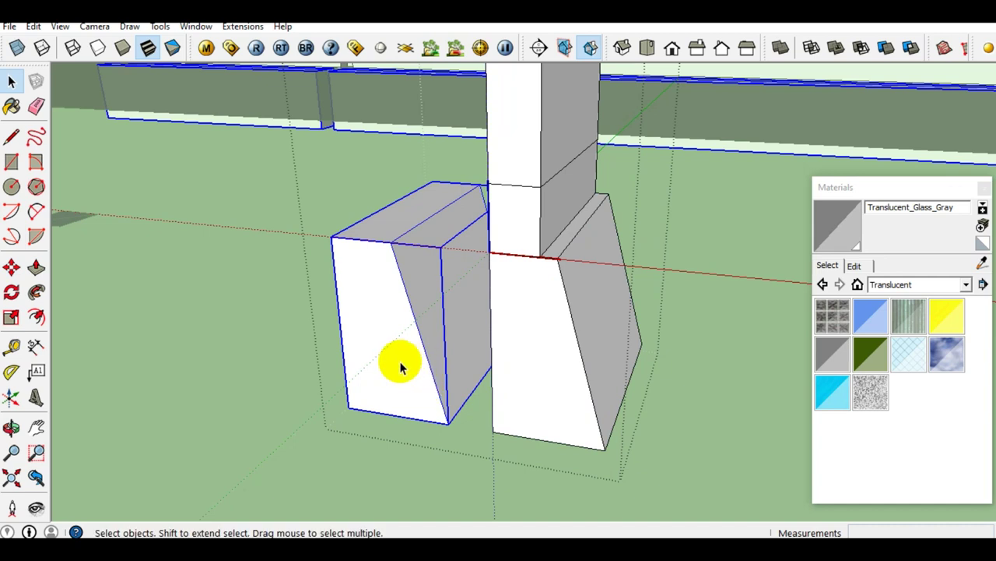
right_click(401, 360)
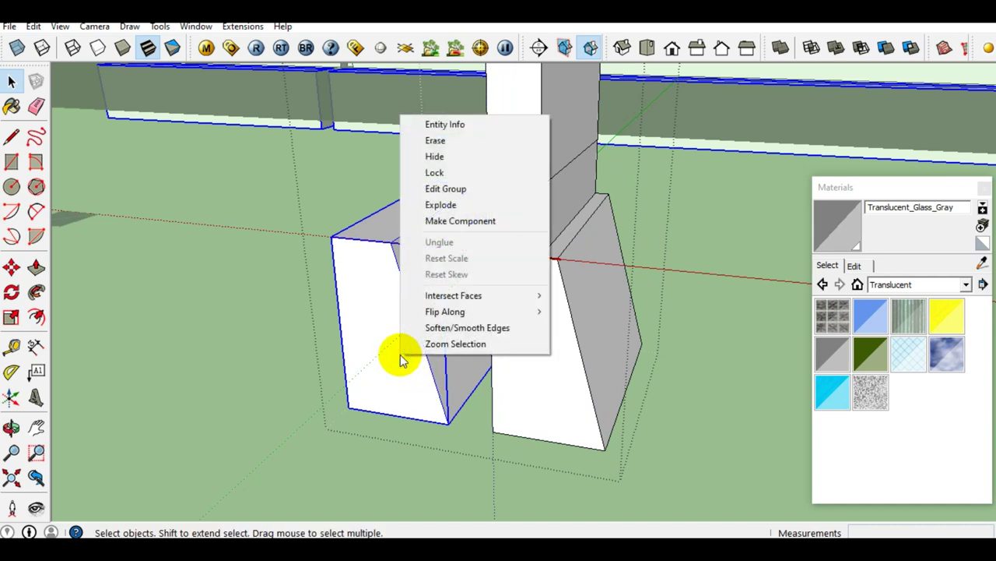
mouse_move(467, 312)
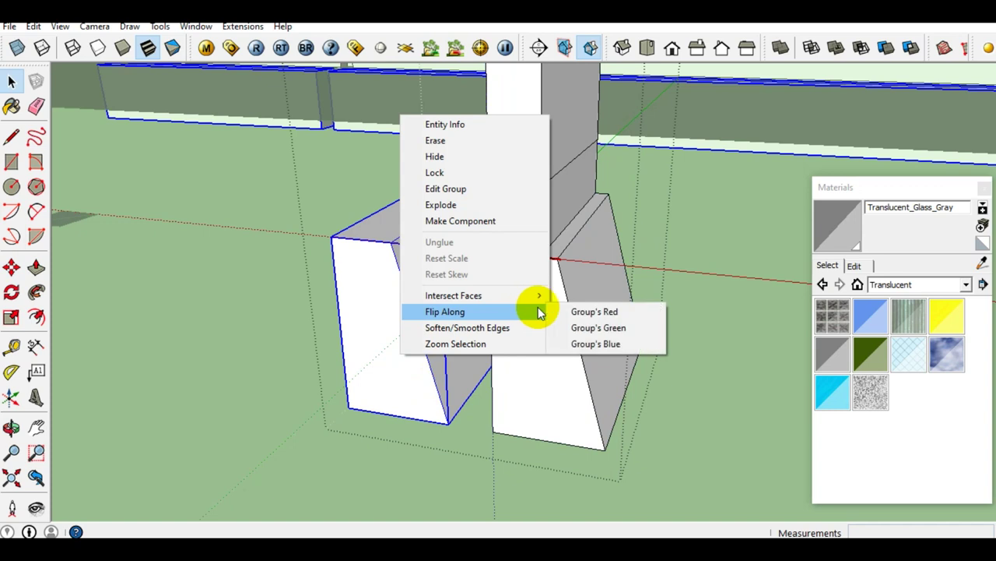
click(577, 314)
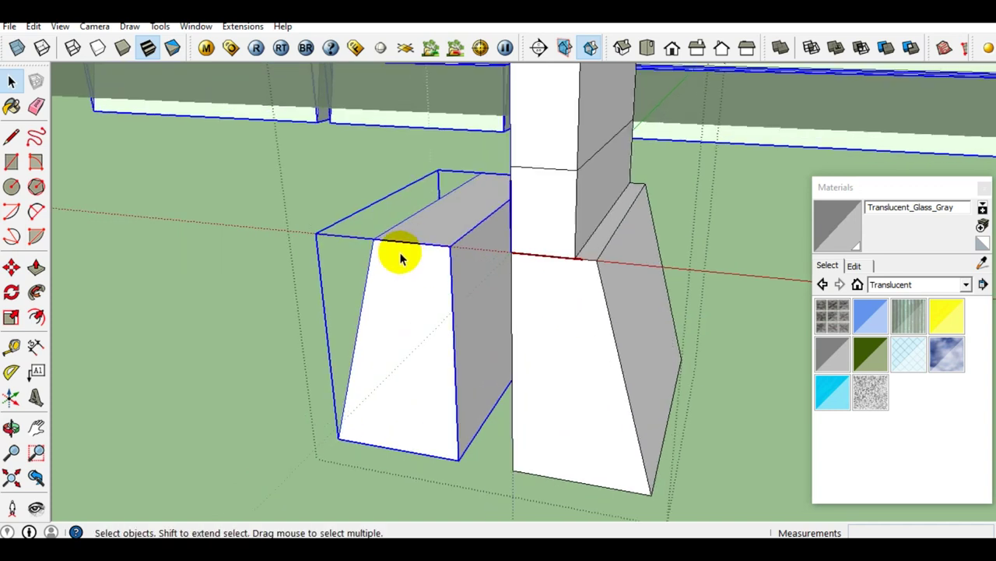
Step: Move the mirrored copy so it sits flush against the original half
key(m)
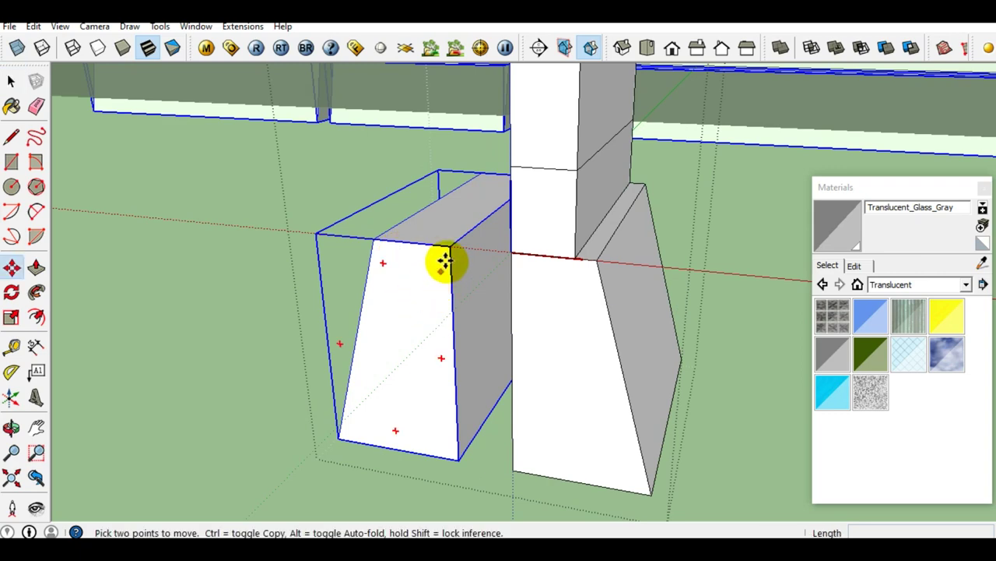
scroll(450, 241, up, 1)
click(452, 240)
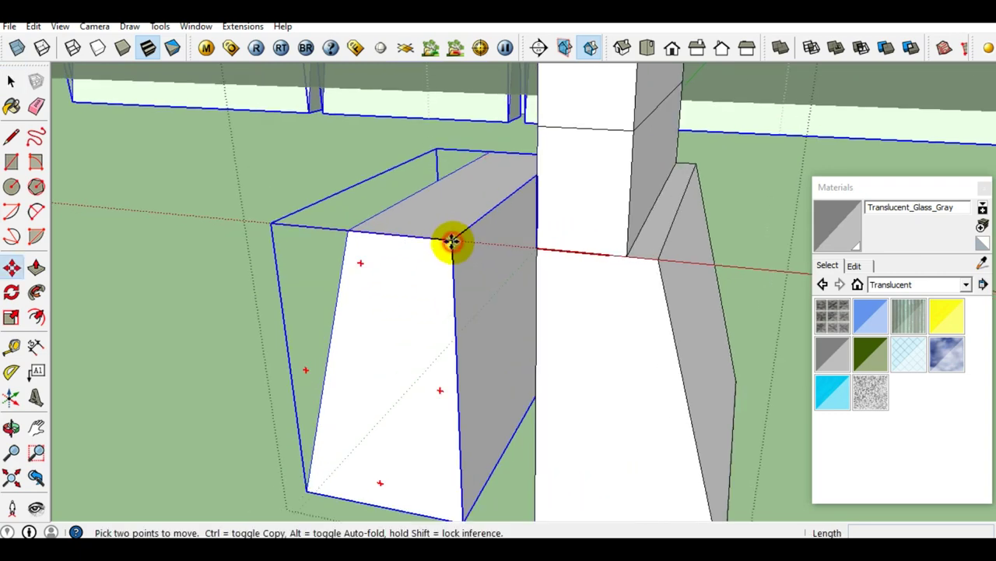
click(625, 257)
scroll(607, 272, down, 2)
key(space)
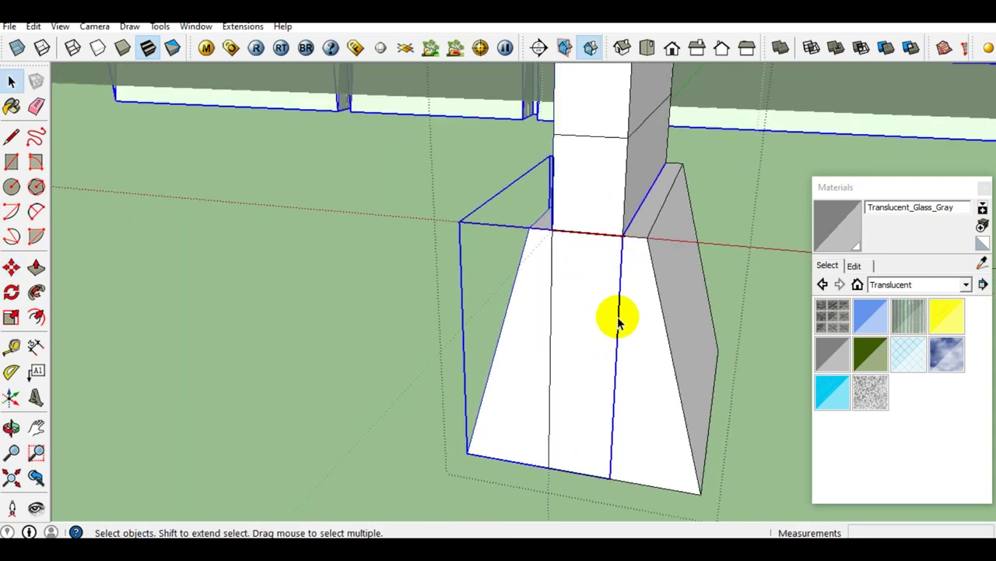
Step: Select both footing halves and merge them with Outer Shell
scroll(600, 288, up, 1)
drag(733, 467, 426, 323)
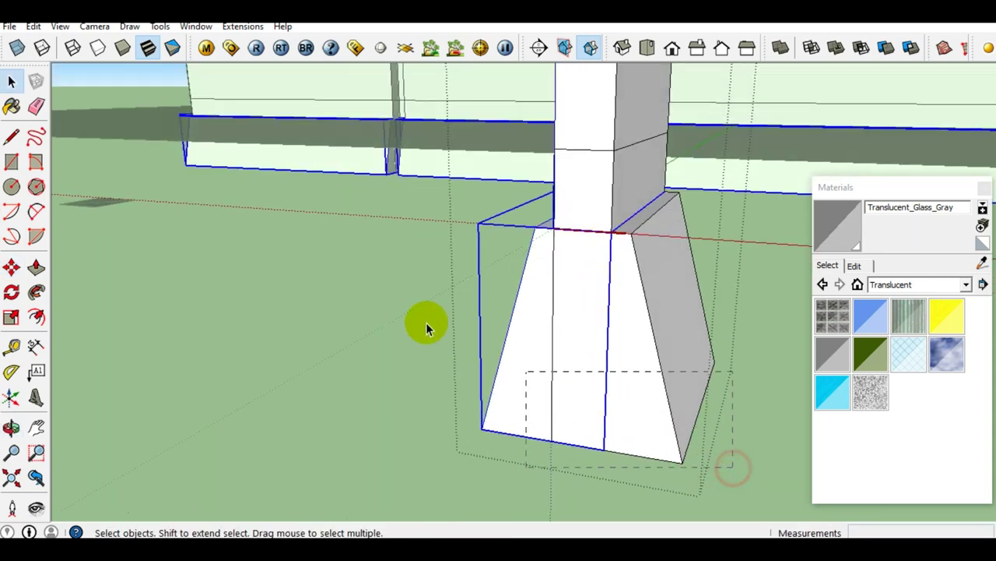
right_click(589, 309)
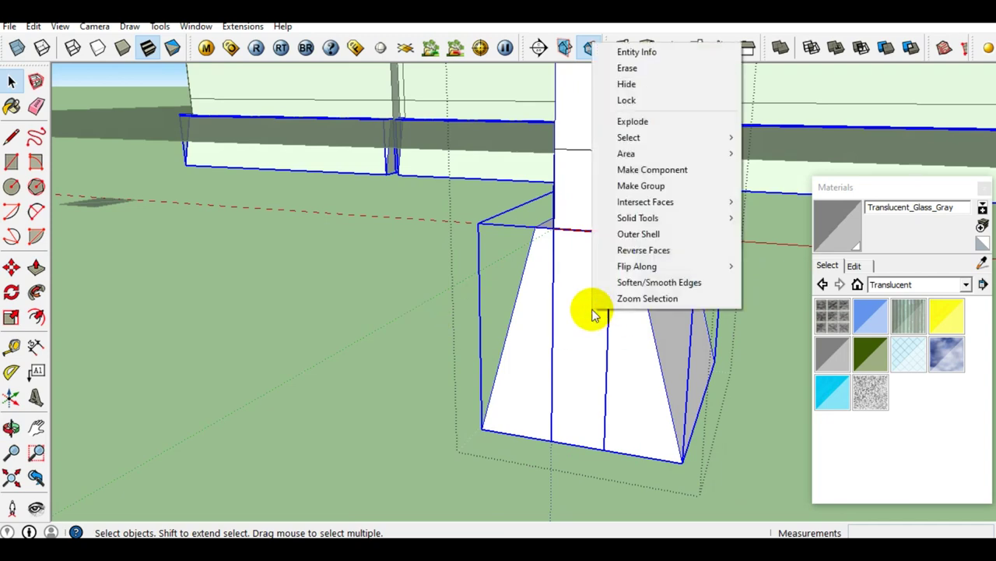
click(663, 233)
mouse_move(662, 245)
middle_down()
mouse_move(483, 169)
mouse_move(748, 251)
mouse_move(771, 185)
mouse_move(485, 160)
mouse_move(443, 224)
mouse_move(498, 249)
mouse_move(596, 233)
mouse_move(647, 350)
mouse_move(635, 253)
mouse_move(662, 178)
mouse_move(652, 167)
mouse_move(454, 182)
mouse_move(598, 193)
mouse_move(645, 227)
mouse_move(596, 160)
middle_up()
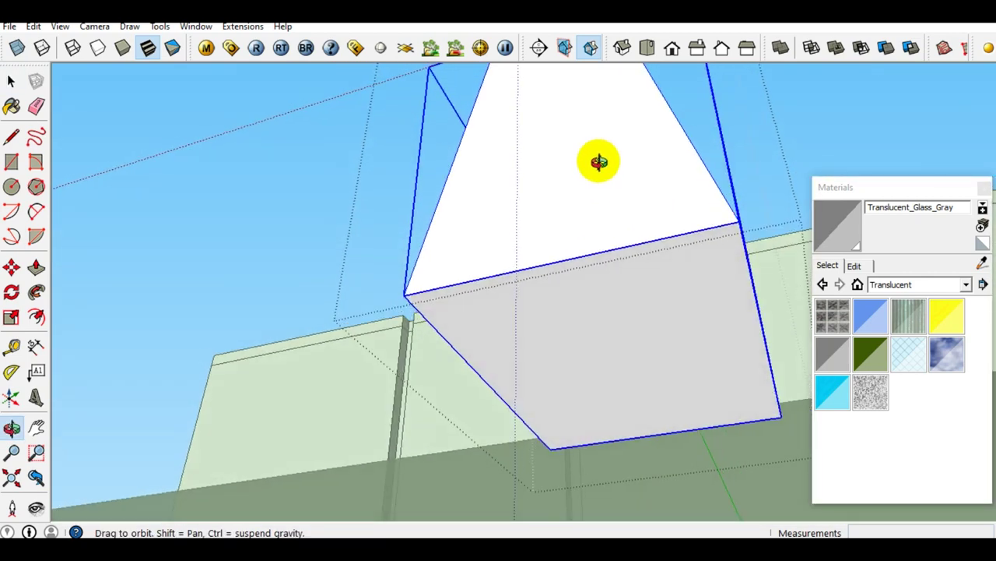
Step: Draw a rectangle on the footing underside and pull it down into a slab
click(13, 162)
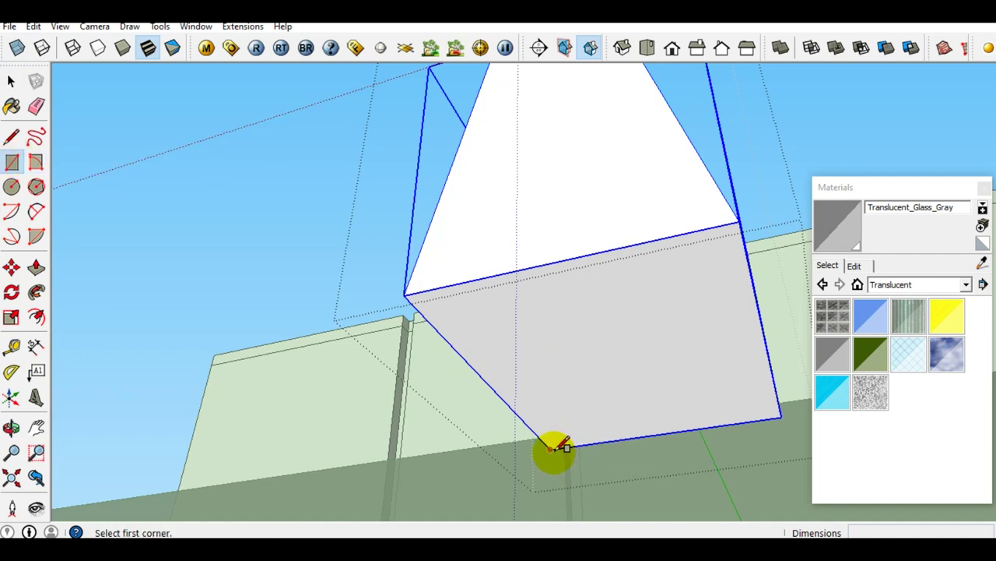
click(552, 449)
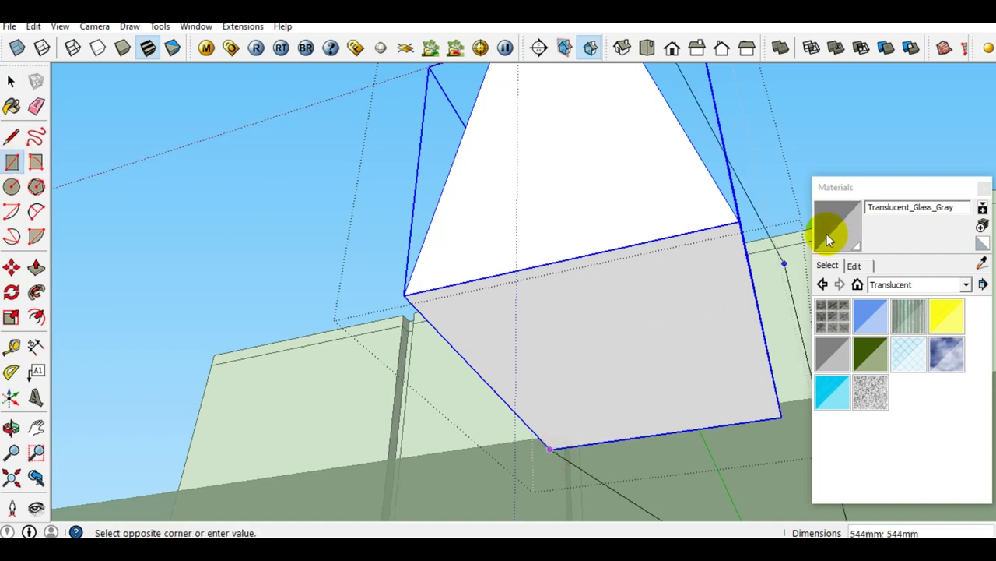
click(736, 227)
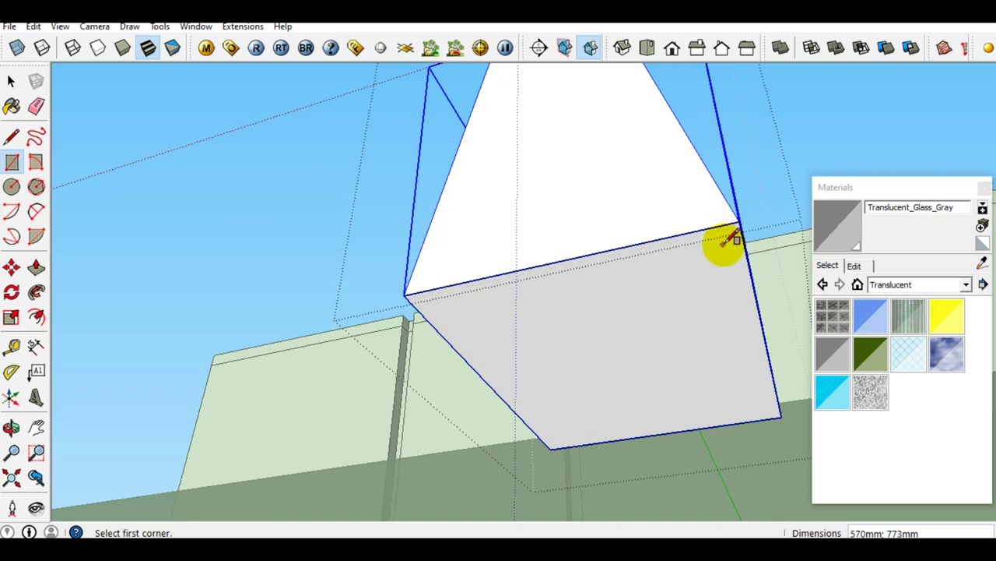
key(p)
drag(712, 279, 704, 366)
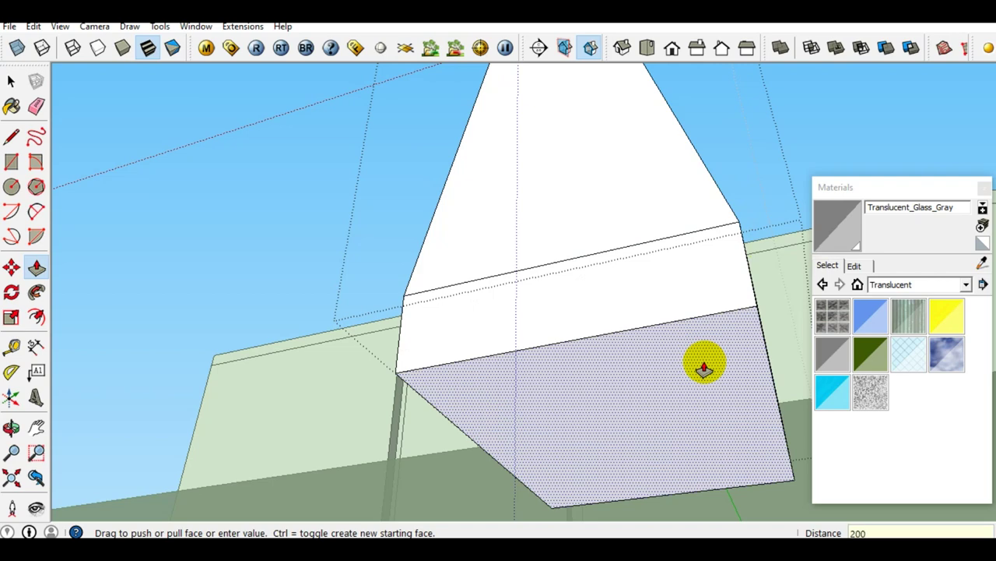
drag(705, 366, 701, 358)
key(space)
mouse_move(701, 362)
middle_down()
mouse_move(589, 400)
mouse_move(633, 401)
middle_up()
scroll(690, 396, down, 3)
scroll(690, 395, up, 4)
Step: Push the slab's side faces outward, starting with a 20 mm extension
key(p)
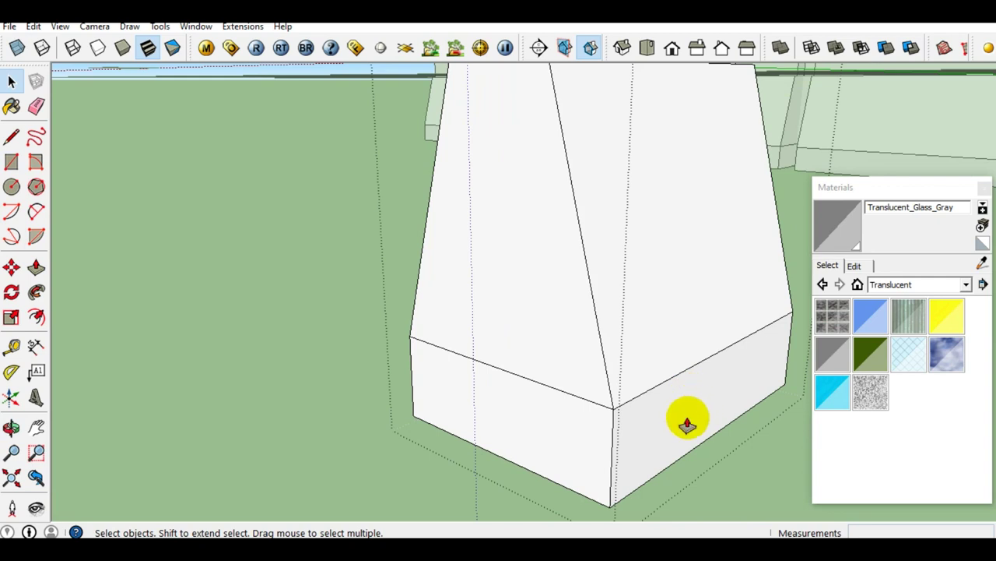
drag(679, 440, 698, 448)
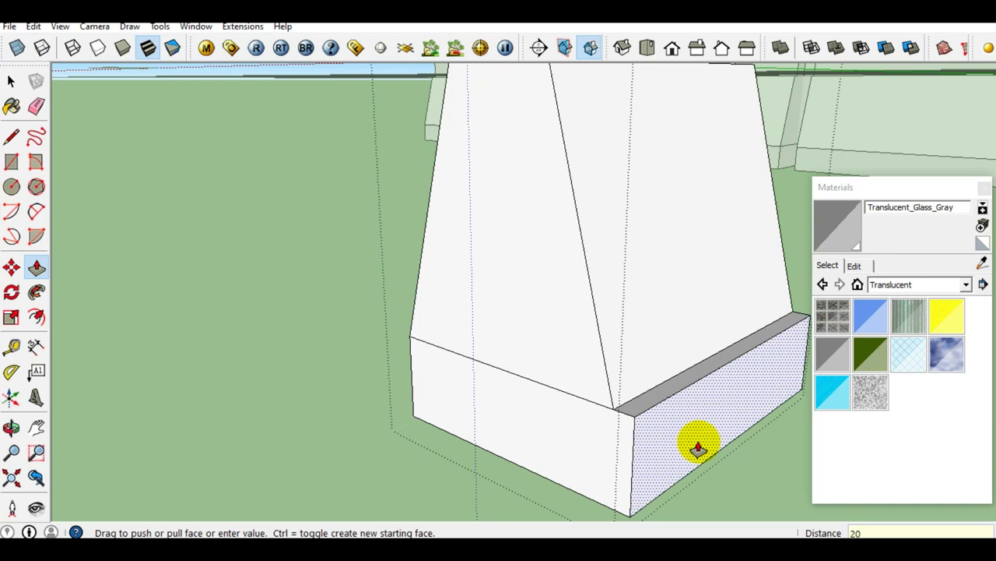
key(Return)
mouse_move(699, 447)
mouse_down()
mouse_move(696, 423)
mouse_move(716, 434)
mouse_up()
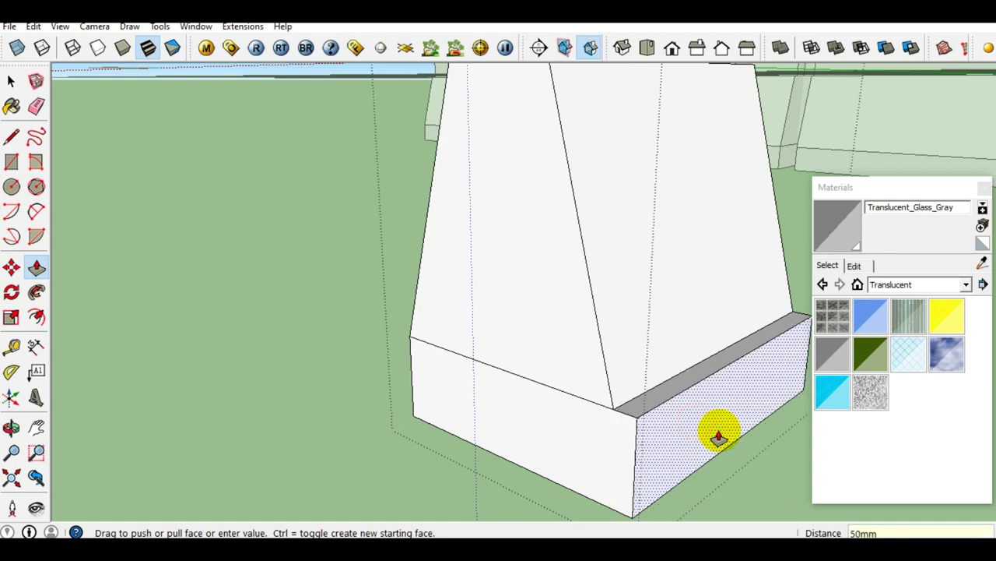
key(space)
middle_drag(532, 403, 654, 357)
click(632, 353)
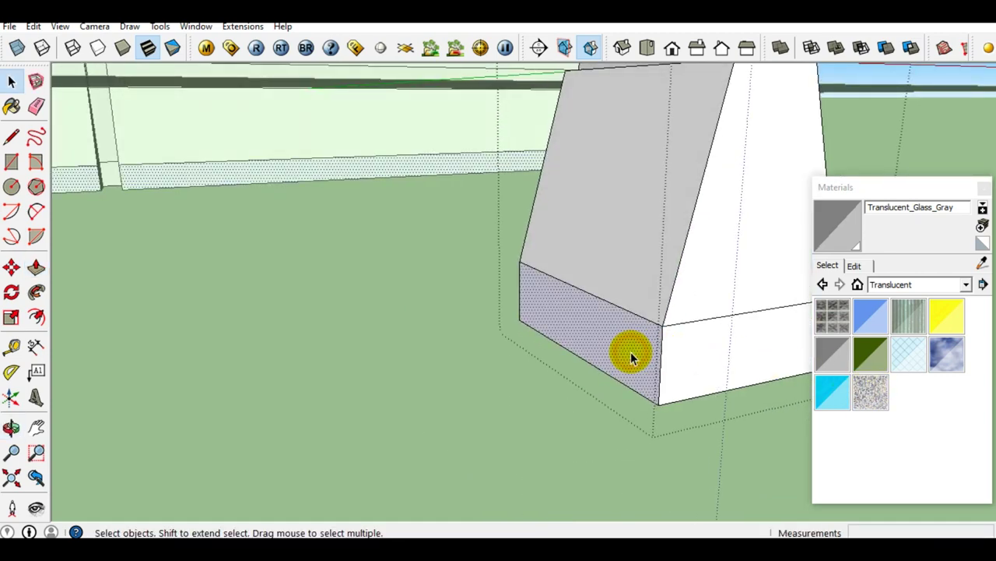
key(p)
drag(631, 358, 629, 351)
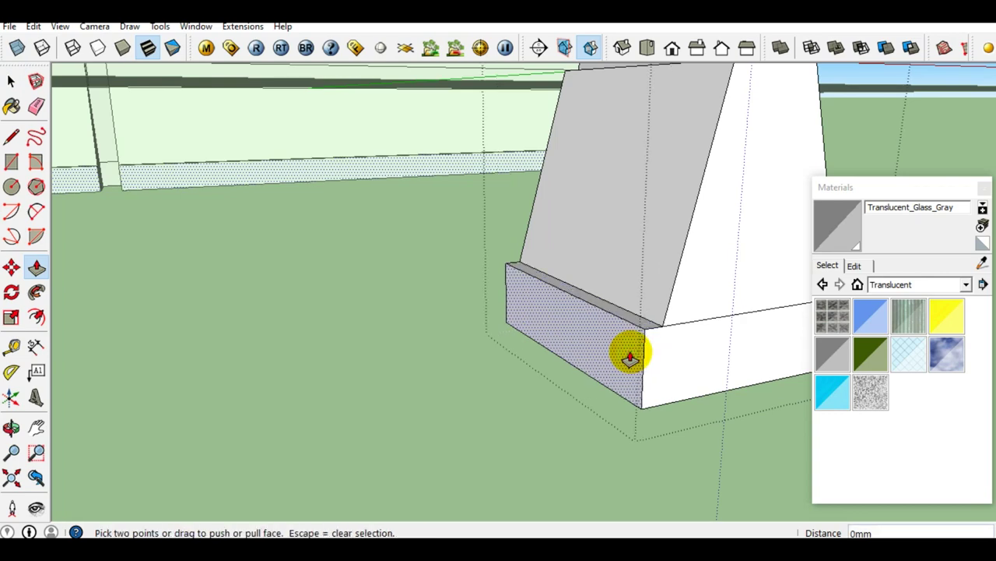
Step: Select all the base slab geometry and make it a group
mouse_move(729, 363)
middle_down()
mouse_move(375, 365)
mouse_move(573, 428)
middle_up()
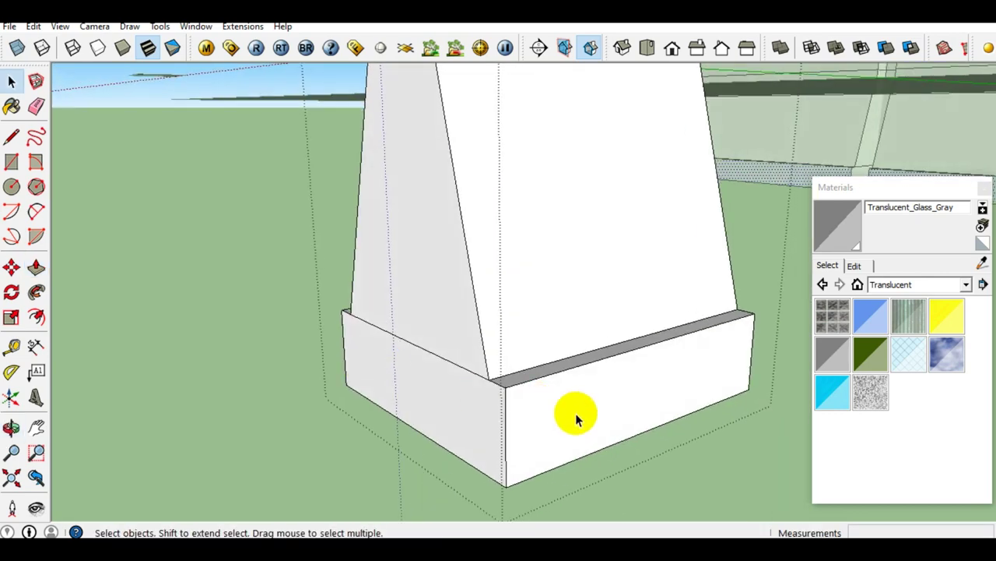
triple_click(576, 420)
right_click(576, 420)
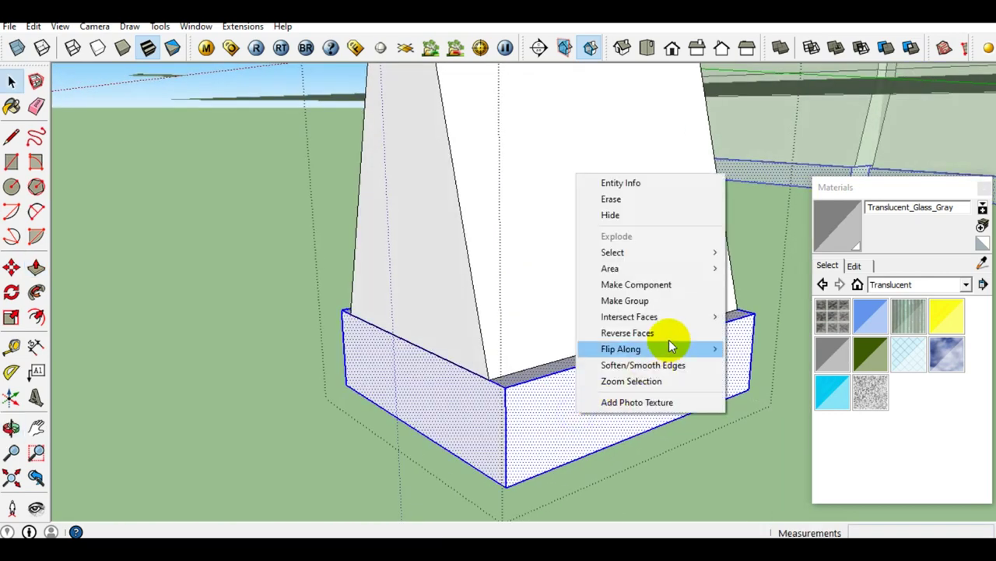
click(627, 300)
scroll(593, 356, down, 2)
scroll(595, 356, down, 3)
scroll(599, 358, down, 2)
mouse_move(567, 338)
middle_down()
mouse_move(618, 345)
mouse_move(693, 380)
mouse_move(568, 362)
mouse_move(673, 349)
mouse_move(592, 356)
mouse_move(596, 362)
middle_up()
scroll(690, 378, down, 2)
scroll(591, 350, up, 2)
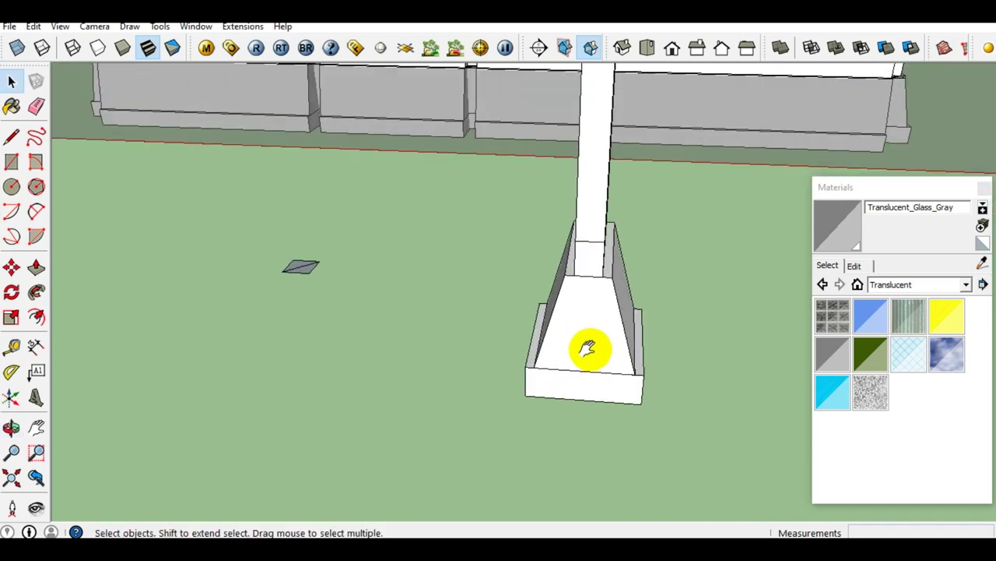
scroll(581, 352, up, 1)
scroll(580, 347, up, 1)
middle_drag(585, 305, 483, 234)
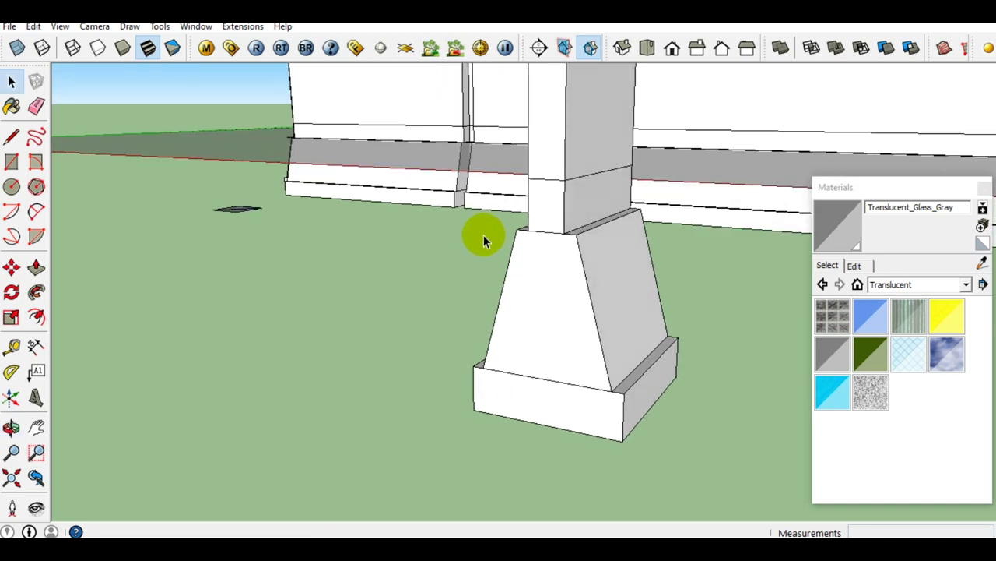
Step: Draw a vertical line from the footing's top midpoint down to the slab bottom, then trace edges outlining the right half
click(12, 138)
scroll(547, 228, up, 1)
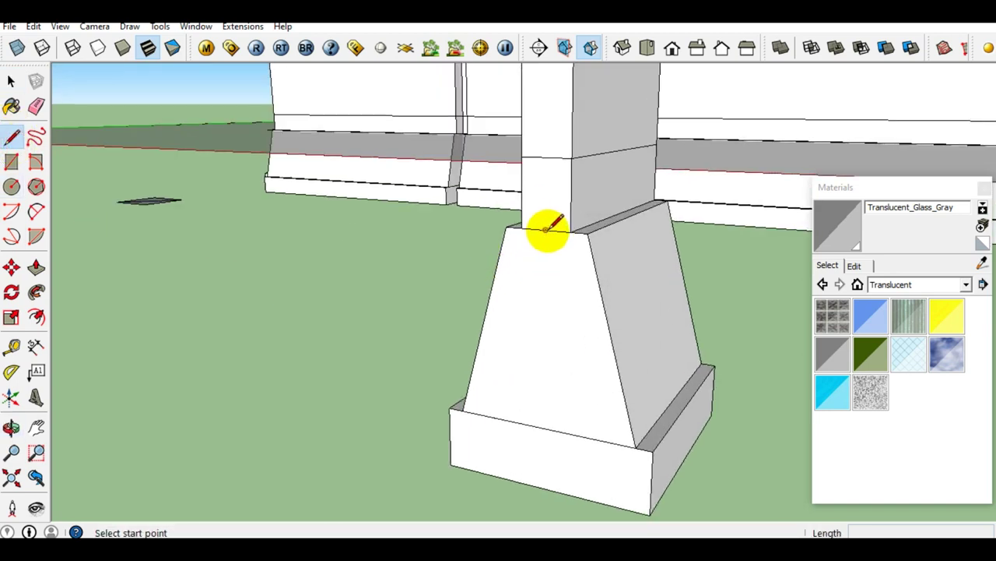
click(547, 228)
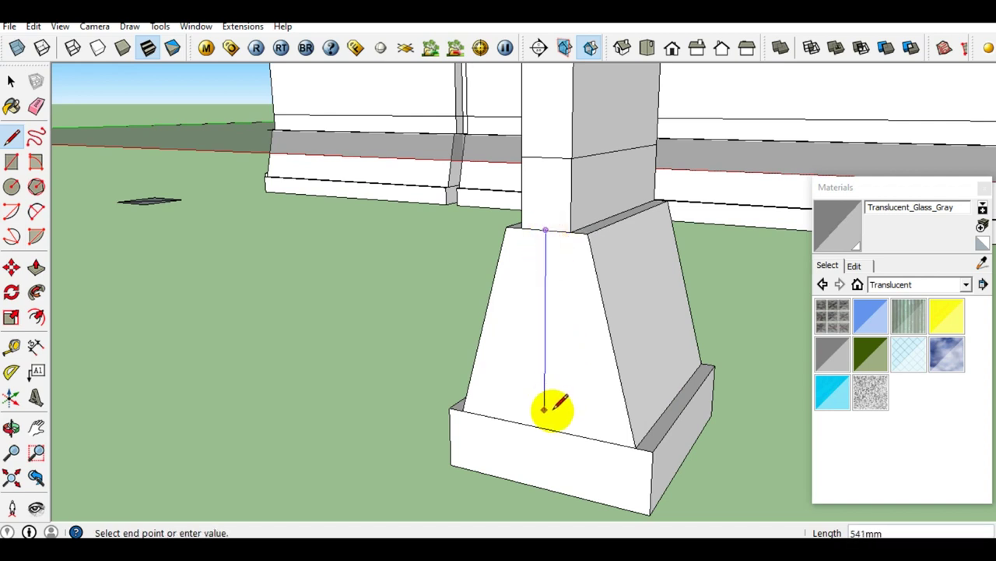
middle_drag(550, 405, 540, 334)
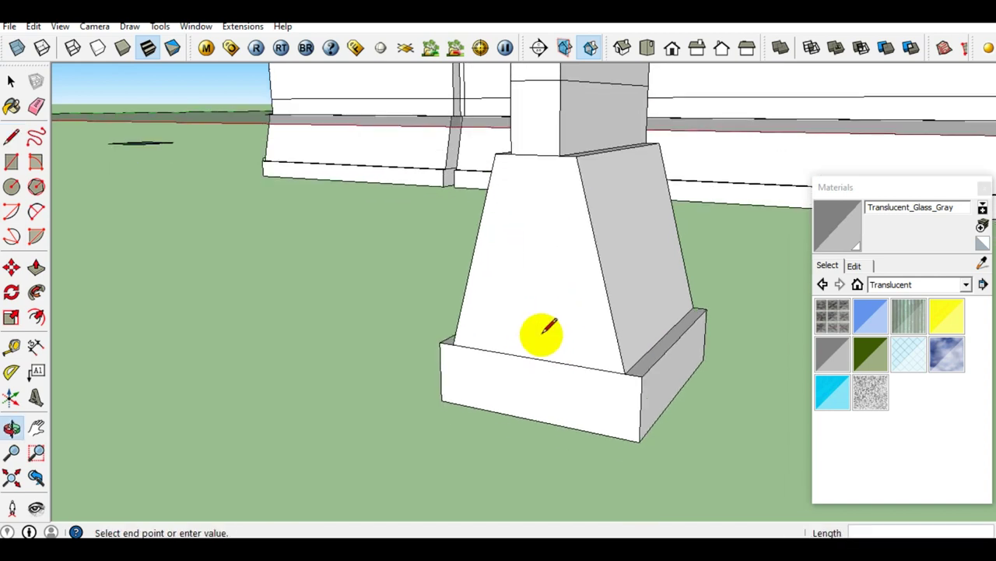
click(534, 420)
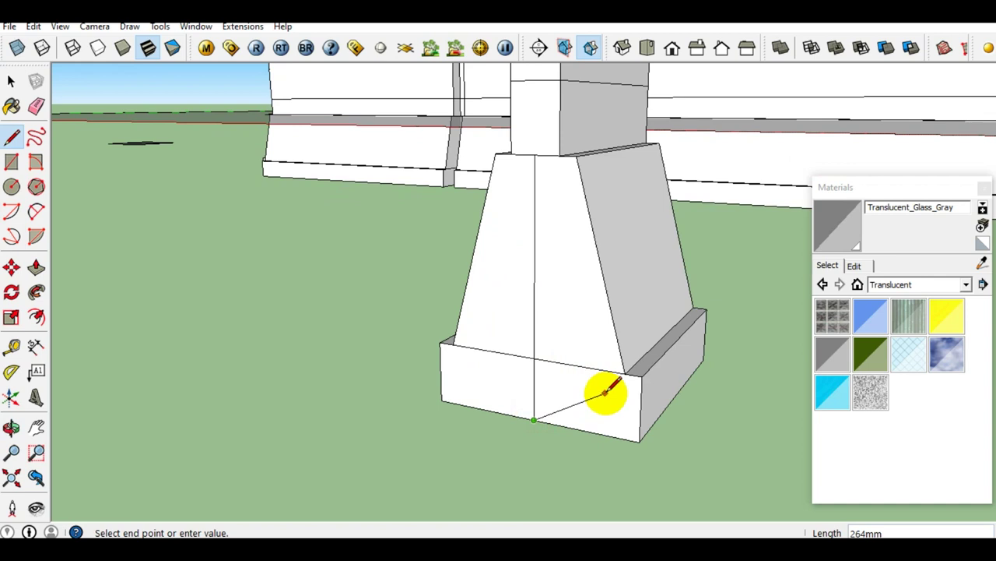
click(638, 438)
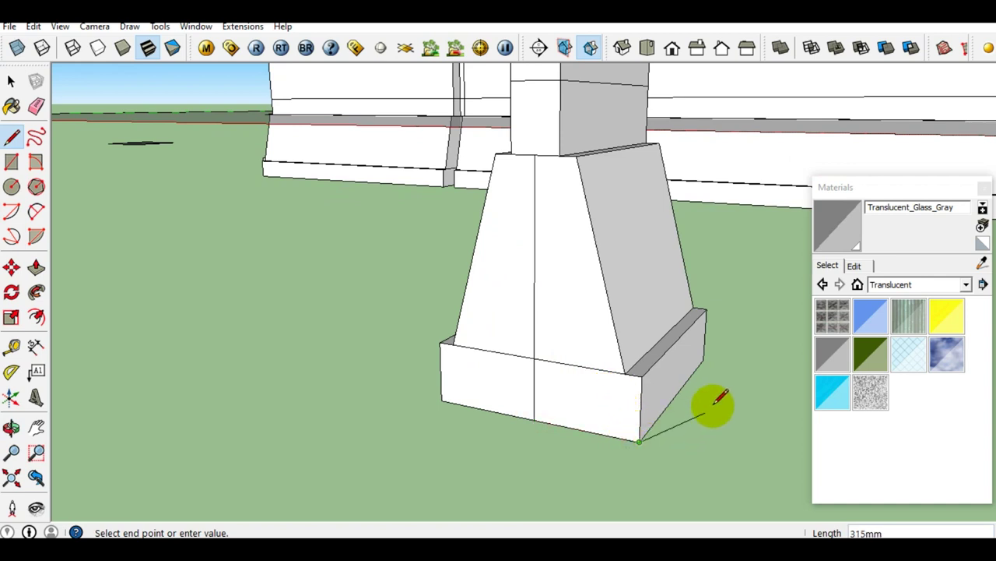
click(640, 375)
click(624, 374)
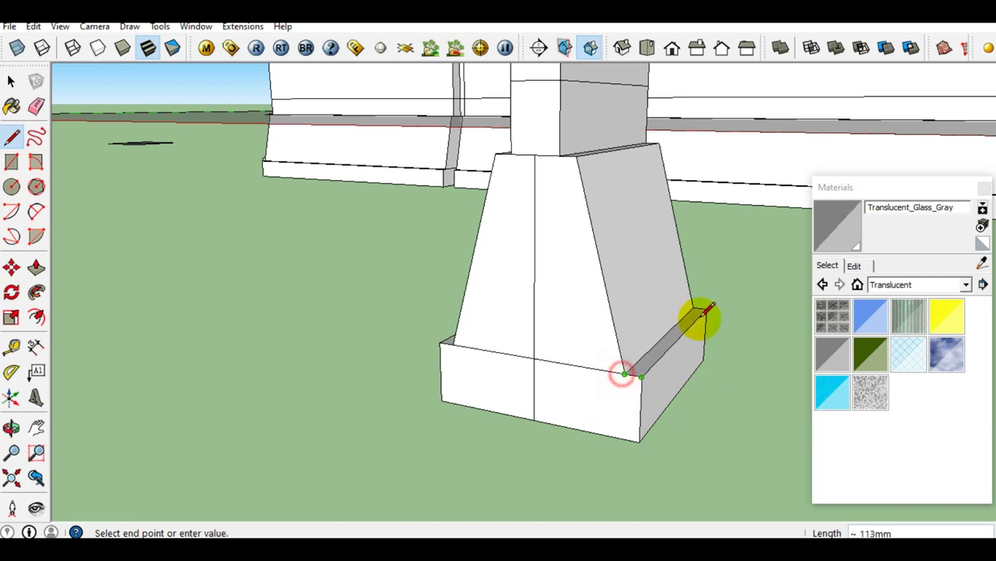
click(576, 160)
middle_drag(545, 216, 549, 263)
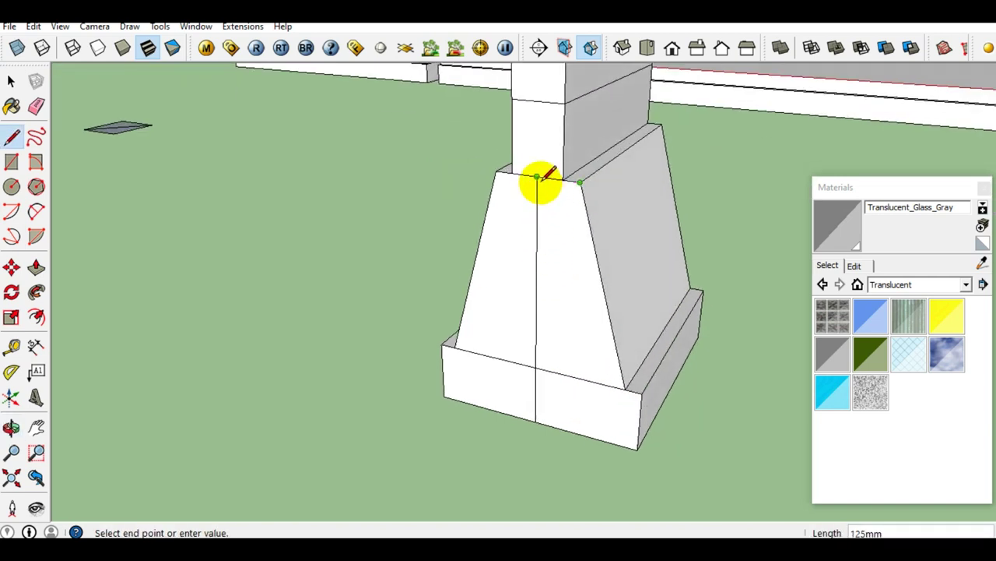
key(space)
Step: Select the right half face with its edges and copy it
click(571, 285)
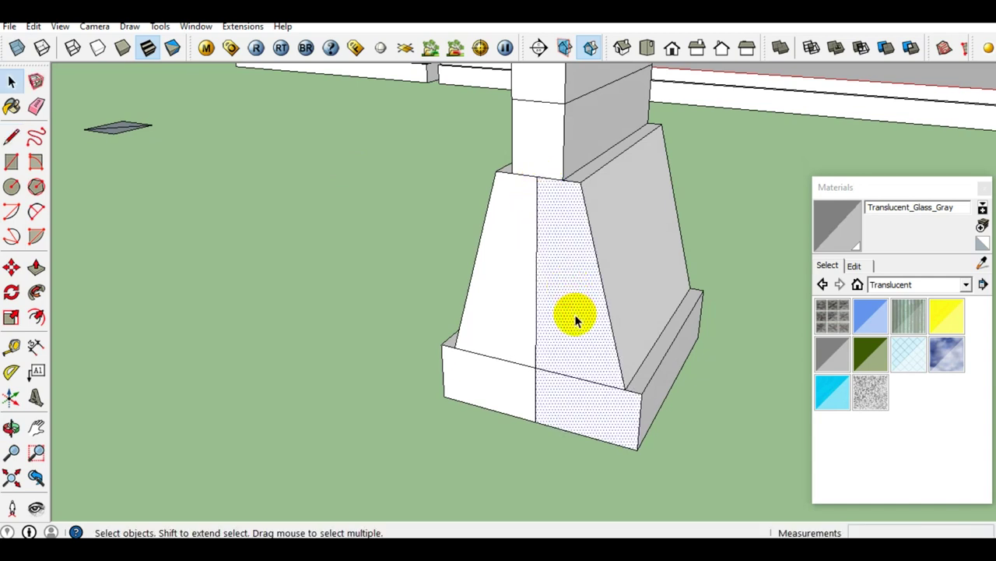
double_click(576, 318)
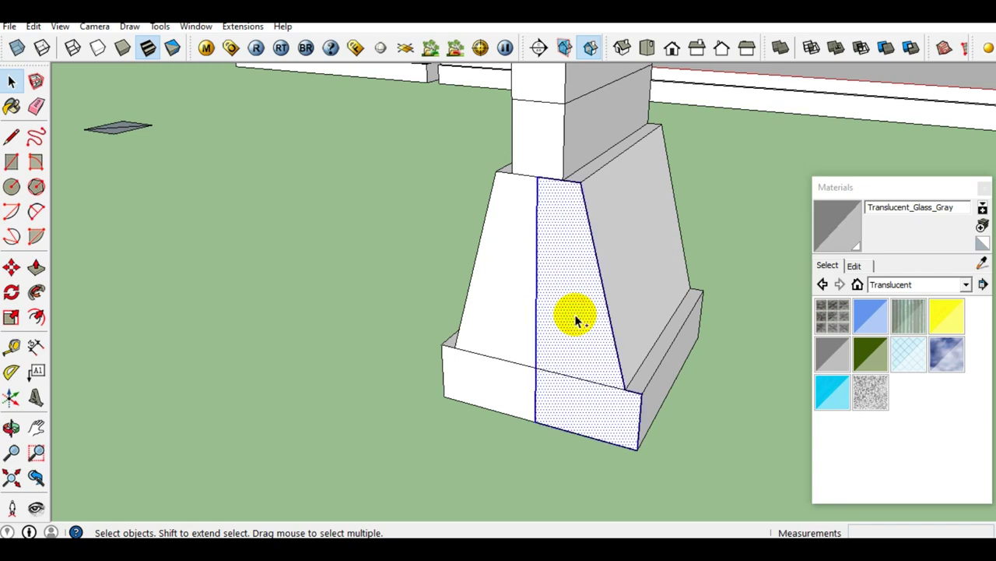
key(ctrl+z)
Step: Open the small square's group for editing, viewed from above near the footing base
scroll(575, 319, down, 2)
scroll(575, 319, down, 3)
mouse_move(575, 319)
middle_down()
mouse_move(683, 449)
mouse_move(752, 505)
middle_up()
scroll(545, 425, up, 3)
scroll(480, 374, up, 3)
scroll(459, 360, down, 2)
scroll(459, 360, up, 1)
middle_drag(438, 350, 483, 447)
scroll(439, 347, up, 2)
double_click(455, 360)
middle_drag(455, 358, 473, 343)
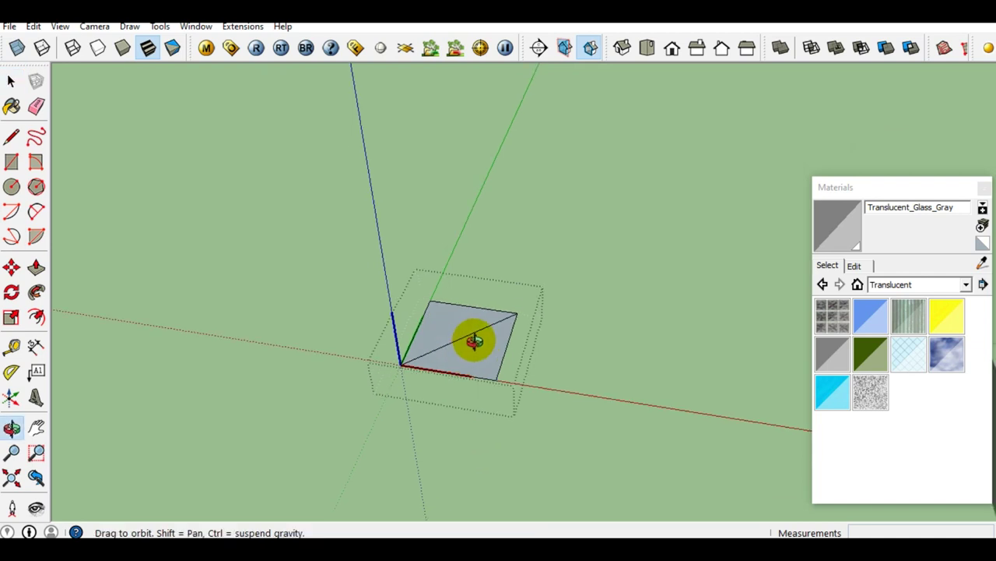
key(e)
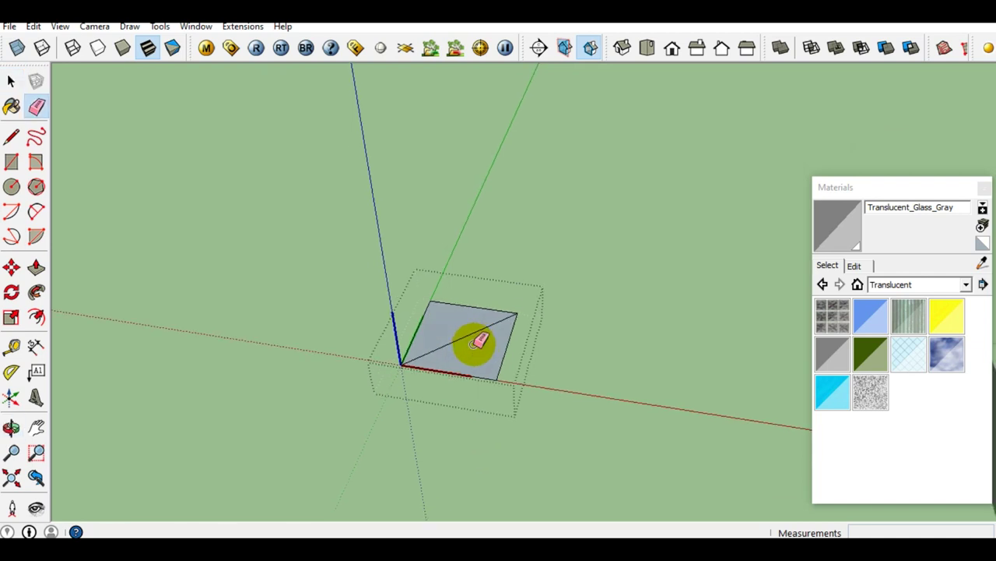
key(space)
mouse_move(471, 357)
middle_down()
mouse_move(494, 372)
mouse_move(486, 303)
middle_up()
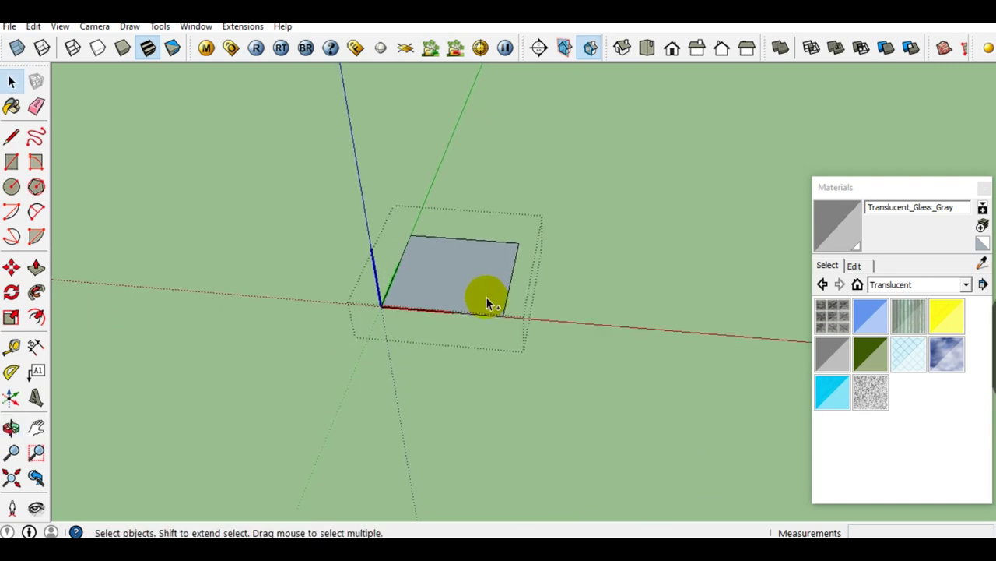
middle_drag(484, 315, 482, 289)
Step: Paste the footing half-profile and move its top corner onto the square edge's midpoint
key(ctrl+v)
click(568, 397)
mouse_move(565, 396)
middle_down()
mouse_move(594, 327)
mouse_move(561, 218)
middle_up()
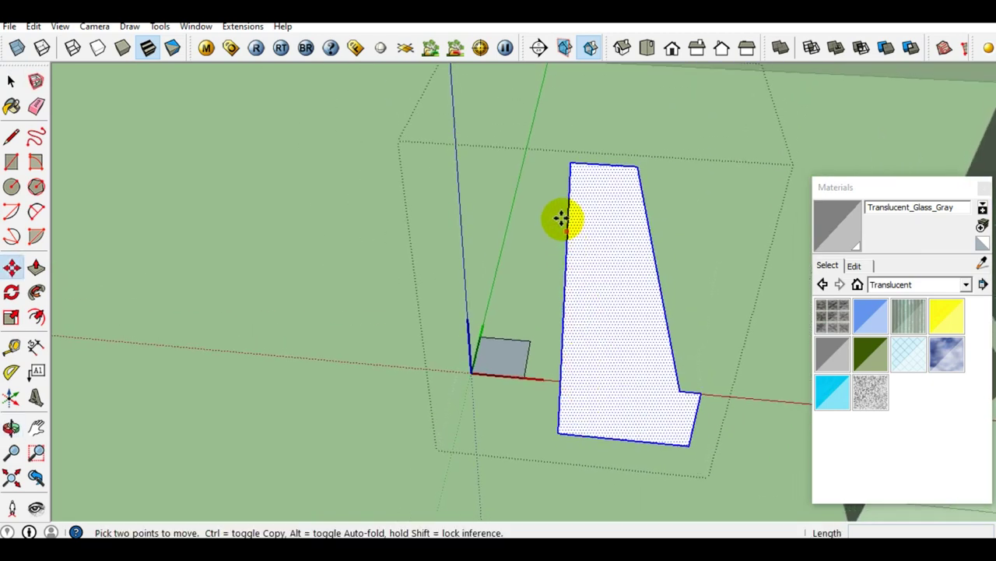
click(575, 165)
scroll(507, 378, up, 2)
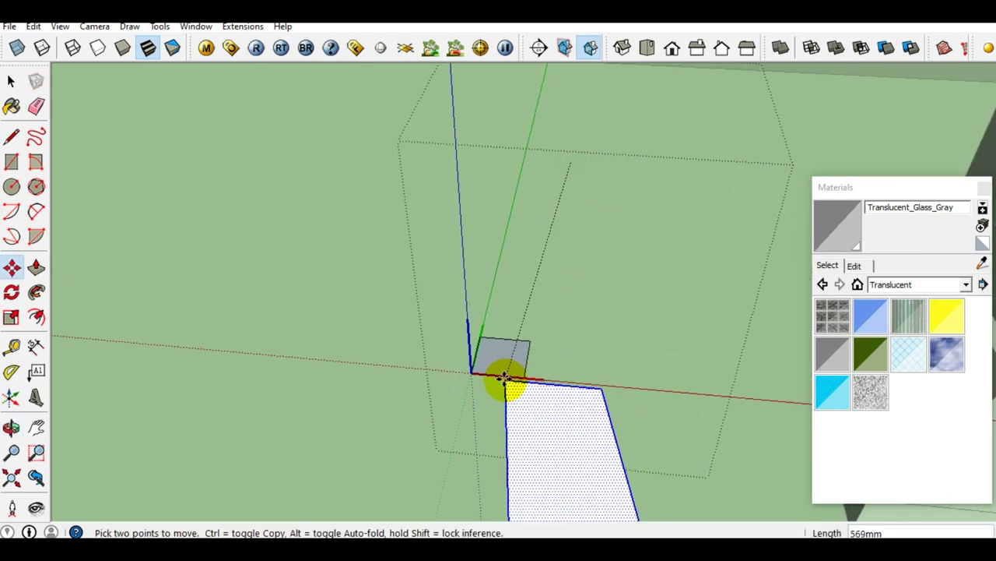
scroll(503, 367, up, 1)
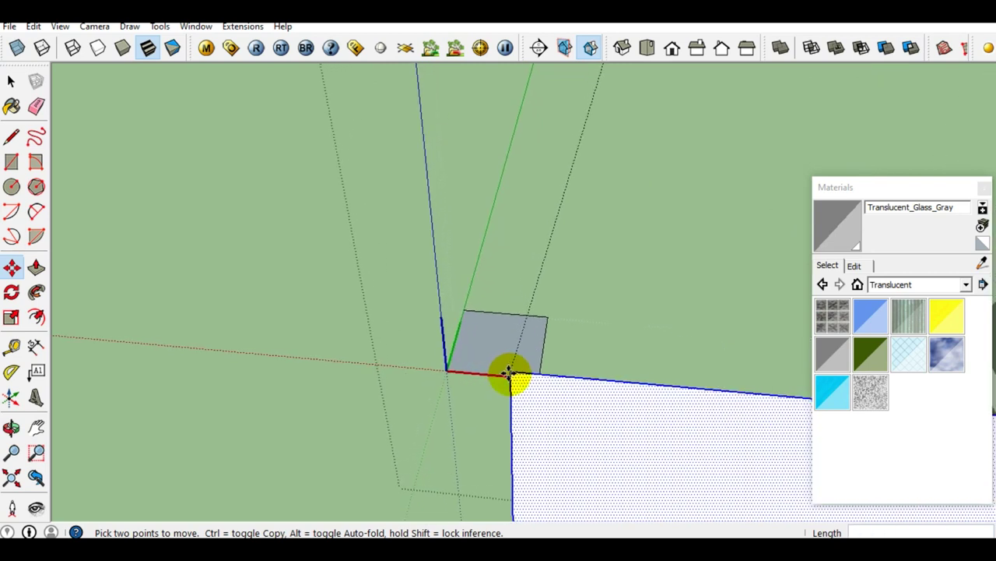
scroll(498, 372, up, 2)
scroll(484, 375, up, 1)
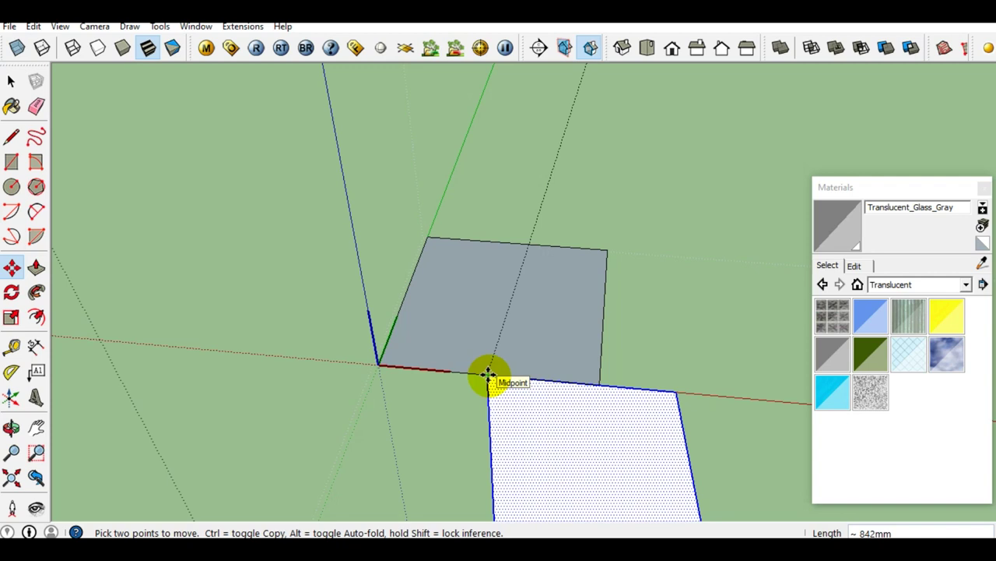
click(488, 375)
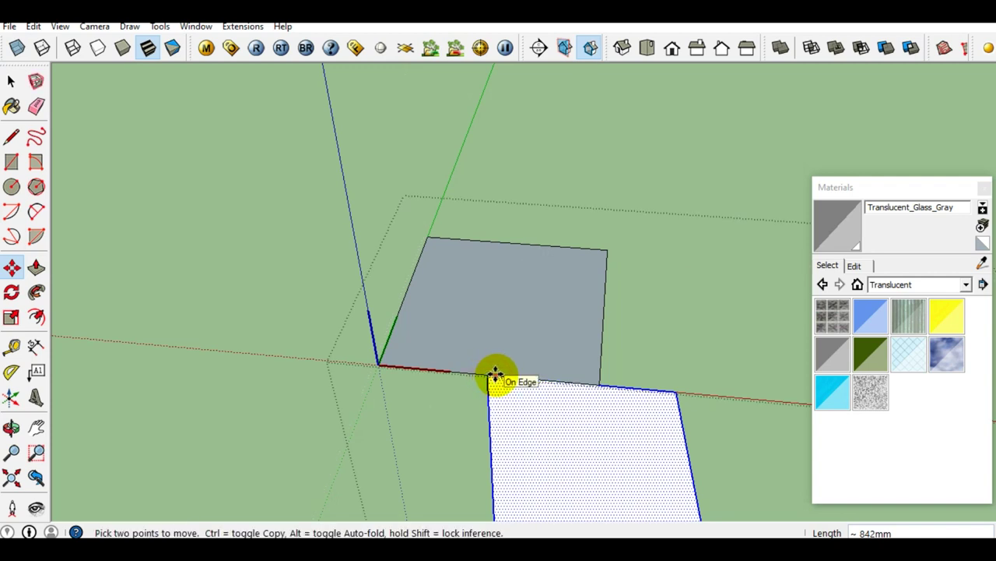
click(12, 273)
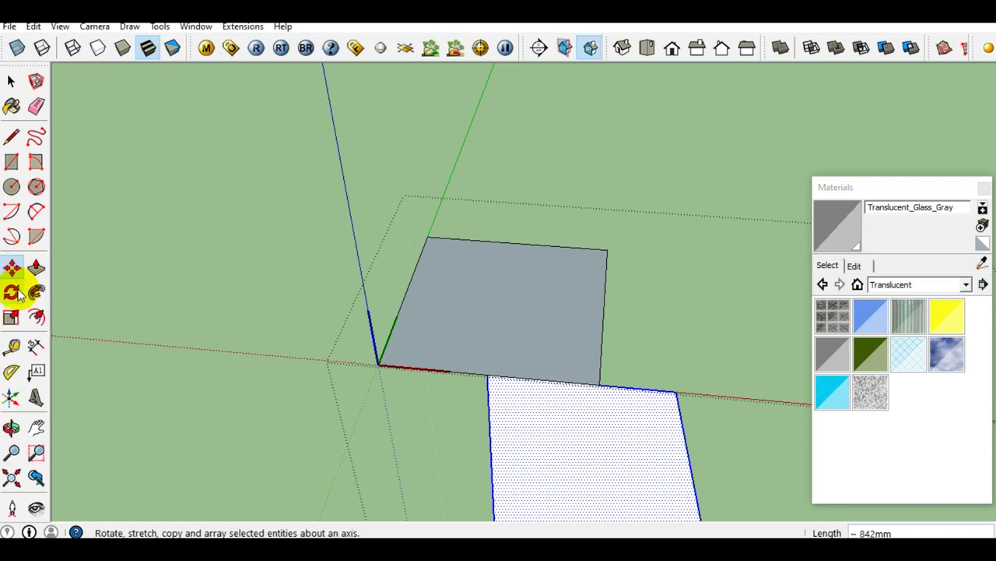
mouse_move(403, 304)
middle_down()
mouse_move(336, 371)
mouse_move(439, 345)
mouse_move(456, 322)
mouse_move(461, 329)
middle_up()
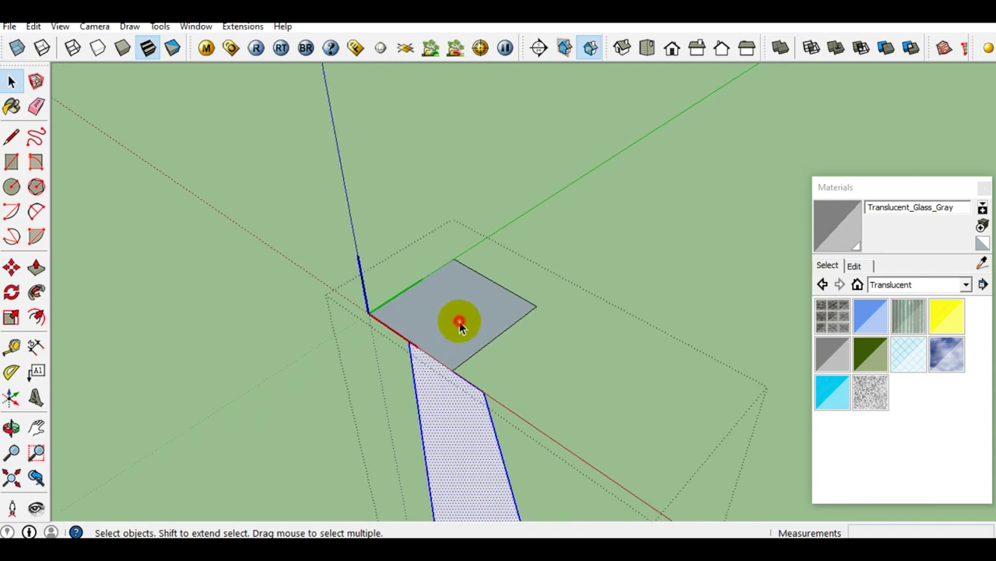
Step: Run Follow Me with the square face as path, sweeping the profile into a tapered footing on a slab
click(461, 319)
scroll(460, 310, down, 2)
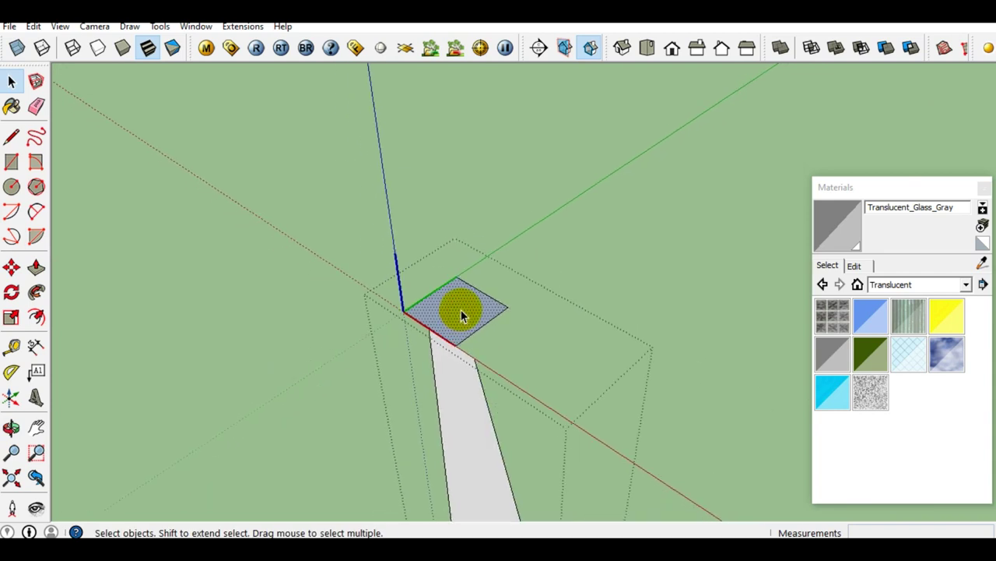
click(36, 293)
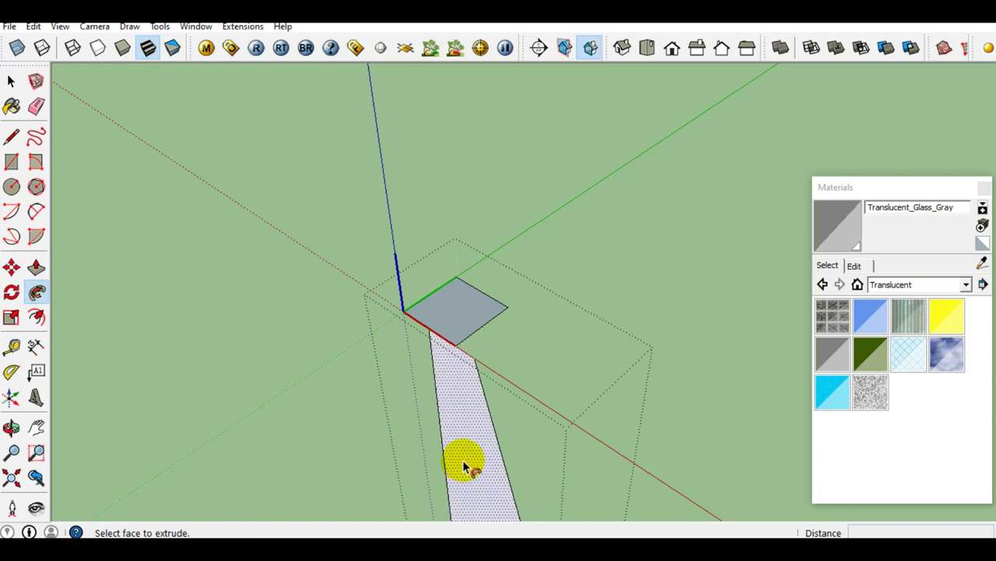
middle_drag(463, 459, 460, 425)
mouse_move(459, 463)
middle_down()
mouse_move(480, 450)
mouse_move(469, 340)
middle_up()
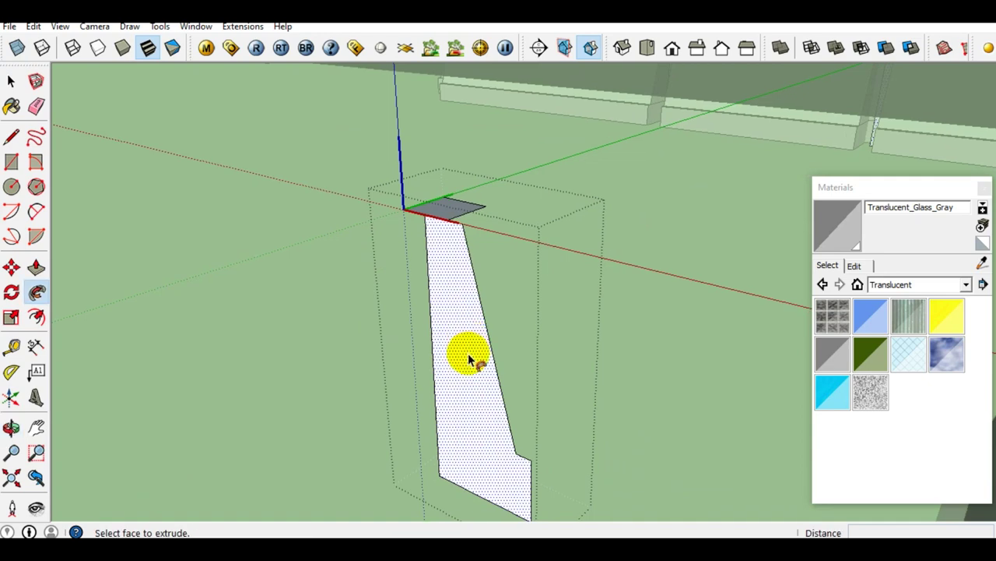
click(468, 353)
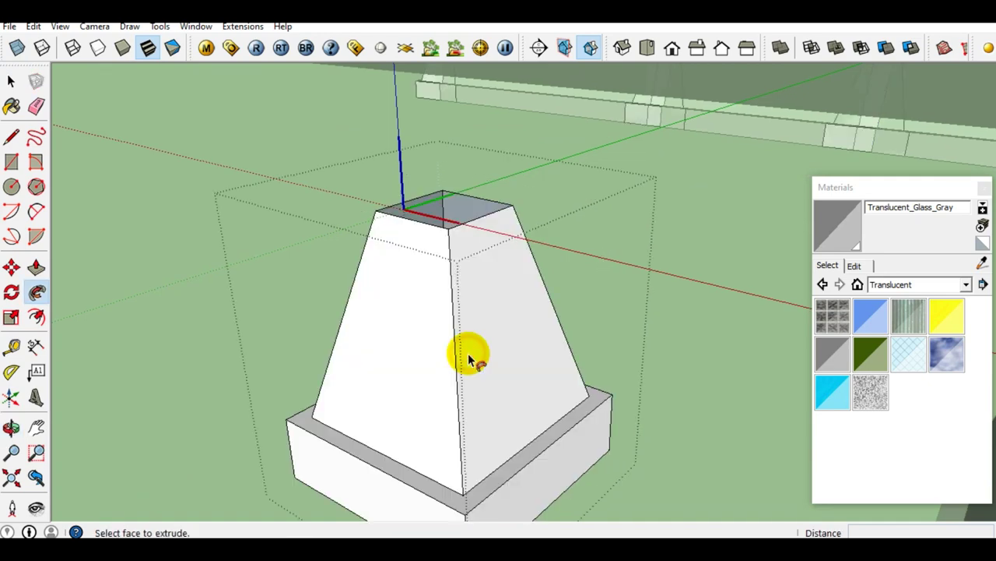
key(space)
mouse_move(472, 327)
middle_down()
mouse_move(467, 338)
mouse_move(447, 336)
mouse_move(450, 267)
mouse_move(415, 301)
mouse_move(516, 282)
middle_up()
Step: Draw a line across the footing's open top to create a face, then select it
key(l)
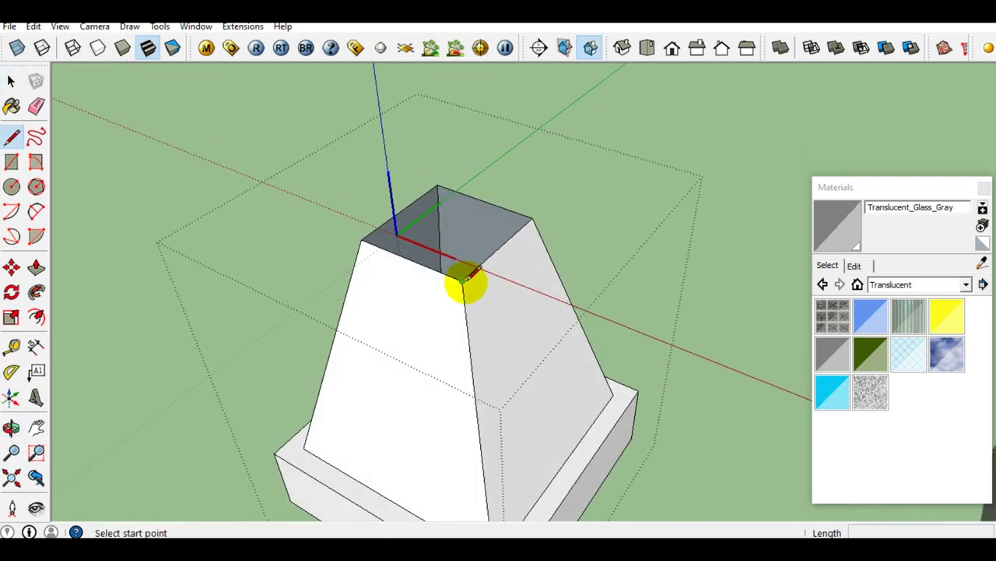
click(462, 279)
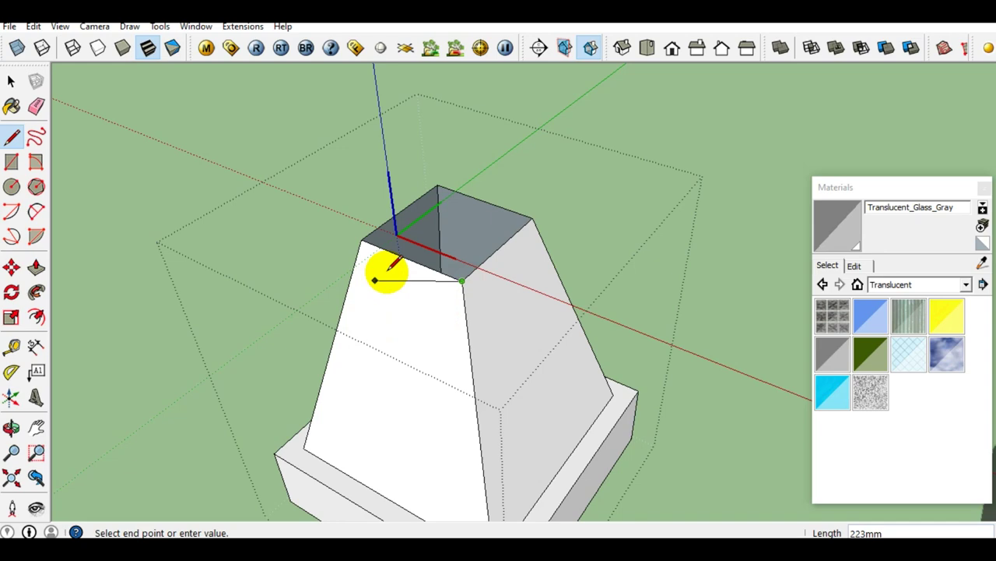
click(532, 219)
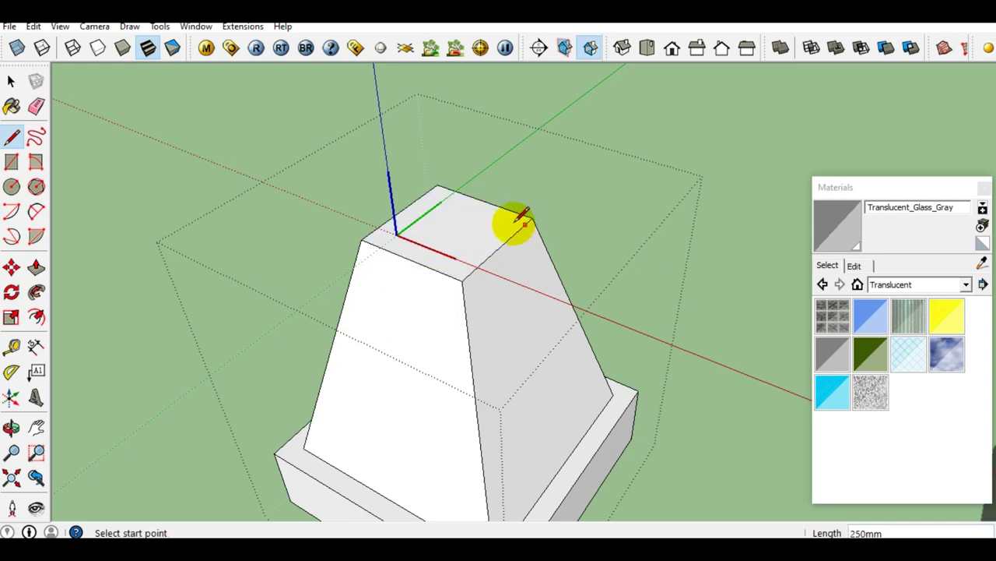
key(space)
mouse_move(479, 246)
middle_down()
mouse_move(463, 312)
mouse_move(463, 258)
mouse_move(373, 264)
middle_up()
click(463, 258)
scroll(459, 253, up, 2)
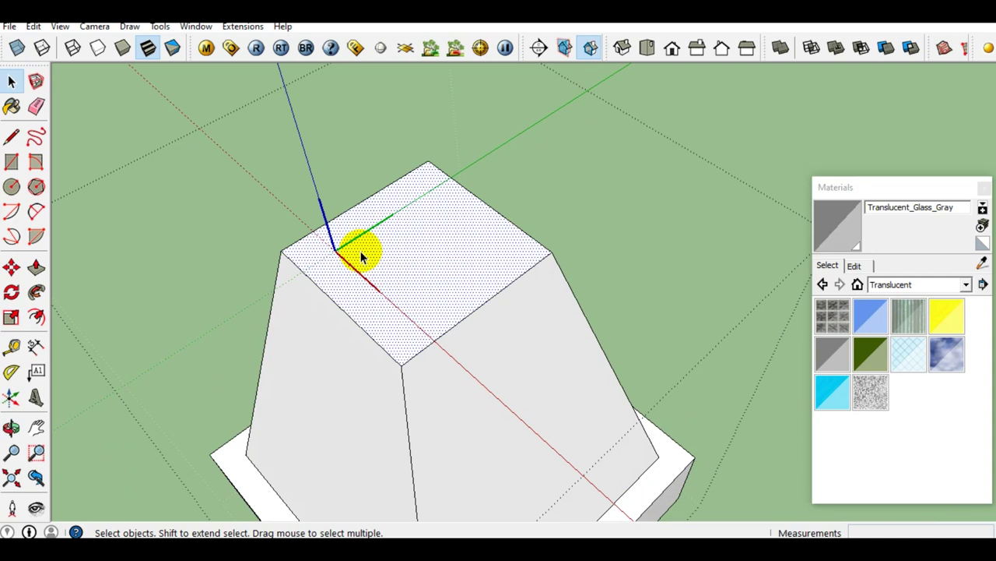
Step: Offset the top face's outline inward by roughly 39 mm
key(f)
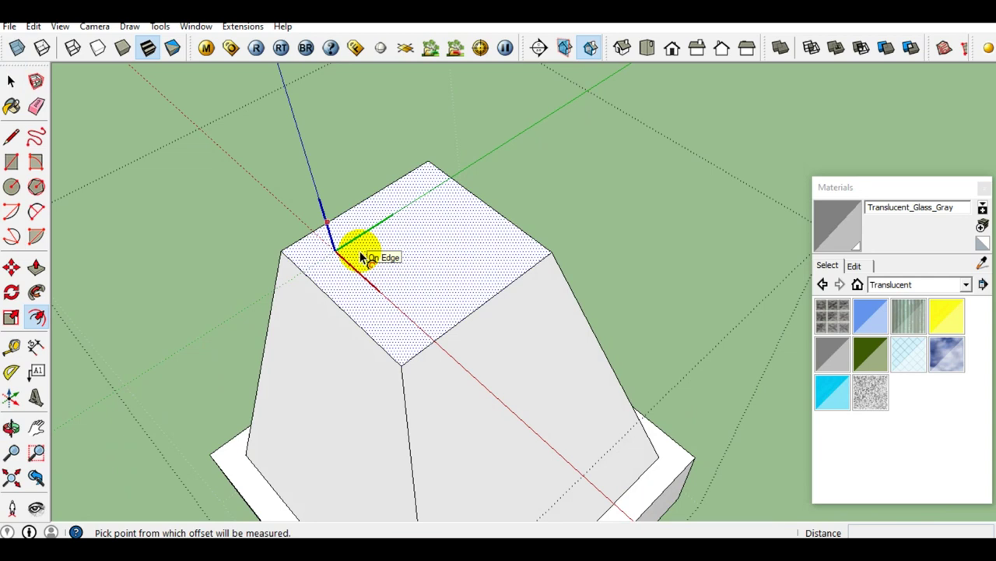
click(357, 265)
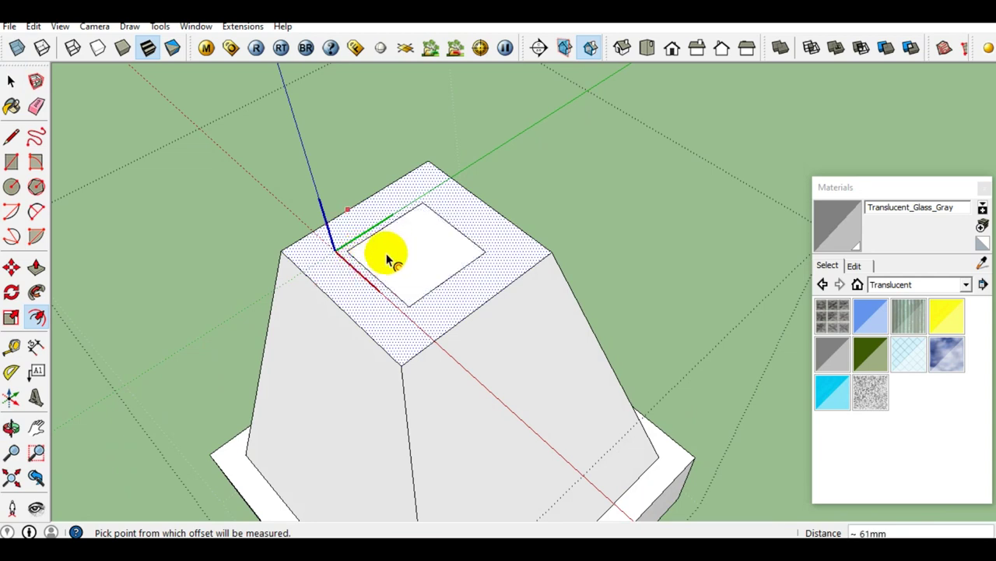
key(Escape)
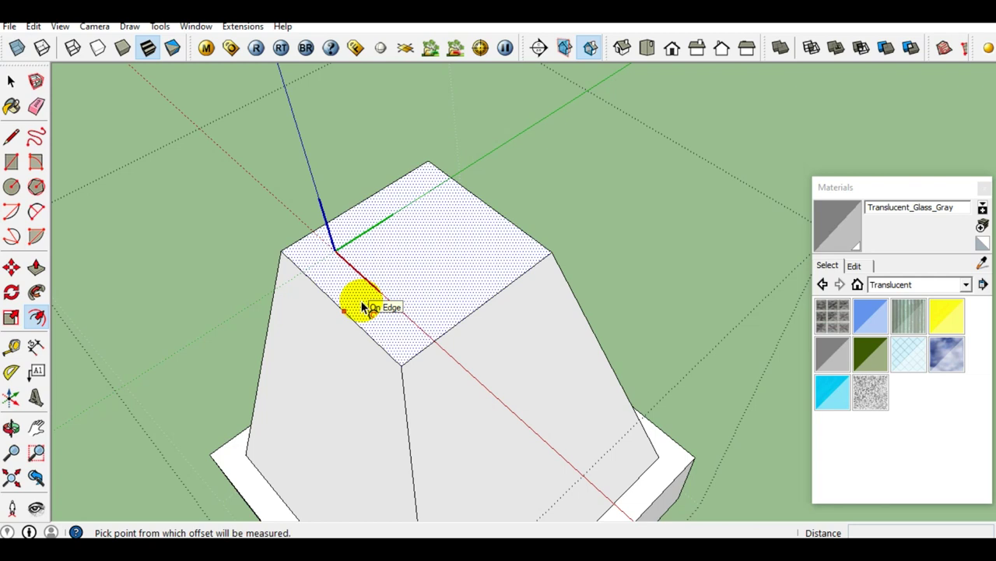
click(358, 314)
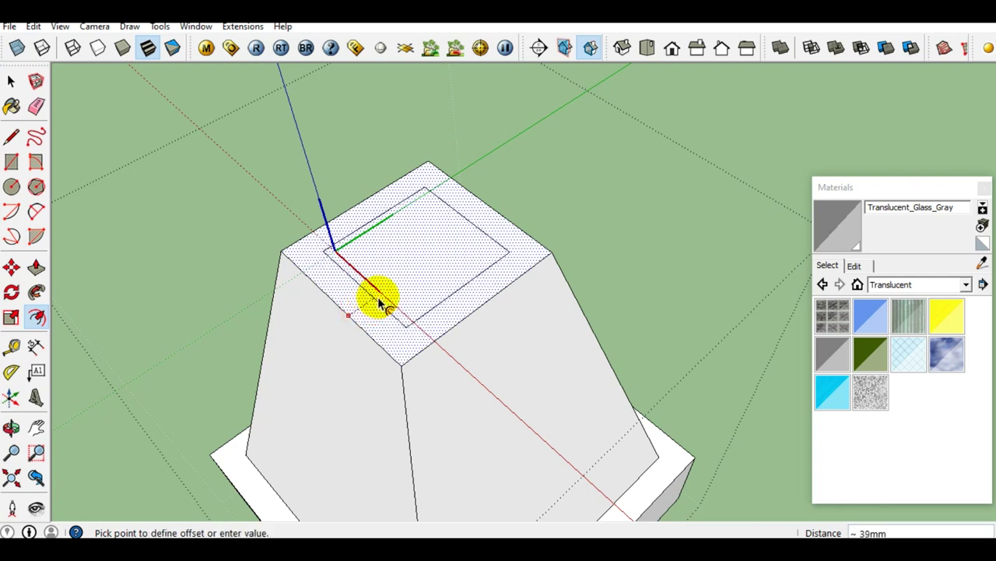
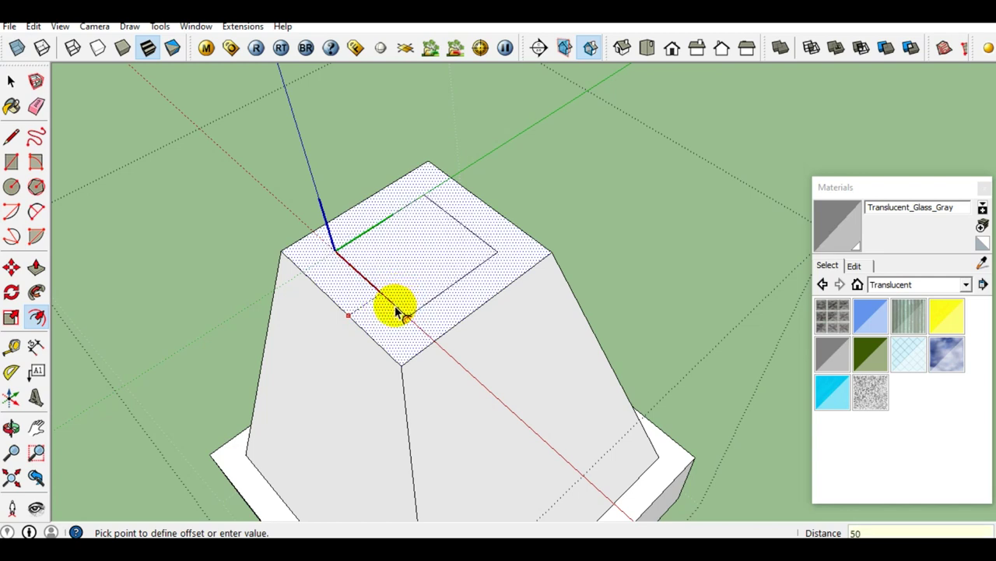
Step: Commit the 50mm inward offset on the top face and check the inner rectangle measures 150mm
click(397, 311)
key(space)
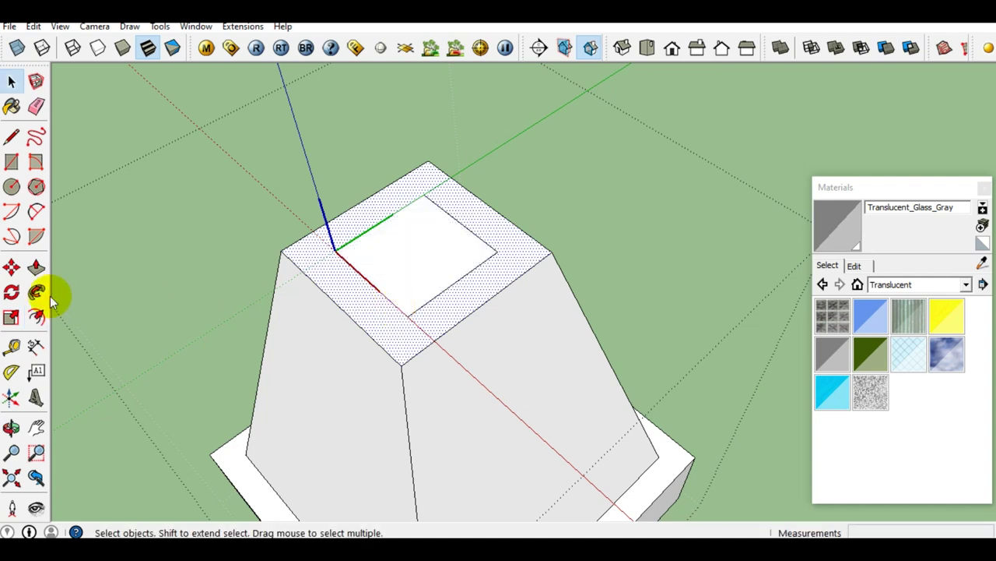
click(36, 346)
click(408, 317)
click(498, 252)
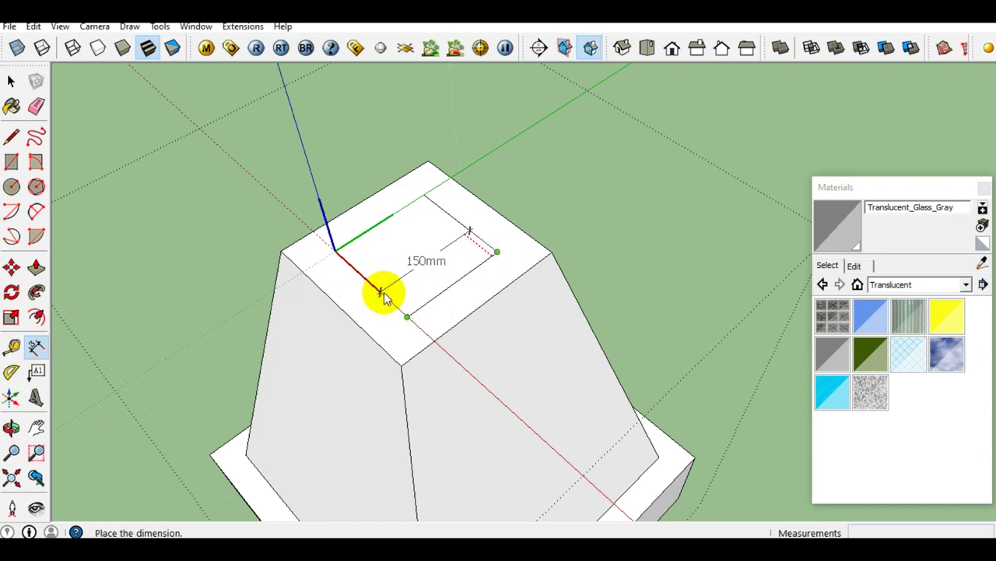
key(Escape)
Step: Drop the measurement and select the inner rectangle from a top-down view
click(334, 250)
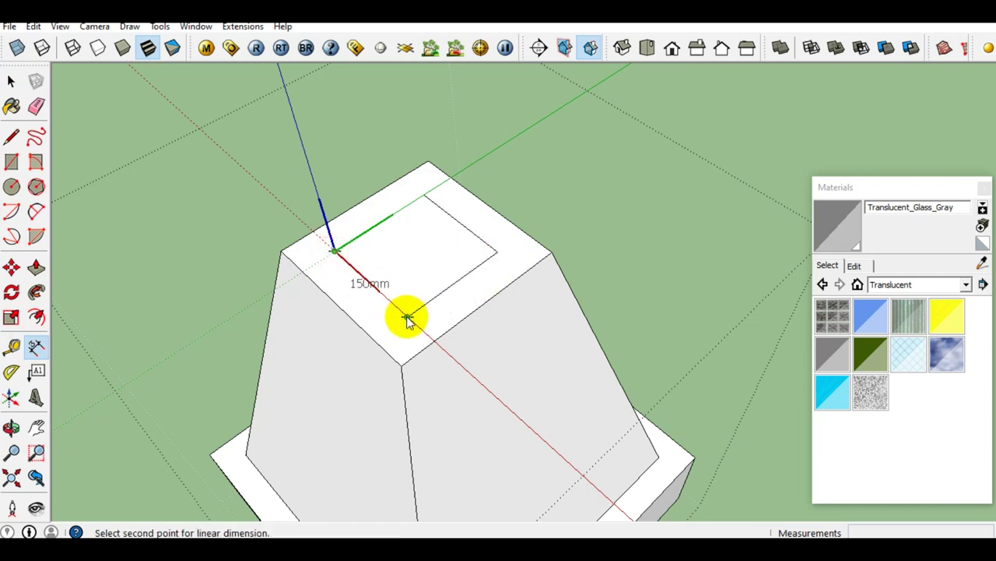
key(space)
mouse_move(442, 273)
middle_down()
mouse_move(560, 225)
mouse_move(439, 228)
middle_up()
click(438, 228)
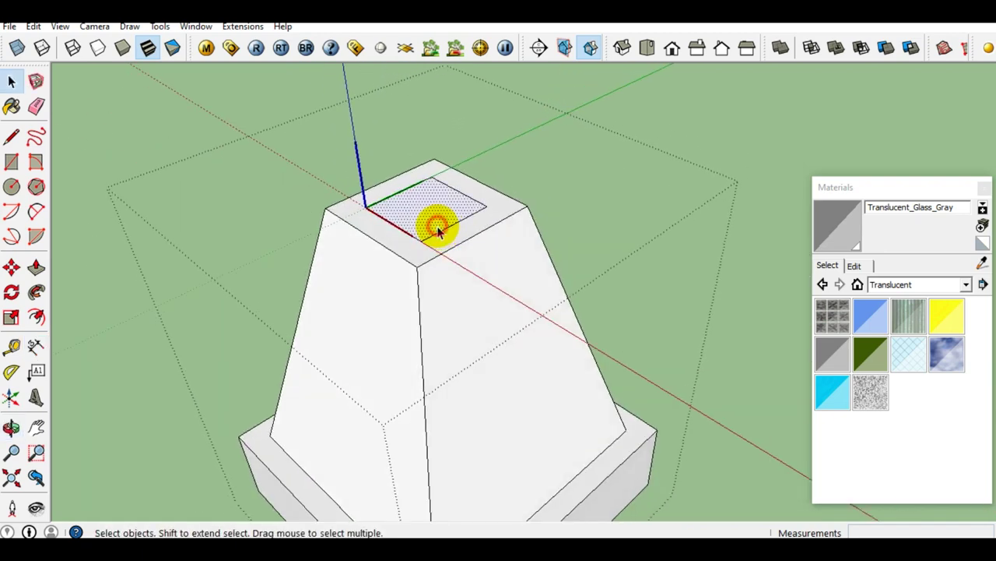
Step: Turn the whole tapered block into a group
scroll(436, 228, down, 1)
scroll(420, 233, down, 1)
scroll(423, 252, up, 1)
scroll(424, 233, up, 2)
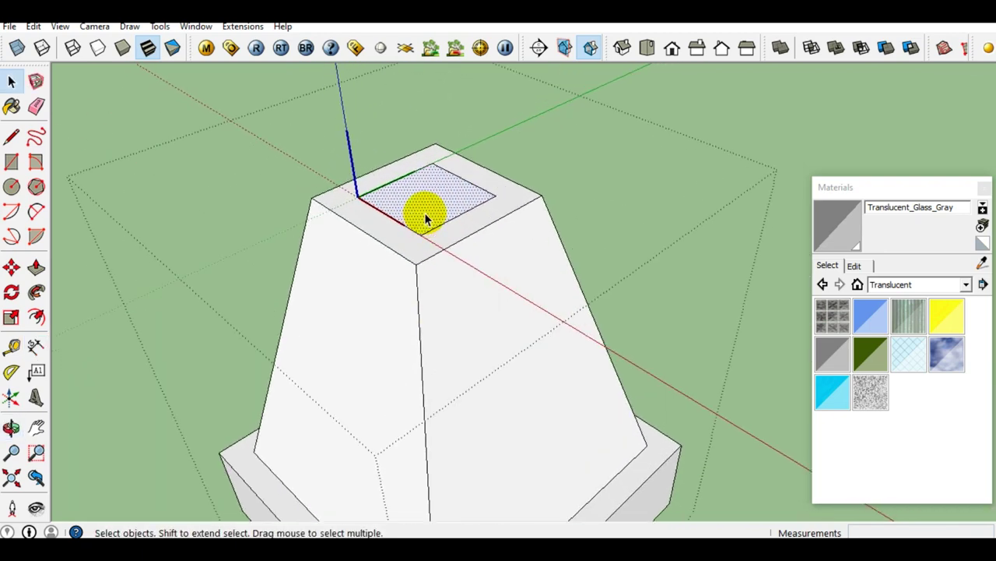
scroll(425, 209, down, 1)
middle_drag(429, 223, 452, 235)
scroll(452, 236, down, 1)
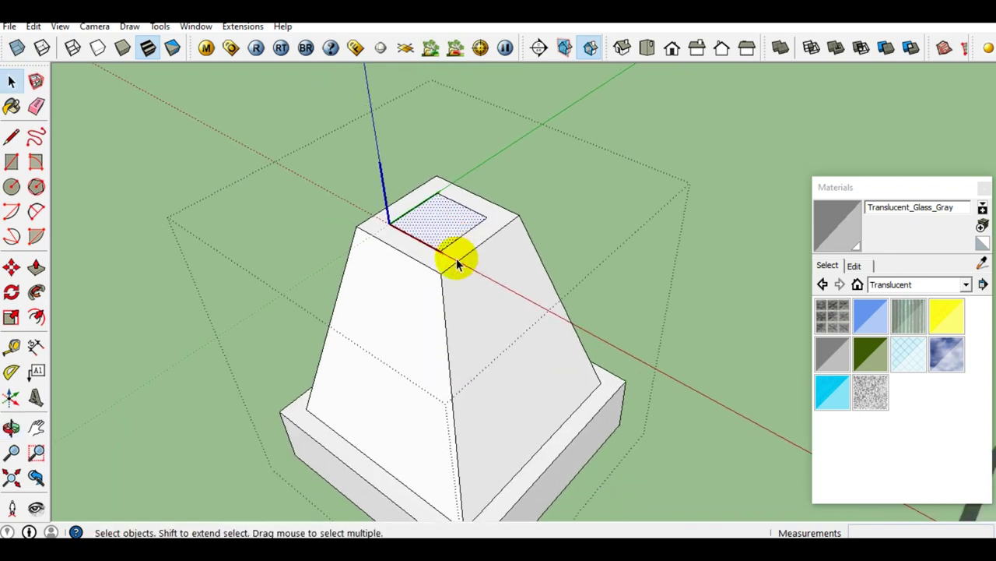
mouse_move(448, 272)
middle_down()
mouse_move(585, 251)
mouse_move(511, 267)
mouse_move(474, 260)
middle_up()
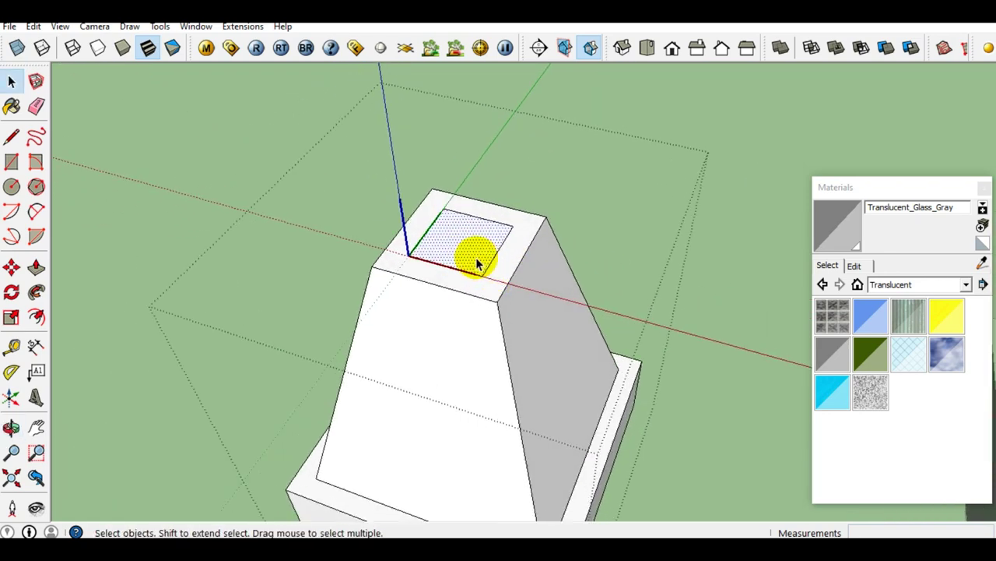
triple_click(488, 294)
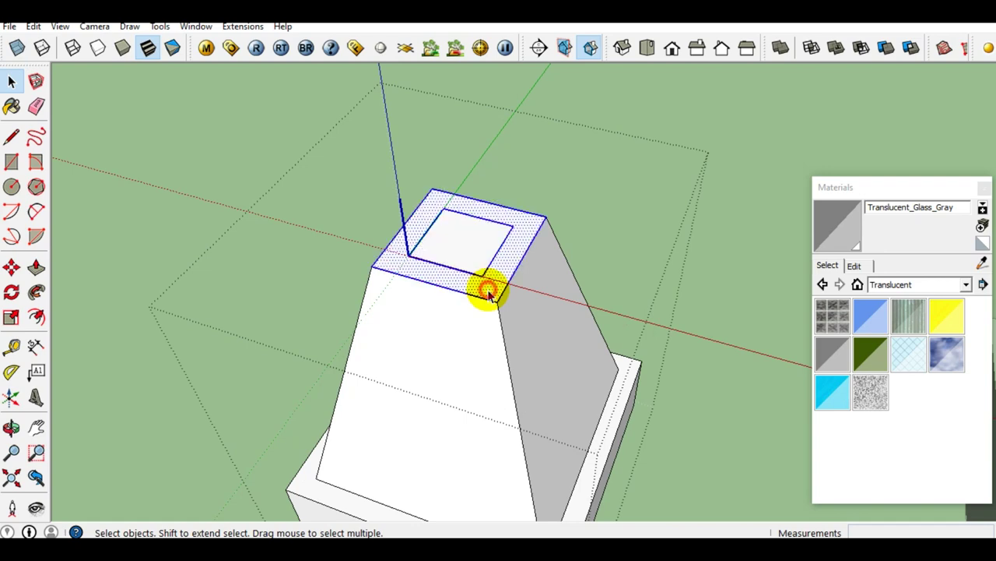
right_click(488, 294)
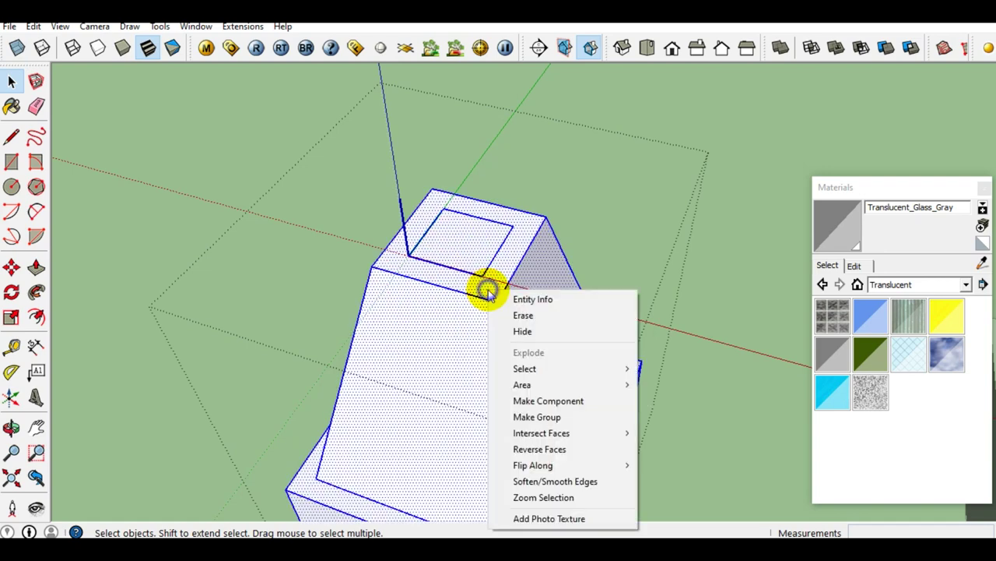
click(549, 420)
Step: Inside the group, cut the inner top rectangle and its edges out
mouse_move(525, 367)
middle_down()
mouse_move(479, 289)
mouse_move(734, 262)
mouse_move(408, 264)
mouse_move(356, 278)
mouse_move(469, 296)
mouse_move(550, 271)
mouse_move(455, 267)
middle_up()
scroll(456, 267, up, 1)
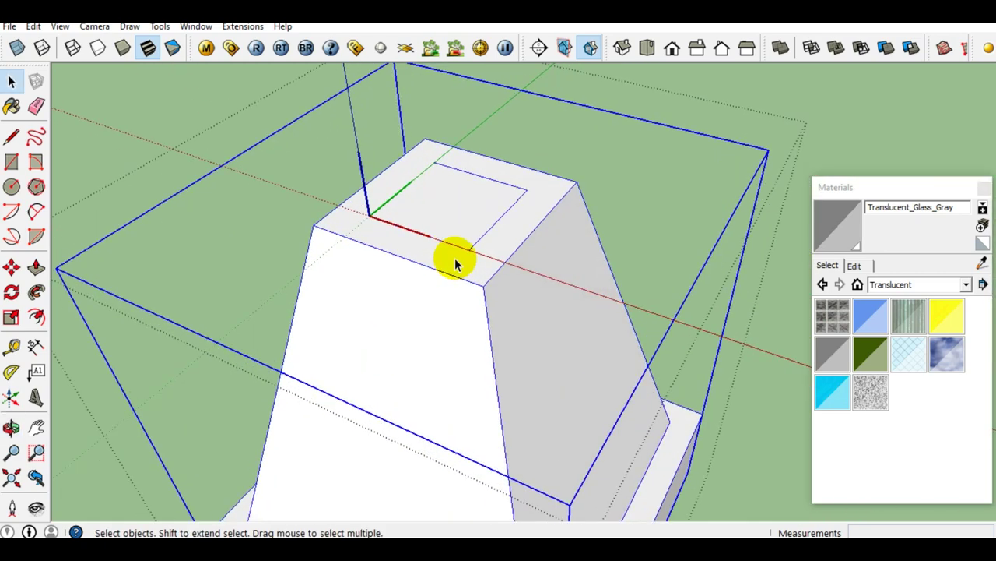
double_click(456, 257)
click(463, 224)
double_click(464, 228)
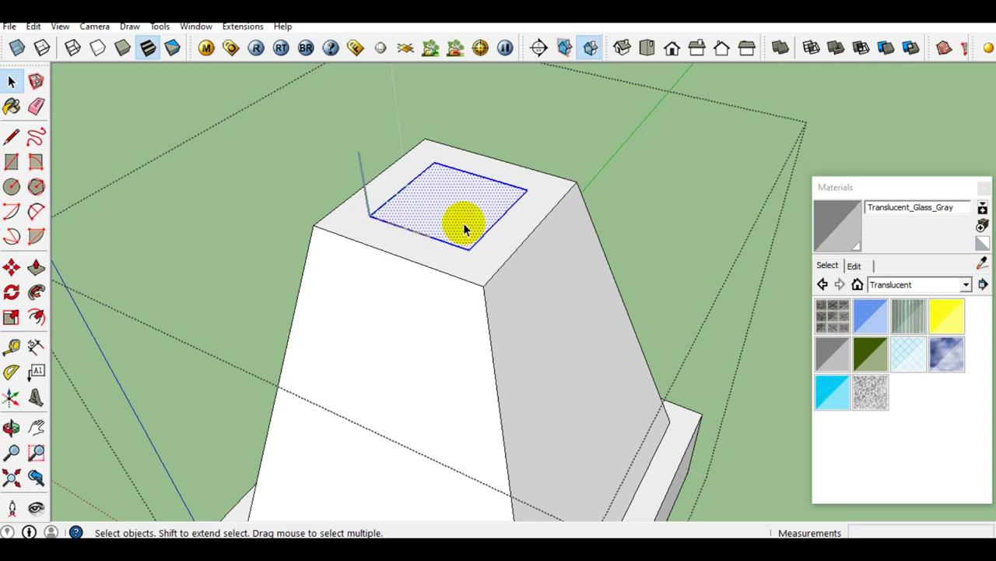
key(Delete)
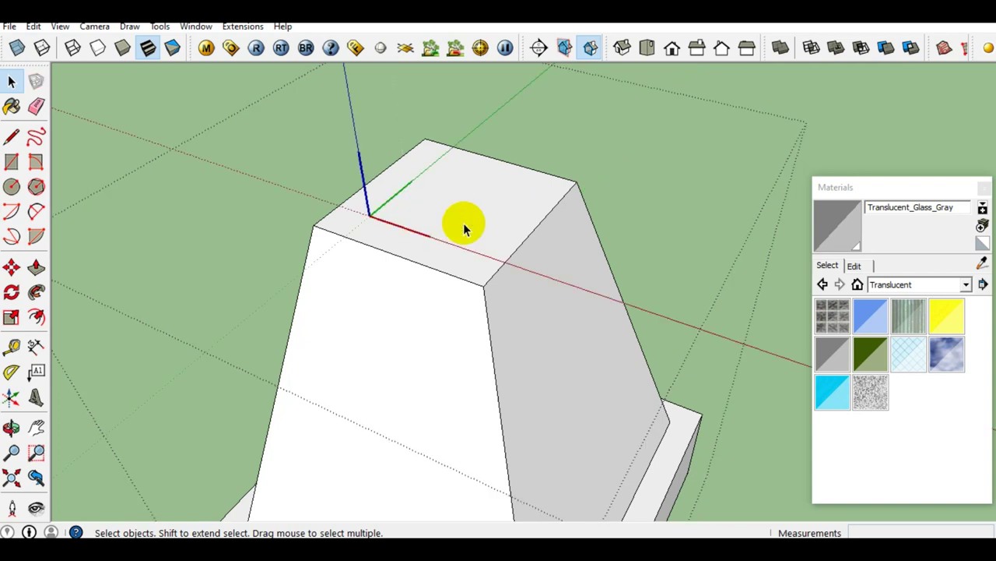
Step: Paste the inner rectangle back onto the block top, anchored at the origin corner
key(ctrl+v)
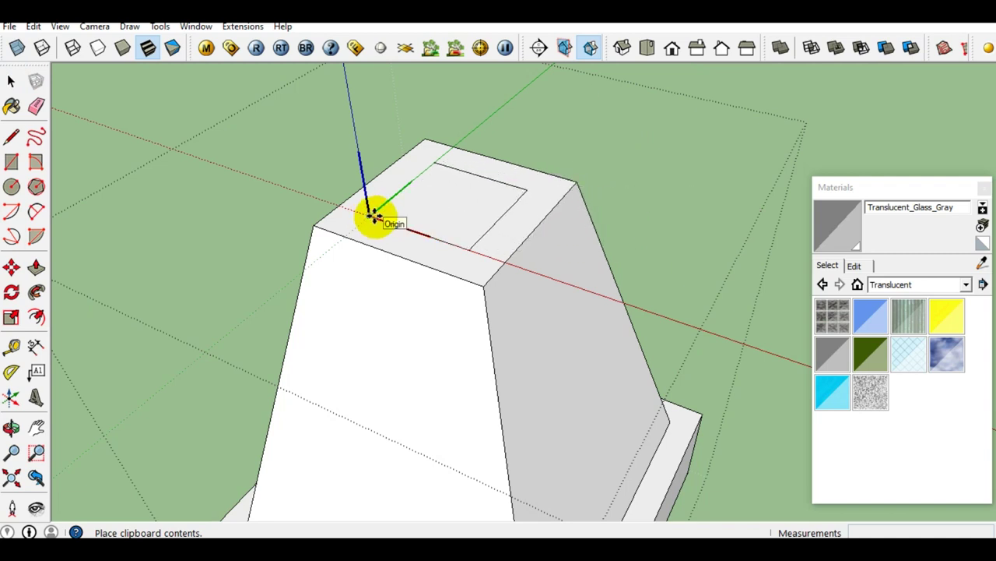
click(374, 216)
key(space)
scroll(451, 257, down, 2)
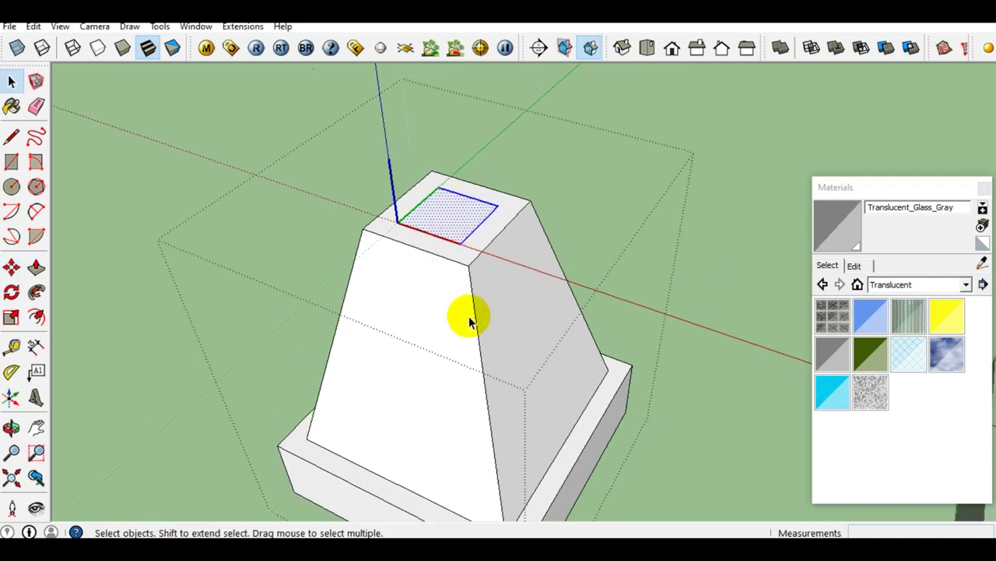
click(469, 321)
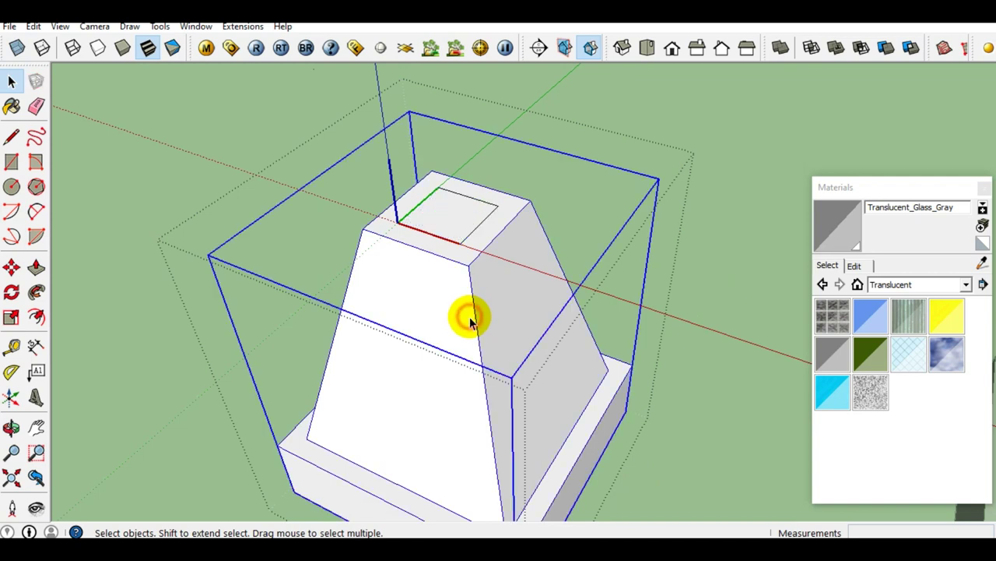
double_click(443, 223)
middle_drag(443, 223, 424, 280)
Step: Push/Pull the pasted square on the pedestal top up into a 200mm-tall cube
key(p)
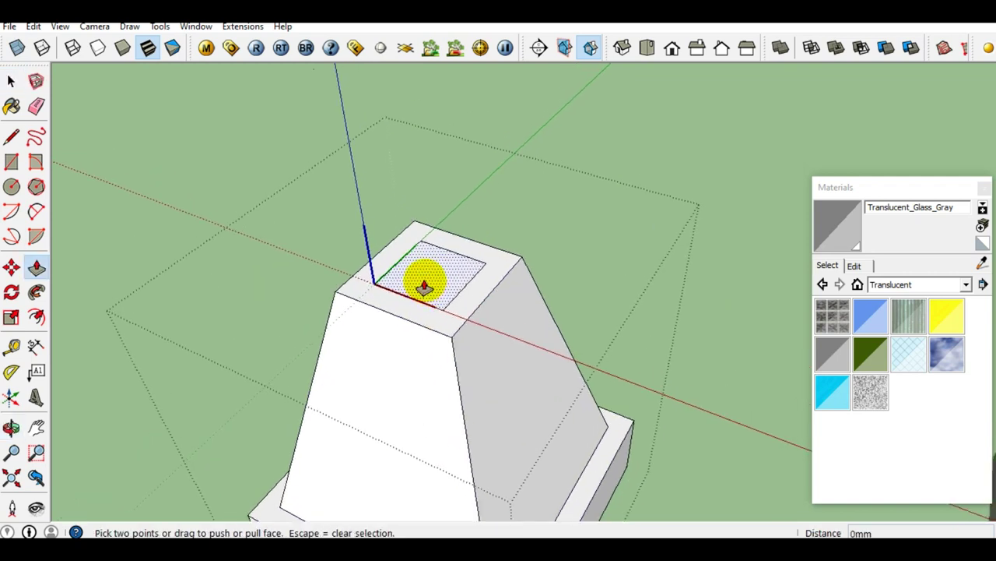
click(424, 286)
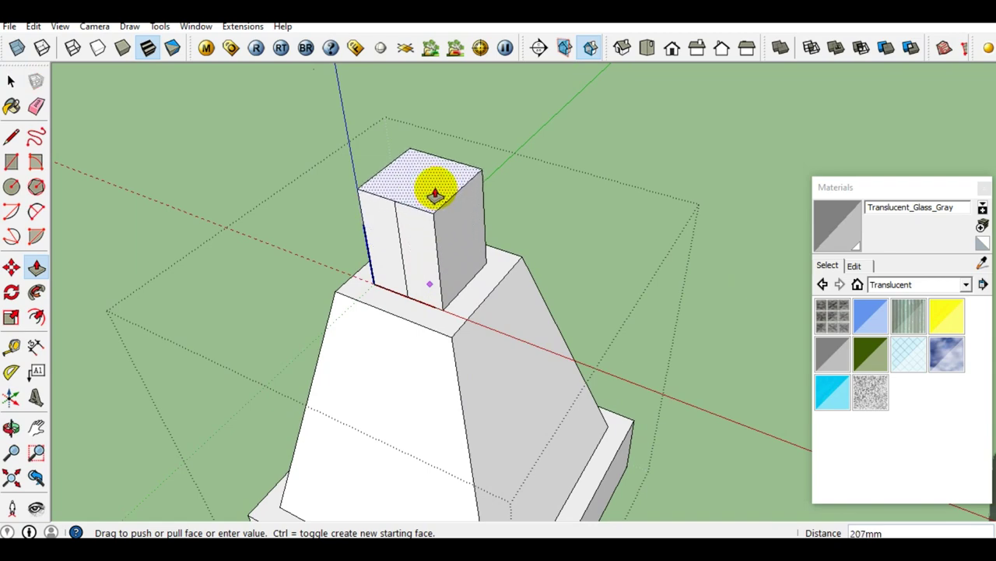
scroll(435, 194, down, 2)
scroll(434, 193, down, 2)
scroll(435, 193, down, 2)
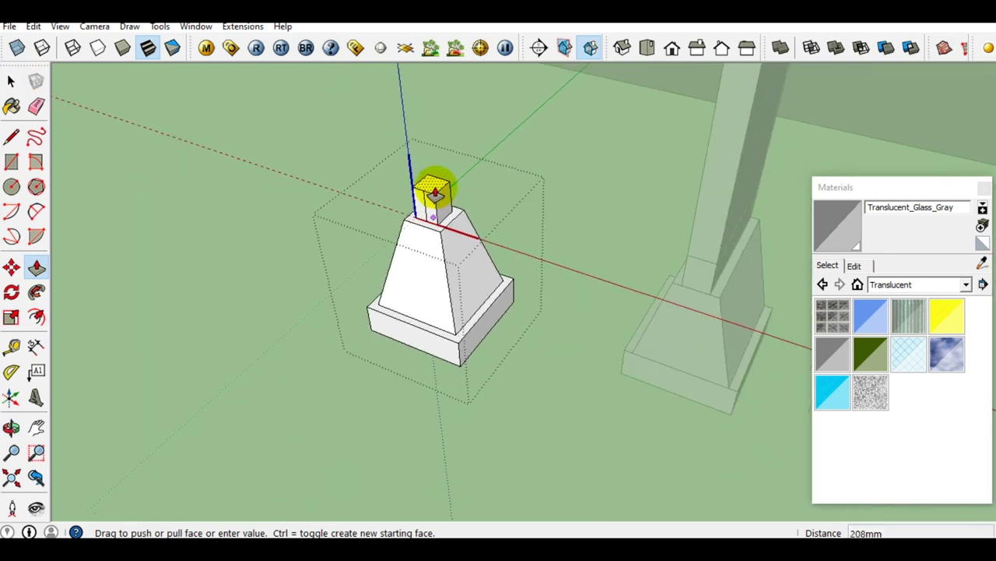
scroll(433, 191, down, 2)
mouse_move(433, 191)
middle_down()
mouse_move(414, 241)
mouse_move(281, 180)
middle_up()
scroll(283, 183, up, 2)
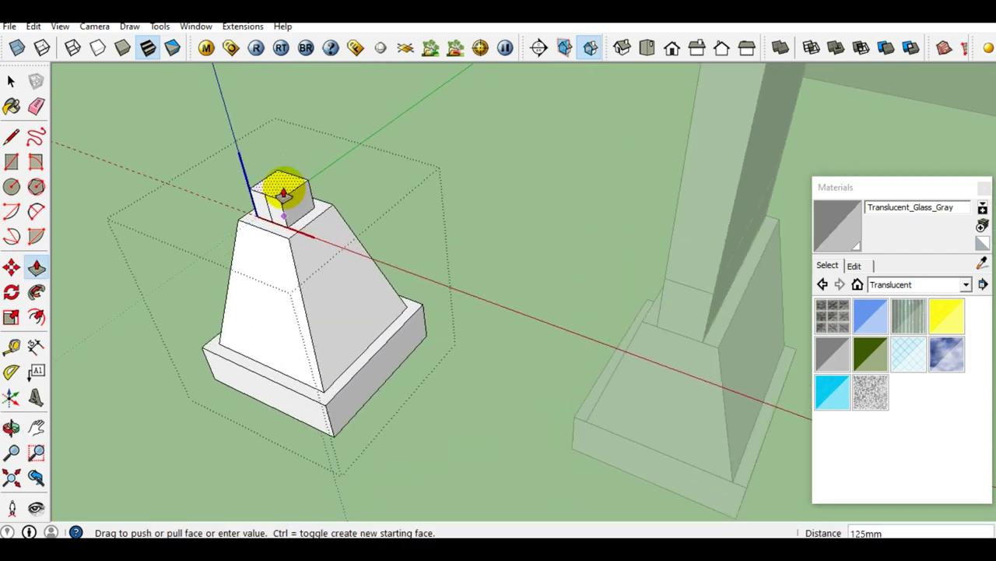
mouse_move(287, 195)
mouse_down()
mouse_move(563, 239)
mouse_move(675, 286)
mouse_up()
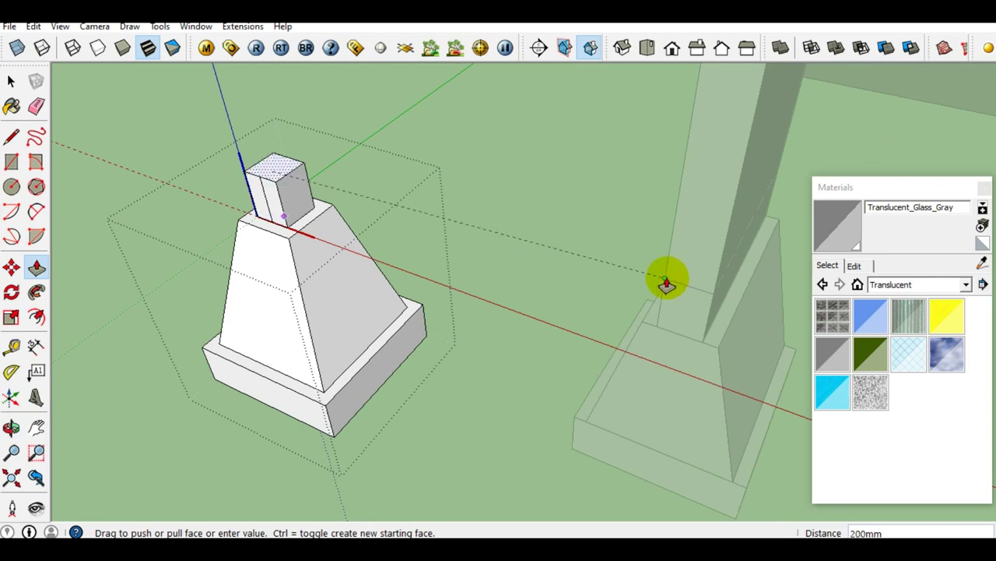
middle_drag(666, 284, 607, 231)
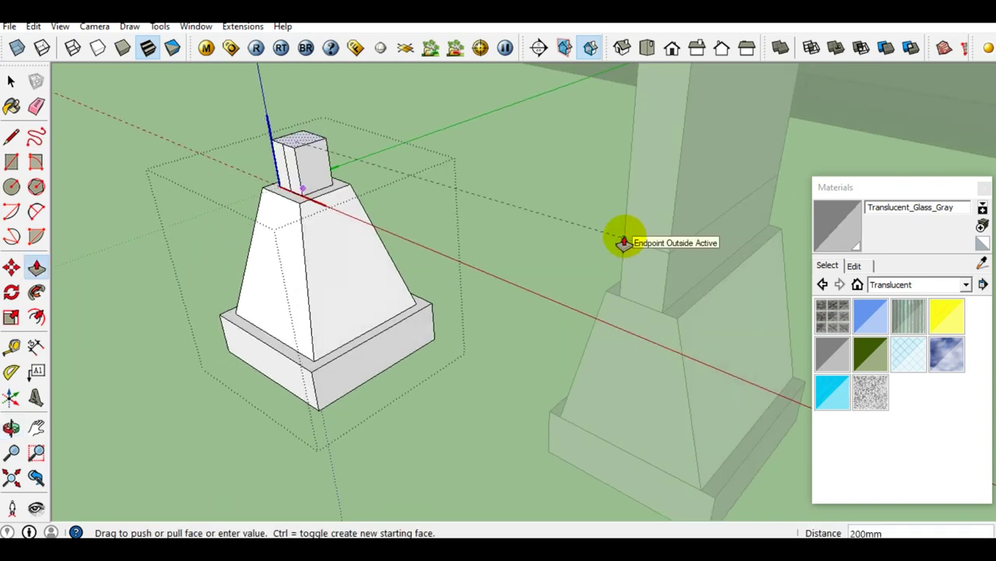
click(624, 242)
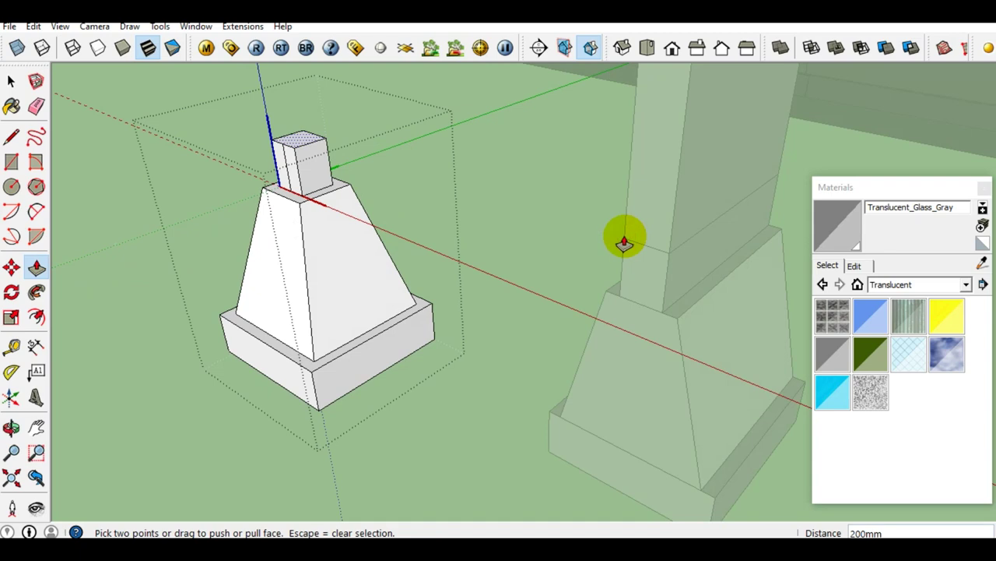
key(space)
scroll(322, 183, up, 3)
scroll(319, 226, up, 2)
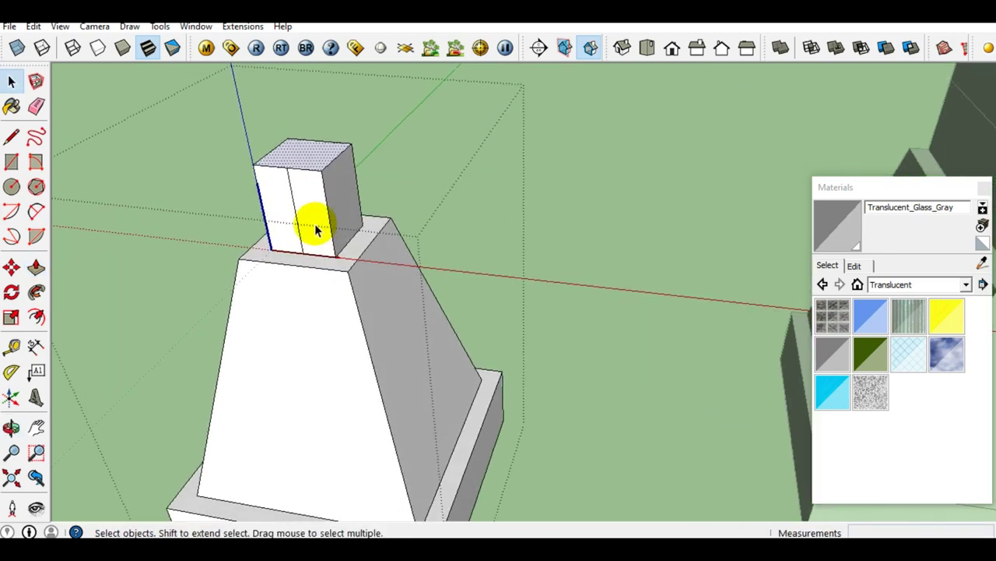
scroll(315, 230, up, 1)
scroll(312, 222, down, 2)
scroll(292, 210, down, 2)
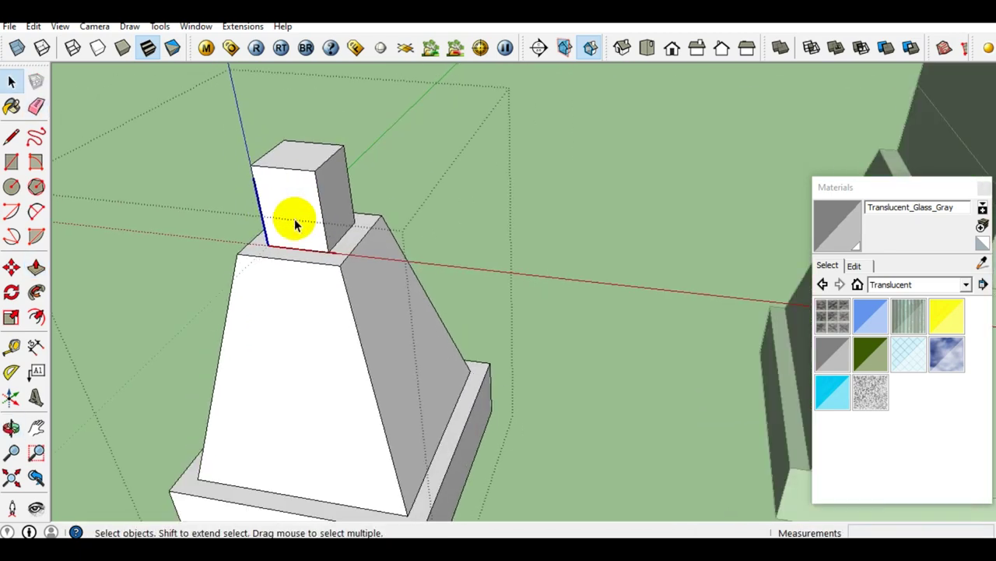
scroll(300, 216, down, 2)
right_click(299, 213)
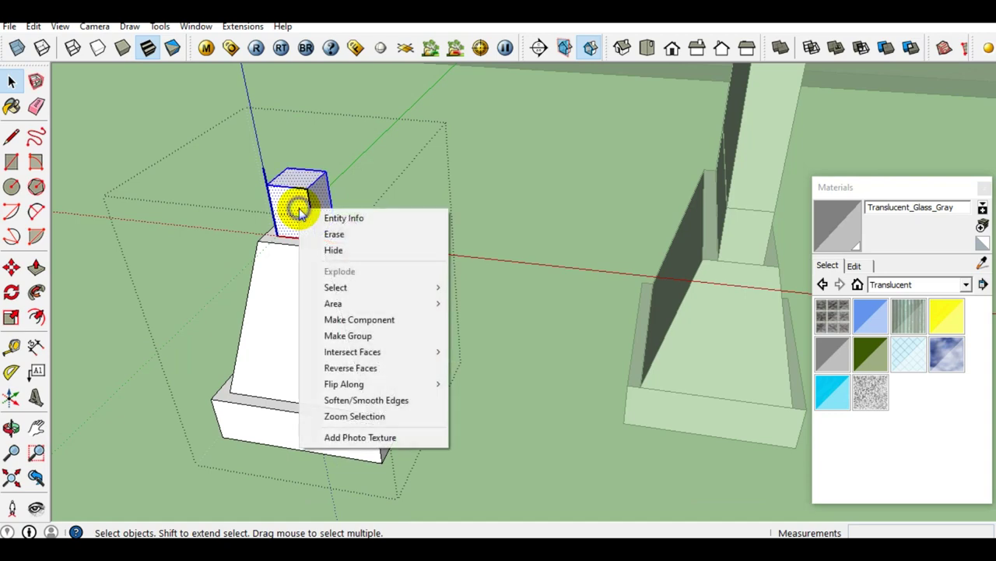
Step: Group the 200mm cube, then start and cancel a rectangle on its top
click(386, 337)
scroll(299, 204, up, 1)
middle_drag(290, 196, 290, 236)
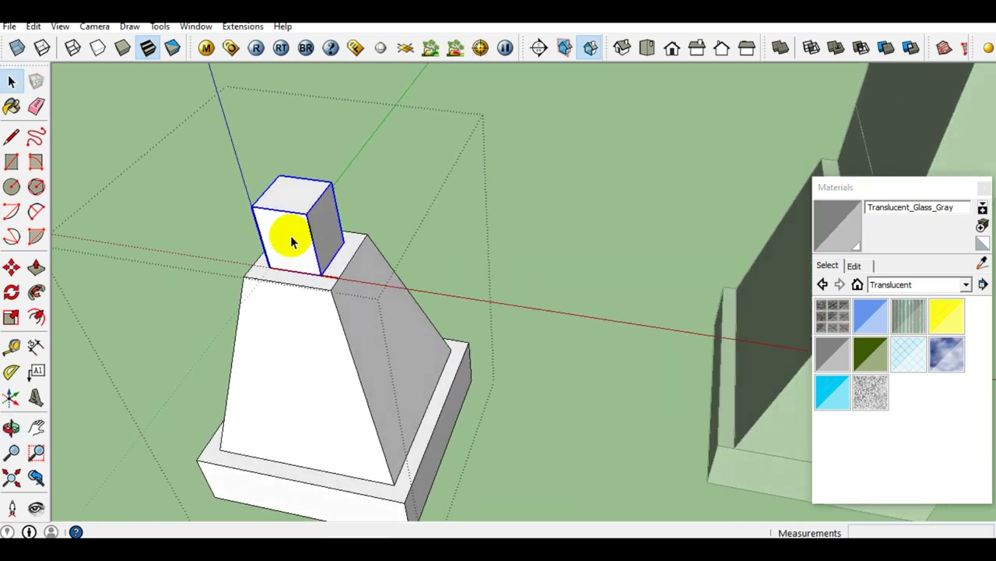
click(12, 162)
scroll(278, 207, up, 1)
click(245, 208)
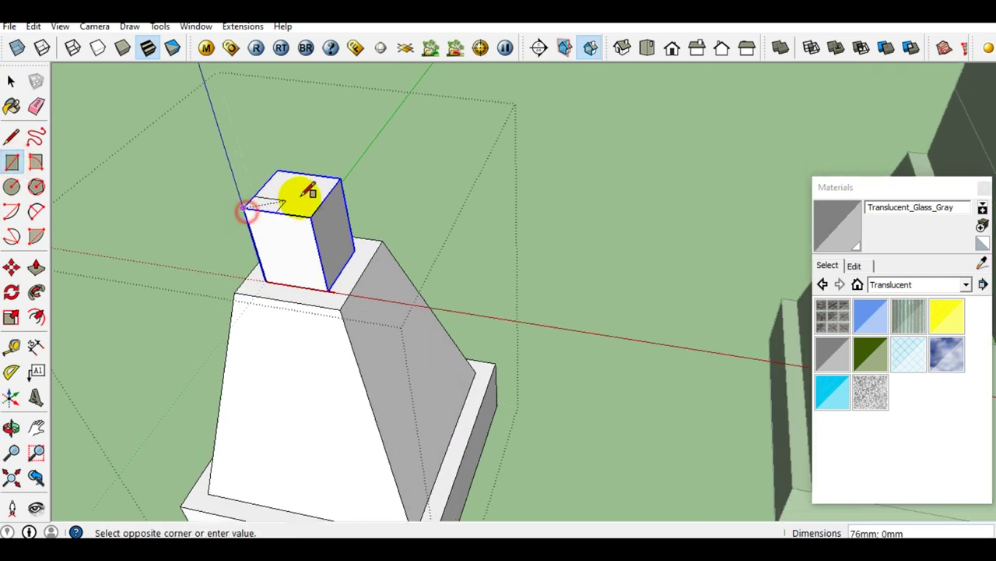
key(space)
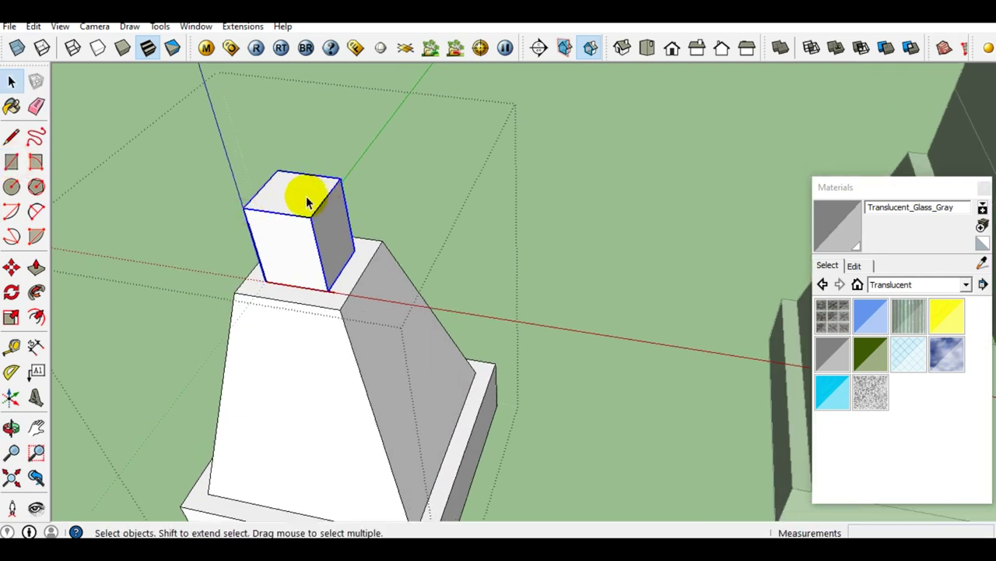
Step: Pull the block's top face up into a 3000mm-tall pillar
key(p)
click(304, 204)
scroll(296, 175, down, 2)
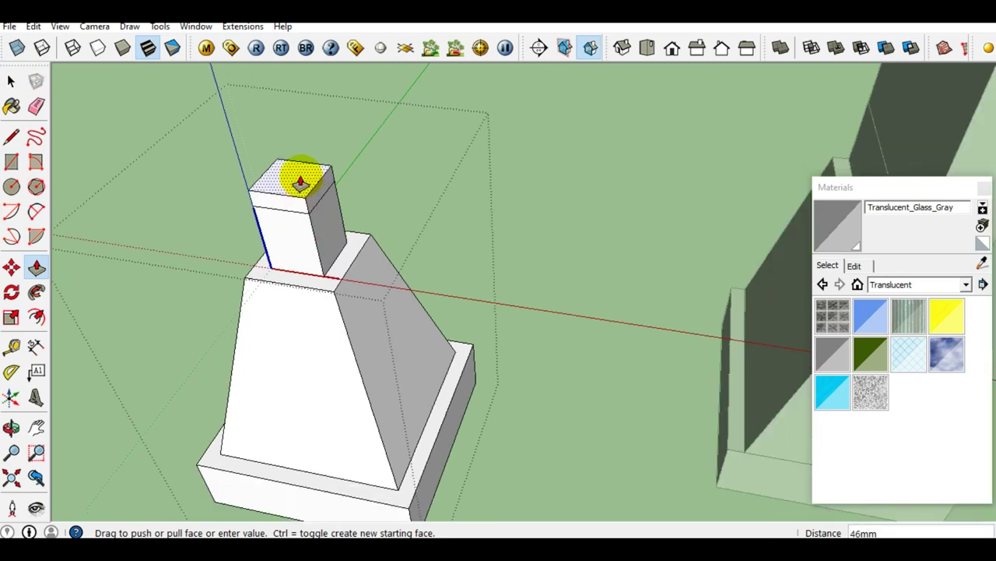
scroll(299, 170, down, 2)
scroll(307, 160, down, 2)
middle_drag(312, 151, 317, 356)
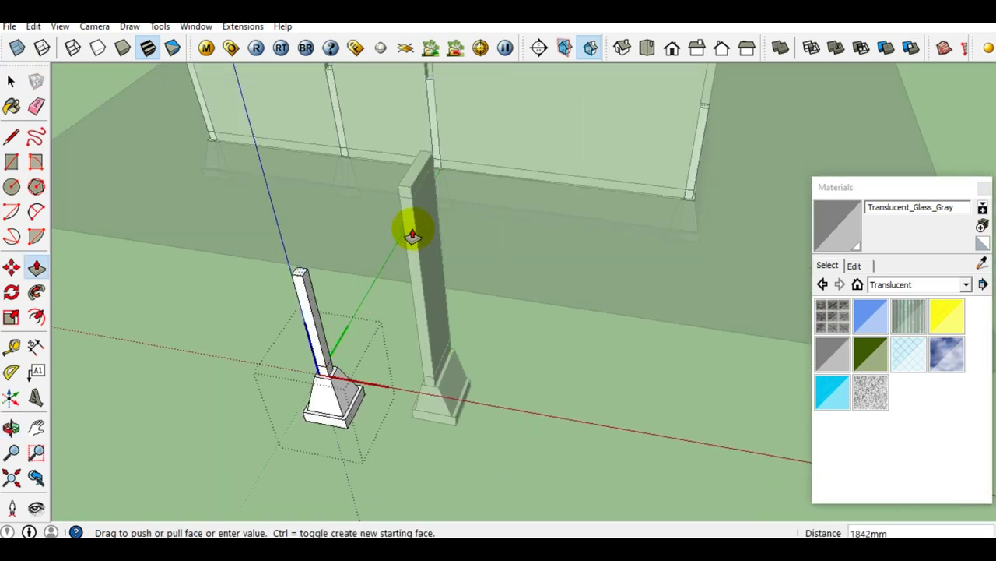
scroll(408, 209, up, 1)
click(408, 202)
key(space)
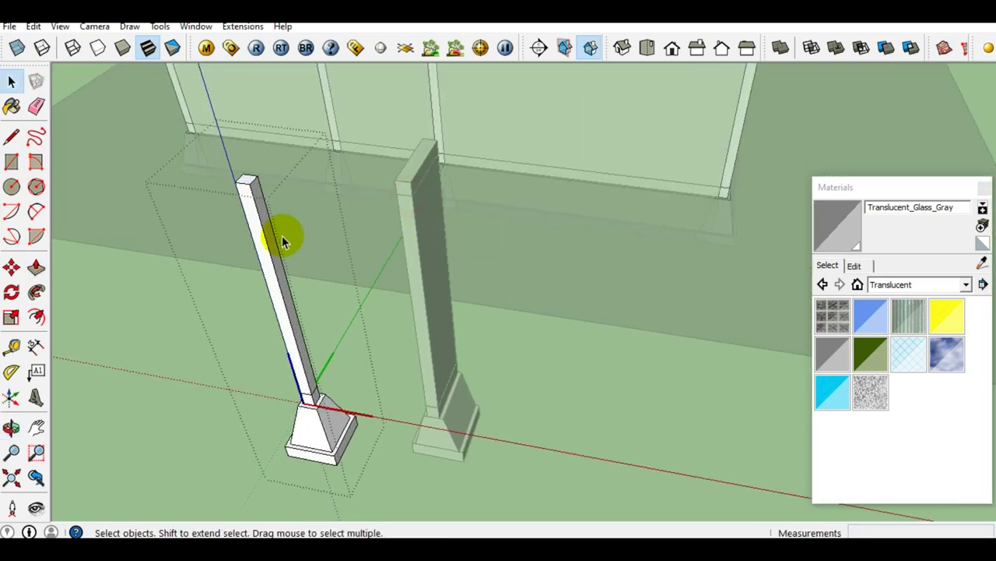
Step: Group the whole pillar together with its connected geometry
triple_click(252, 229)
right_click(257, 232)
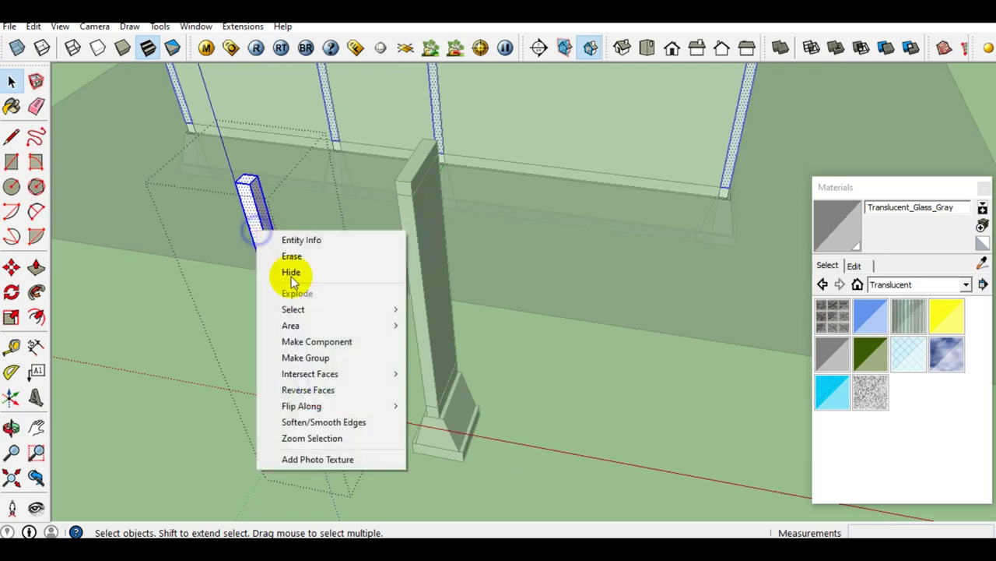
click(307, 357)
scroll(260, 244, up, 2)
scroll(345, 396, up, 3)
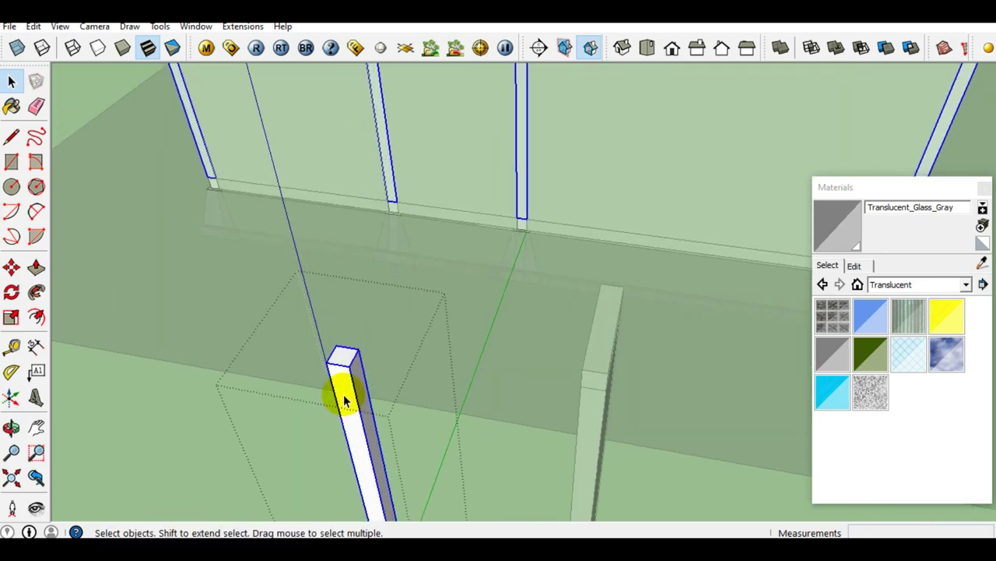
scroll(347, 397, up, 1)
Step: Raise a short cap segment above the pillar's top face
key(r)
scroll(343, 354, up, 1)
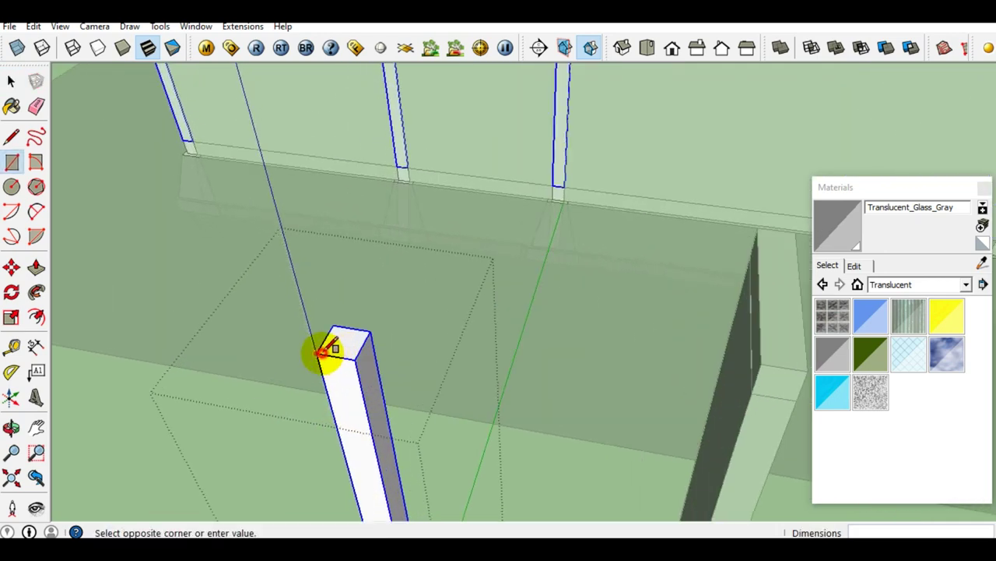
click(317, 353)
key(space)
click(347, 349)
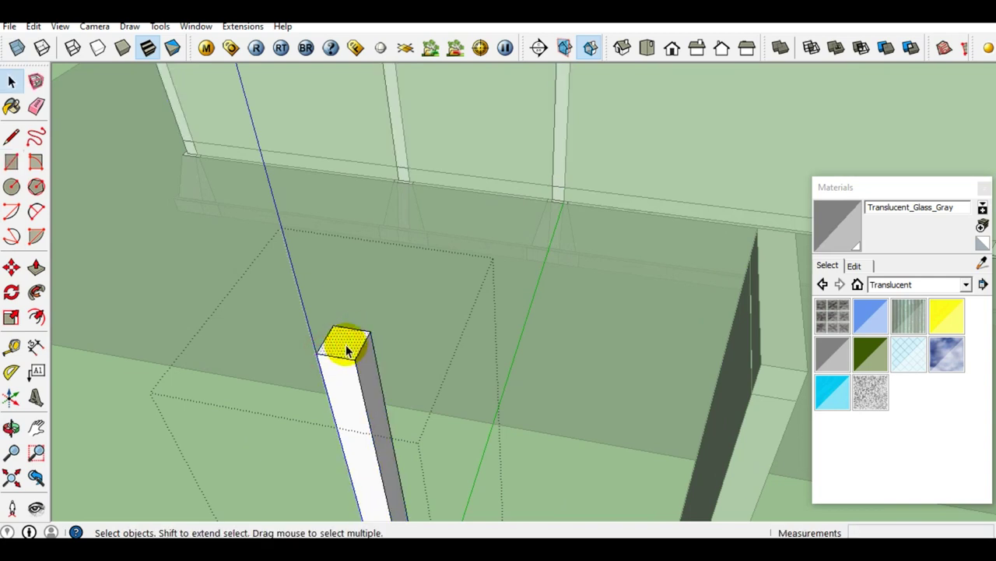
key(p)
click(347, 349)
click(763, 361)
key(space)
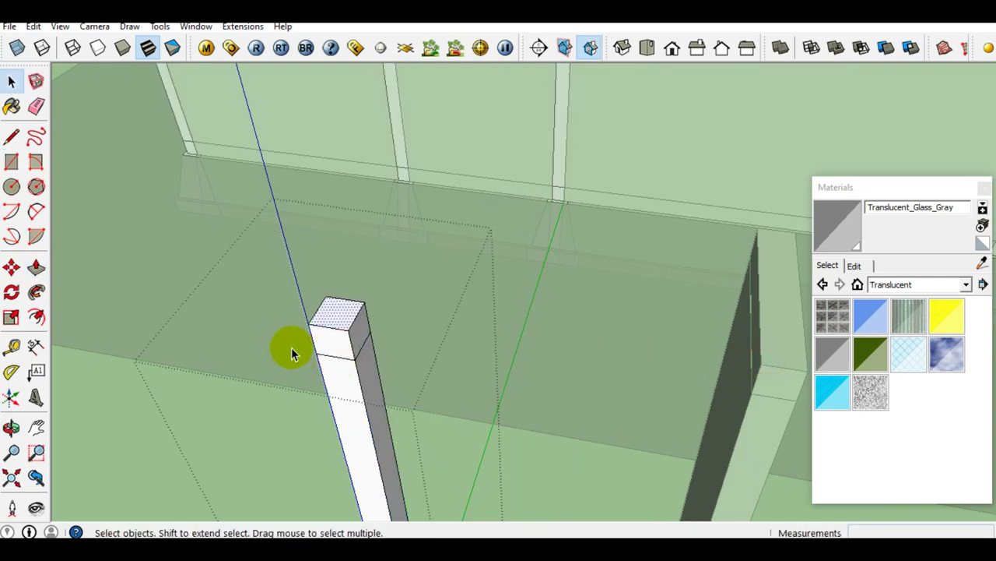
Step: Make the new pillar cap its own group
click(342, 335)
right_click(343, 334)
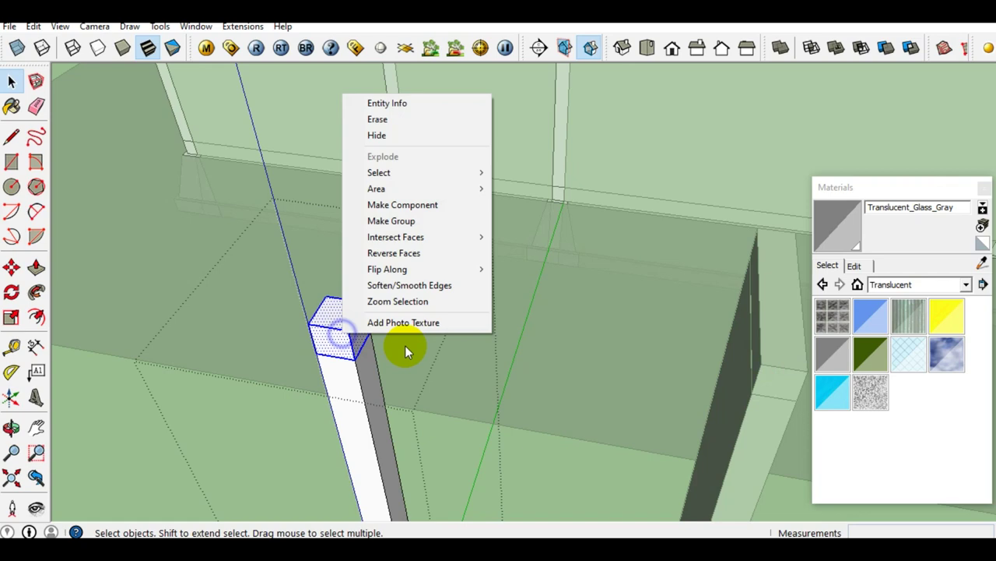
click(409, 223)
scroll(367, 345, down, 3)
scroll(401, 421, up, 3)
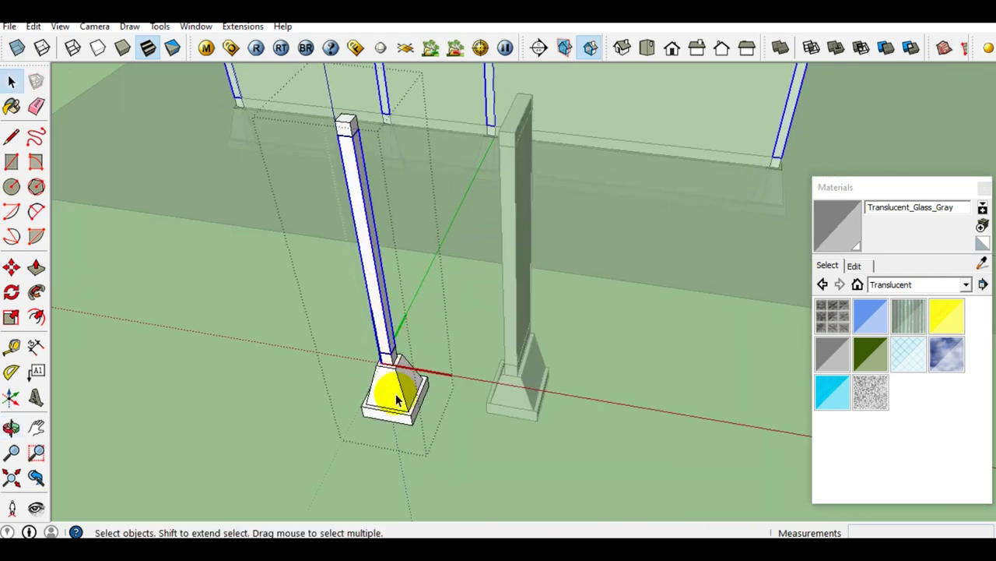
Step: Window-select both pillar assemblies together
scroll(397, 389, up, 3)
mouse_move(397, 416)
middle_down()
mouse_move(272, 338)
mouse_move(376, 375)
middle_up()
scroll(375, 375, down, 5)
scroll(394, 352, down, 5)
mouse_move(451, 319)
middle_down()
mouse_move(474, 394)
mouse_move(447, 419)
mouse_move(456, 416)
middle_up()
scroll(428, 379, up, 5)
scroll(445, 423, up, 3)
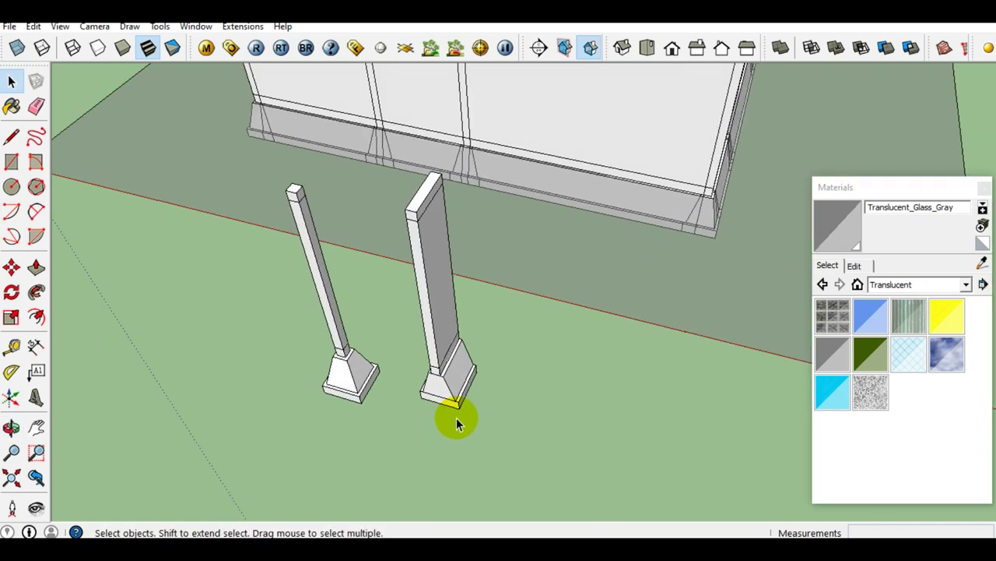
scroll(483, 428, down, 3)
drag(504, 440, 356, 371)
scroll(367, 378, down, 3)
scroll(379, 389, up, 3)
mouse_move(378, 390)
middle_down()
mouse_move(502, 358)
mouse_move(506, 366)
middle_up()
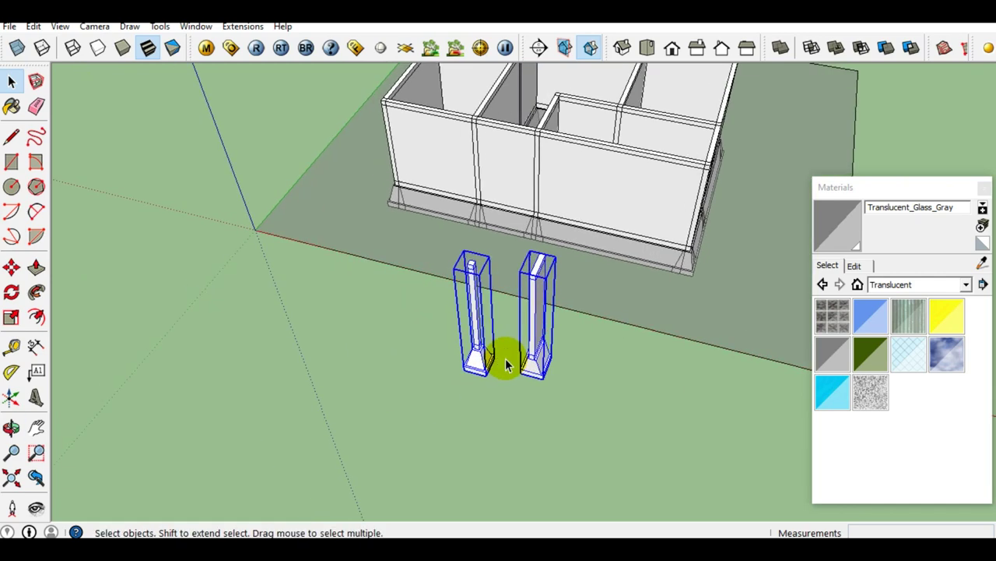
scroll(506, 366, up, 2)
drag(618, 433, 426, 344)
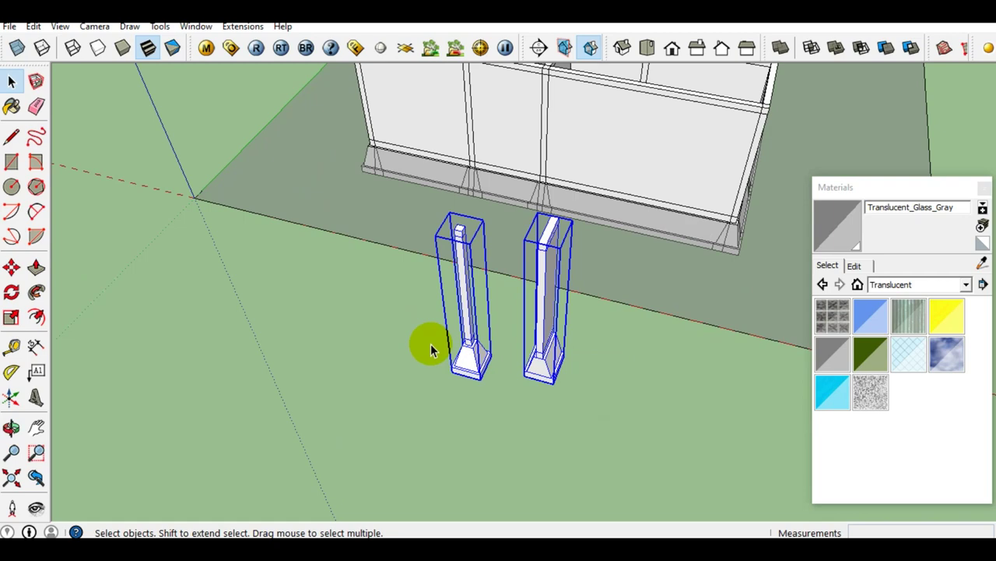
Step: Move both pillars about 13435mm out to the left of the building
key(m)
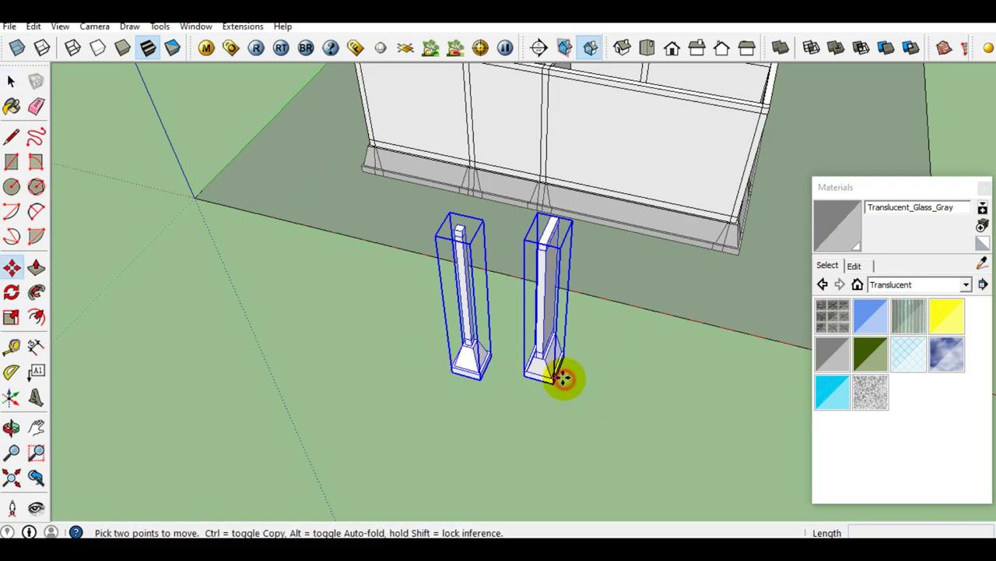
scroll(562, 377, down, 3)
scroll(563, 377, down, 2)
click(560, 378)
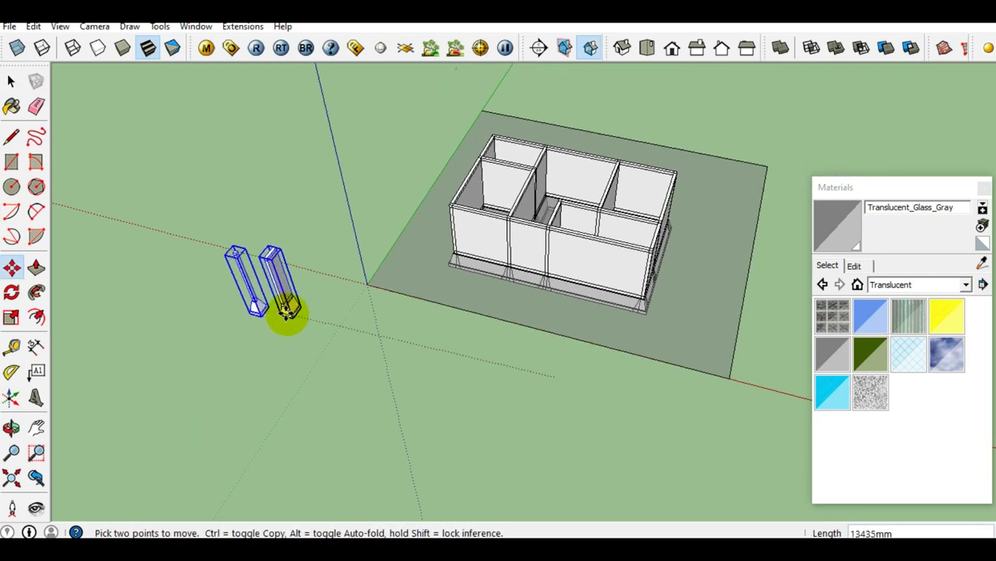
click(285, 303)
key(space)
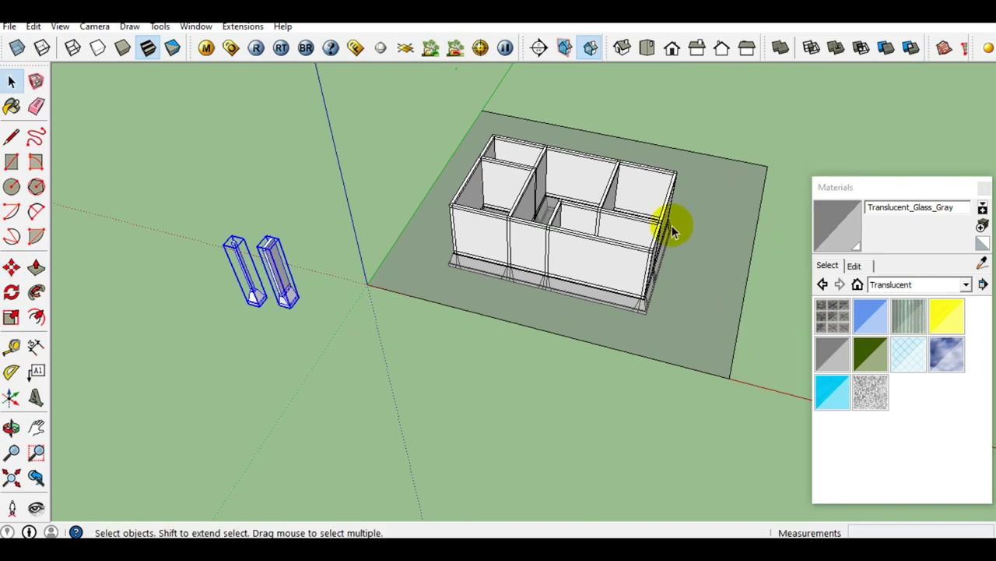
Step: Orbit down low and switch to the standard Front view
click(583, 262)
mouse_move(583, 263)
middle_down()
mouse_move(752, 116)
mouse_move(430, 60)
mouse_move(711, 215)
mouse_move(556, 240)
mouse_move(238, 240)
mouse_move(803, 334)
mouse_move(540, 260)
mouse_move(534, 189)
mouse_move(550, 200)
mouse_move(622, 136)
middle_up()
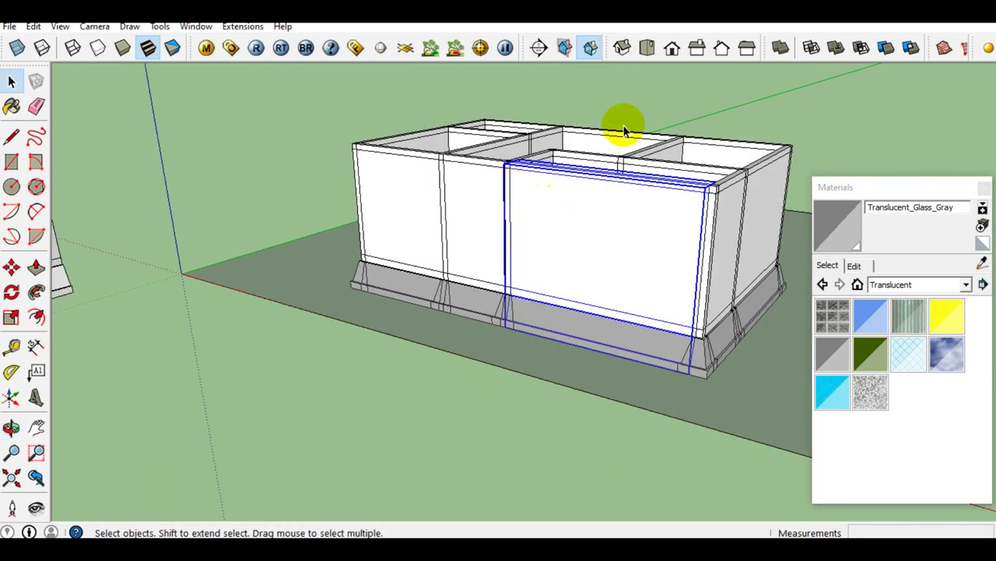
mouse_move(695, 171)
middle_down()
mouse_move(583, 104)
mouse_move(696, 105)
mouse_move(683, 55)
middle_up()
click(674, 50)
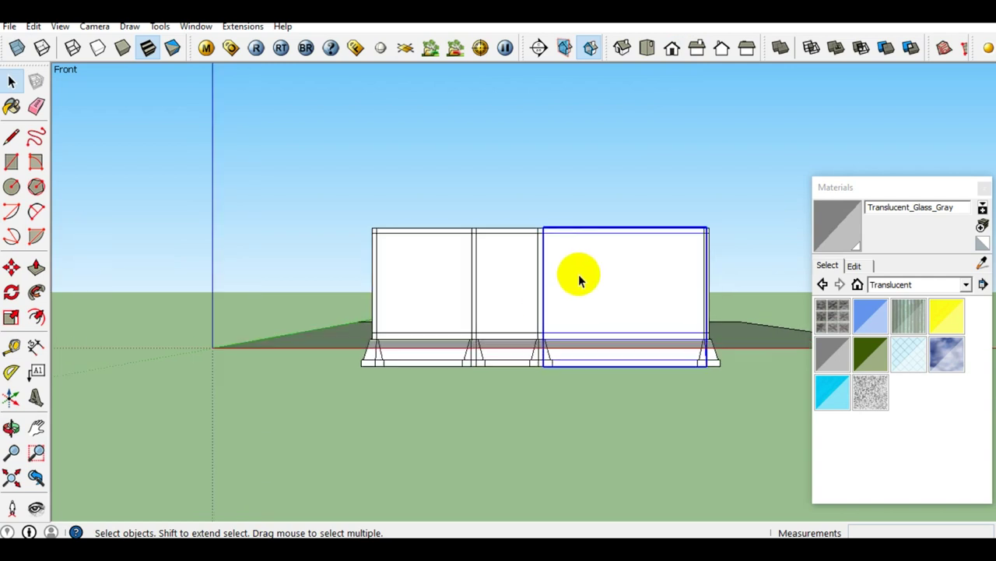
Step: Zoom in and window-select the entire walled building on its plinth
scroll(467, 248, down, 2)
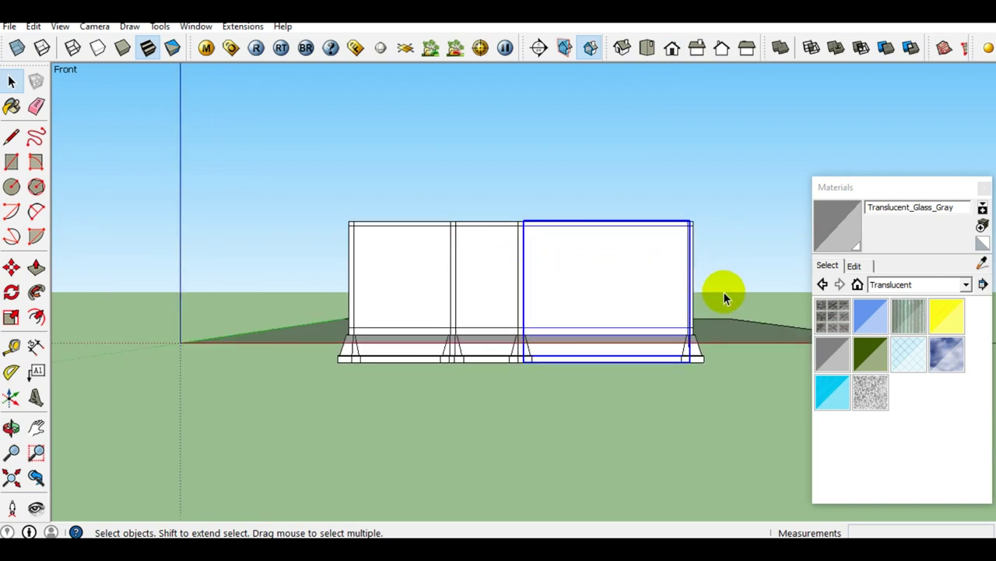
scroll(569, 273, down, 1)
scroll(698, 294, up, 2)
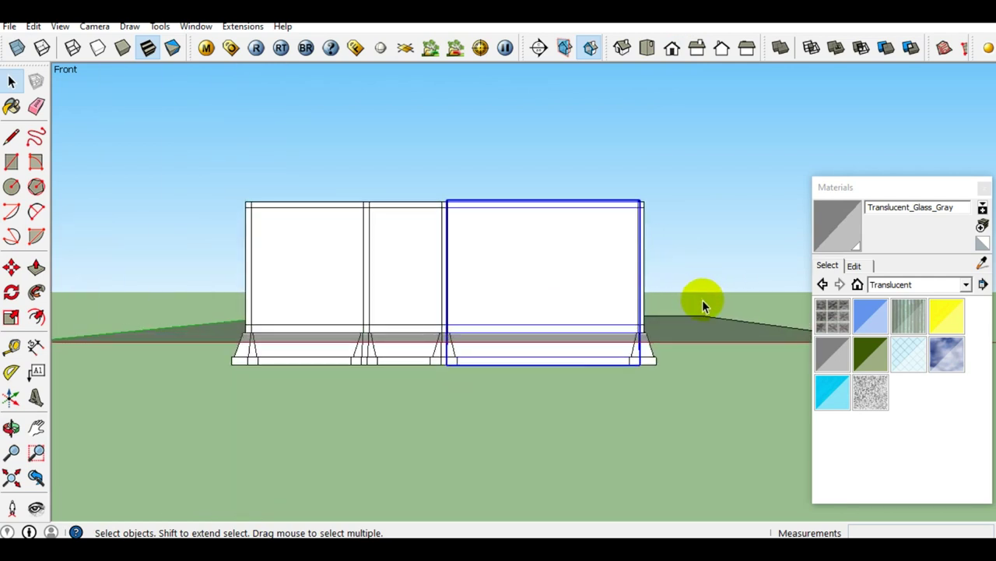
drag(703, 301, 208, 126)
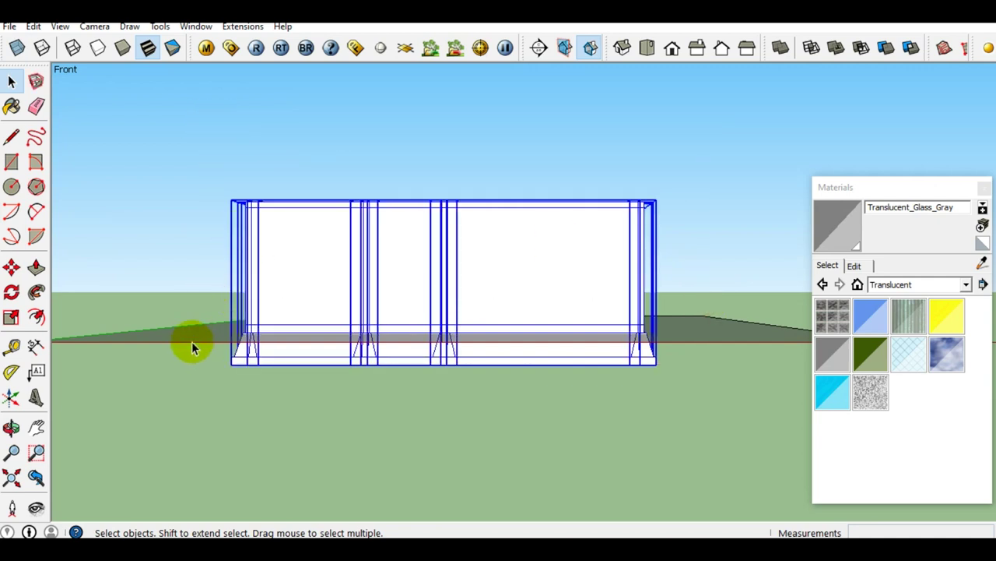
scroll(192, 341, up, 1)
scroll(192, 338, up, 1)
scroll(191, 335, up, 1)
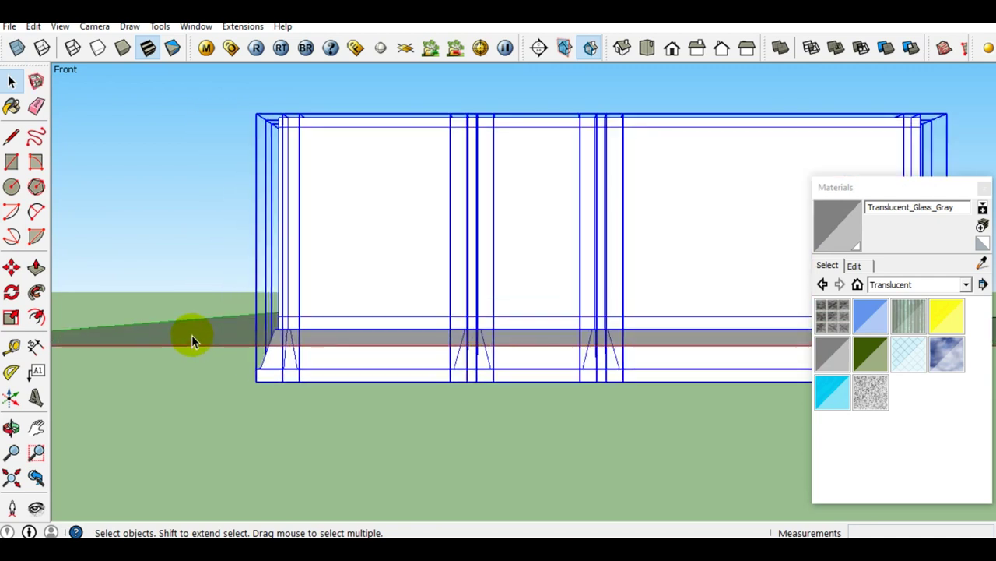
scroll(191, 335, down, 3)
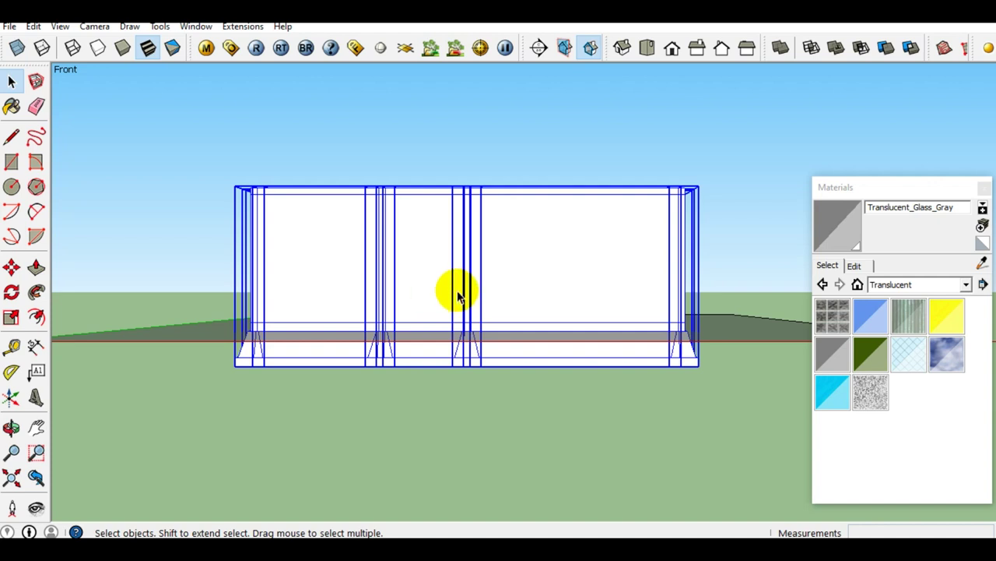
Step: Explode the selected building group into its separate parts
right_click(506, 225)
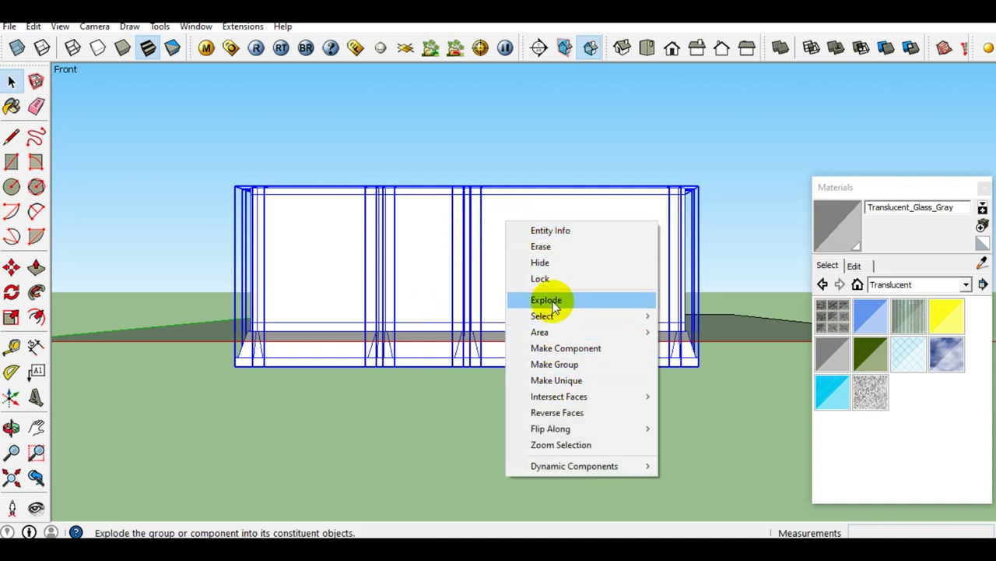
click(551, 301)
mouse_move(556, 266)
middle_down()
mouse_move(632, 259)
mouse_move(508, 241)
middle_up()
Step: Select the front wall panels, the left wall panel and both panels' top strips
click(587, 283)
scroll(501, 330, up, 2)
click(501, 320)
click(556, 309)
scroll(394, 278, up, 2)
mouse_move(394, 278)
middle_down()
mouse_move(422, 277)
mouse_move(377, 278)
middle_up()
click(362, 289)
click(383, 246)
click(494, 265)
Step: Around the building corner, select the left and right wall panels plus the corner strip
scroll(485, 335, down, 2)
scroll(485, 338, down, 2)
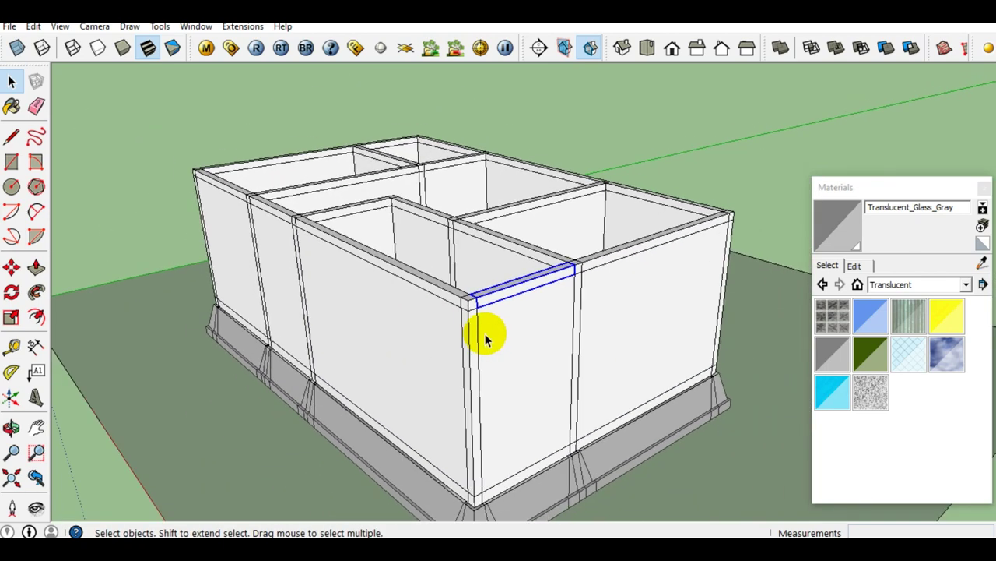
middle_drag(507, 367, 249, 352)
scroll(541, 327, up, 3)
middle_drag(540, 327, 371, 335)
scroll(351, 315, up, 2)
mouse_move(334, 306)
middle_down()
mouse_move(345, 282)
mouse_move(360, 281)
middle_up()
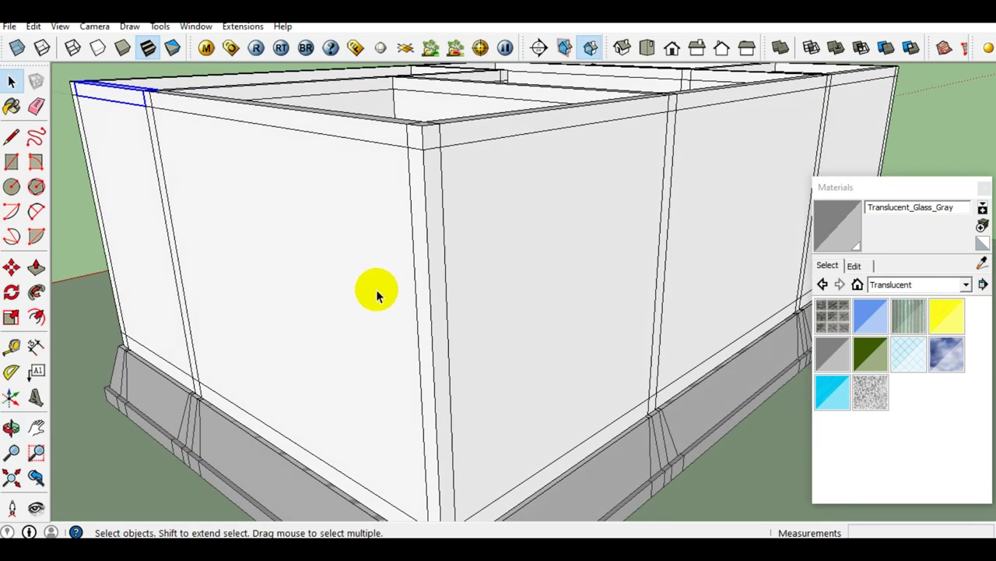
ctrl+click(376, 289)
ctrl+click(527, 280)
ctrl+click(436, 290)
scroll(436, 321, up, 1)
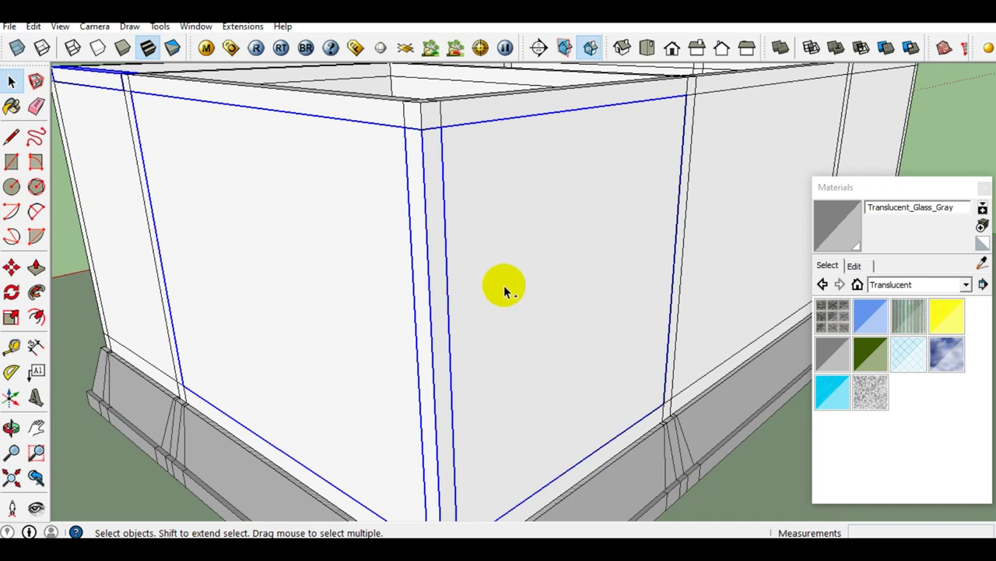
Step: Merge the selected wall panels and corner strip into one Outer Shell
right_click(439, 280)
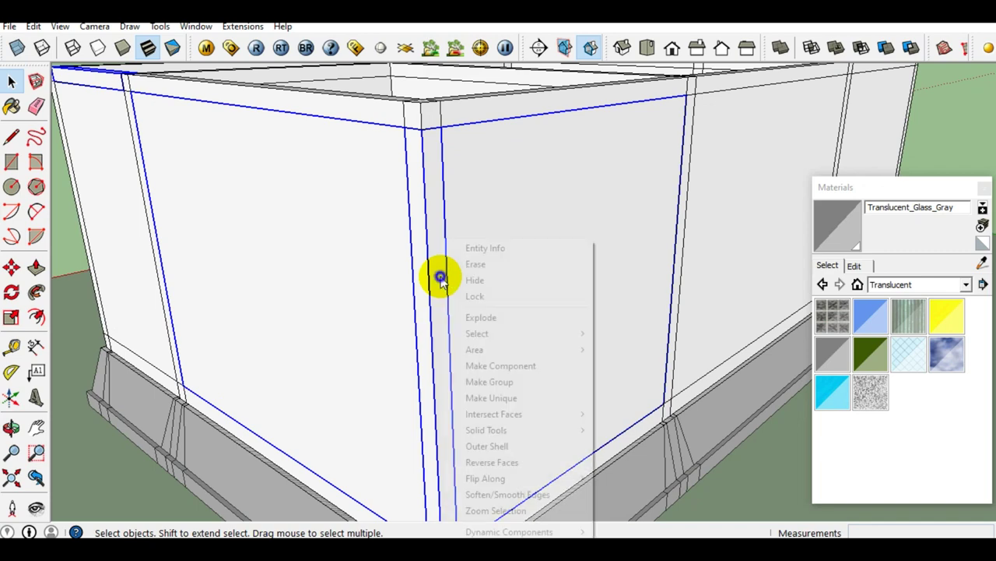
click(498, 449)
scroll(499, 374, down, 3)
scroll(499, 347, up, 5)
mouse_move(498, 342)
middle_down()
mouse_move(435, 340)
mouse_move(530, 341)
mouse_move(476, 345)
middle_up()
Step: Inspect the merged walls and slab underside, then show the Front standard view
mouse_move(412, 344)
middle_down()
mouse_move(518, 292)
mouse_move(329, 316)
mouse_move(430, 322)
middle_up()
scroll(431, 322, down, 2)
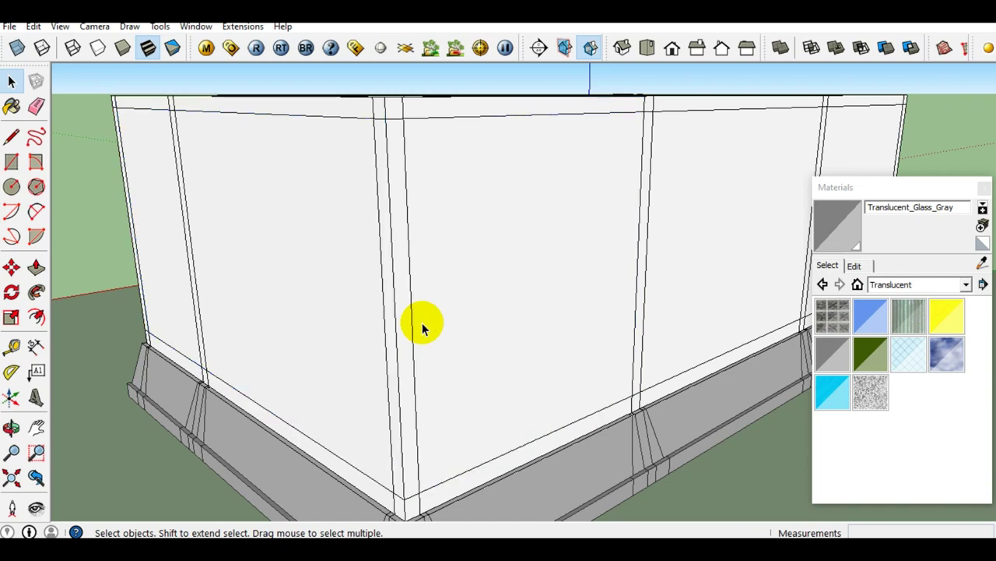
scroll(422, 323, down, 3)
middle_drag(422, 322, 539, 307)
scroll(423, 311, down, 2)
middle_drag(423, 312, 574, 194)
scroll(605, 216, up, 1)
scroll(569, 257, up, 3)
mouse_move(489, 284)
middle_down()
mouse_move(541, 253)
mouse_move(591, 280)
mouse_move(696, 262)
mouse_move(354, 322)
mouse_move(535, 346)
mouse_move(500, 329)
mouse_move(581, 269)
mouse_move(678, 283)
mouse_move(527, 285)
mouse_move(585, 327)
middle_up()
scroll(574, 298, up, 2)
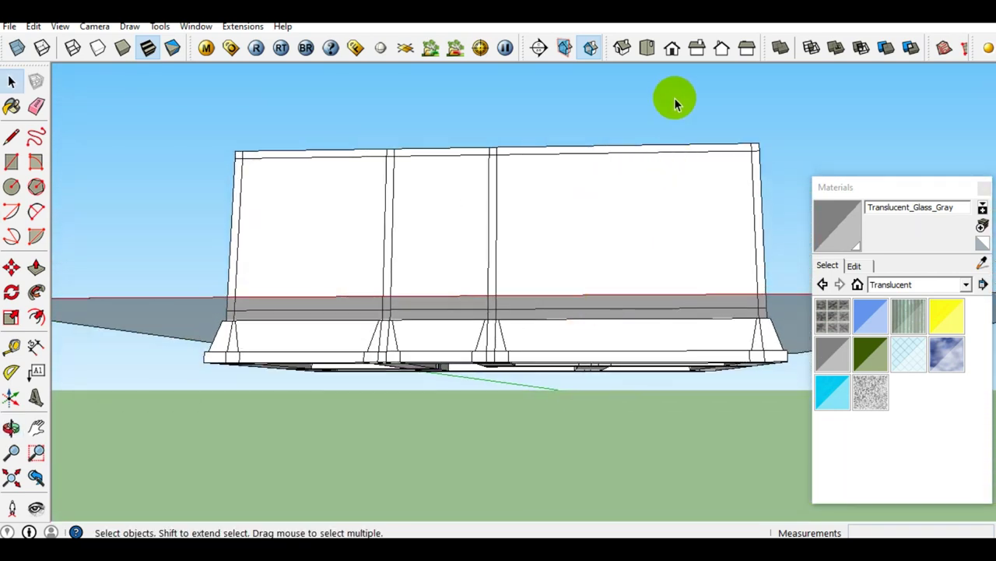
click(672, 48)
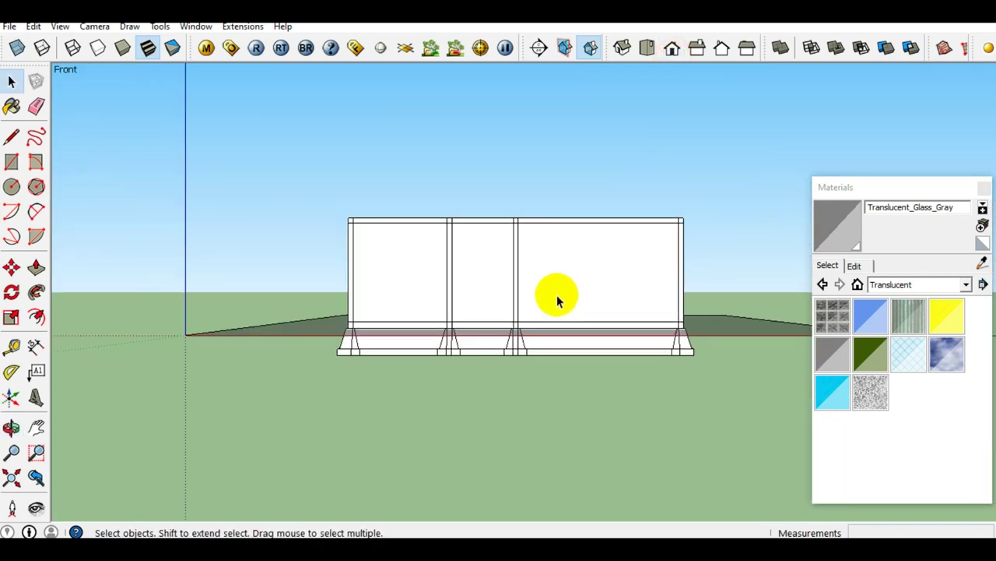
Step: Switch the camera to Parallel Projection and zoom in
click(95, 27)
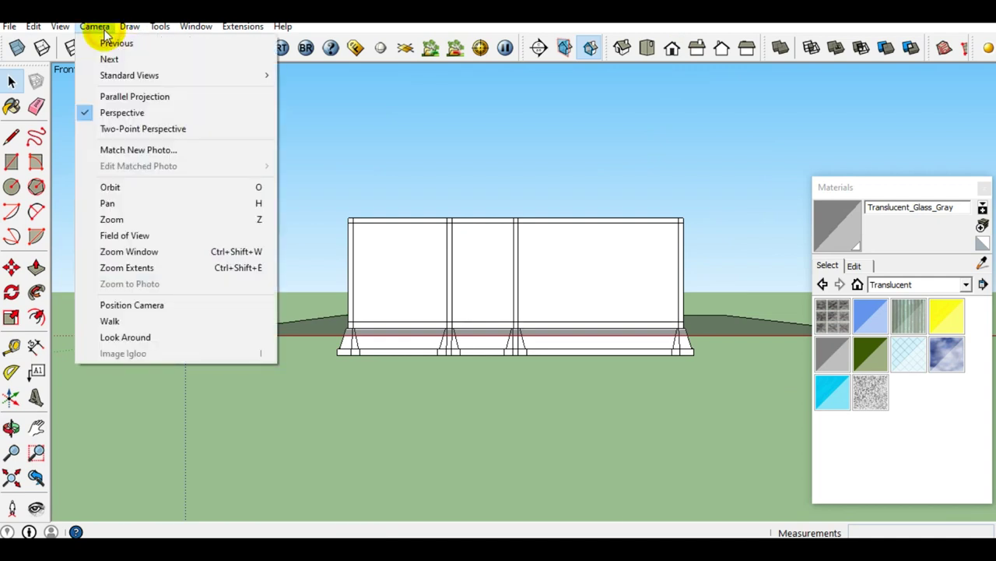
click(144, 100)
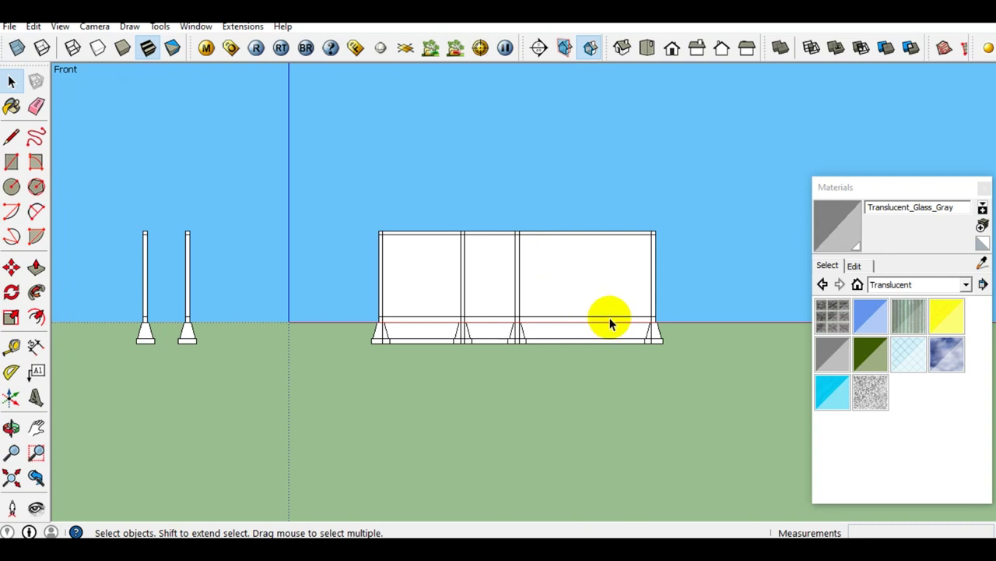
scroll(609, 323, up, 3)
scroll(607, 312, up, 1)
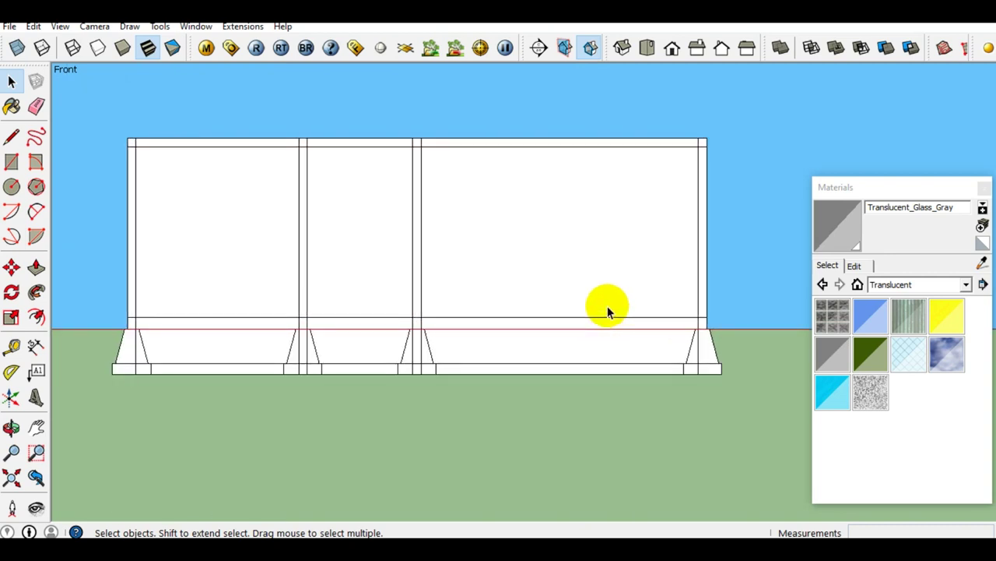
Step: Box-select all the base pieces along the bottom of the wall
click(11, 83)
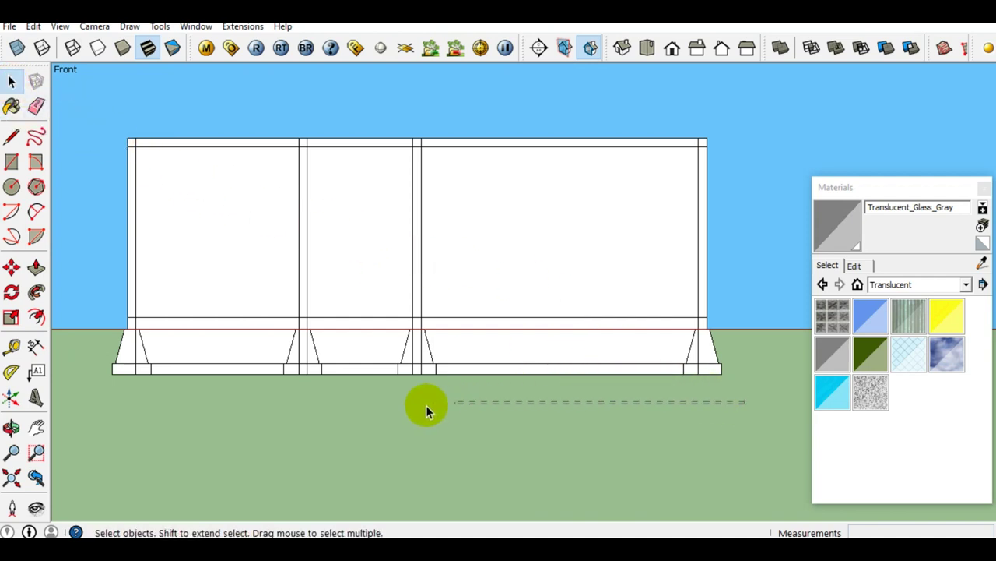
drag(414, 400, 99, 373)
drag(100, 377, 100, 377)
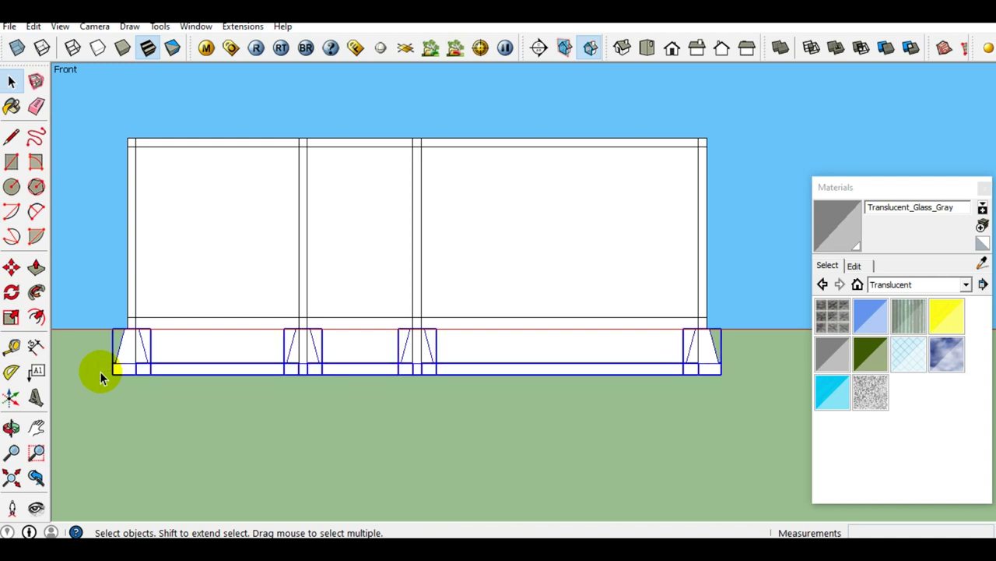
right_click(592, 367)
mouse_move(639, 276)
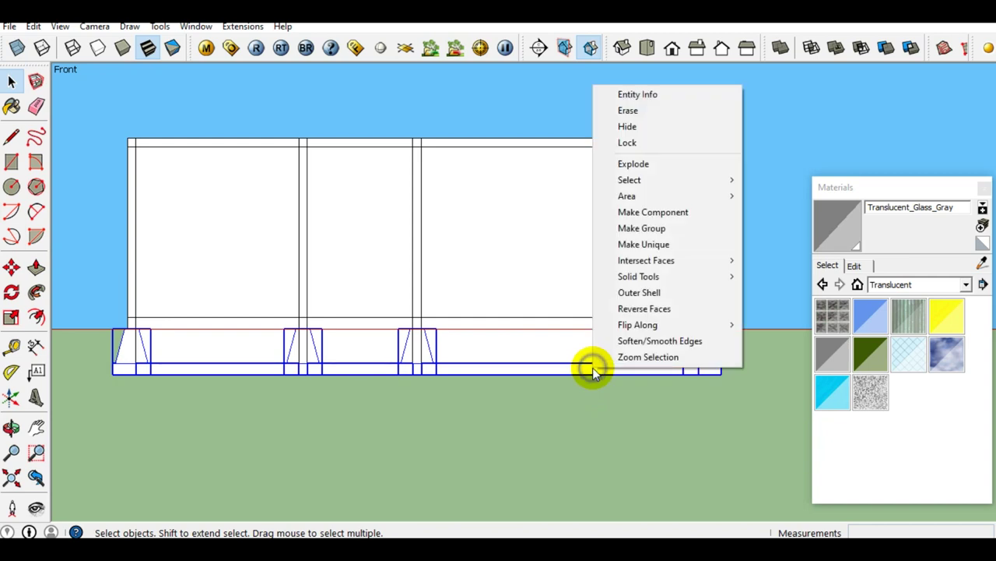
Step: Merge the selected base pieces into one Outer Shell and return to Perspective projection
click(659, 294)
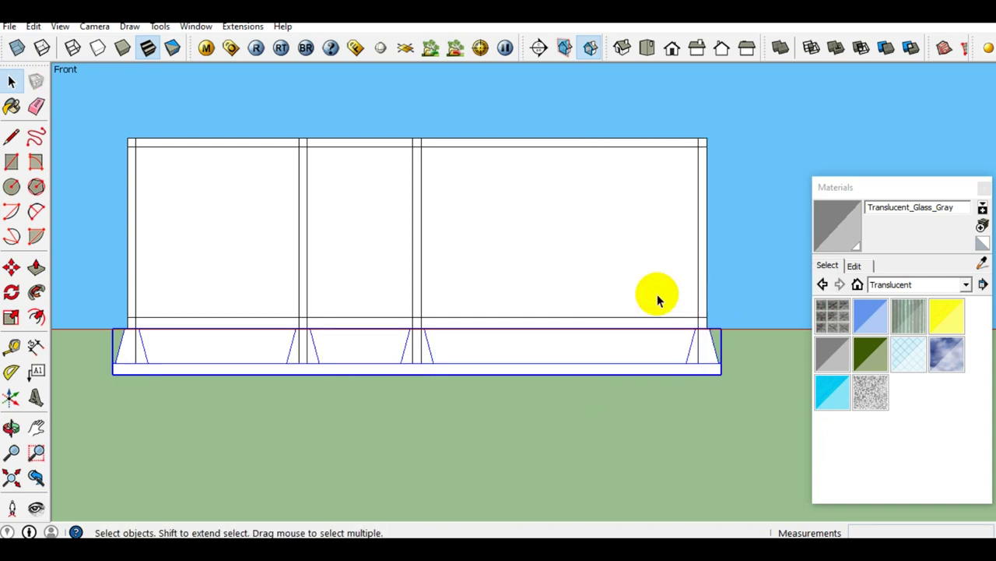
click(94, 26)
click(137, 113)
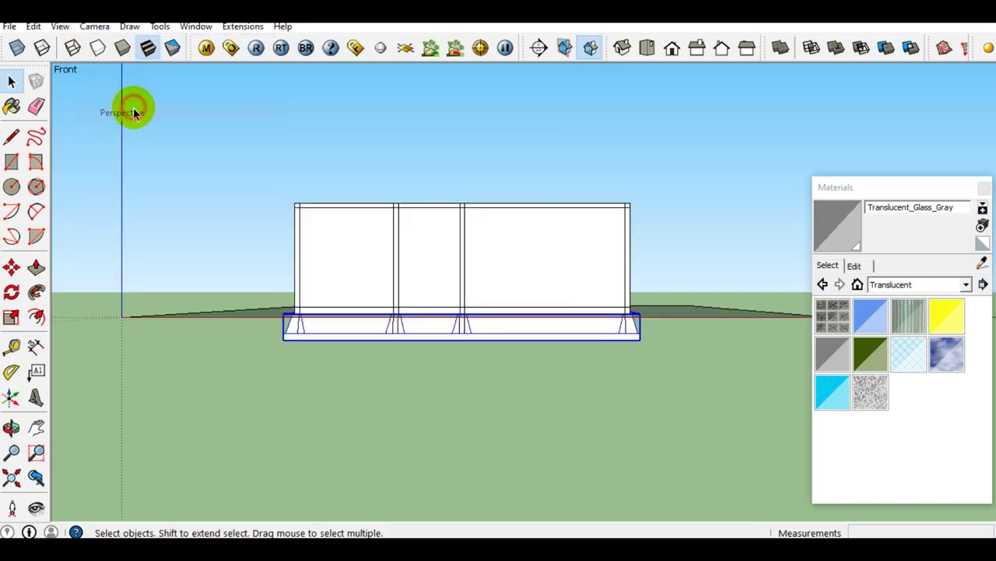
Step: Orbit beneath the model to inspect the base's underside
scroll(658, 311, up, 5)
middle_drag(589, 249, 539, 224)
scroll(396, 275, up, 3)
mouse_move(396, 276)
middle_down()
mouse_move(467, 185)
mouse_move(630, 163)
middle_up()
scroll(667, 201, up, 3)
scroll(667, 201, down, 3)
mouse_move(506, 228)
middle_down()
mouse_move(454, 231)
mouse_move(387, 211)
middle_up()
scroll(611, 204, up, 3)
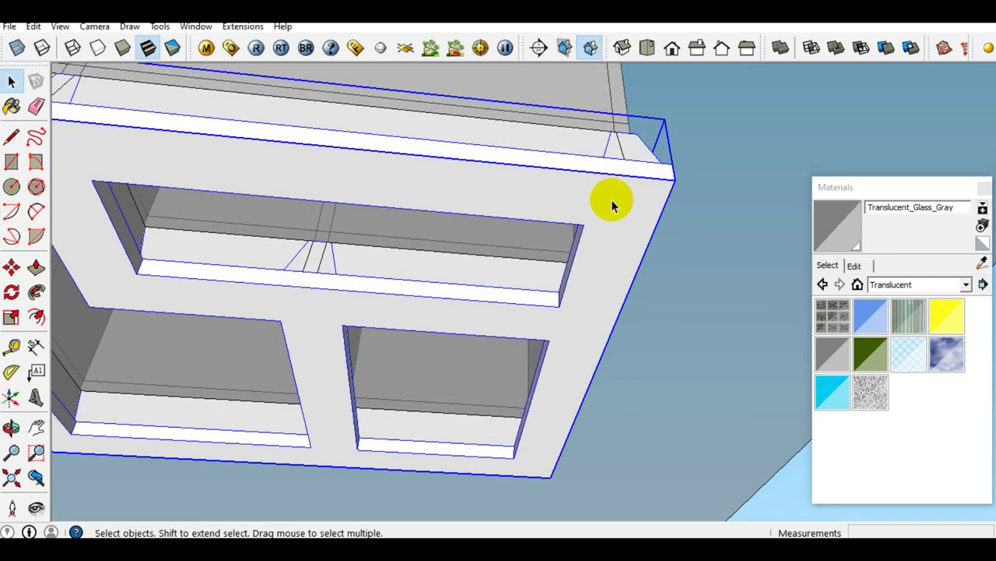
Step: Open the base group for editing, view it from below, then return to Front view
double_click(612, 200)
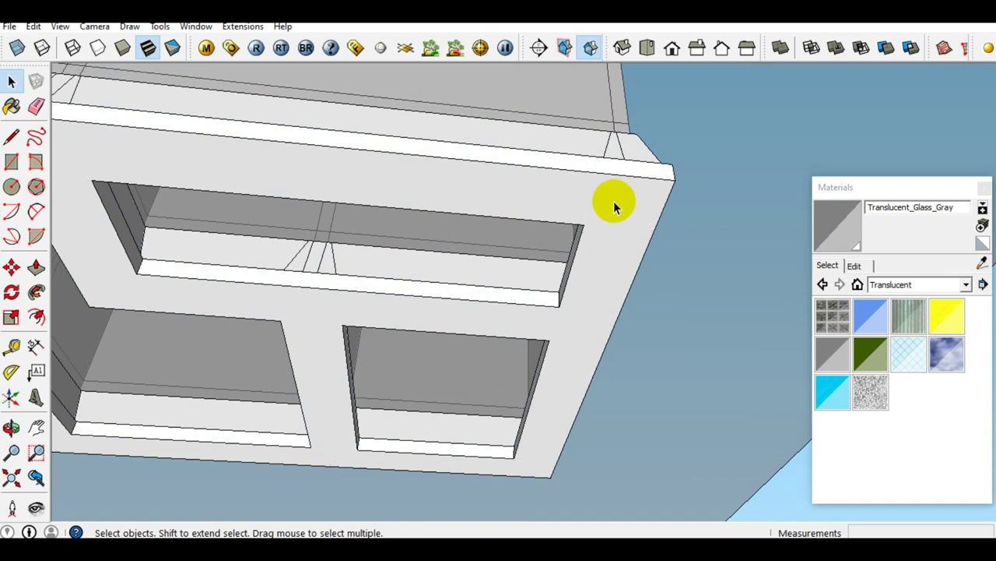
scroll(614, 207, down, 2)
mouse_move(601, 204)
middle_down()
mouse_move(503, 250)
mouse_move(400, 330)
mouse_move(272, 383)
mouse_move(561, 437)
mouse_move(472, 448)
mouse_move(363, 372)
mouse_move(498, 340)
mouse_move(530, 338)
mouse_move(534, 350)
middle_up()
scroll(503, 237, up, 2)
scroll(540, 231, up, 2)
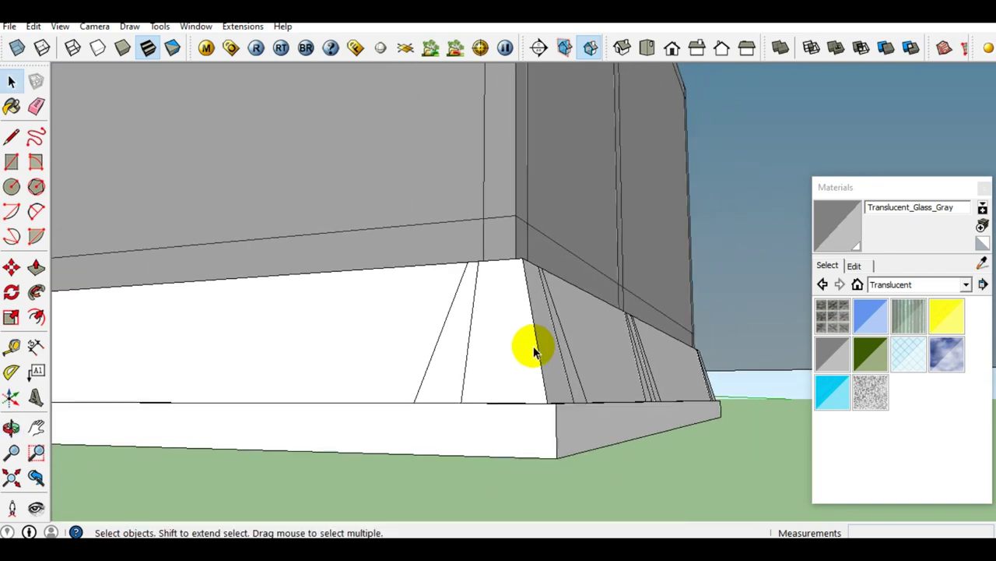
click(672, 49)
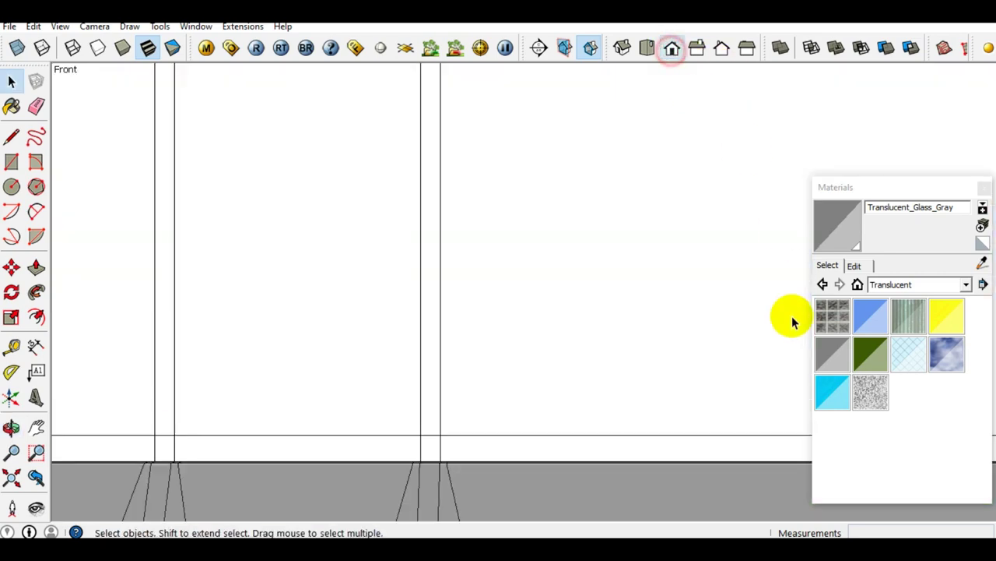
Step: Switch the front view to Parallel Projection and zoom in on the base
scroll(480, 333, down, 3)
scroll(532, 323, down, 3)
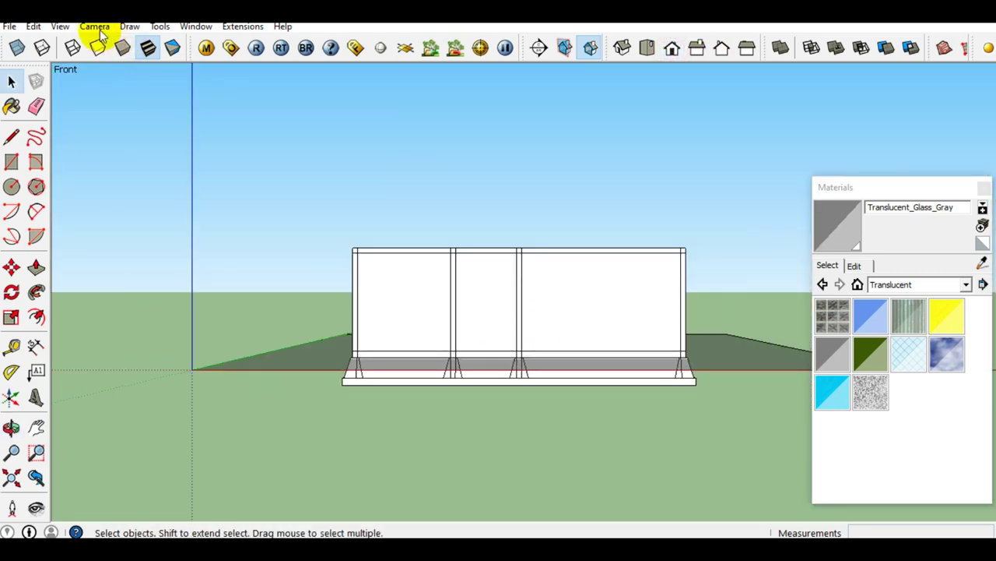
click(95, 25)
click(119, 96)
scroll(594, 350, up, 2)
scroll(756, 338, up, 2)
scroll(711, 356, up, 1)
scroll(736, 359, up, 1)
scroll(736, 364, down, 1)
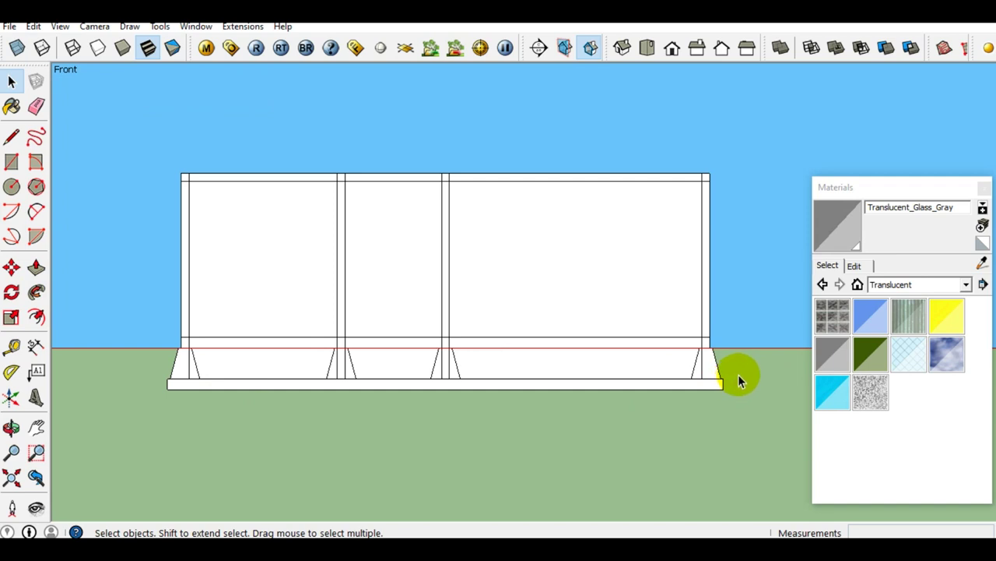
Step: Crossing-select the whole base and merge its inner legs into one Outer Shell
drag(737, 374, 145, 359)
drag(144, 364, 144, 364)
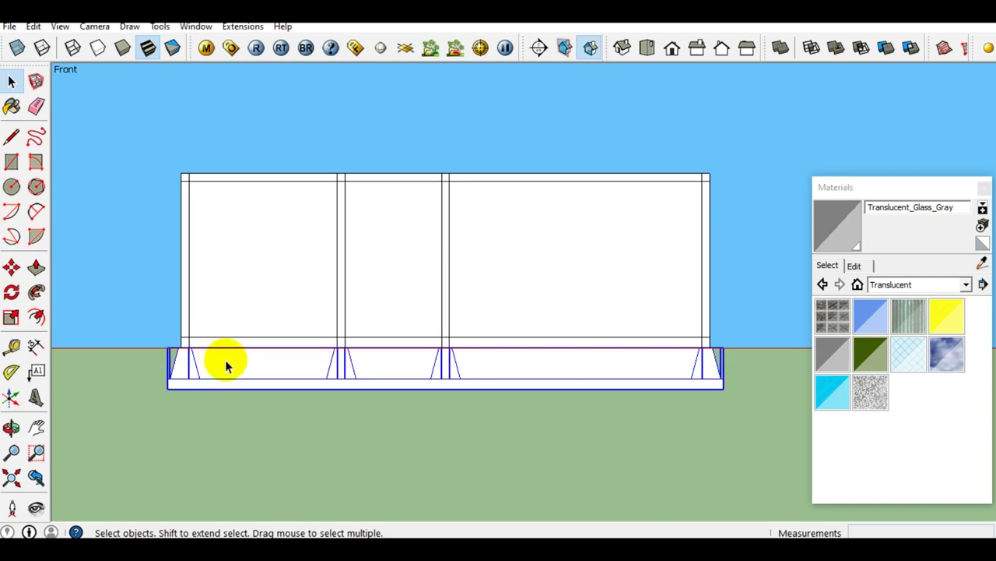
right_click(249, 363)
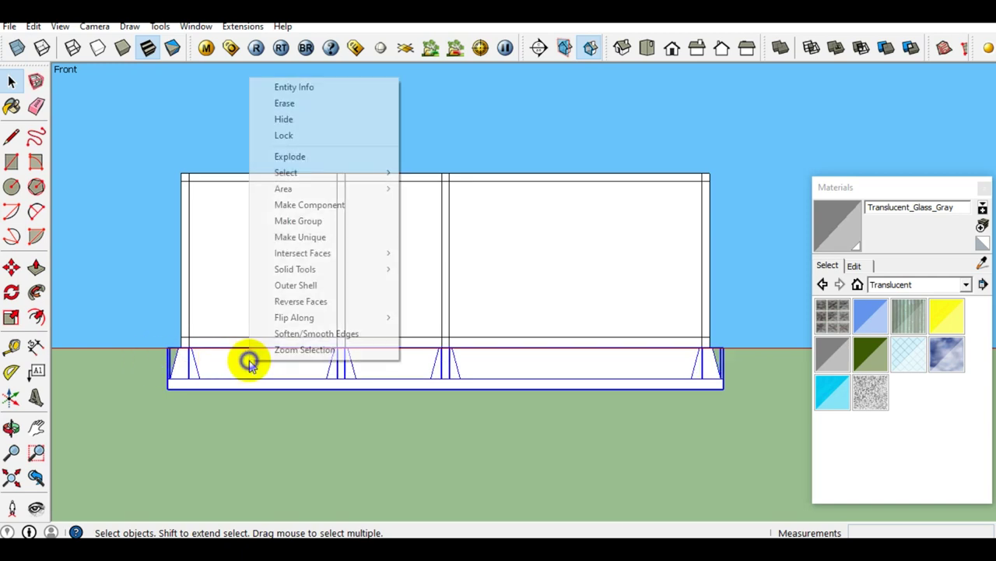
click(300, 286)
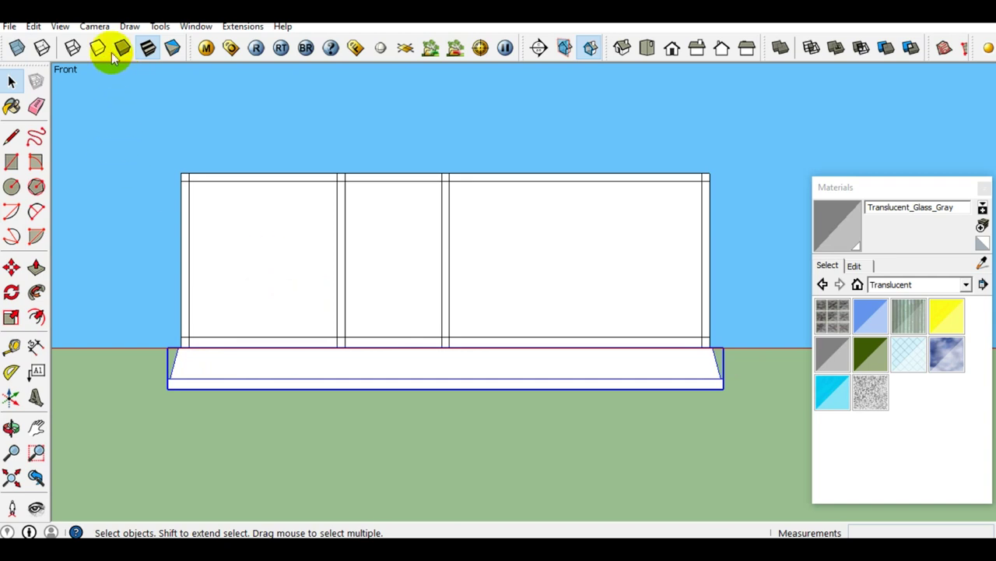
click(97, 27)
Step: Switch back to Perspective projection and orbit to view the box
click(128, 113)
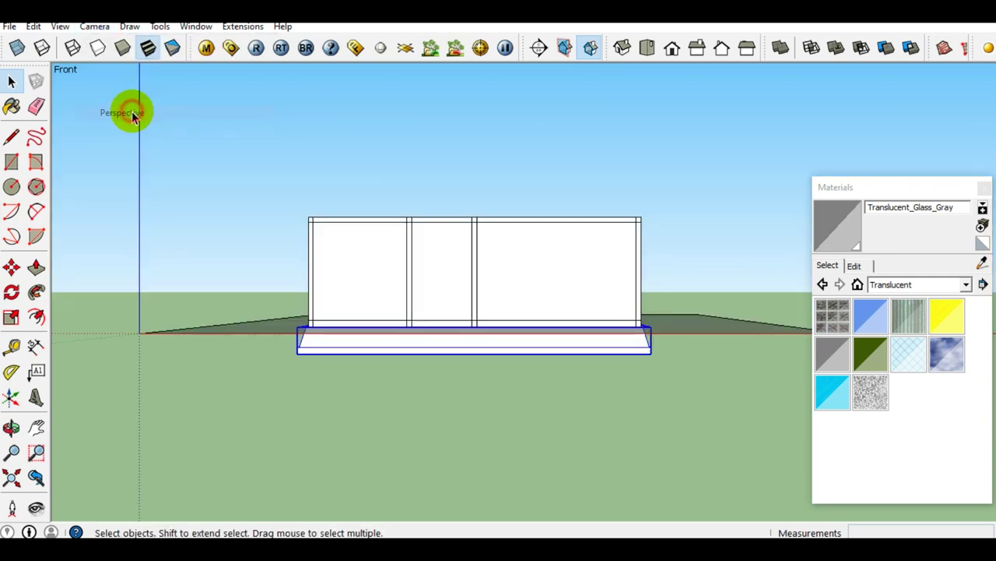
mouse_move(267, 146)
middle_down()
mouse_move(574, 318)
mouse_move(485, 480)
middle_up()
middle_drag(701, 334, 631, 444)
scroll(389, 374, up, 3)
scroll(473, 289, up, 3)
Step: Delete the front panel of the front compartment
middle_drag(473, 289, 447, 351)
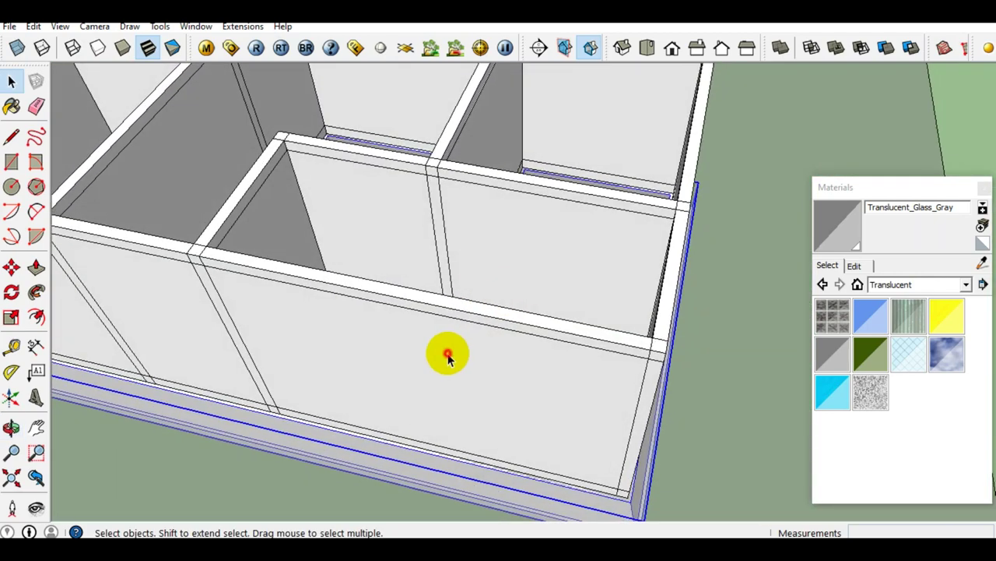
scroll(483, 305, up, 3)
middle_drag(483, 306, 375, 311)
scroll(495, 323, down, 3)
mouse_move(495, 322)
middle_down()
mouse_move(436, 318)
mouse_move(552, 460)
mouse_move(579, 283)
mouse_move(716, 250)
mouse_move(312, 213)
mouse_move(356, 260)
mouse_move(639, 263)
mouse_move(612, 311)
mouse_move(337, 285)
mouse_move(416, 272)
mouse_move(574, 300)
mouse_move(508, 280)
middle_up()
scroll(612, 311, up, 2)
click(492, 282)
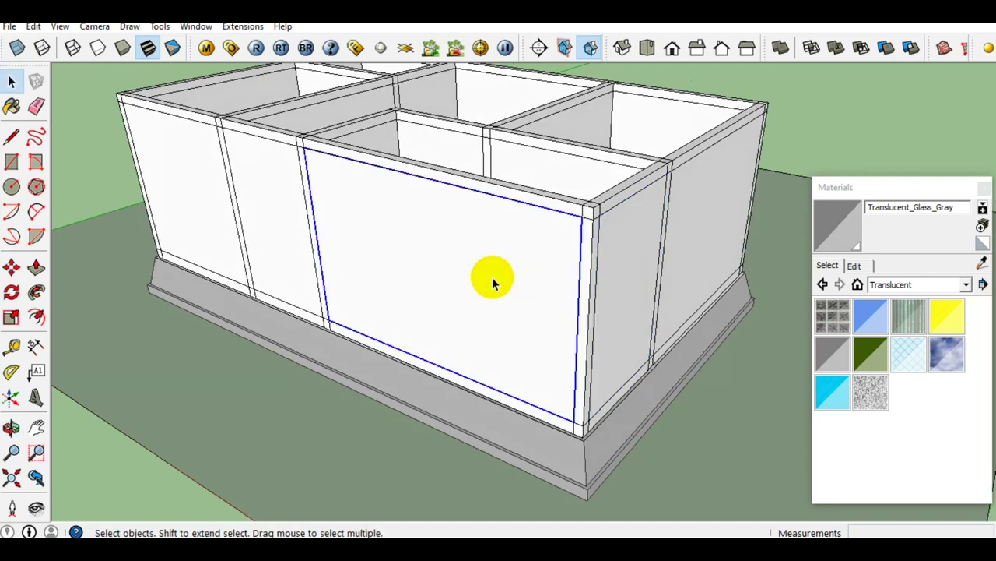
key(Delete)
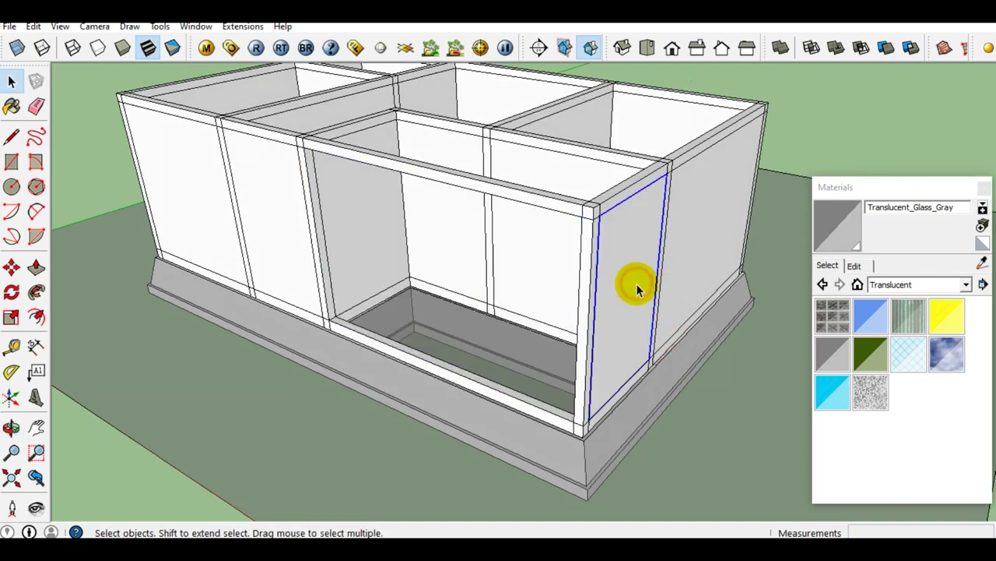
Step: Select the long front beam, short right beam and a glass panel over the opening
mouse_move(637, 288)
middle_down()
mouse_move(490, 216)
mouse_move(469, 262)
mouse_move(304, 240)
mouse_move(569, 296)
mouse_move(462, 216)
middle_up()
click(459, 218)
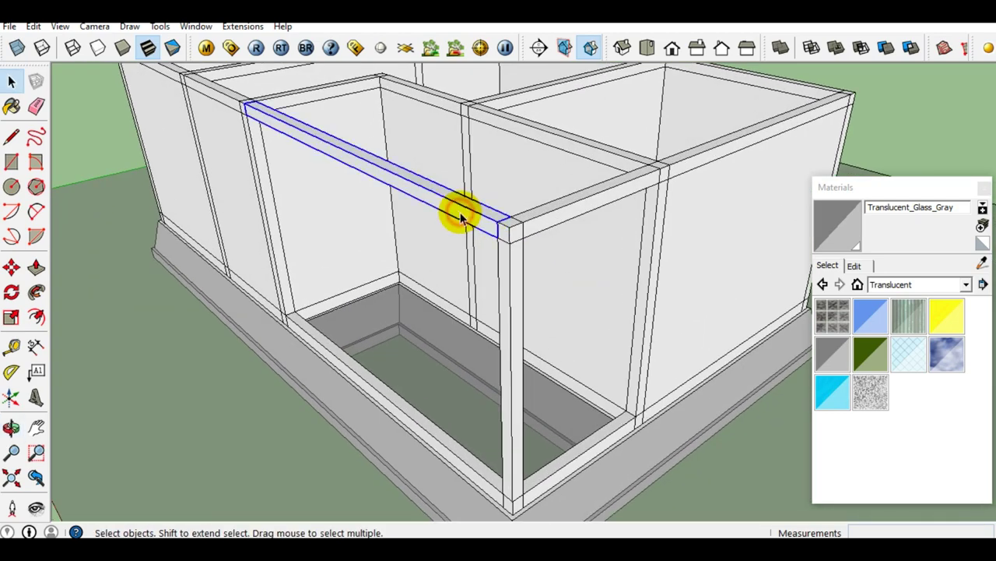
click(550, 216)
mouse_move(538, 246)
middle_down()
mouse_move(474, 223)
mouse_move(587, 223)
mouse_move(576, 216)
mouse_move(537, 240)
middle_up()
click(474, 225)
click(587, 223)
click(576, 215)
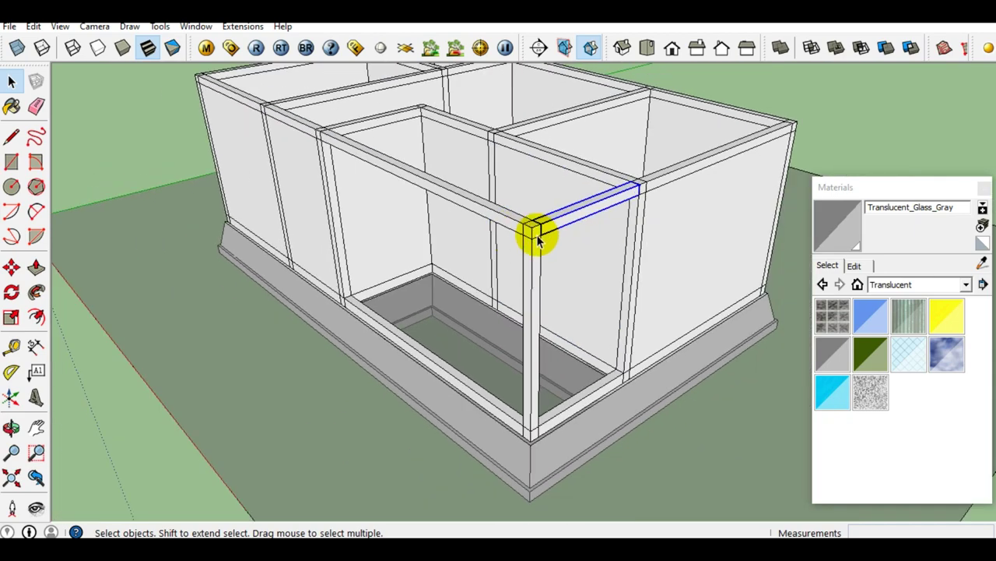
scroll(537, 240, down, 2)
mouse_move(478, 229)
middle_down()
mouse_move(707, 273)
mouse_move(711, 360)
mouse_move(195, 304)
mouse_move(597, 274)
mouse_move(382, 216)
mouse_move(360, 162)
mouse_move(698, 249)
mouse_move(641, 195)
mouse_move(574, 180)
mouse_move(558, 210)
mouse_move(747, 244)
mouse_move(271, 324)
mouse_move(437, 271)
mouse_move(514, 218)
mouse_move(363, 209)
middle_up()
scroll(600, 296, up, 3)
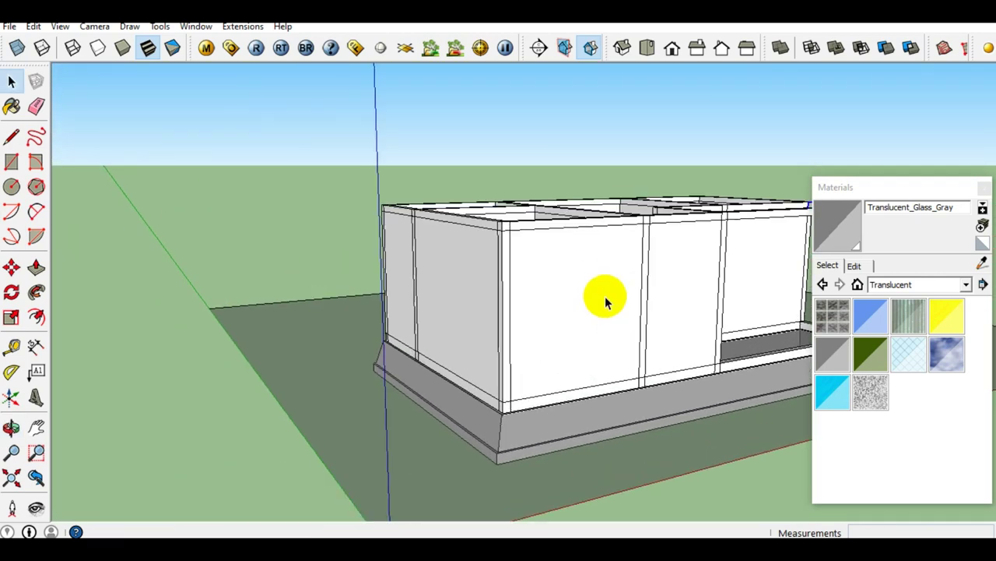
Step: Place a 35° Protractor guide from the box's top corner, aligned along the wall's top edge
scroll(594, 288, up, 2)
mouse_move(571, 268)
middle_down()
mouse_move(400, 258)
mouse_move(392, 285)
mouse_move(716, 298)
mouse_move(684, 323)
mouse_move(688, 309)
mouse_move(809, 325)
mouse_move(116, 312)
mouse_move(140, 301)
middle_up()
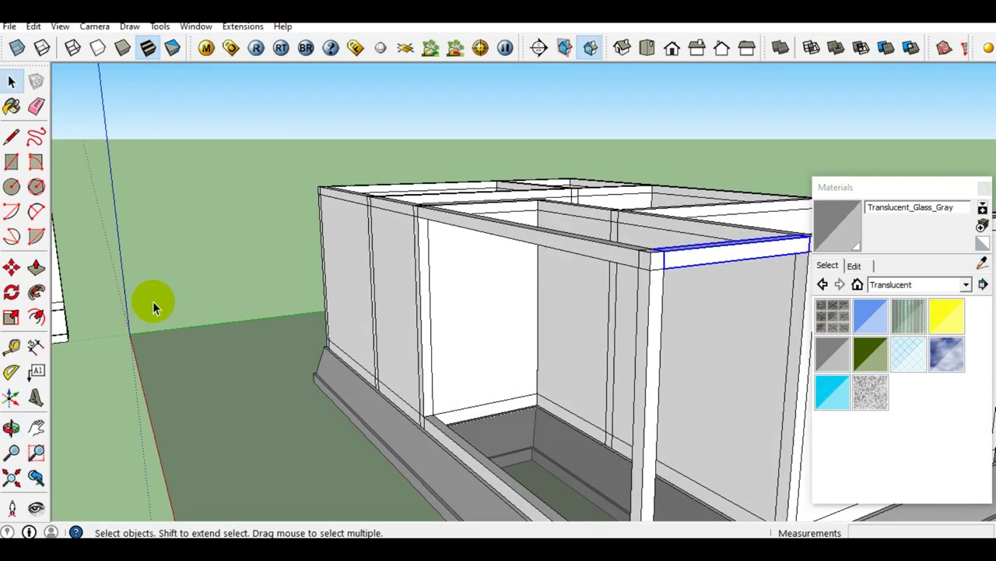
scroll(139, 301, down, 3)
mouse_move(444, 307)
middle_down()
mouse_move(349, 267)
mouse_move(467, 315)
mouse_move(605, 324)
mouse_move(589, 267)
middle_up()
scroll(594, 329, up, 2)
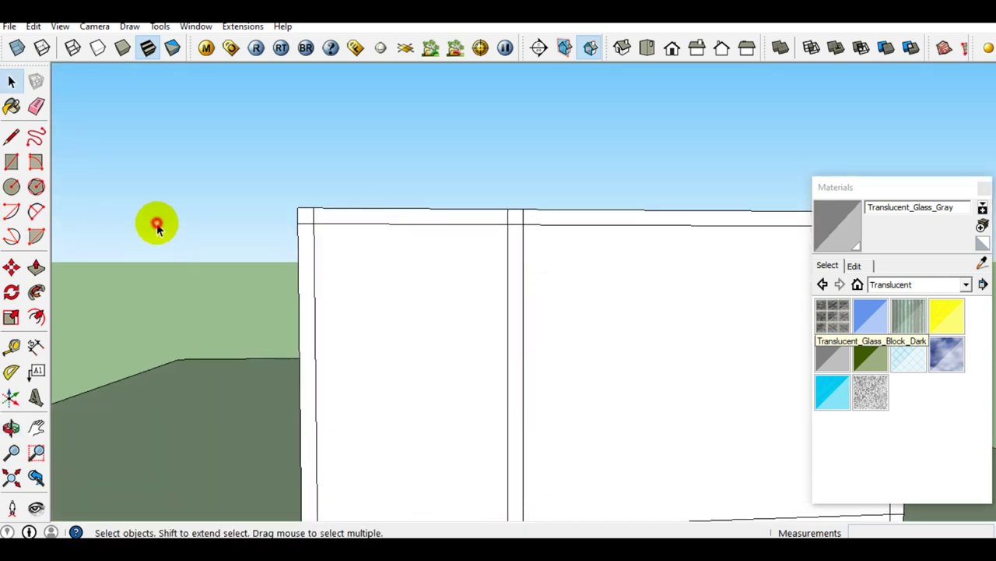
middle_drag(431, 309, 405, 315)
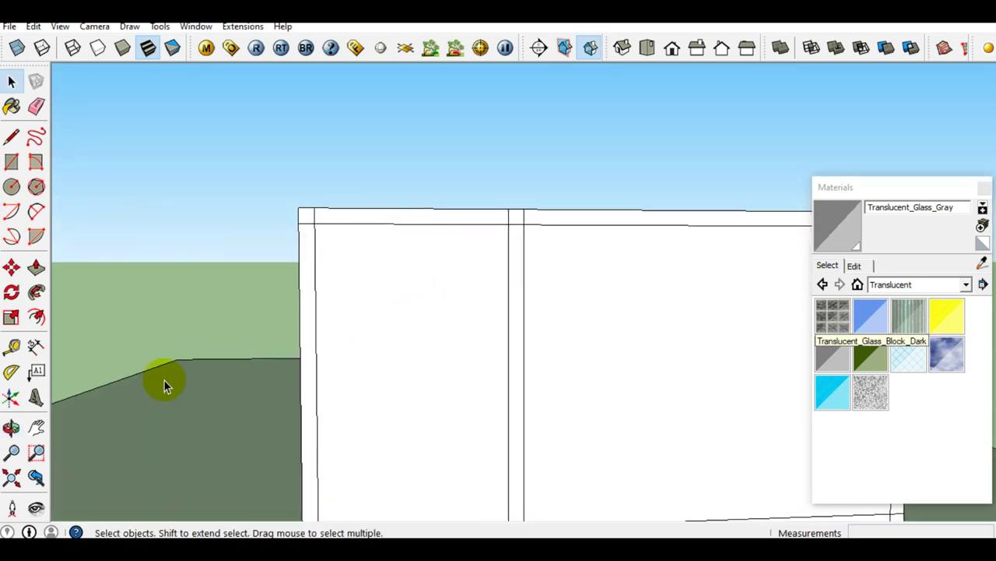
click(13, 373)
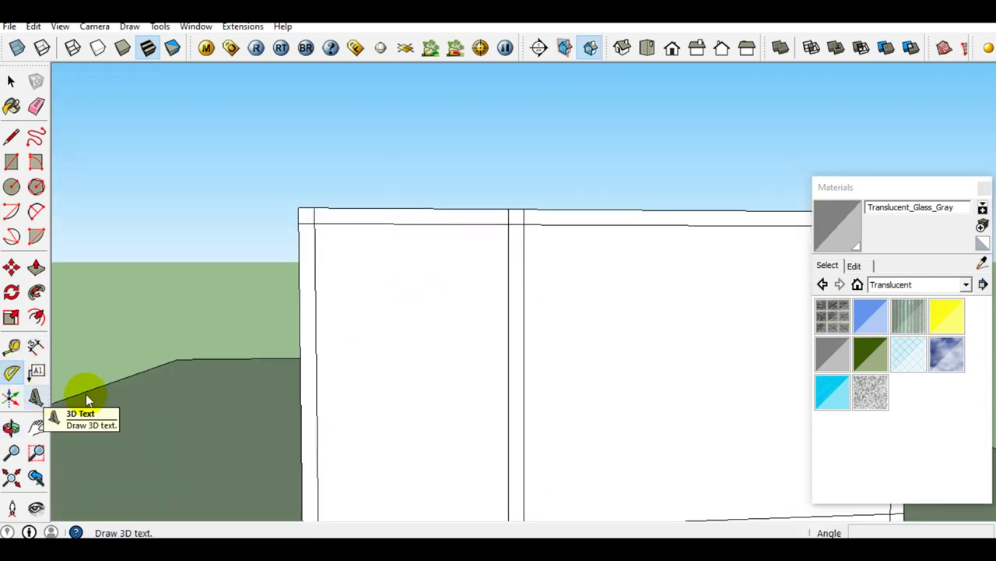
click(302, 212)
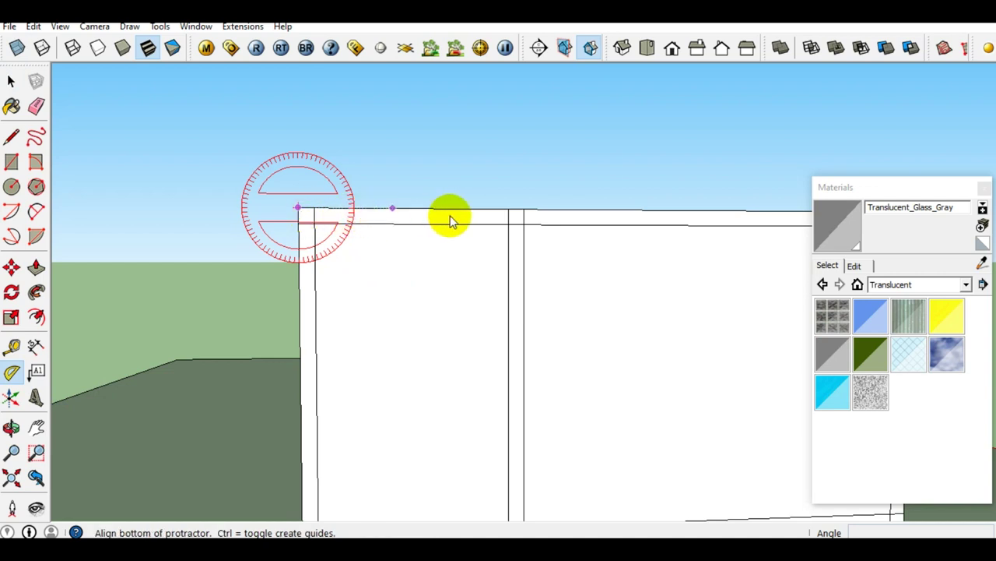
click(593, 209)
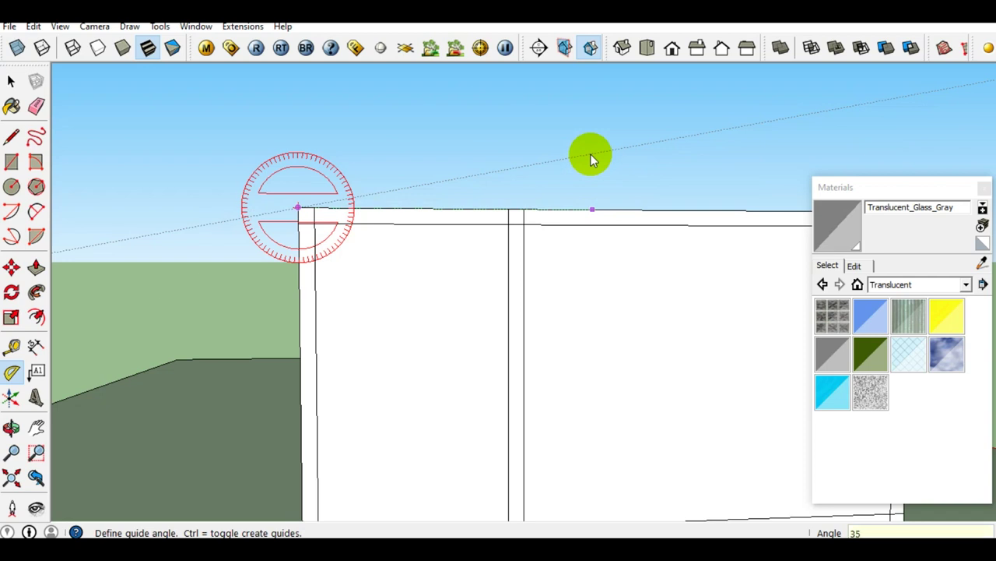
click(590, 160)
key(space)
Step: Orbit to look down into the rooms and start a line on the front wall top
scroll(550, 330, down, 5)
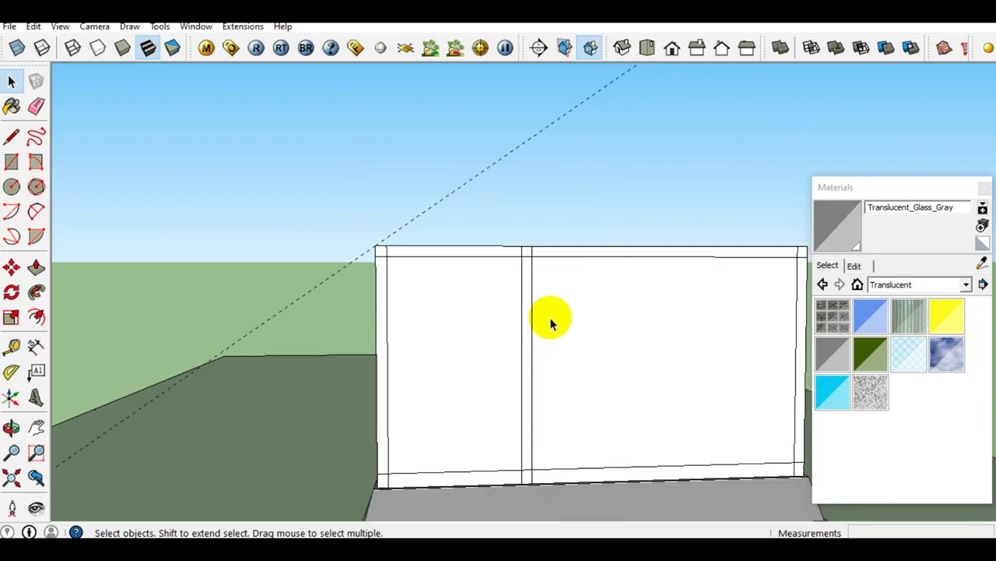
mouse_move(550, 318)
middle_down()
mouse_move(500, 459)
mouse_move(529, 418)
middle_up()
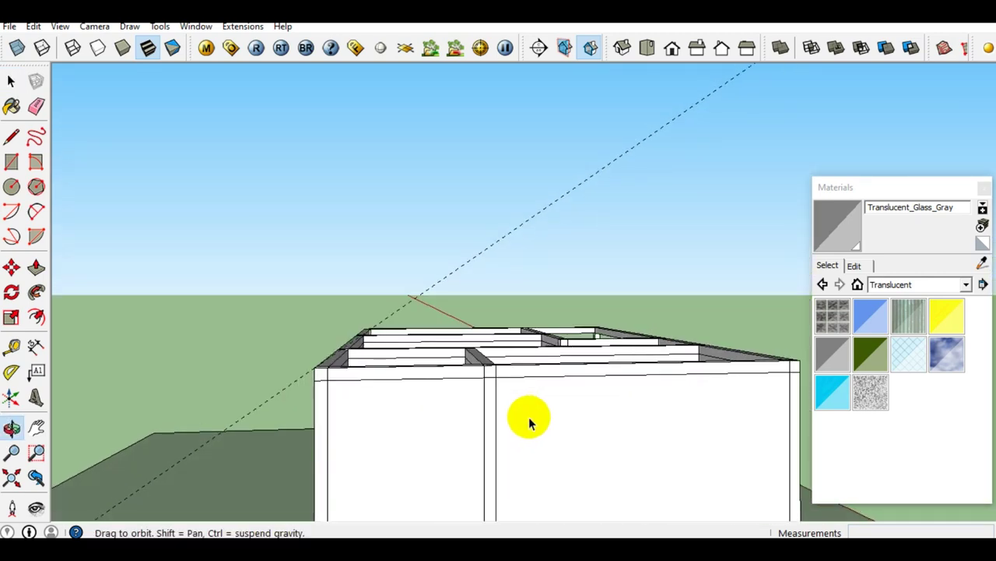
mouse_move(556, 378)
middle_down()
mouse_move(422, 428)
mouse_move(471, 405)
middle_up()
click(451, 403)
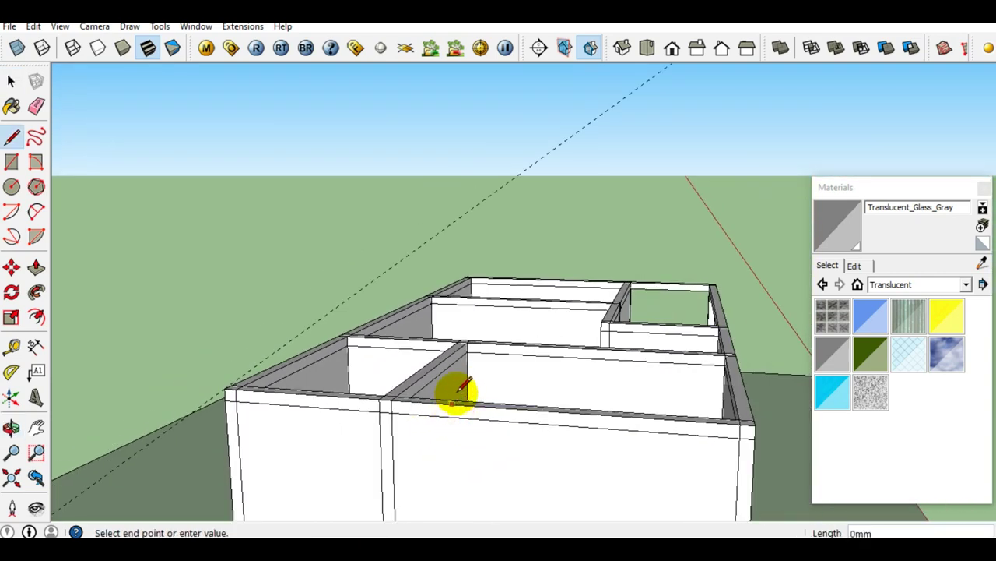
Step: Draw a vertical line up to the 35° guide, then down to the wall corner, closing the triangle
click(450, 223)
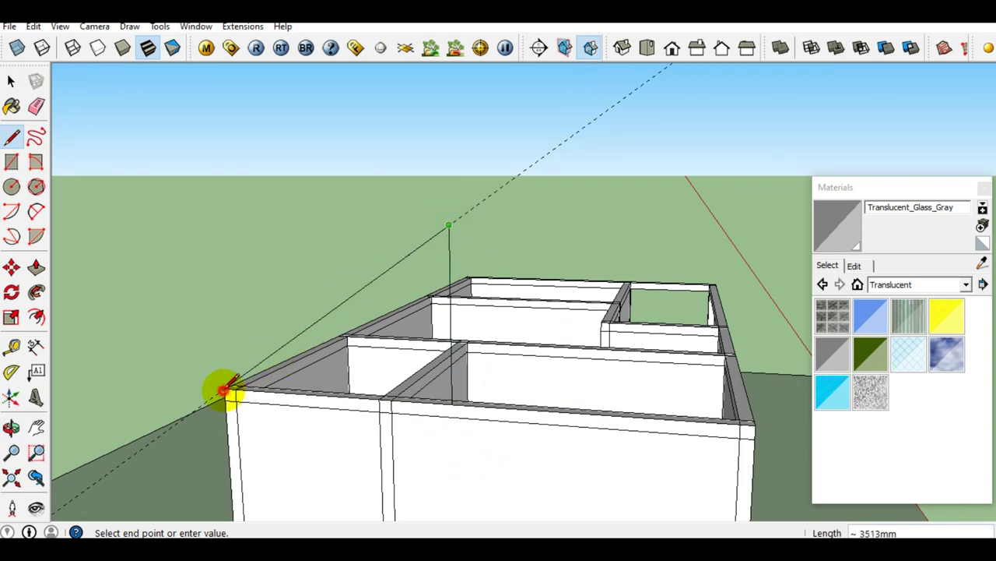
mouse_move(226, 386)
middle_down()
mouse_move(231, 338)
mouse_move(147, 399)
mouse_move(167, 418)
mouse_move(328, 413)
middle_up()
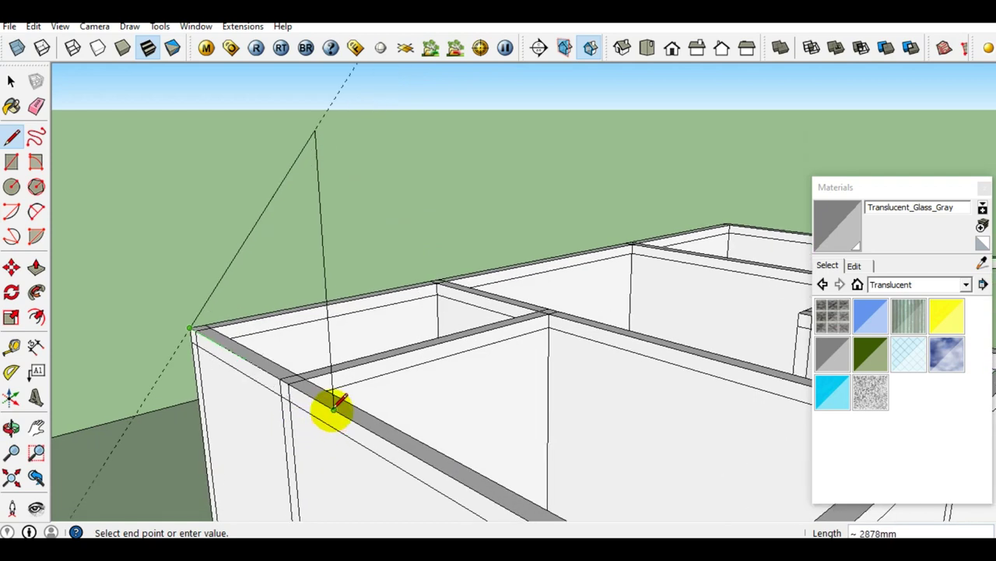
click(333, 407)
mouse_move(340, 401)
middle_down()
mouse_move(293, 351)
mouse_move(430, 356)
middle_up()
key(space)
scroll(431, 350, down, 1)
mouse_move(397, 326)
middle_down()
mouse_move(456, 273)
mouse_move(471, 283)
mouse_move(461, 353)
mouse_move(469, 348)
middle_up()
scroll(481, 274, down, 1)
scroll(467, 333, up, 2)
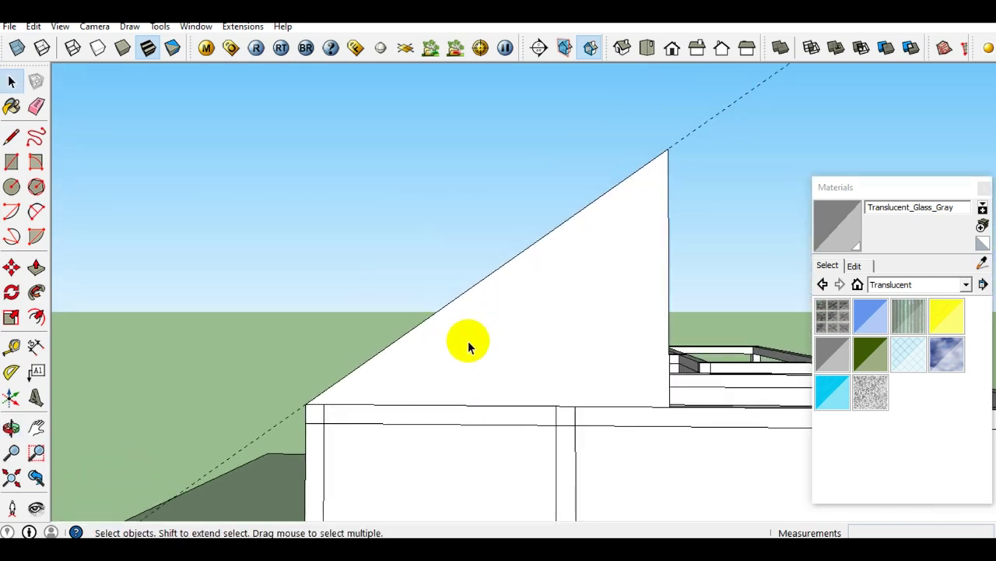
key(t)
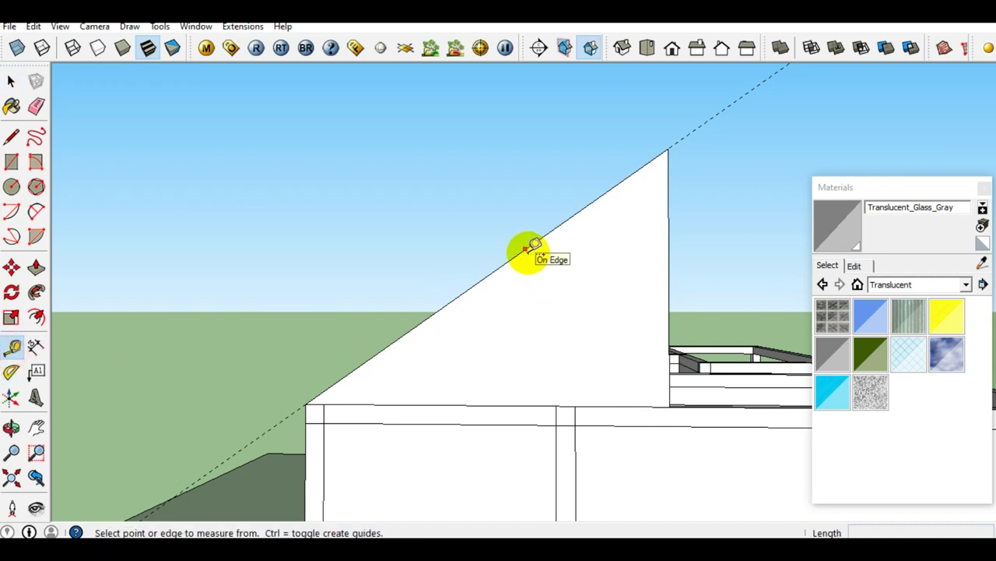
Step: Add a Tape Measure guide 150 mm above the triangle's sloped edge
click(526, 249)
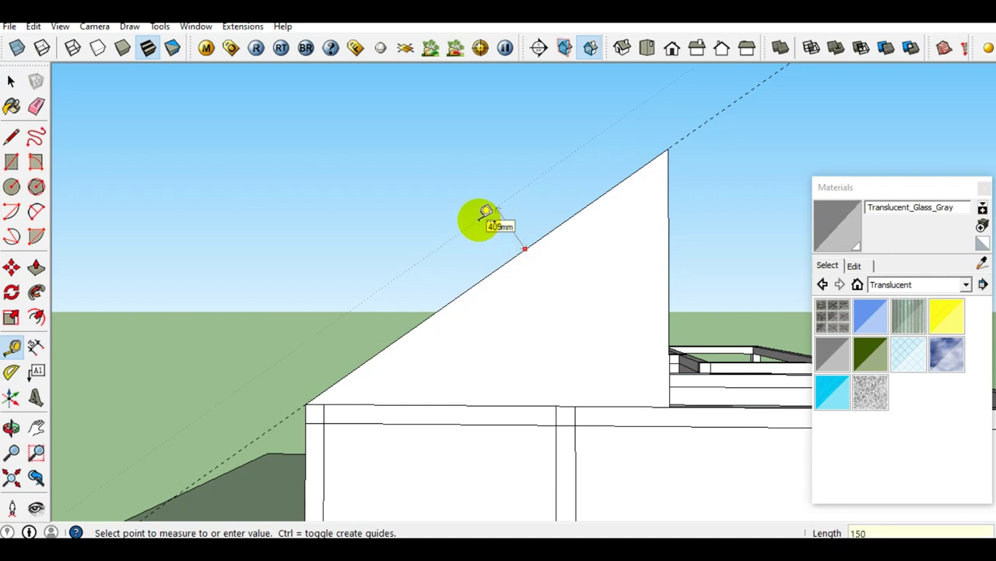
click(485, 211)
key(space)
mouse_move(506, 249)
middle_down()
mouse_move(551, 254)
mouse_move(558, 309)
middle_up()
scroll(558, 309, up, 2)
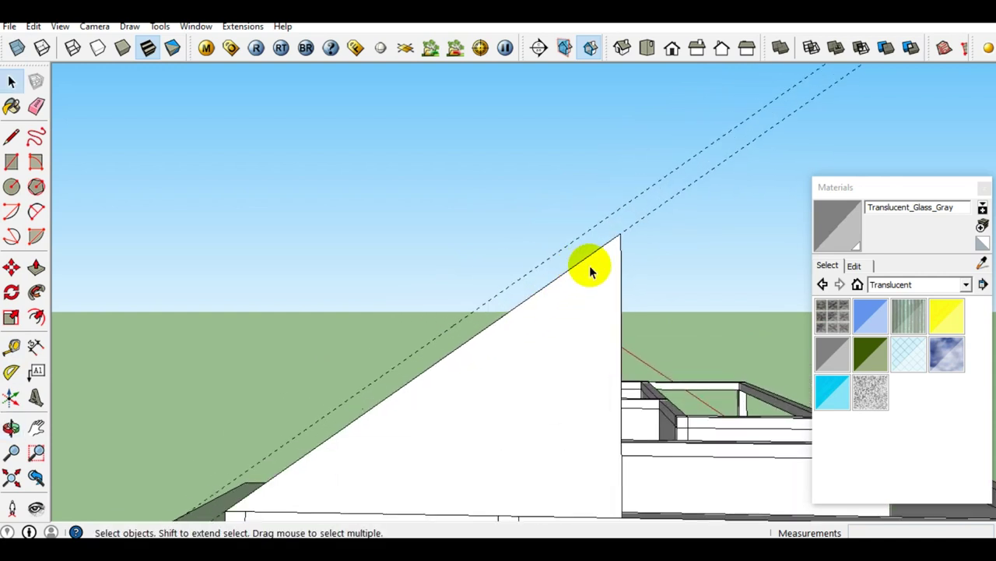
Step: Draw a roof line from the apex along the slope, extending 500 mm past the wall
key(l)
click(621, 234)
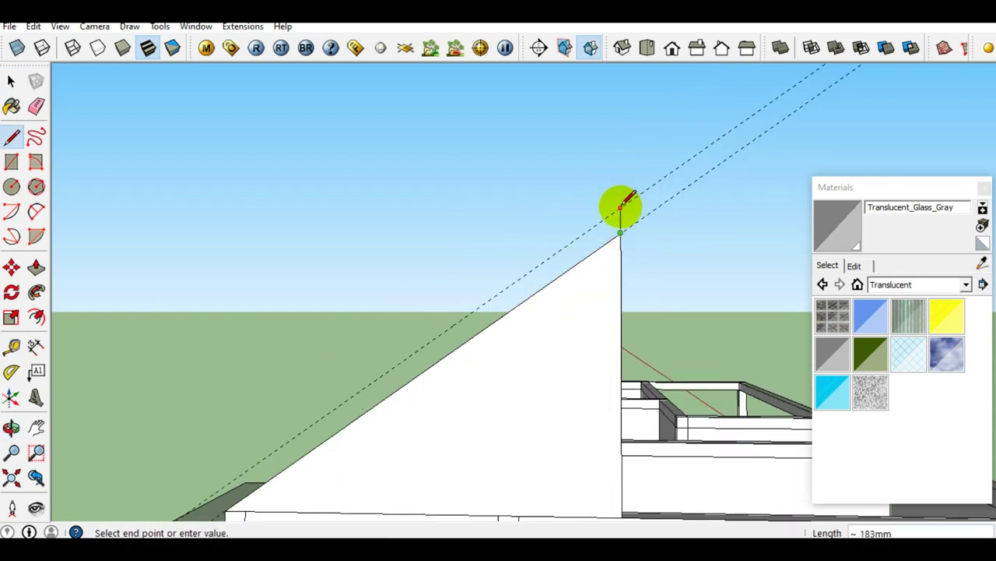
scroll(621, 206, down, 2)
middle_drag(544, 330, 614, 236)
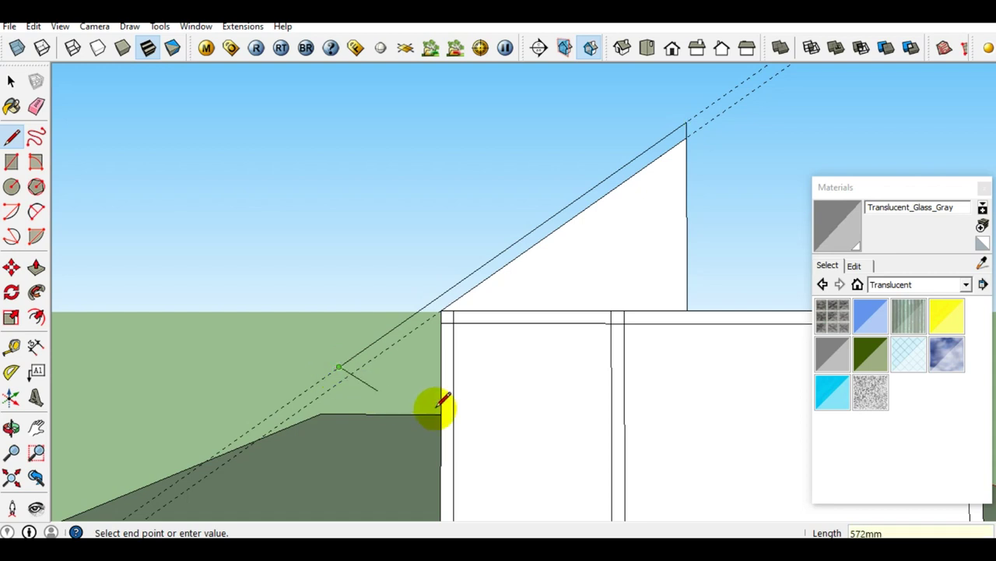
key(space)
scroll(461, 308, up, 2)
mouse_move(461, 308)
middle_down()
mouse_move(478, 272)
mouse_move(465, 244)
middle_up()
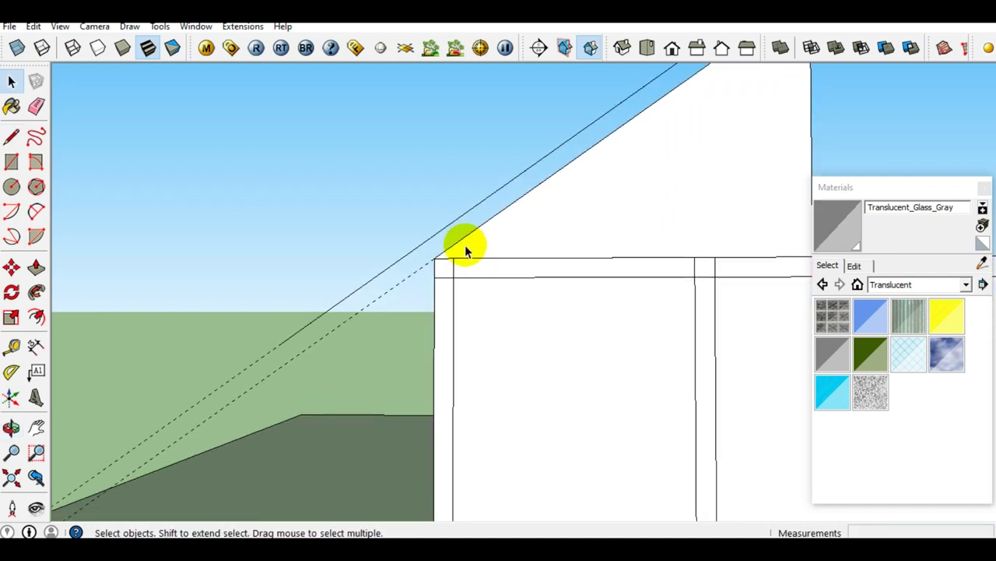
Step: Place a protractor guide at 90° to the roof slope through the wall's top corner
click(11, 372)
click(426, 262)
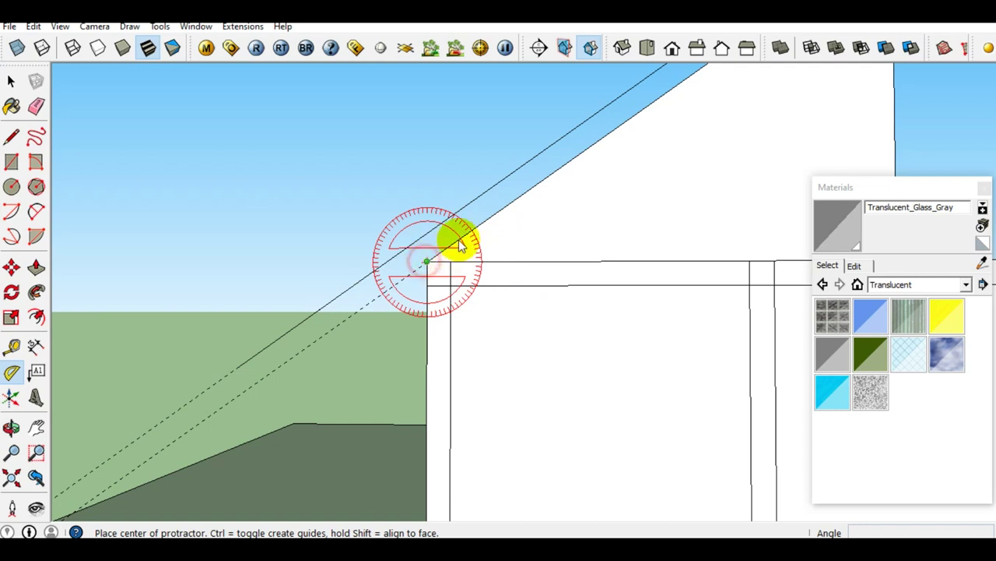
click(494, 218)
text(9-0)
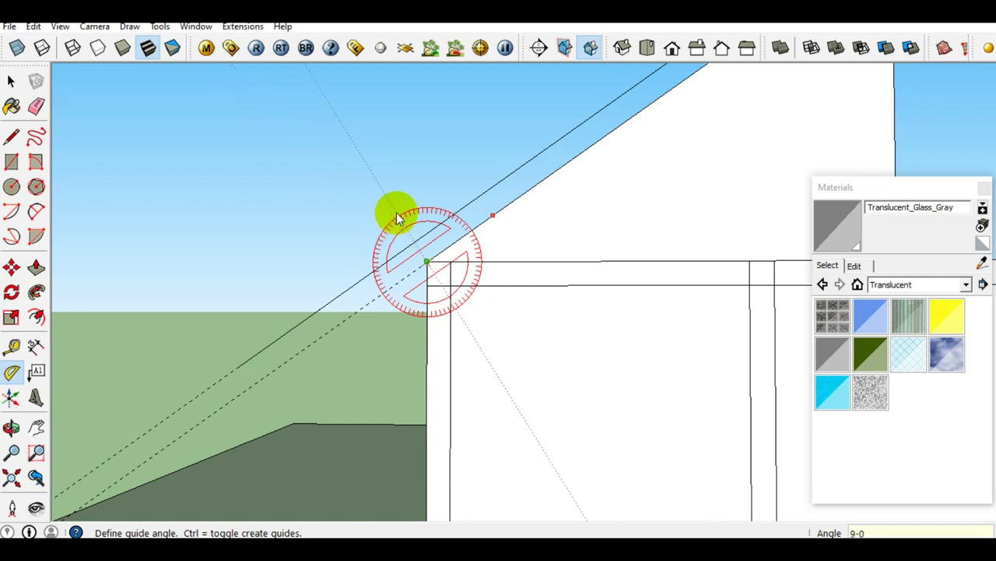
key(Return)
key(Escape)
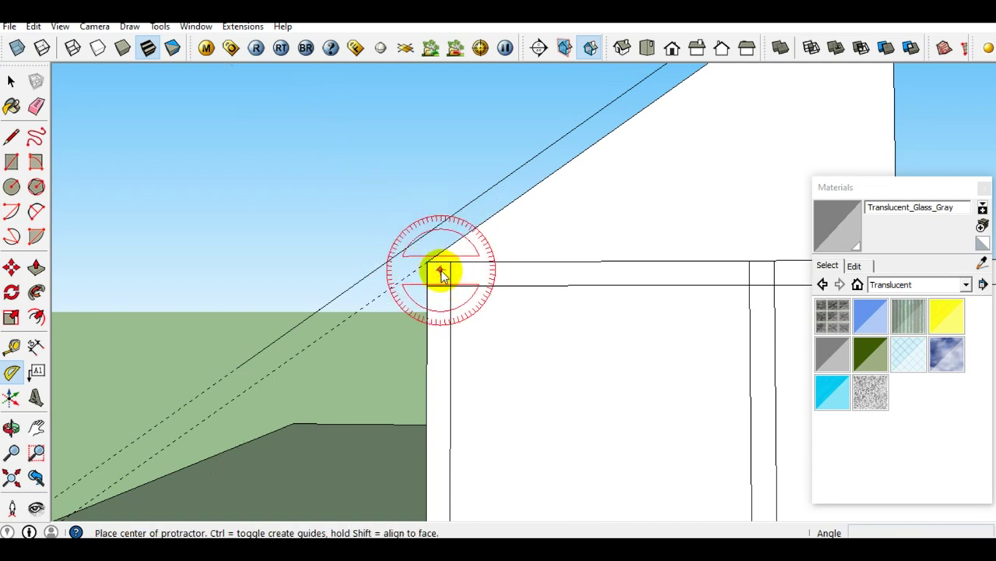
click(426, 262)
click(507, 261)
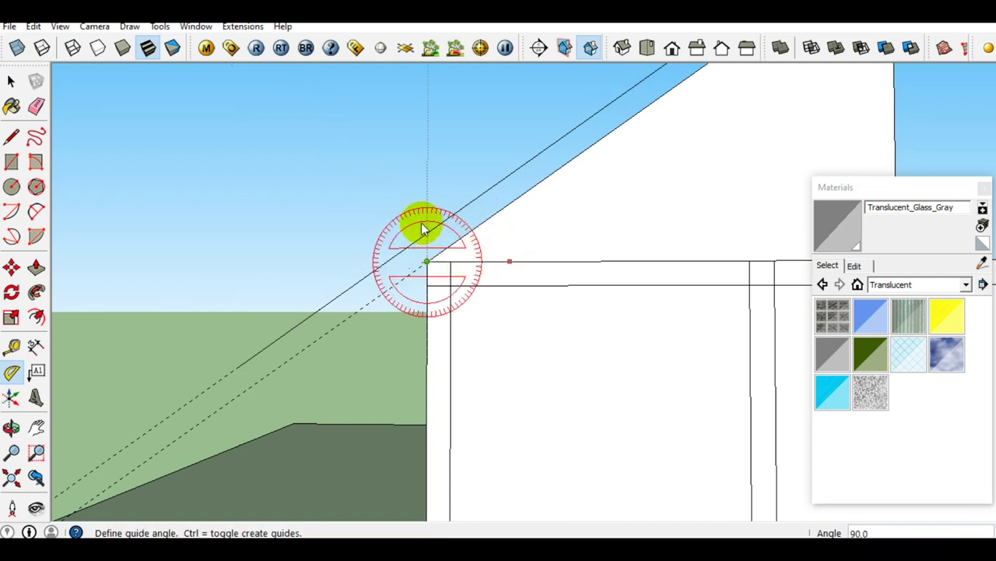
click(386, 194)
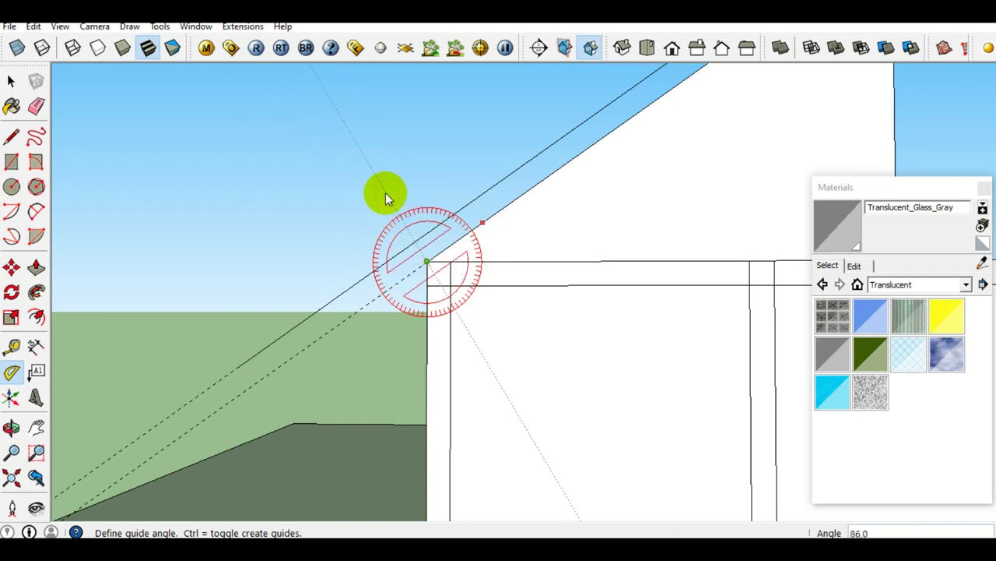
click(386, 192)
key(space)
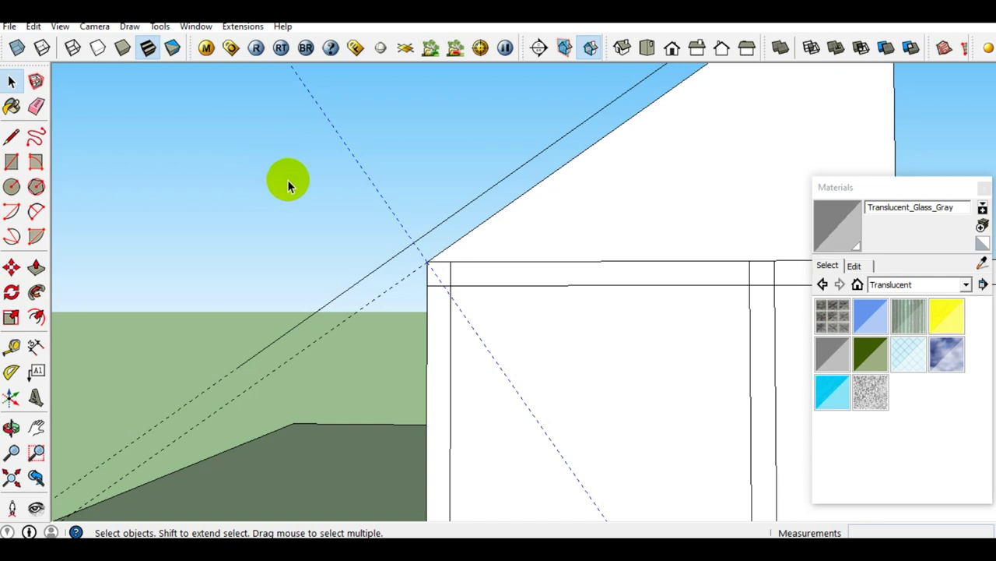
Step: Move the new guide down to the lower end of the roof line
key(m)
click(419, 265)
click(234, 369)
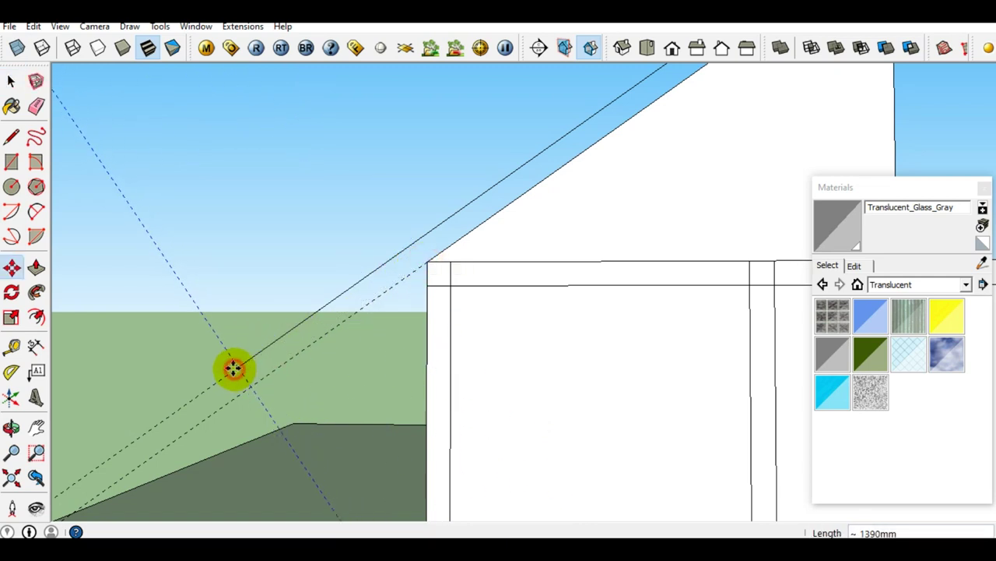
Step: Draw a line from the roof line's lower end to the wall corner to square the eave end
key(space)
key(l)
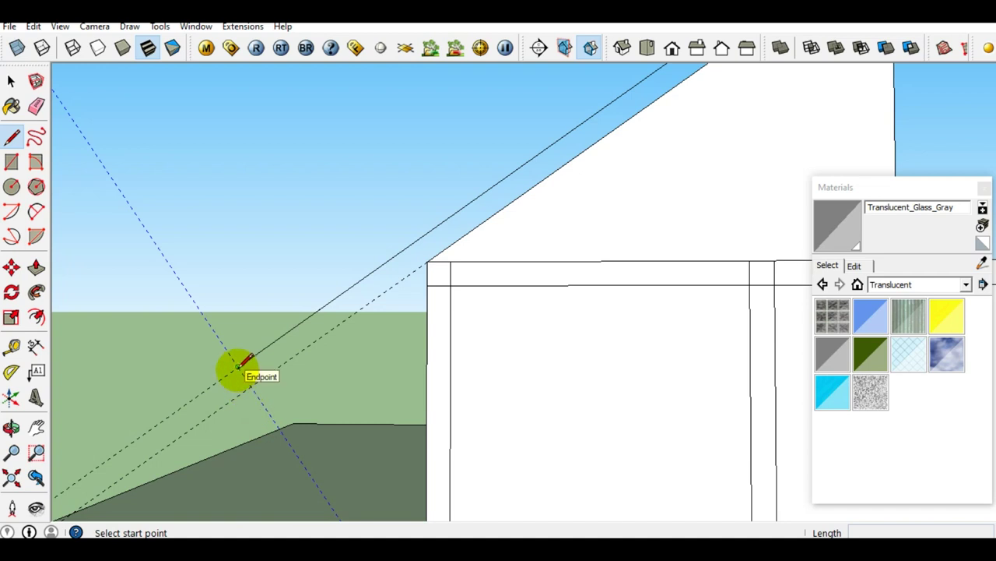
click(239, 367)
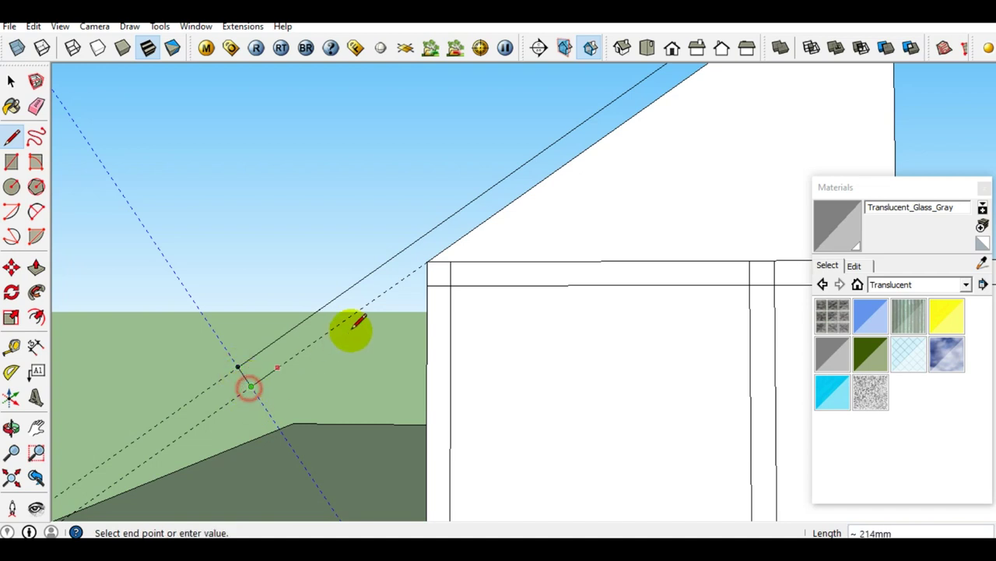
click(427, 261)
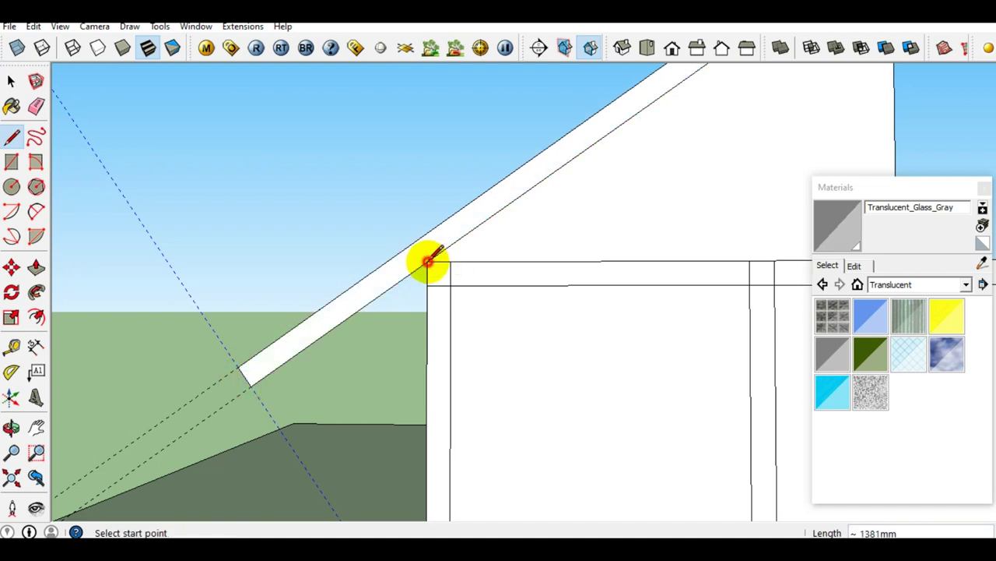
key(space)
Step: Erase the construction guides along the sloped roof edge and orbit to a frontal roof view
mouse_move(405, 271)
middle_down()
mouse_move(463, 231)
mouse_move(418, 300)
middle_up()
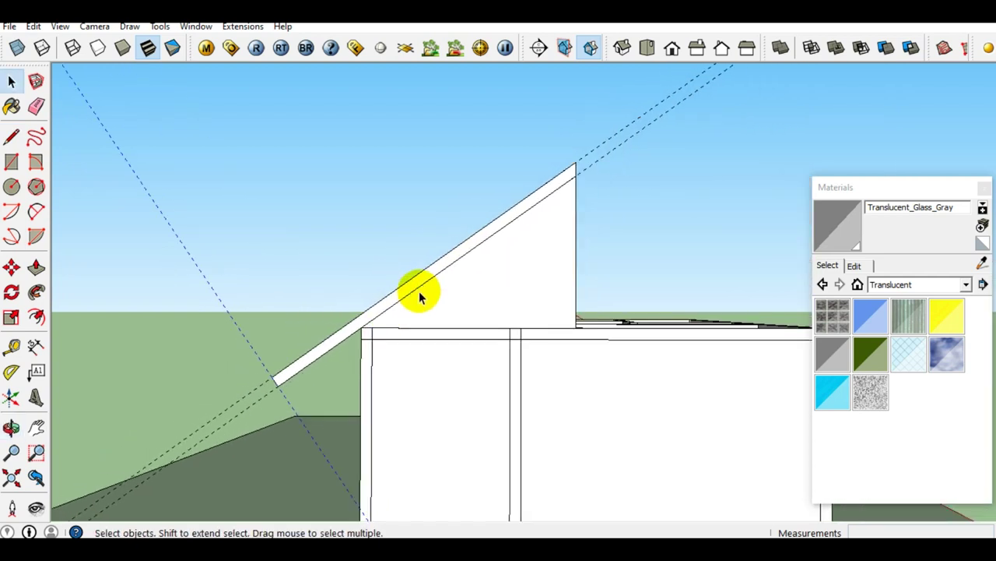
scroll(434, 285, up, 1)
key(e)
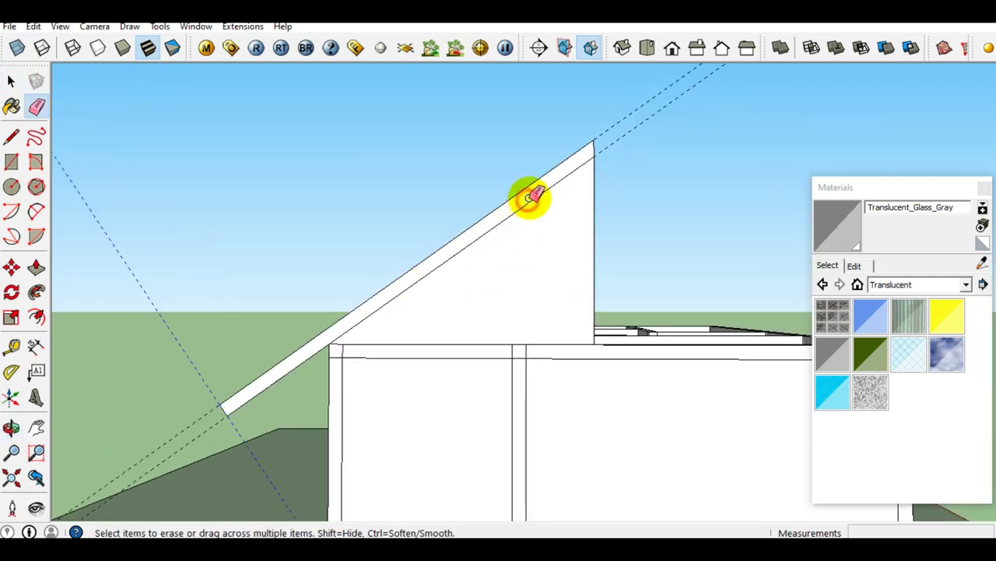
click(531, 196)
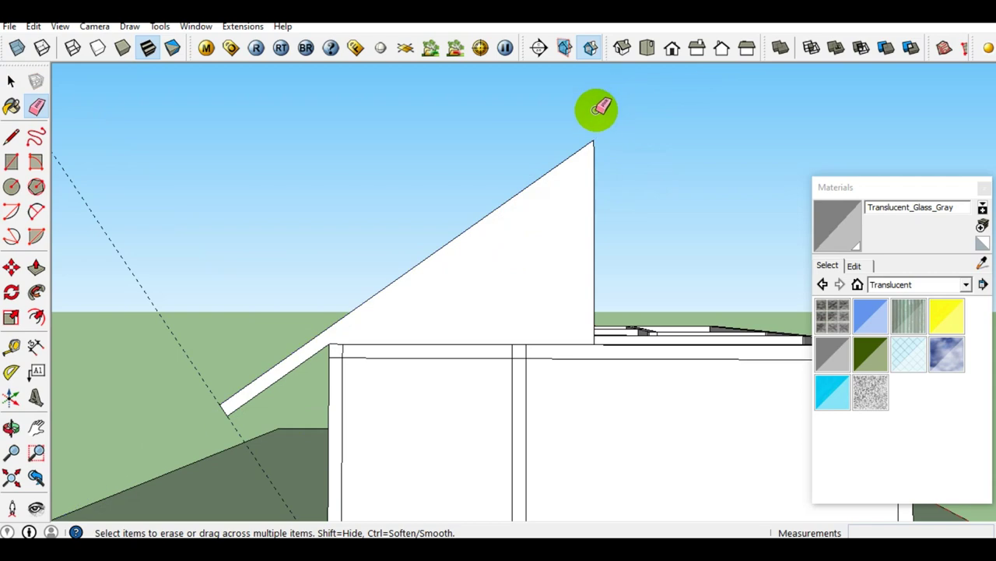
key(space)
mouse_move(111, 276)
middle_down()
mouse_move(238, 316)
mouse_move(374, 379)
mouse_move(338, 498)
mouse_move(349, 474)
mouse_move(226, 411)
middle_up()
scroll(249, 404, up, 3)
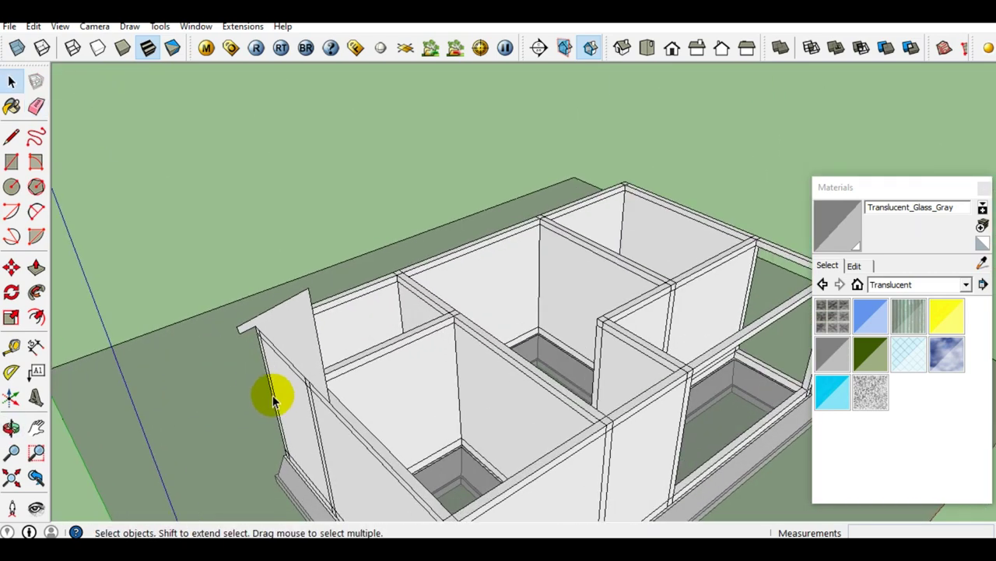
Step: Draw a rectangle over the wall tops from one corner of the house to the opposite corner
mouse_move(289, 340)
middle_down()
mouse_move(356, 371)
mouse_move(369, 454)
middle_up()
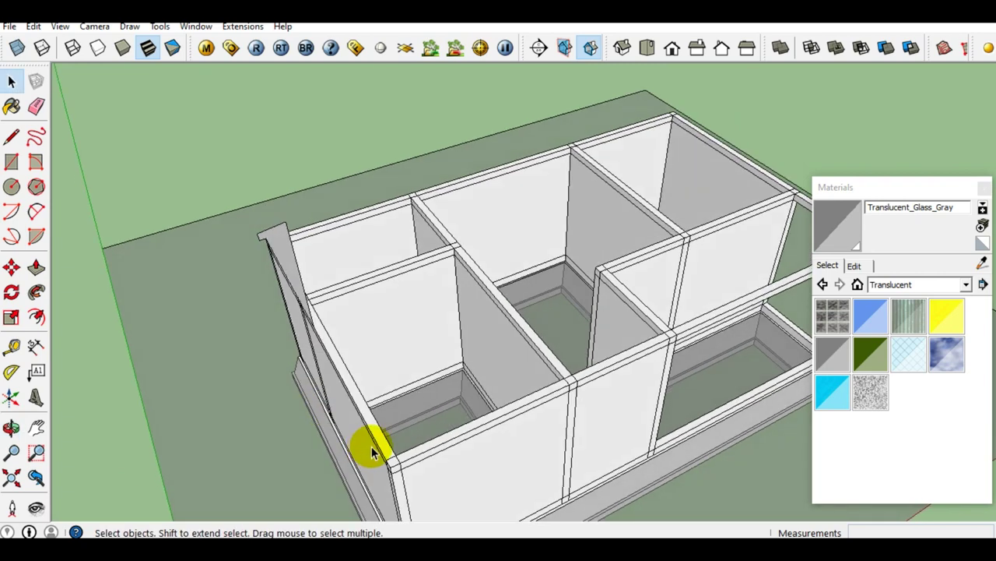
key(r)
click(393, 465)
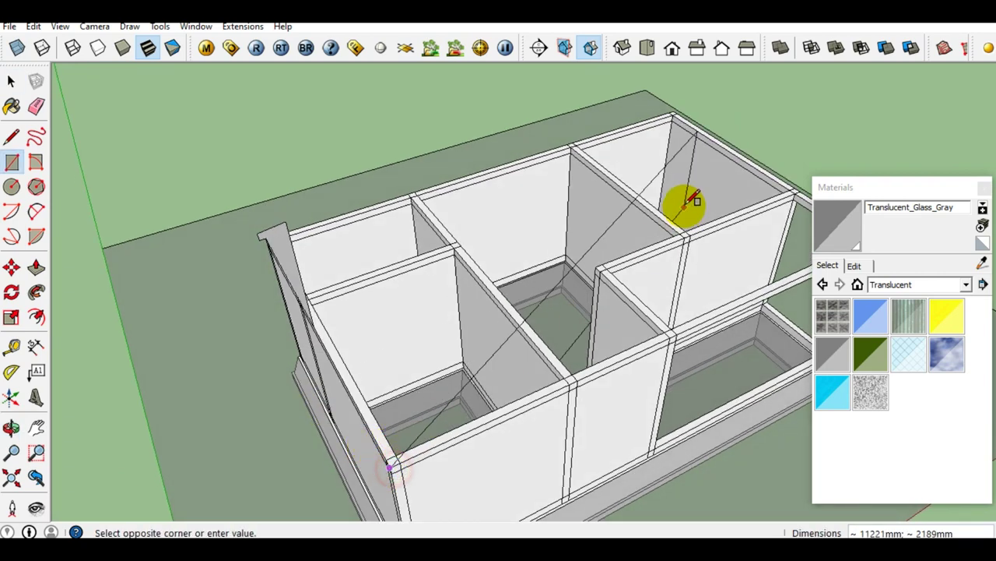
mouse_move(674, 104)
middle_down()
mouse_move(539, 245)
mouse_move(783, 169)
middle_up()
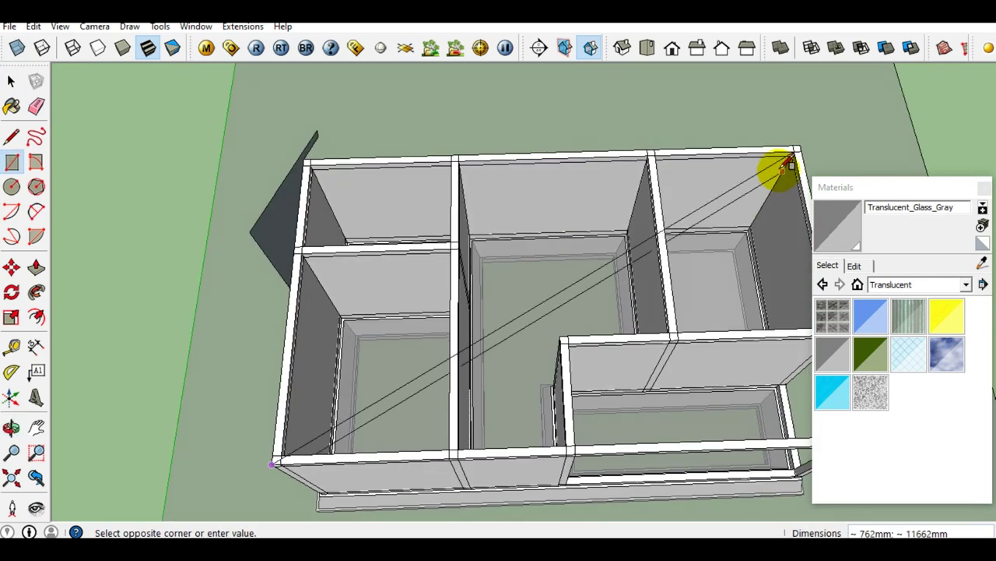
scroll(585, 182, up, 3)
scroll(630, 163, up, 3)
click(613, 156)
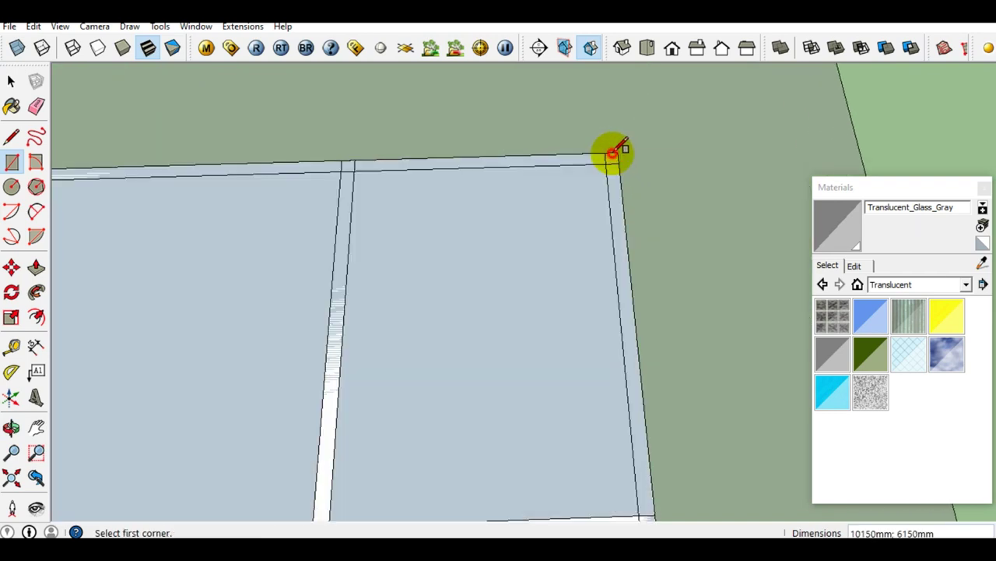
key(space)
Step: Select the rectangle and use Follow Me to sweep the triangular profile into a hip roof
scroll(620, 196, down, 5)
middle_drag(480, 283, 714, 129)
scroll(467, 306, up, 3)
click(534, 243)
scroll(423, 312, up, 3)
key(f)
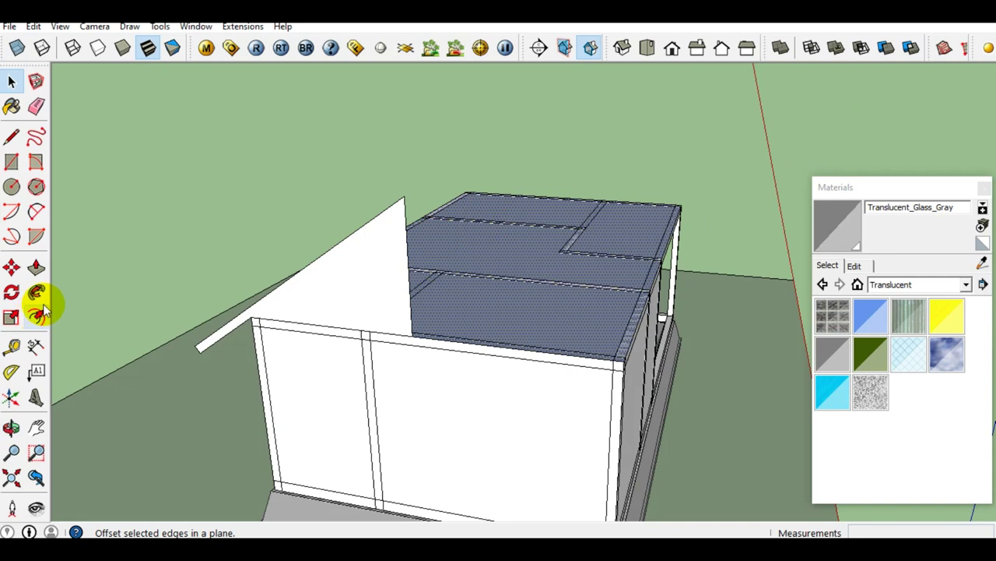
click(34, 294)
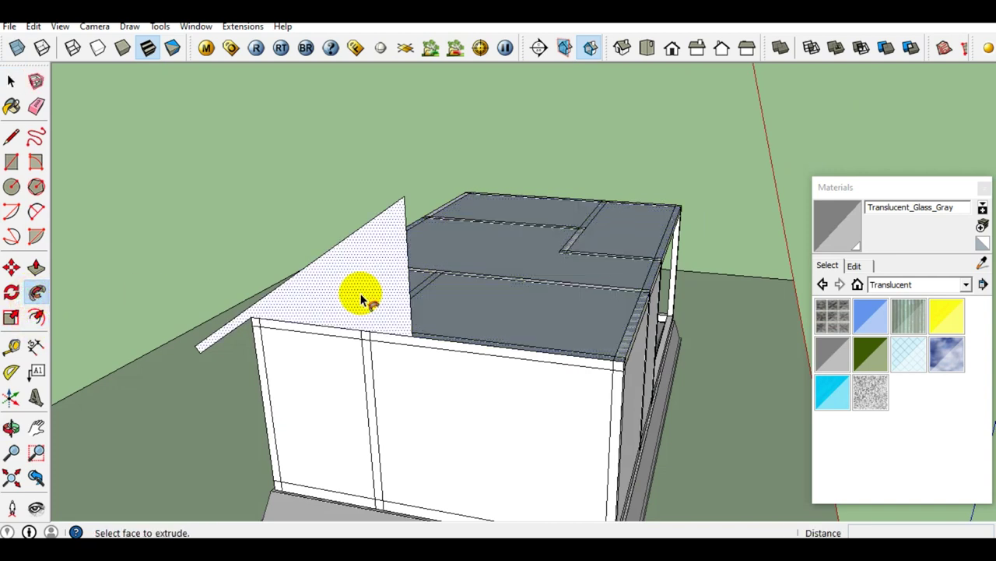
click(360, 298)
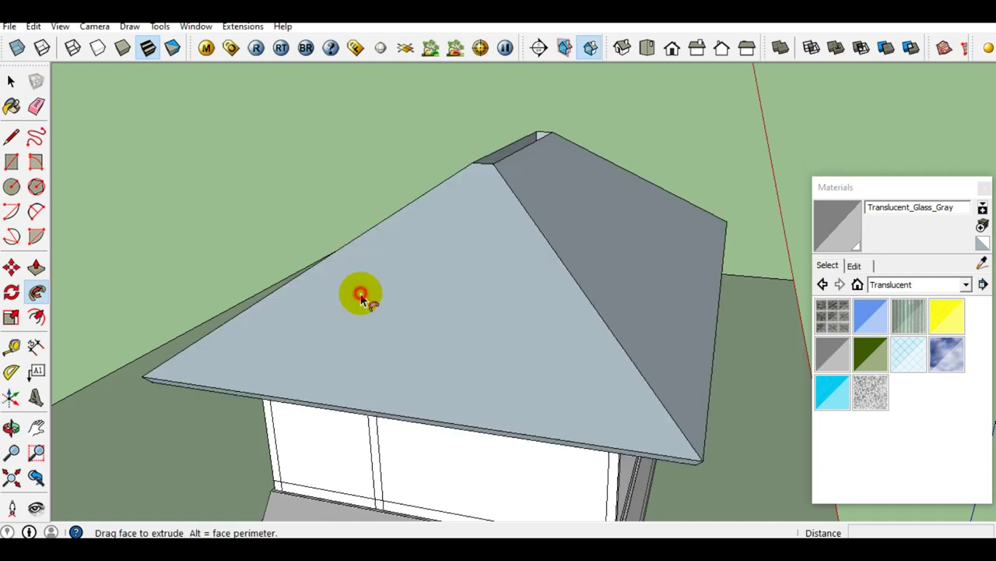
key(space)
mouse_move(611, 240)
middle_down()
mouse_move(747, 197)
mouse_move(604, 100)
mouse_move(280, 200)
mouse_move(98, 273)
mouse_move(411, 233)
mouse_move(472, 372)
middle_up()
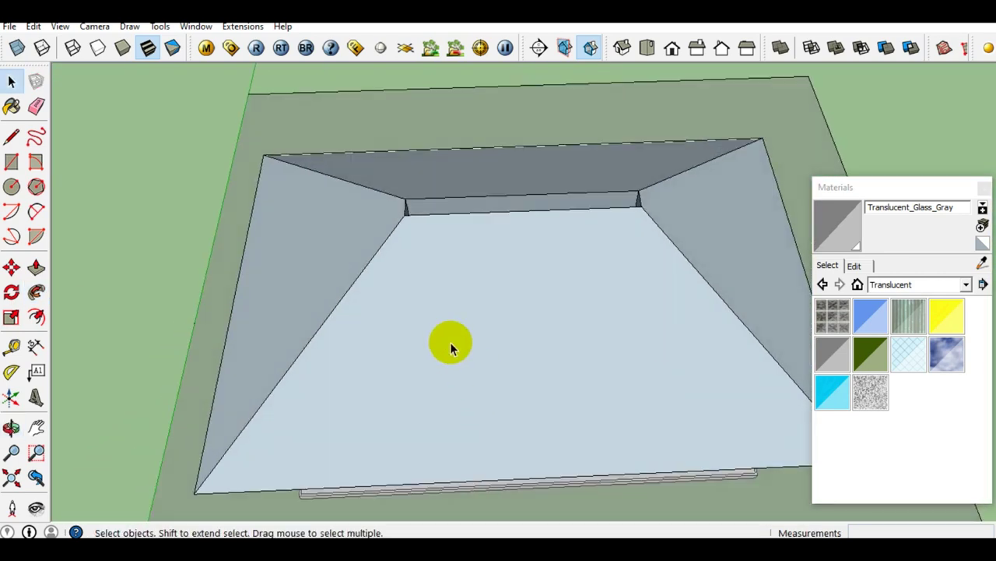
Step: Draw a line across the roof corner to split the roof face
scroll(391, 213, up, 3)
middle_drag(391, 214, 681, 203)
scroll(610, 208, up, 2)
mouse_move(610, 208)
middle_down()
mouse_move(512, 273)
mouse_move(440, 378)
mouse_move(462, 322)
mouse_move(450, 324)
middle_up()
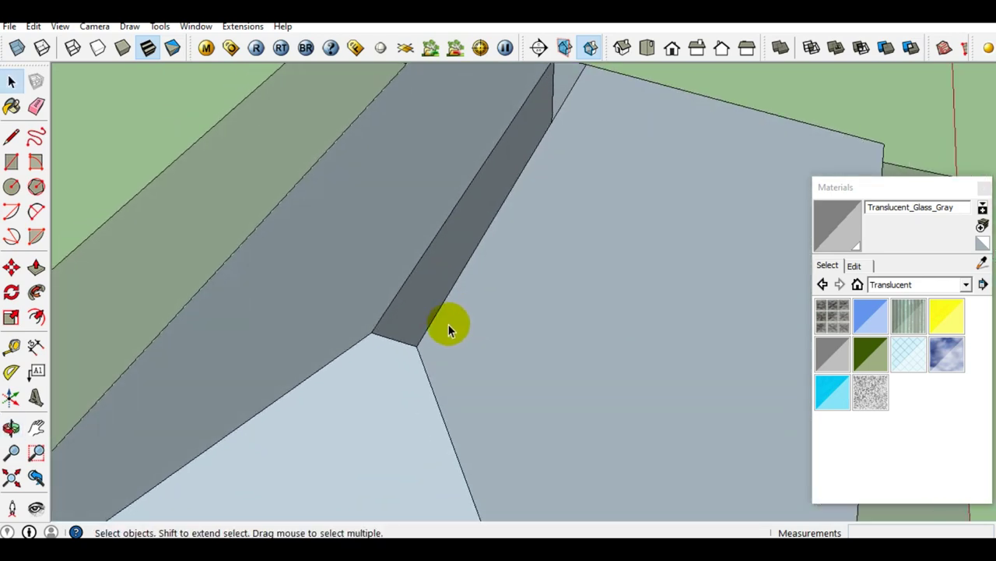
key(l)
scroll(405, 374, up, 1)
scroll(389, 362, up, 1)
click(357, 313)
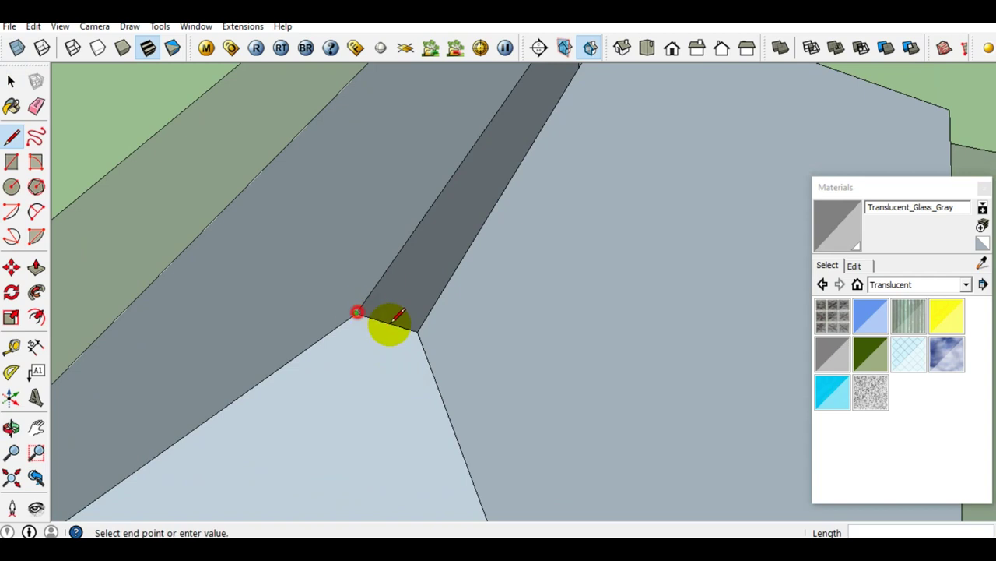
click(420, 331)
mouse_move(420, 331)
middle_down()
mouse_move(509, 207)
mouse_move(412, 407)
mouse_move(429, 334)
mouse_move(444, 333)
middle_up()
key(space)
Step: Draw a line up the valley face from its lower edge
key(l)
click(441, 338)
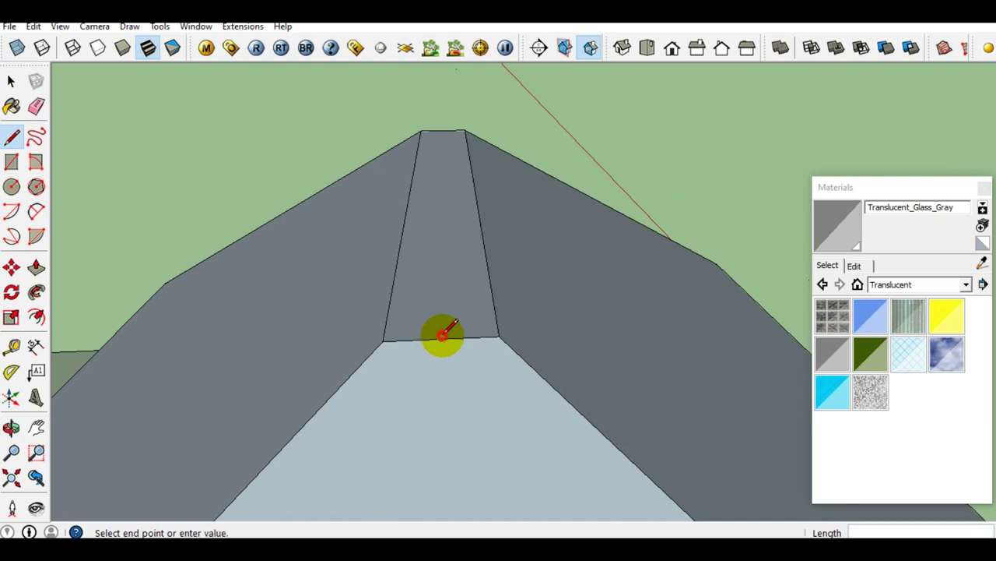
click(433, 205)
key(space)
Step: Hide the flat translucent roof face to reveal the column beneath
mouse_move(428, 317)
middle_down()
mouse_move(459, 271)
mouse_move(474, 312)
mouse_move(458, 254)
mouse_move(438, 337)
mouse_move(483, 334)
mouse_move(513, 291)
mouse_move(453, 288)
middle_up()
click(453, 292)
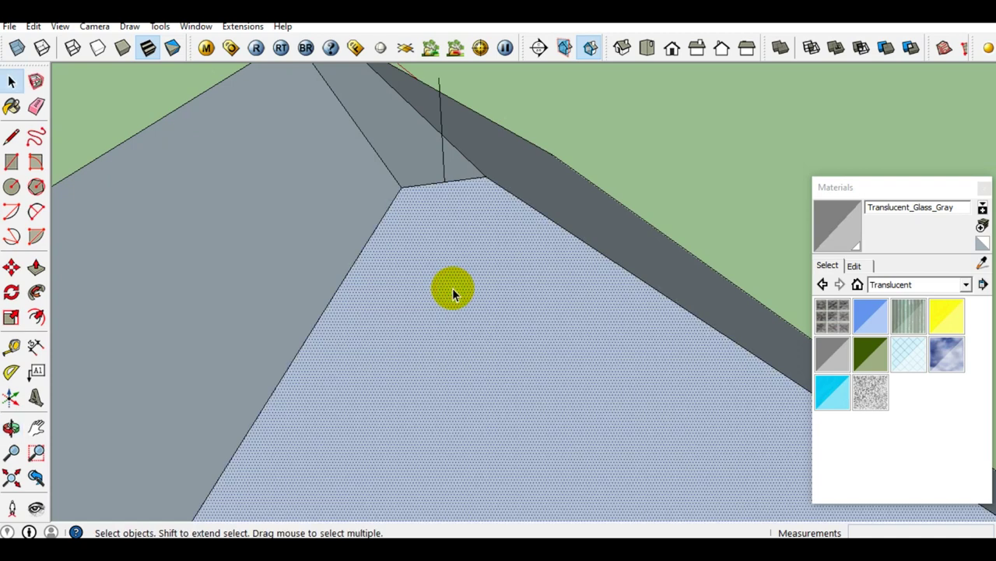
right_click(453, 289)
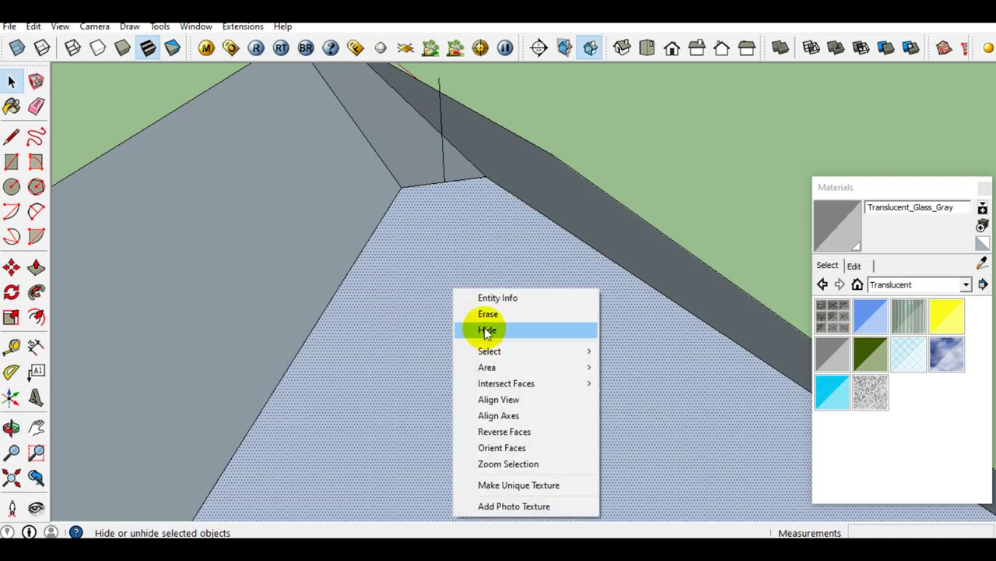
click(485, 331)
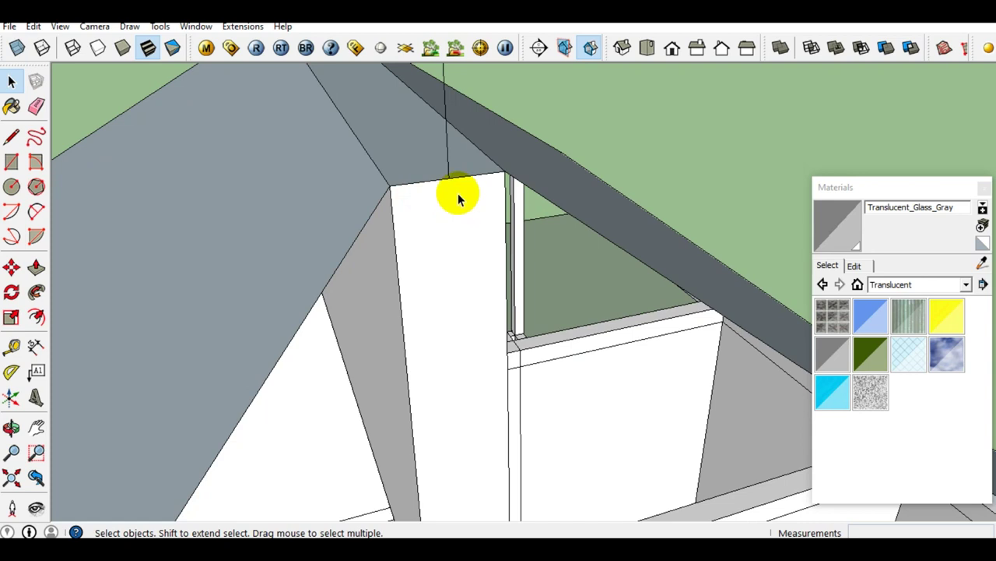
Step: Place a 35° protractor guide at the column's top corner
click(11, 372)
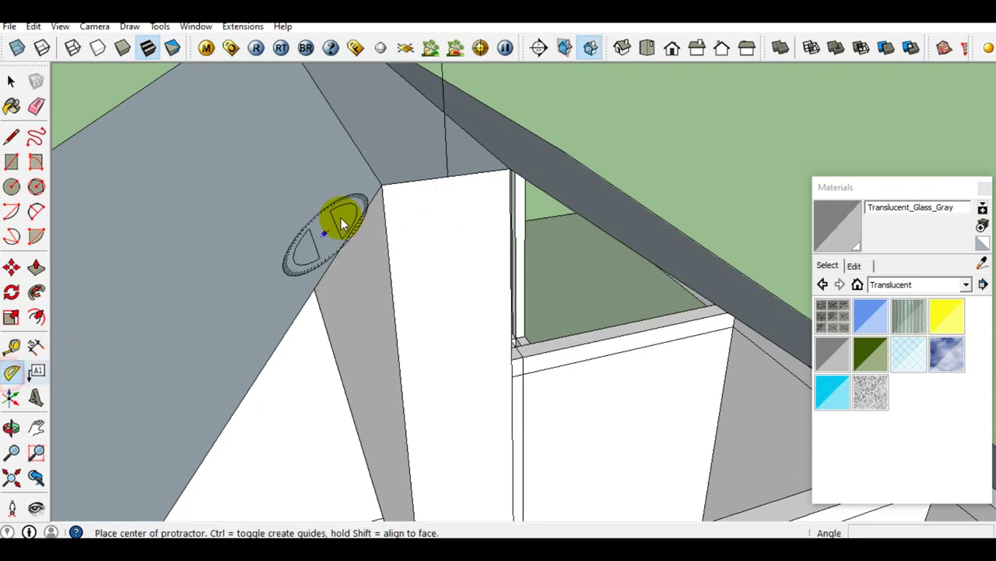
click(381, 187)
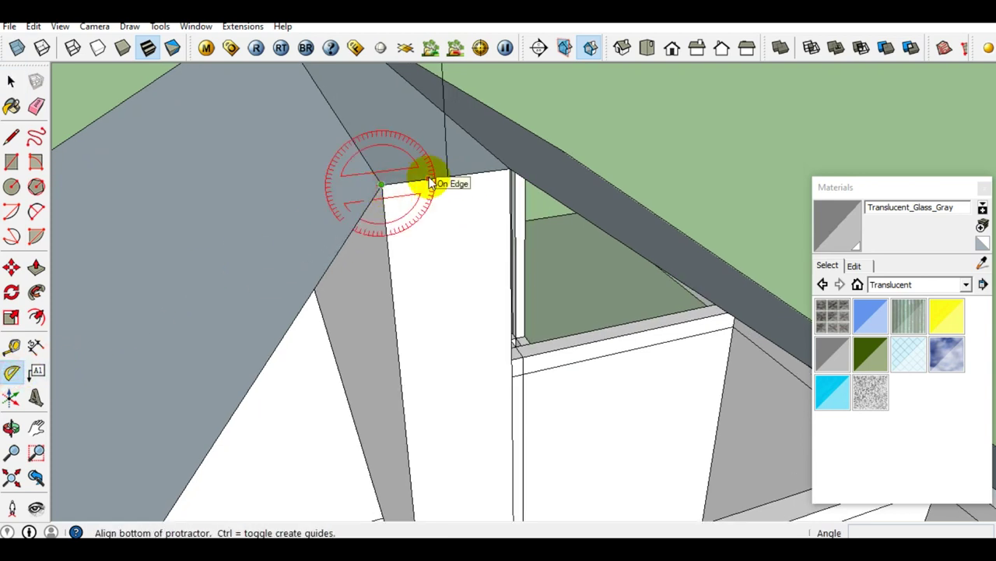
click(430, 181)
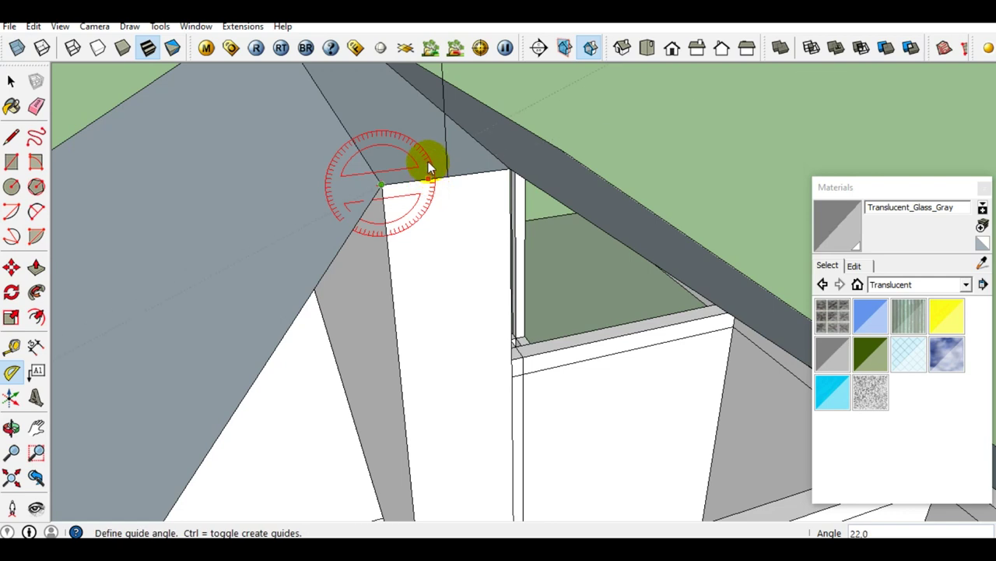
key(Return)
key(space)
scroll(433, 164, up, 1)
Step: Draw a sloped line from the column's top corner along the guide to the roof edge
key(l)
scroll(429, 170, up, 1)
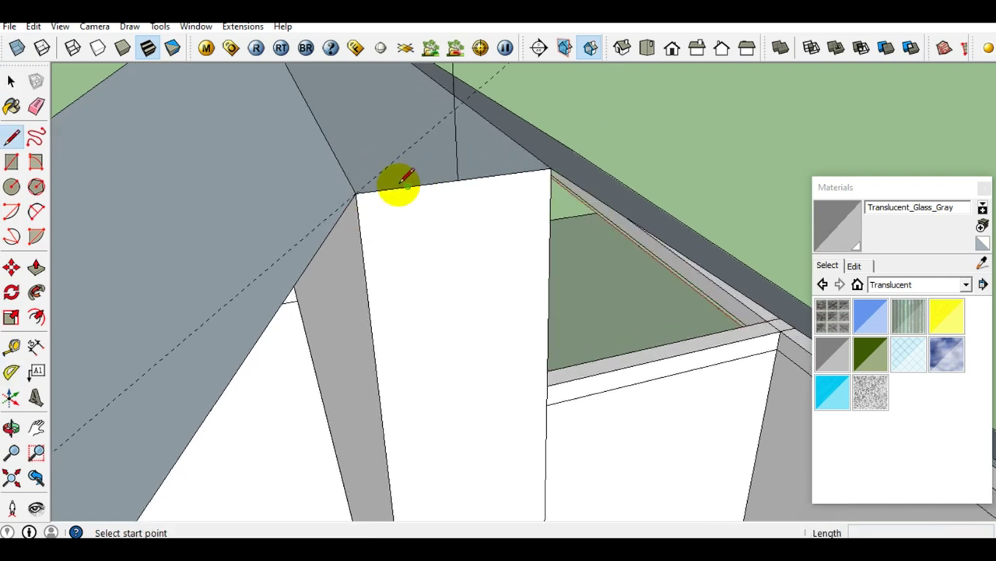
click(358, 191)
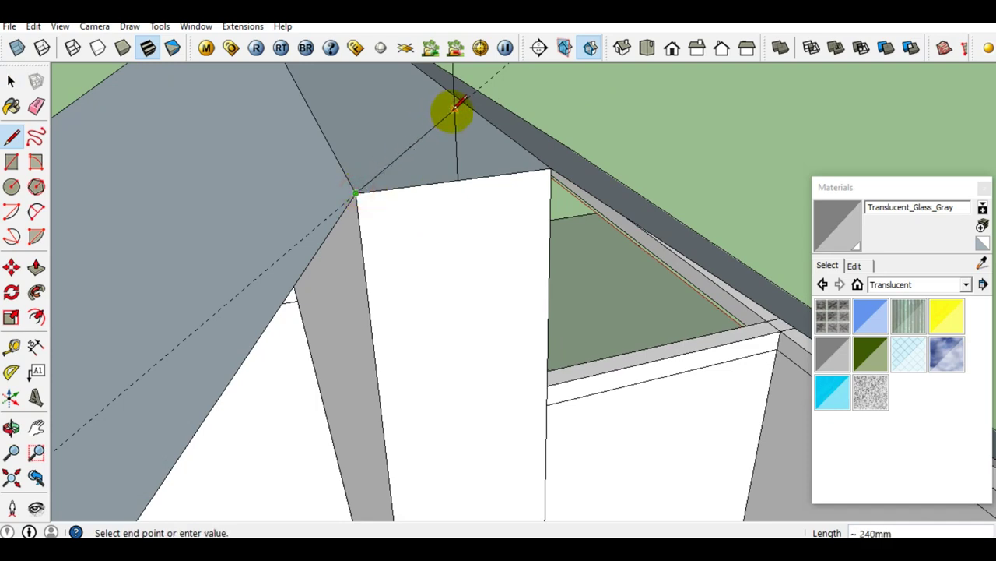
click(454, 109)
key(space)
middle_drag(436, 196, 389, 183)
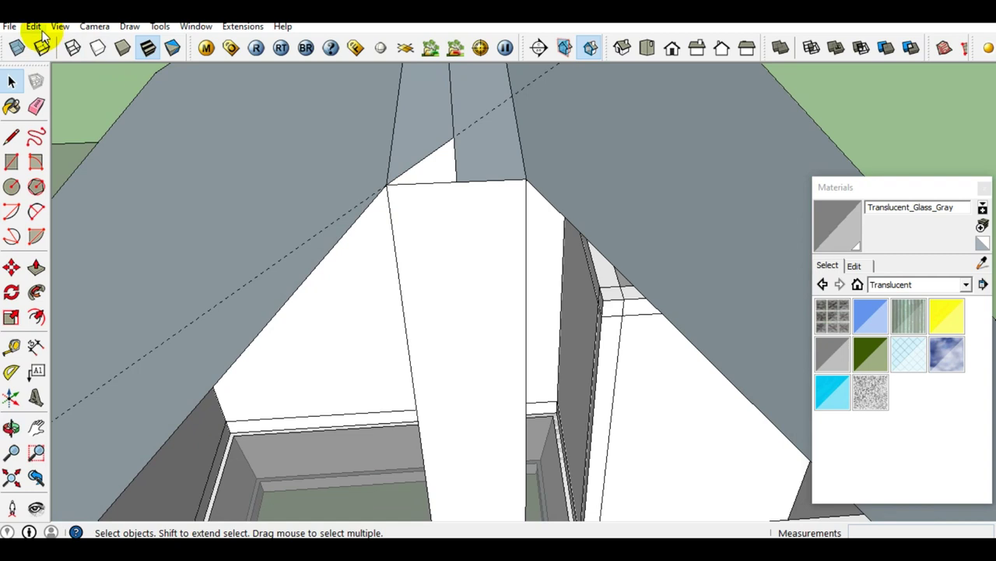
click(34, 26)
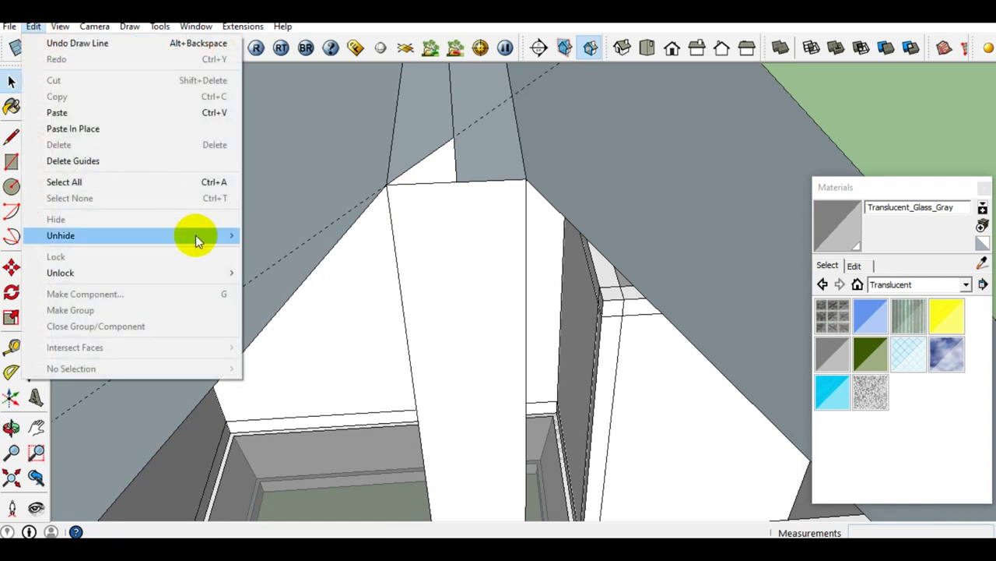
Step: Unhide the flat roof face and erase the dashed guide line
mouse_move(61, 235)
click(269, 253)
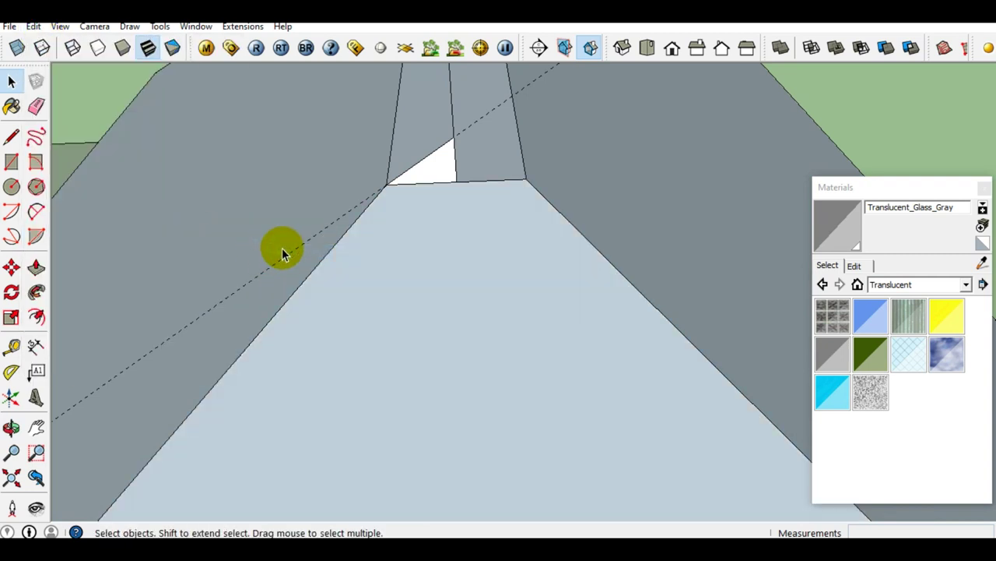
mouse_move(392, 239)
middle_down()
mouse_move(340, 211)
mouse_move(467, 129)
mouse_move(329, 216)
mouse_move(398, 210)
mouse_move(355, 291)
mouse_move(351, 338)
mouse_move(417, 247)
middle_up()
key(e)
click(343, 208)
key(space)
Step: Follow Me the small triangle along the ridge strip to fill the seam
click(417, 247)
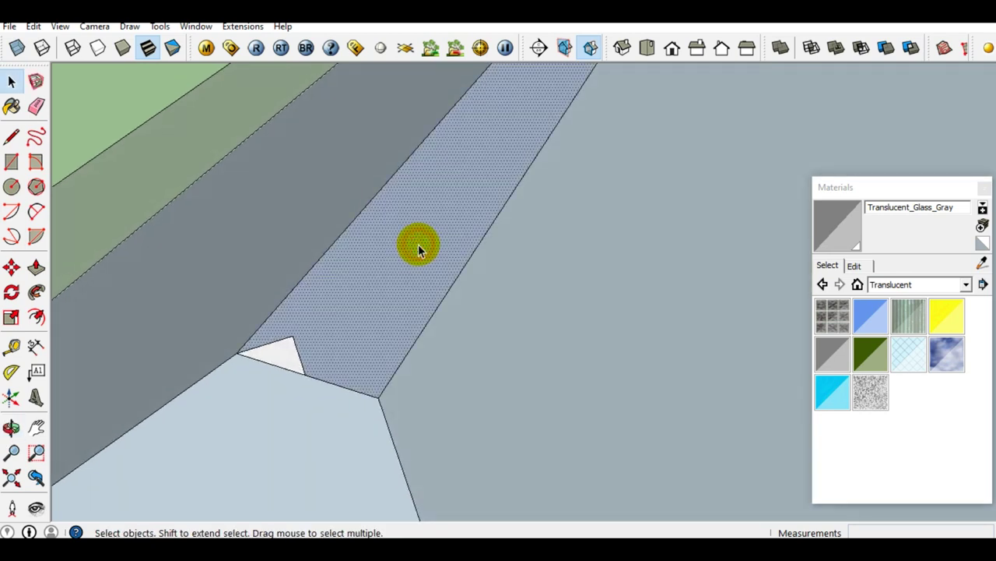
click(35, 292)
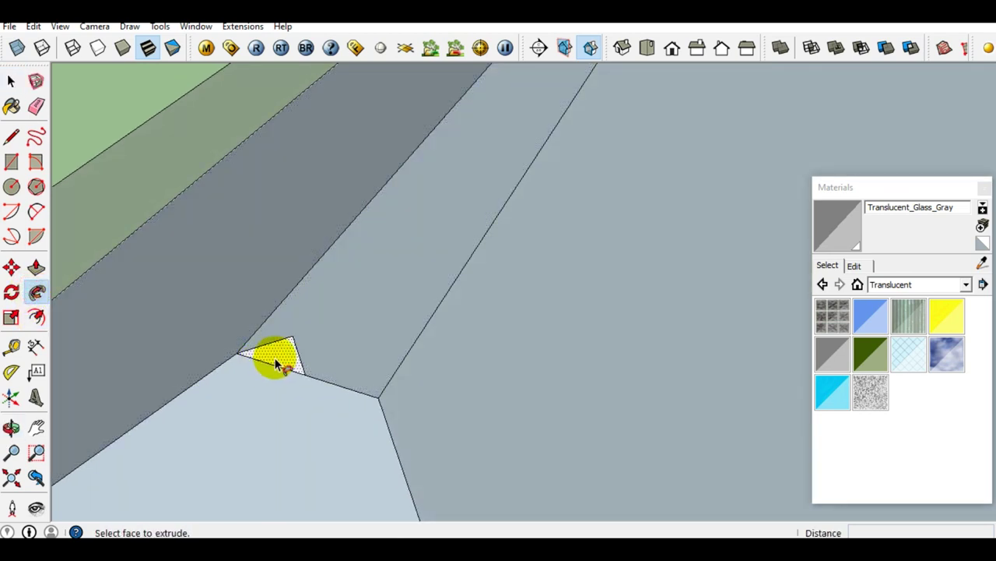
click(276, 362)
key(space)
mouse_move(285, 356)
middle_down()
mouse_move(292, 340)
mouse_move(330, 333)
middle_up()
Step: Erase the leftover strip, triangle and stub edges so the roof faces merge
key(e)
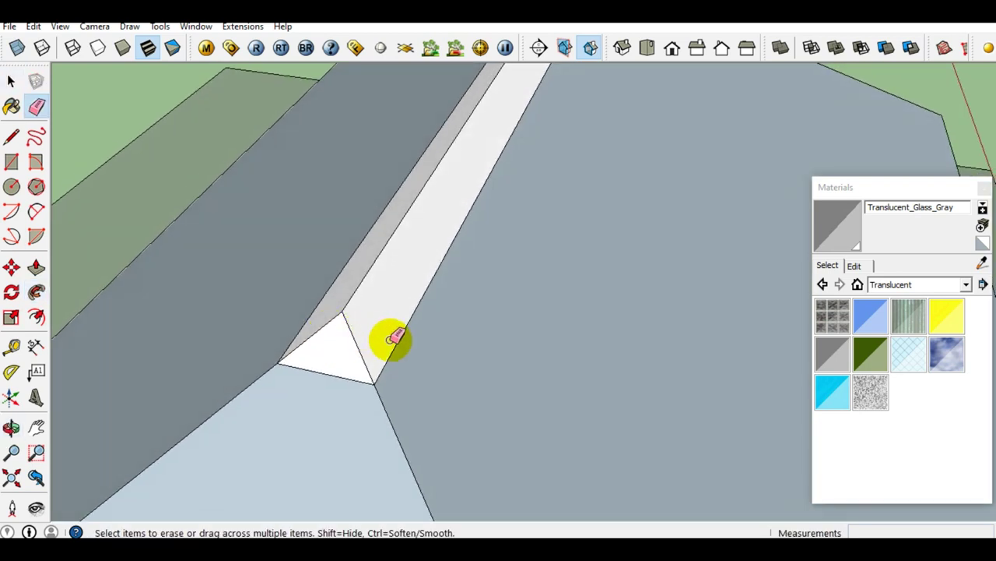
click(401, 337)
click(340, 378)
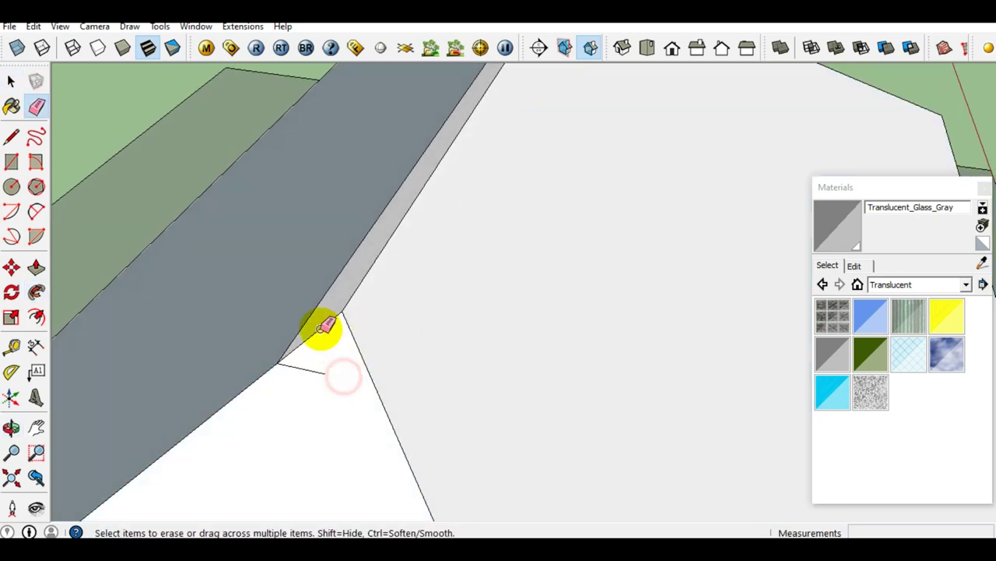
click(320, 330)
click(306, 372)
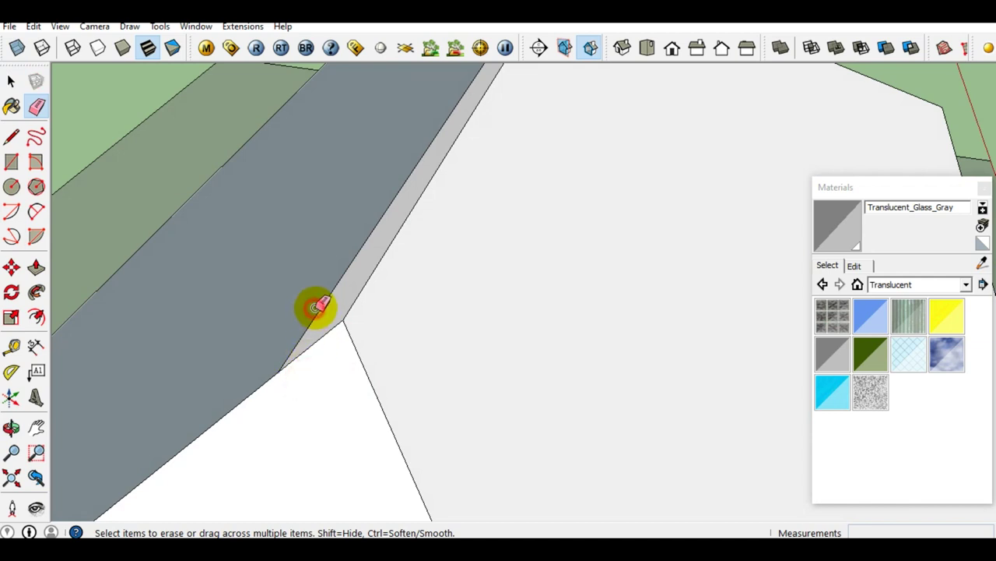
click(324, 305)
mouse_move(324, 305)
middle_down()
mouse_move(444, 288)
mouse_move(646, 216)
mouse_move(621, 136)
mouse_move(627, 120)
middle_up()
Step: Orbit to a perspective view around the porch and select a porch wall panel
key(space)
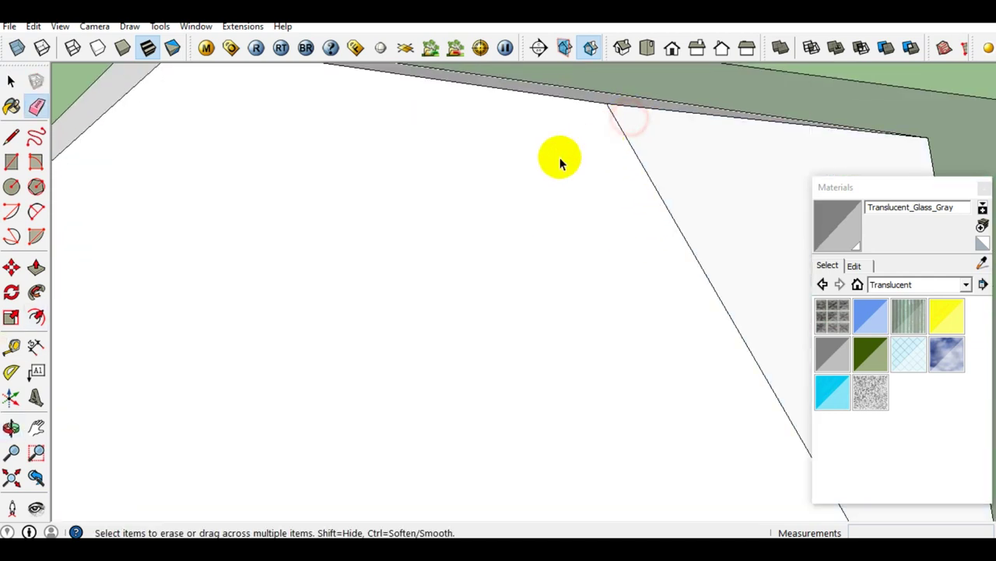
scroll(560, 155, down, 10)
mouse_move(451, 251)
middle_down()
mouse_move(390, 171)
mouse_move(524, 117)
mouse_move(649, 231)
middle_up()
scroll(649, 231, up, 3)
scroll(510, 209, up, 3)
mouse_move(510, 209)
middle_down()
mouse_move(289, 174)
mouse_move(492, 300)
mouse_move(514, 289)
middle_up()
scroll(492, 301, up, 4)
mouse_move(415, 333)
middle_down()
mouse_move(481, 323)
mouse_move(369, 325)
mouse_move(386, 327)
middle_up()
scroll(456, 330, down, 3)
scroll(501, 327, up, 3)
click(482, 324)
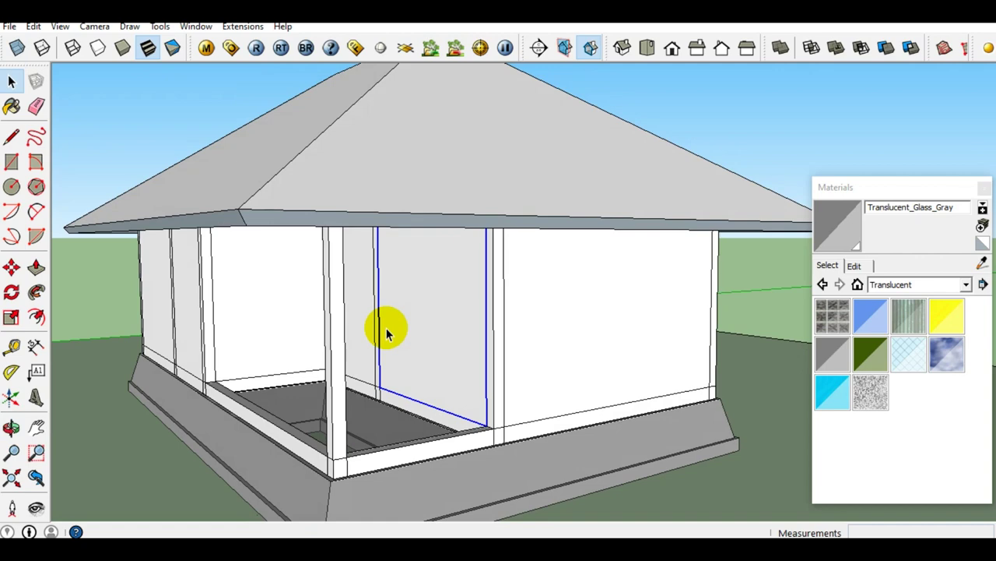
Step: Explode the translucent grey glass panel group in the porch into loose faces
middle_drag(386, 328, 512, 322)
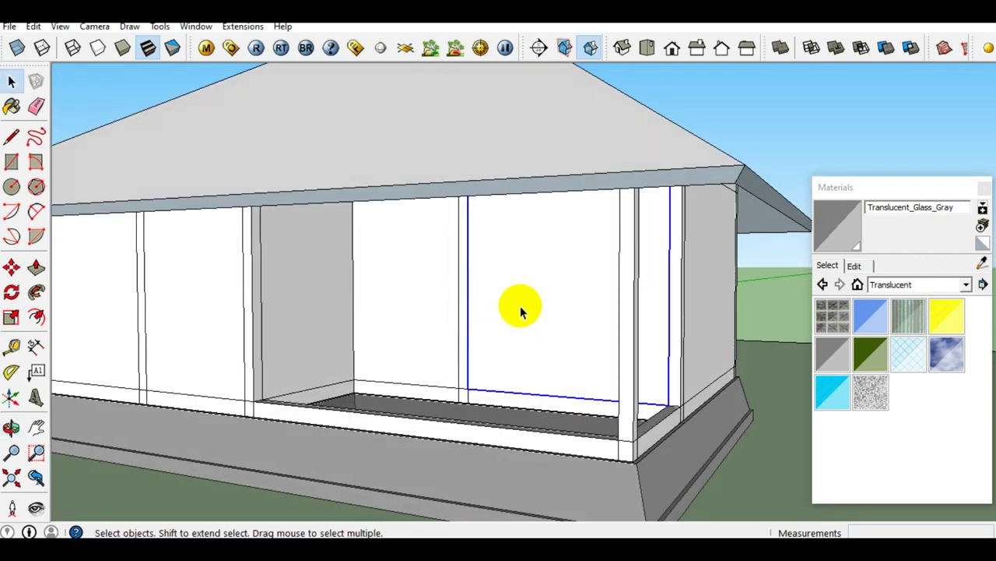
right_click(520, 297)
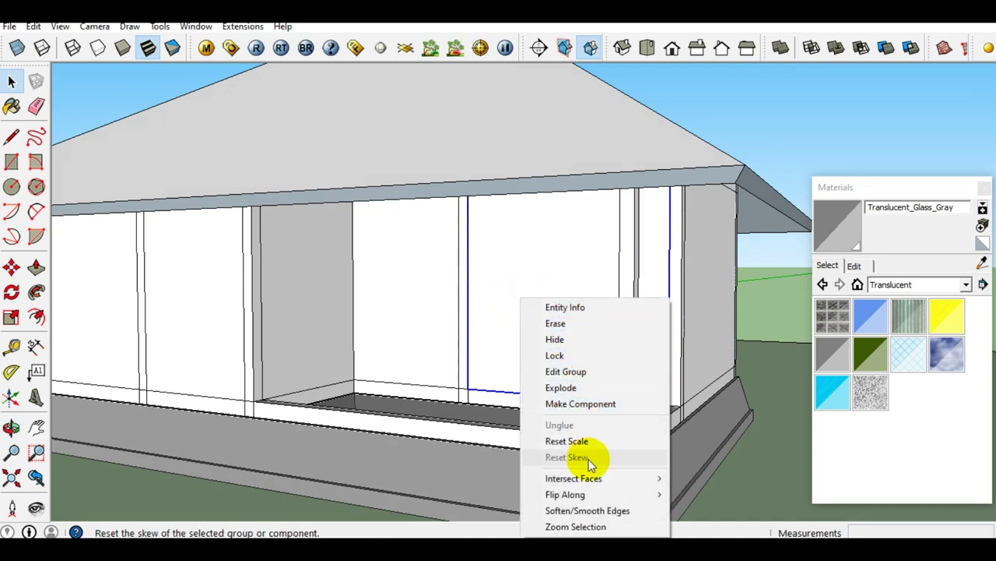
click(527, 273)
right_click(530, 269)
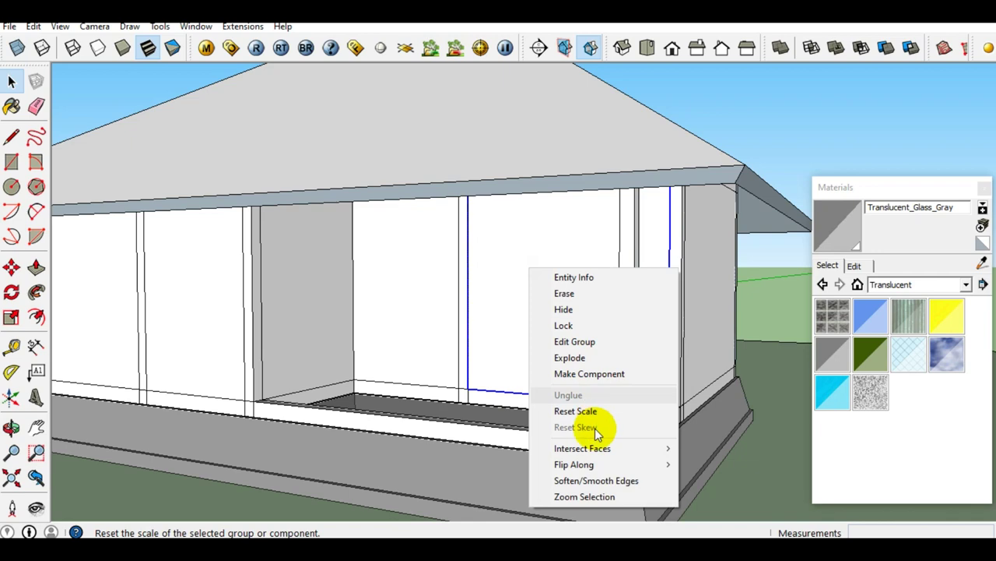
click(523, 266)
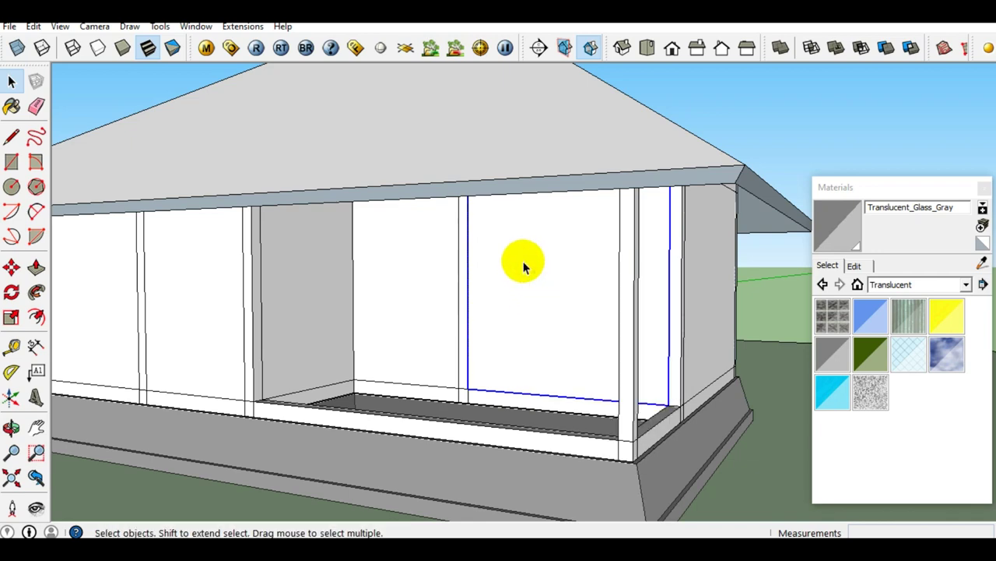
middle_drag(523, 266, 439, 271)
scroll(550, 321, up, 3)
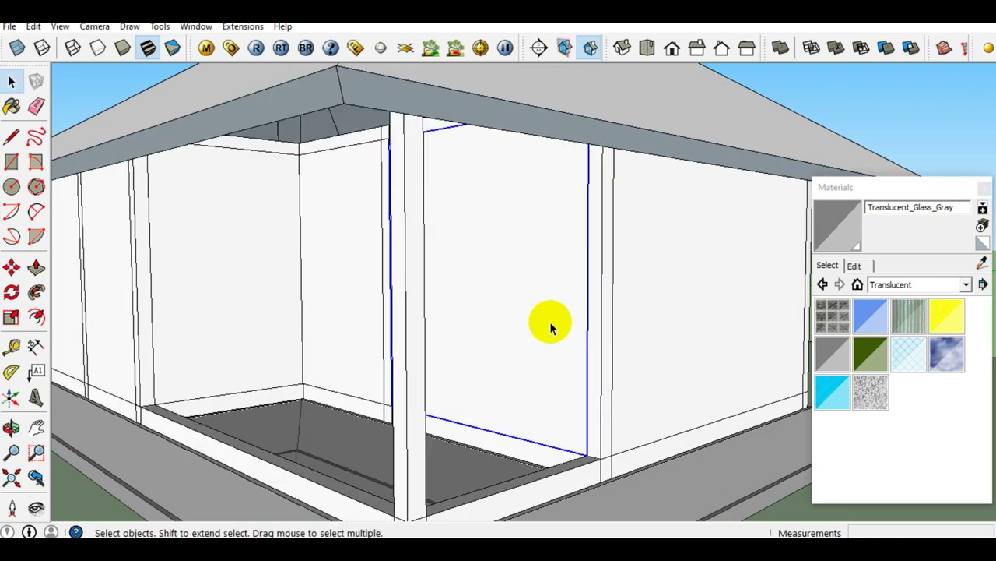
middle_drag(550, 321, 488, 302)
right_click(485, 299)
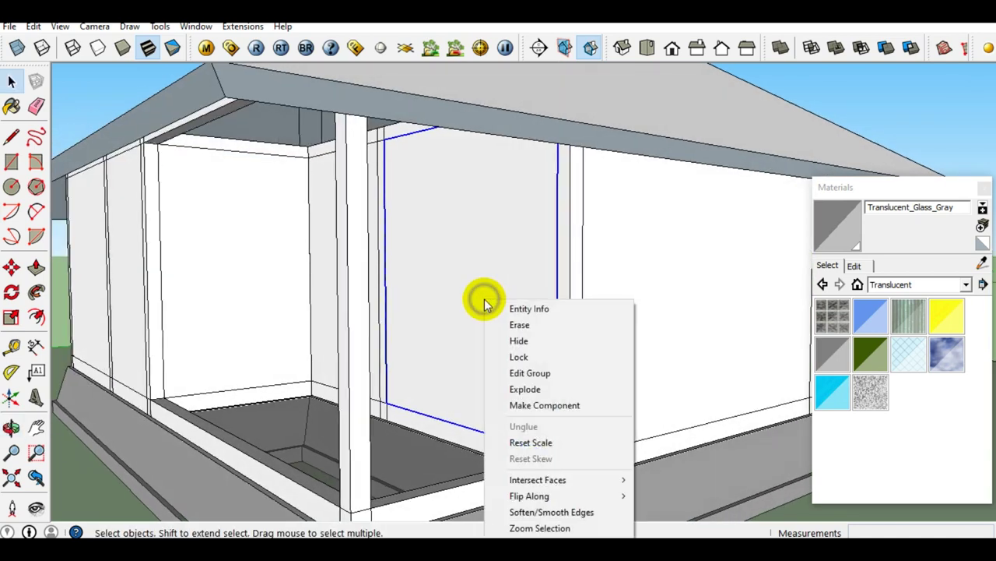
click(553, 389)
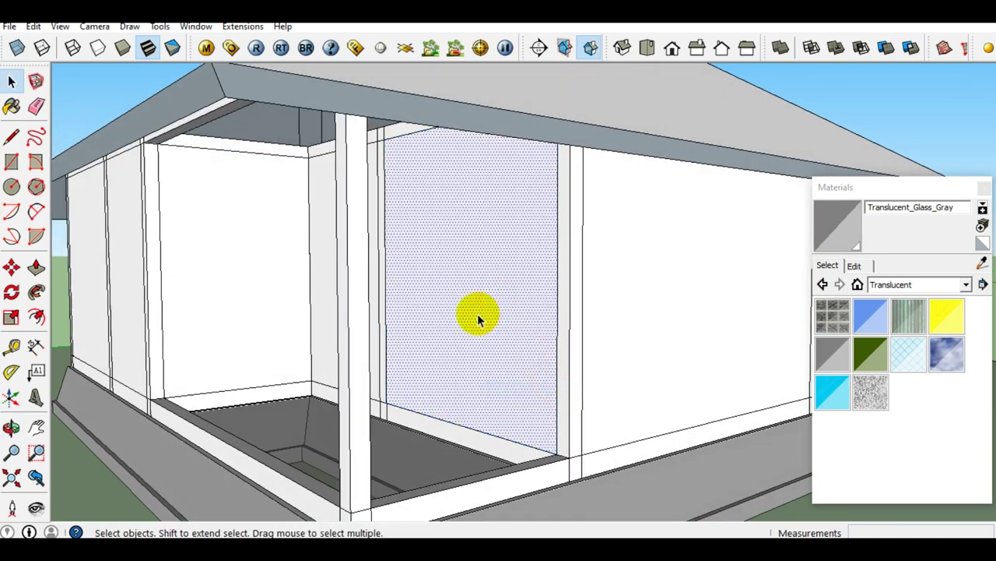
Step: Draw a small rectangle on the porch wall and push it in as a recess
middle_drag(478, 319, 485, 323)
key(b)
click(523, 263)
key(space)
key(p)
click(487, 348)
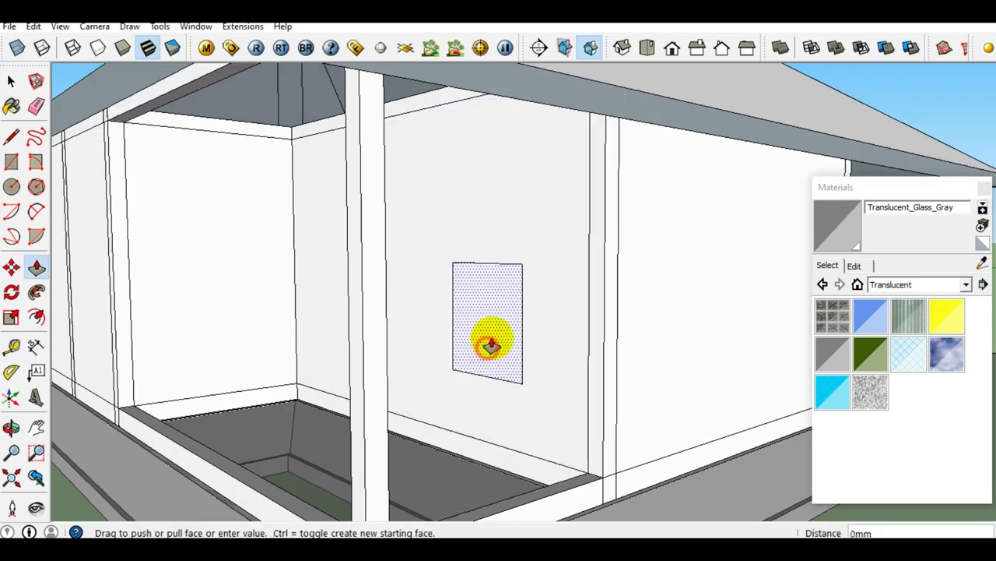
click(502, 317)
Step: Select the porch glass panes, inspect their context menus, then view the house from the front
mouse_move(507, 346)
middle_down()
mouse_move(412, 327)
mouse_move(474, 349)
mouse_move(634, 312)
mouse_move(562, 333)
middle_up()
scroll(562, 333, down, 3)
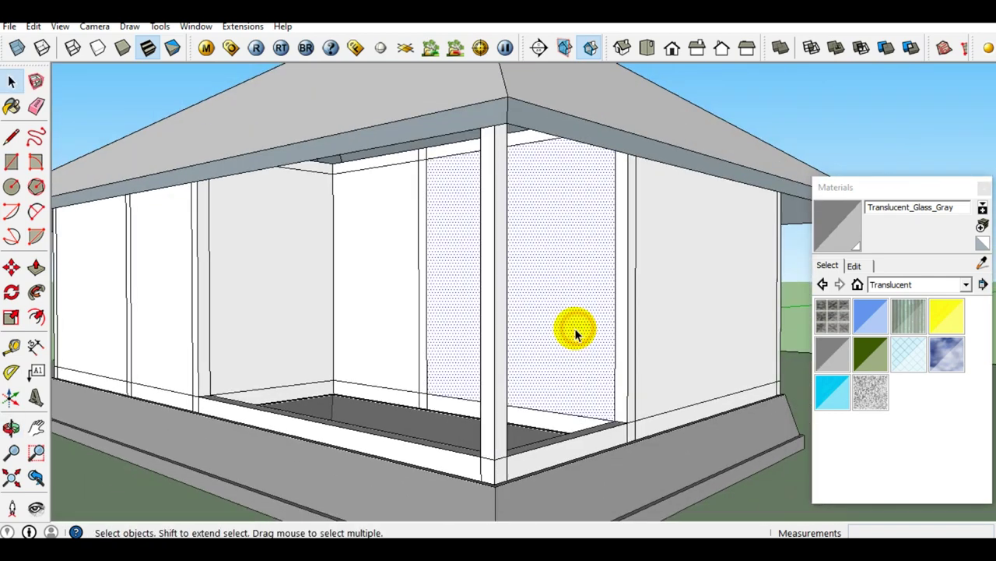
mouse_move(574, 330)
middle_down()
mouse_move(529, 338)
mouse_move(511, 327)
mouse_move(556, 340)
middle_up()
click(512, 327)
click(418, 311)
mouse_move(398, 329)
middle_down()
mouse_move(509, 317)
mouse_move(447, 329)
mouse_move(445, 316)
middle_up()
click(509, 317)
right_click(444, 316)
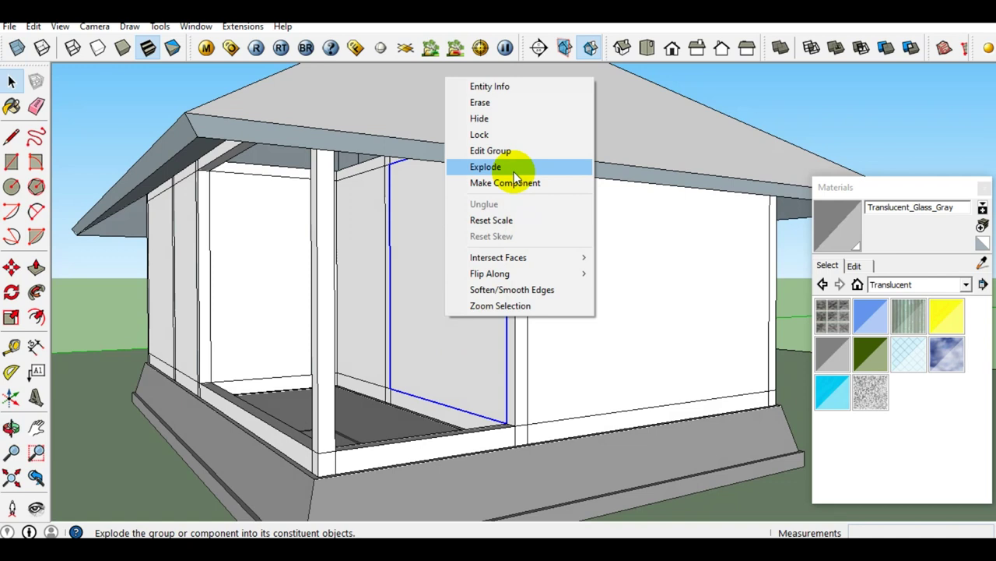
click(438, 327)
right_click(449, 302)
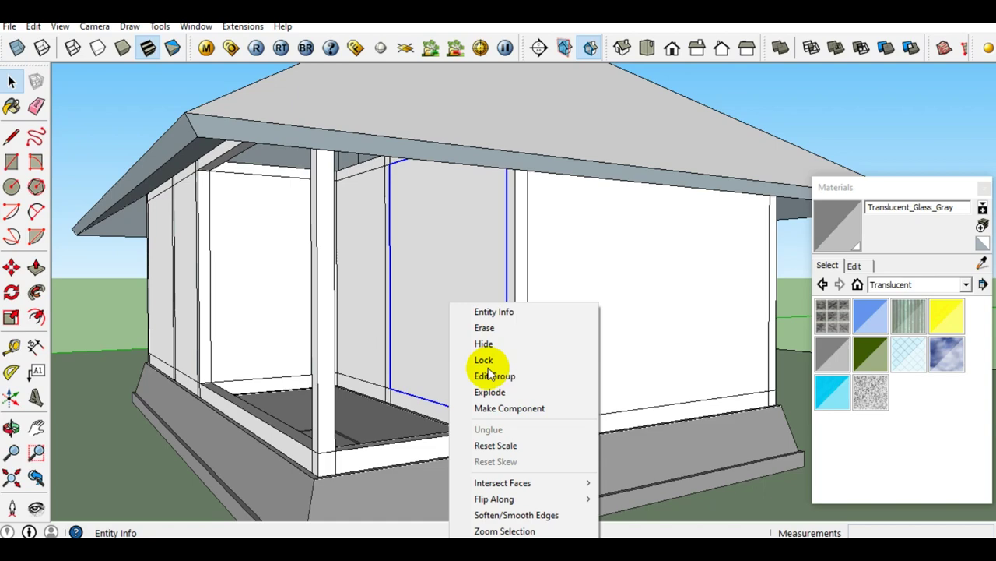
click(444, 280)
mouse_move(445, 277)
middle_down()
mouse_move(498, 306)
mouse_move(689, 316)
mouse_move(192, 356)
mouse_move(418, 345)
mouse_move(307, 318)
mouse_move(351, 334)
mouse_move(521, 337)
middle_up()
scroll(345, 355, down, 3)
scroll(469, 351, up, 3)
scroll(470, 356, up, 2)
scroll(521, 341, down, 2)
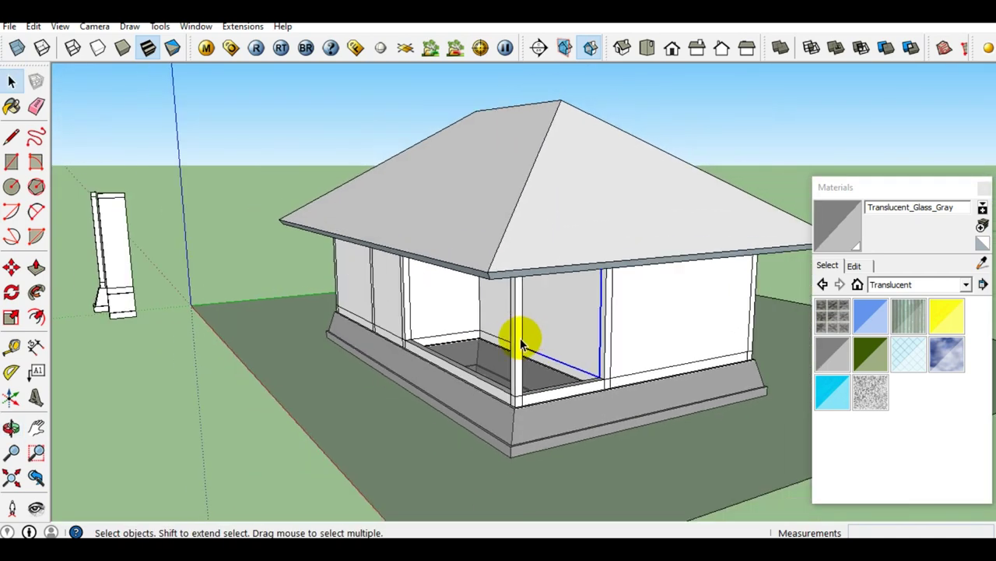
mouse_move(537, 341)
middle_down()
mouse_move(545, 335)
mouse_move(523, 328)
mouse_move(643, 334)
mouse_move(411, 332)
mouse_move(423, 356)
mouse_move(583, 392)
middle_up()
scroll(545, 334, up, 2)
scroll(412, 334, down, 2)
scroll(437, 397, up, 2)
mouse_move(437, 397)
middle_down()
mouse_move(589, 422)
mouse_move(456, 378)
middle_up()
scroll(456, 379, down, 2)
scroll(562, 433, down, 1)
mouse_move(562, 425)
middle_down()
mouse_move(607, 398)
mouse_move(452, 366)
mouse_move(378, 418)
mouse_move(405, 424)
middle_up()
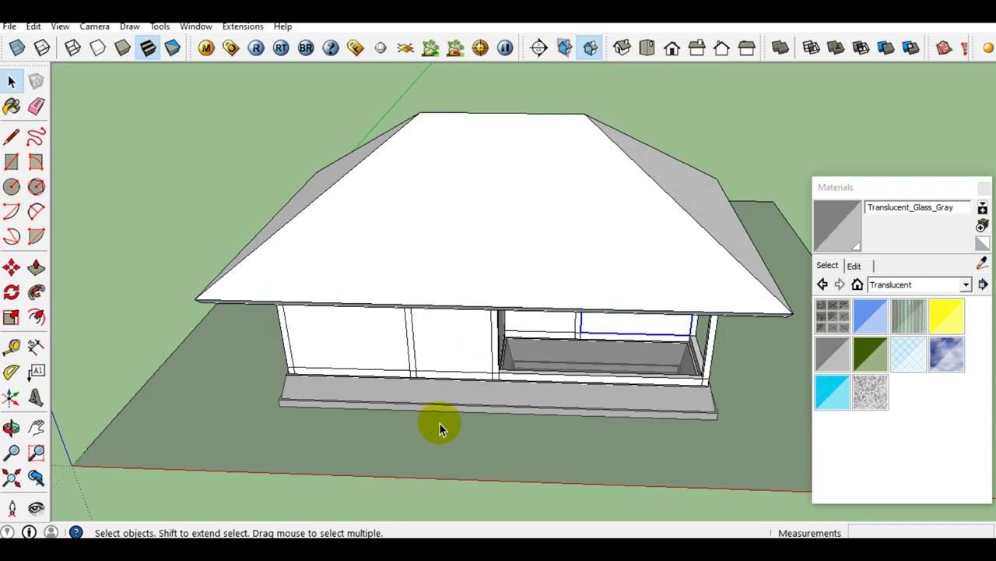
mouse_move(473, 410)
middle_down()
mouse_move(311, 363)
mouse_move(345, 363)
middle_up()
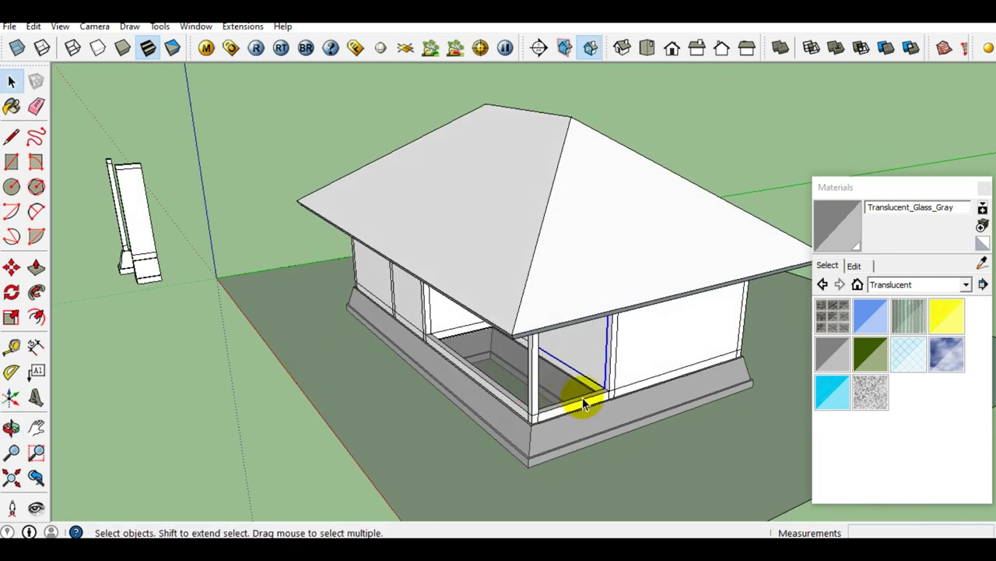
mouse_move(459, 392)
middle_down()
mouse_move(652, 413)
mouse_move(663, 431)
mouse_move(346, 370)
middle_up()
scroll(632, 411, up, 2)
scroll(631, 411, down, 2)
scroll(345, 370, down, 1)
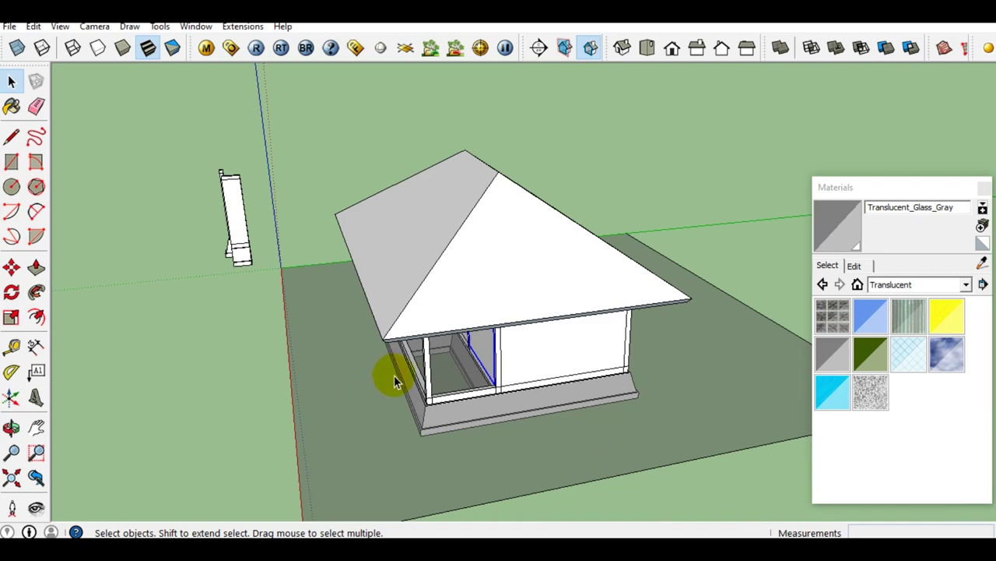
mouse_move(394, 376)
middle_down()
mouse_move(527, 389)
mouse_move(524, 403)
mouse_move(559, 408)
middle_up()
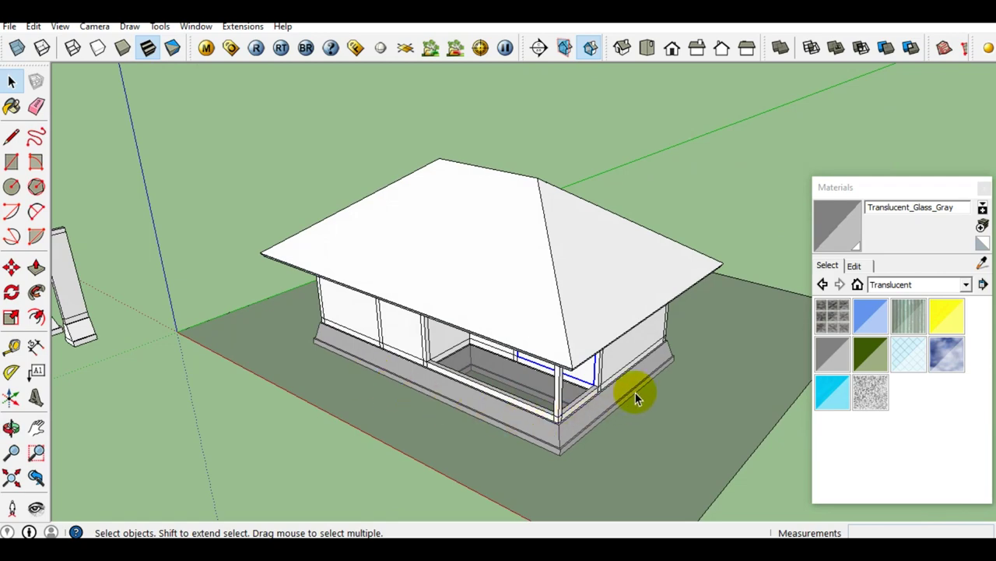
scroll(489, 382, up, 2)
scroll(488, 382, up, 2)
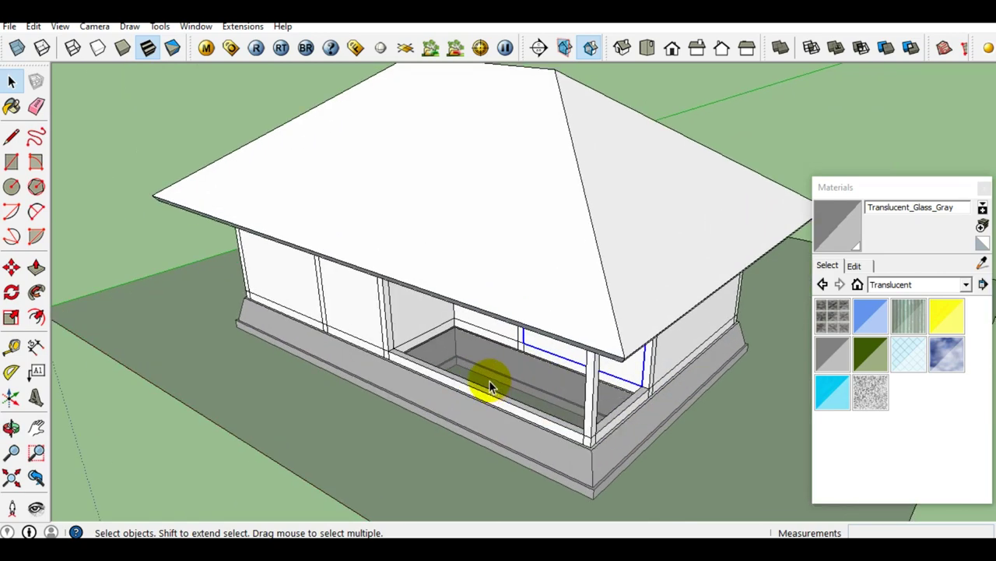
scroll(404, 376, up, 2)
scroll(403, 376, down, 2)
scroll(377, 366, down, 2)
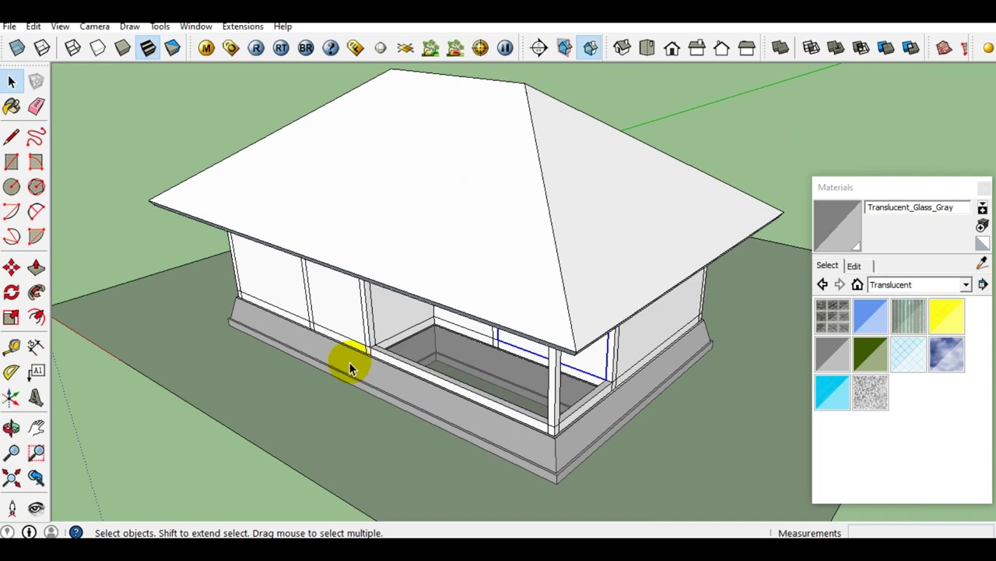
scroll(349, 369, up, 2)
mouse_move(356, 356)
middle_down()
mouse_move(516, 360)
mouse_move(318, 338)
mouse_move(282, 345)
middle_up()
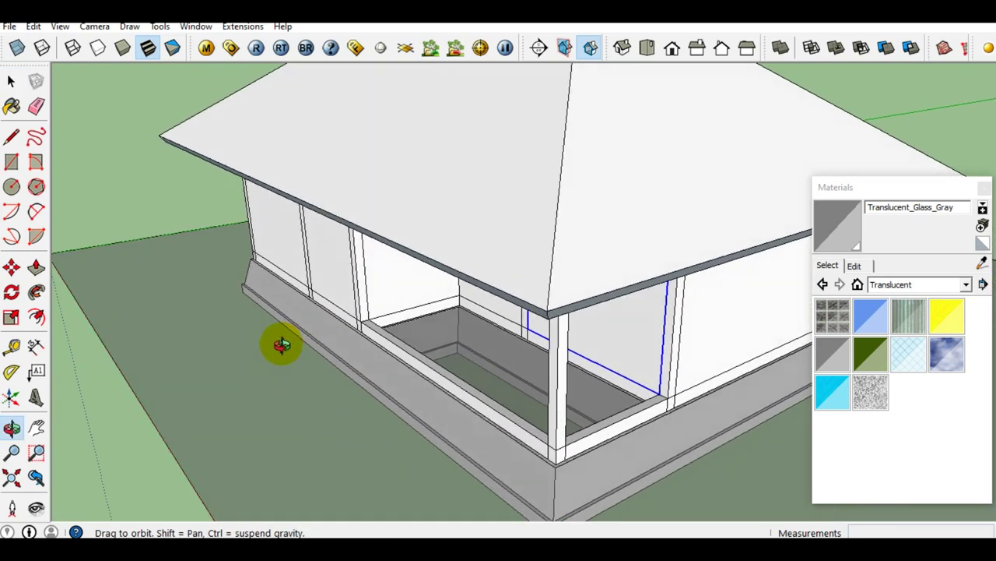
scroll(282, 345, down, 3)
scroll(521, 338, up, 3)
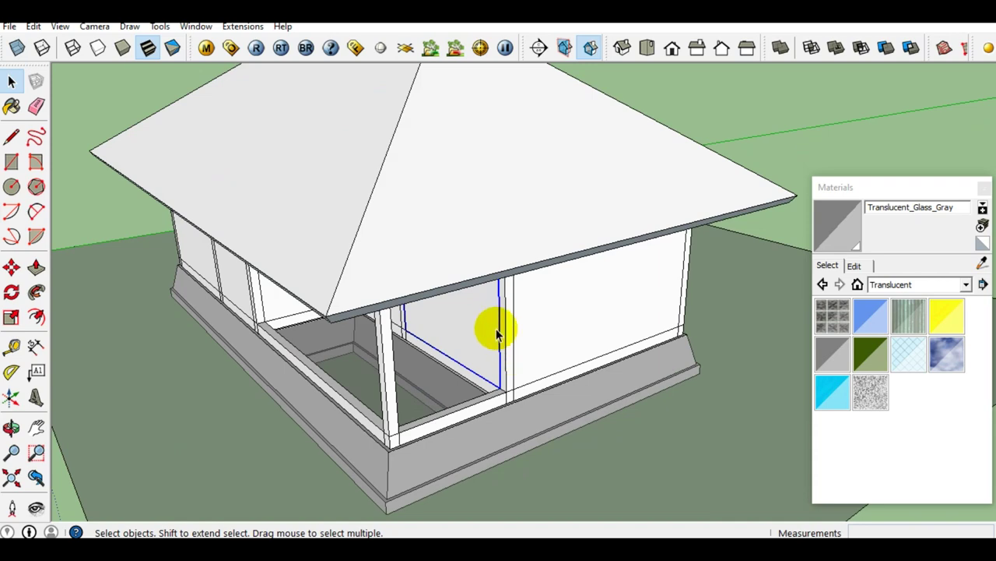
scroll(484, 342, down, 4)
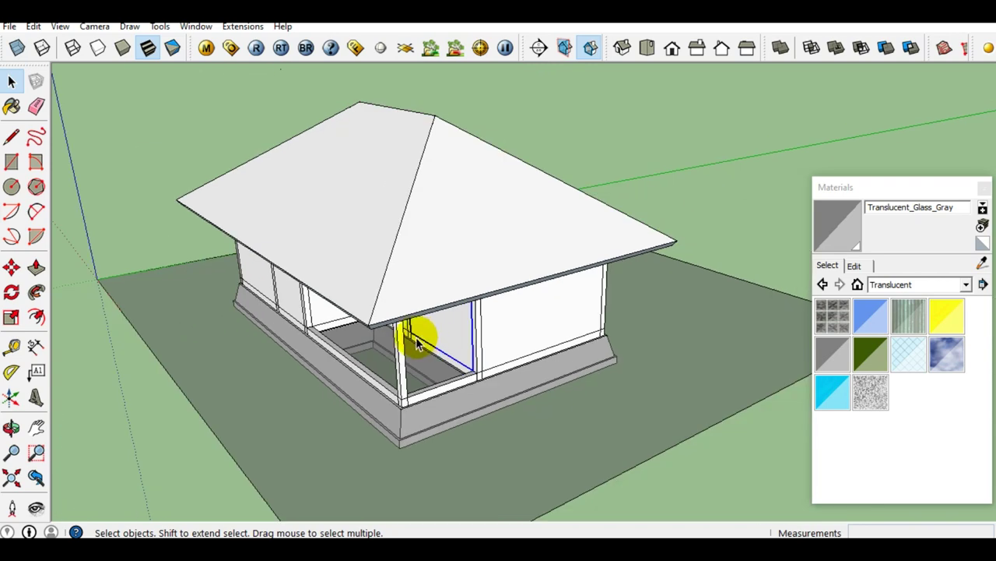
mouse_move(373, 327)
middle_down()
mouse_move(685, 334)
mouse_move(368, 354)
mouse_move(734, 316)
mouse_move(436, 318)
mouse_move(423, 324)
mouse_move(490, 330)
mouse_move(390, 355)
mouse_move(567, 371)
mouse_move(616, 334)
mouse_move(334, 327)
mouse_move(486, 306)
mouse_move(485, 262)
mouse_move(456, 200)
mouse_move(345, 189)
mouse_move(316, 201)
mouse_move(305, 265)
mouse_move(484, 294)
middle_up()
scroll(569, 368, up, 3)
mouse_move(543, 308)
middle_down()
mouse_move(394, 348)
mouse_move(396, 301)
mouse_move(662, 252)
mouse_move(325, 263)
mouse_move(555, 249)
mouse_move(534, 272)
mouse_move(400, 282)
mouse_move(429, 252)
mouse_move(636, 223)
middle_up()
scroll(403, 278, up, 2)
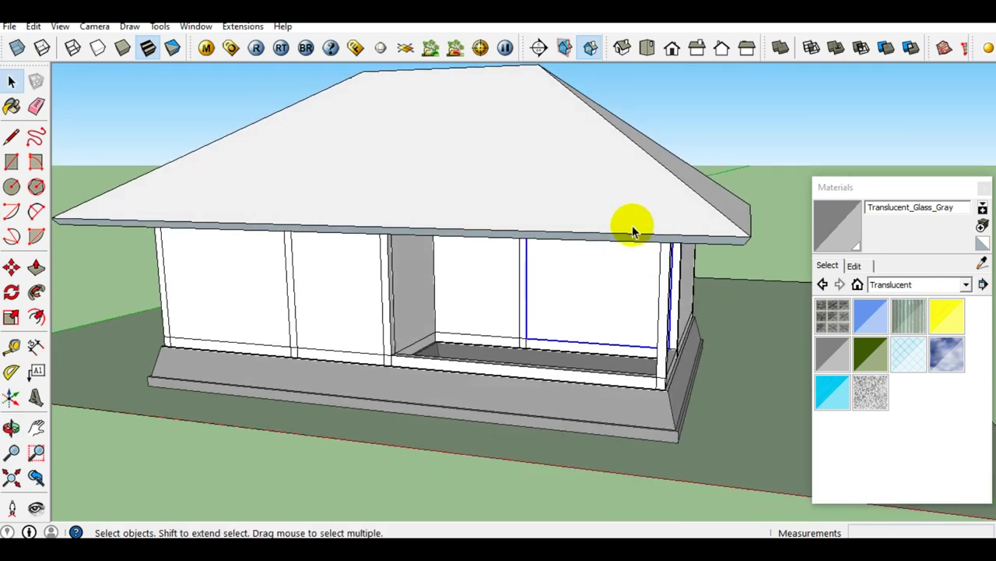
scroll(545, 238, down, 3)
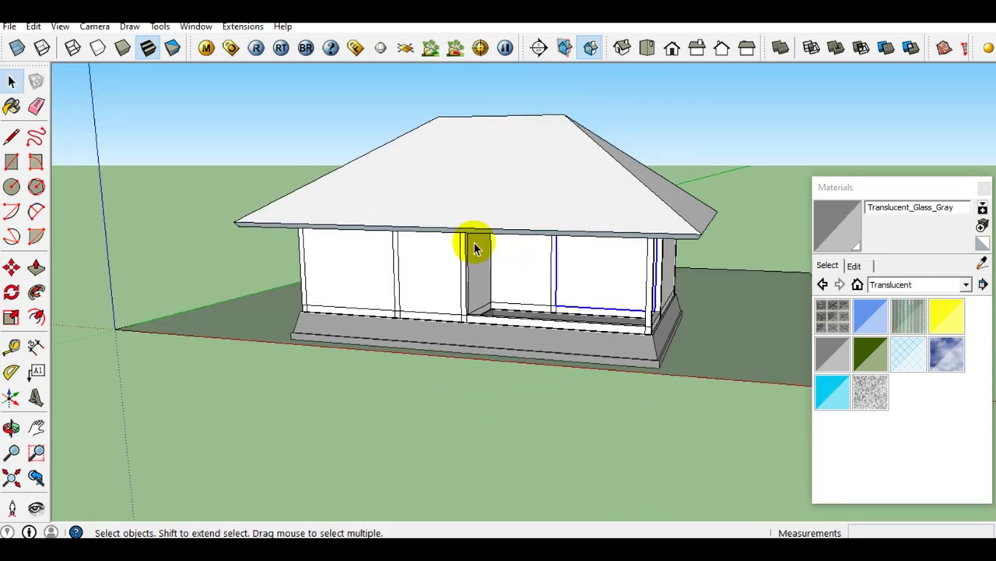
mouse_move(510, 253)
middle_down()
mouse_move(683, 263)
mouse_move(830, 296)
mouse_move(731, 310)
middle_up()
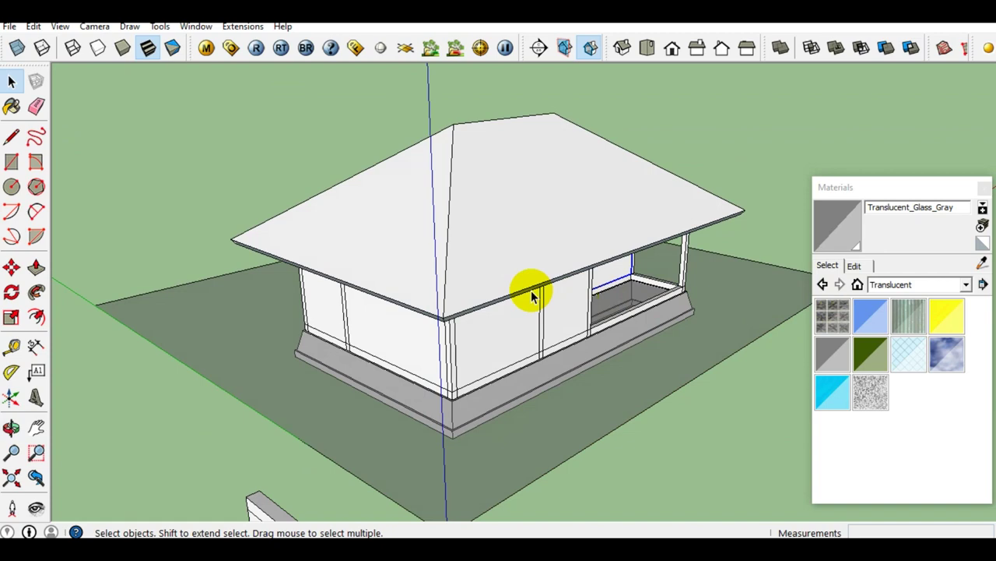
scroll(531, 269, up, 3)
scroll(531, 269, up, 2)
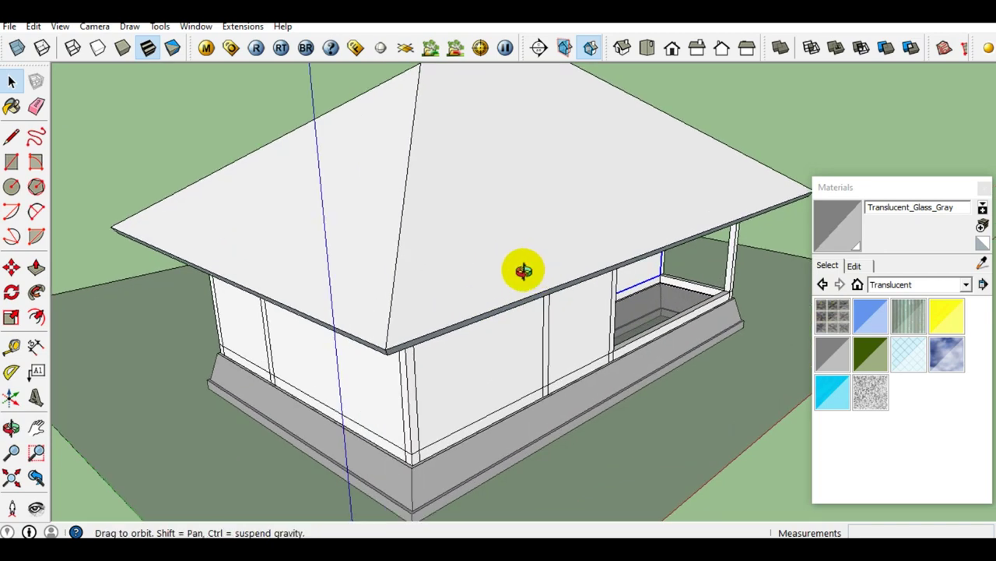
middle_drag(531, 269, 291, 243)
scroll(207, 267, down, 3)
scroll(296, 263, down, 2)
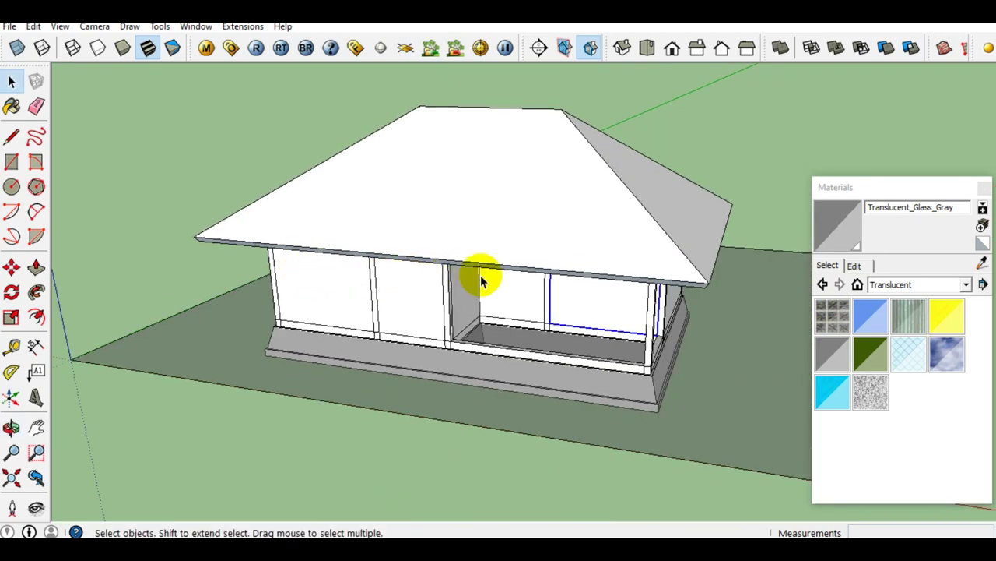
mouse_move(504, 280)
middle_down()
mouse_move(262, 271)
mouse_move(321, 274)
middle_up()
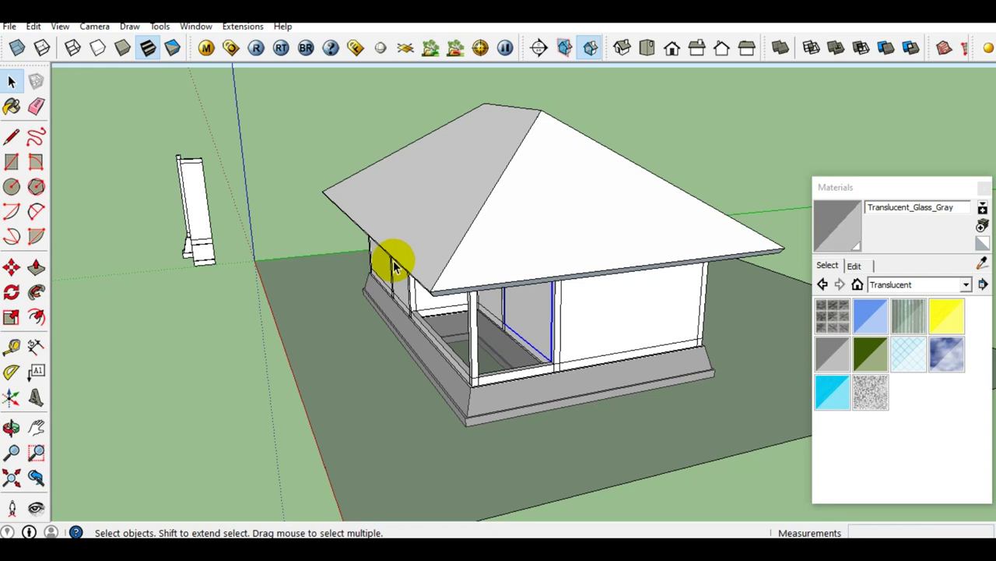
middle_drag(395, 266, 438, 272)
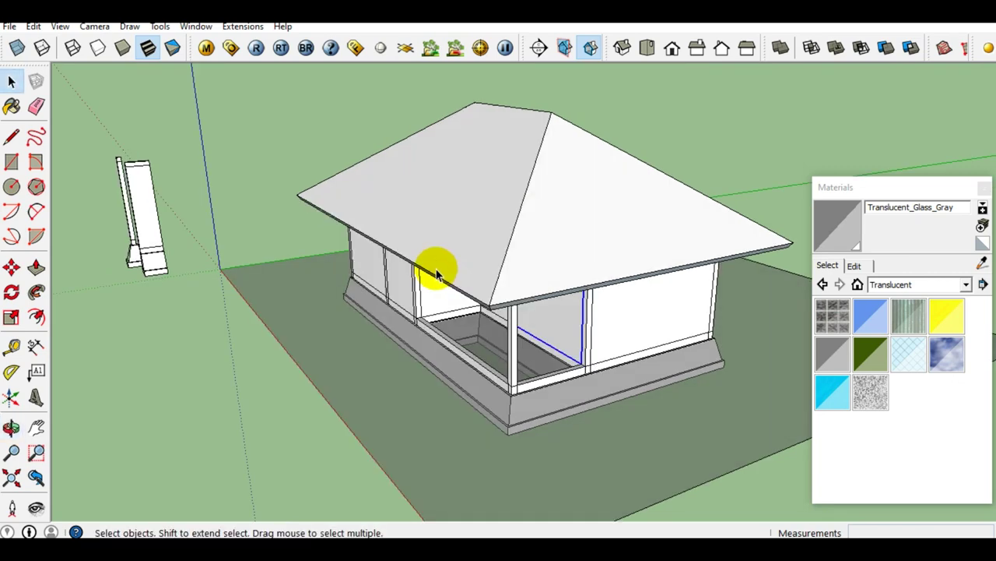
mouse_move(437, 272)
middle_down()
mouse_move(703, 313)
mouse_move(423, 305)
mouse_move(794, 278)
mouse_move(770, 319)
mouse_move(514, 318)
middle_up()
scroll(556, 264, up, 3)
mouse_move(556, 264)
middle_down()
mouse_move(582, 243)
mouse_move(282, 189)
middle_up()
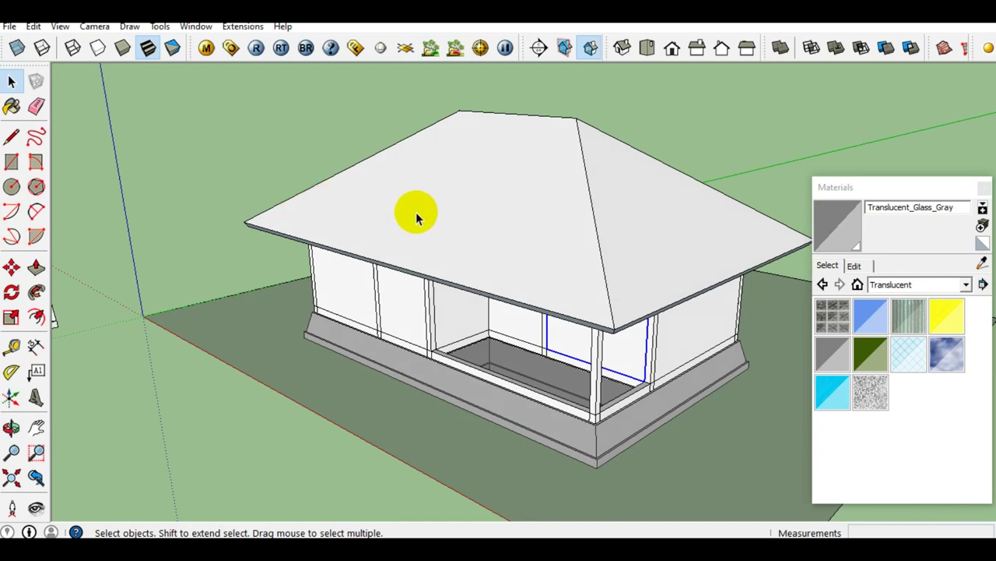